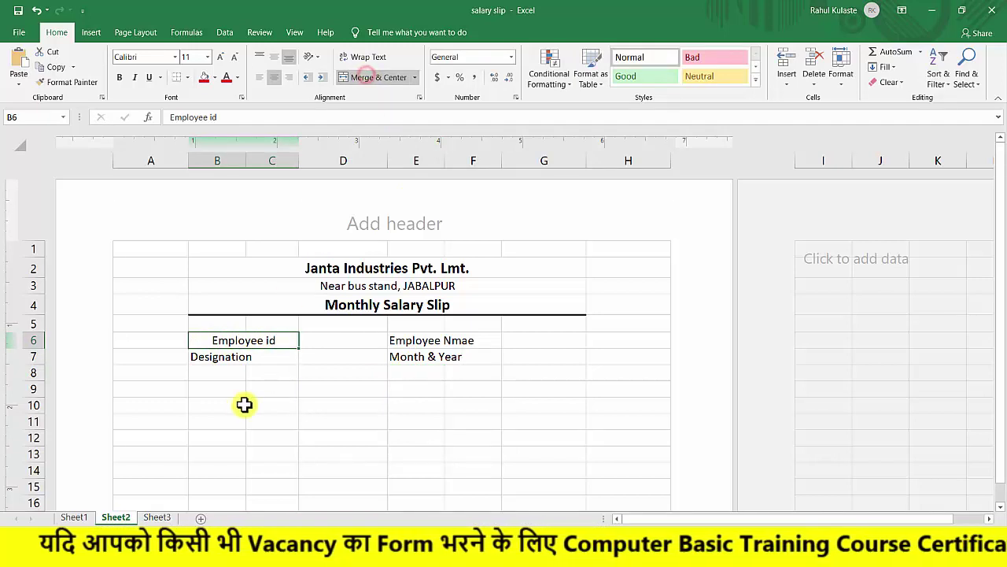
Merge and centre Designation across B7:C7, Employee Name across E6:F6 and Month & Year across E7:F7.
left_click_drag(216, 356, 265, 353)
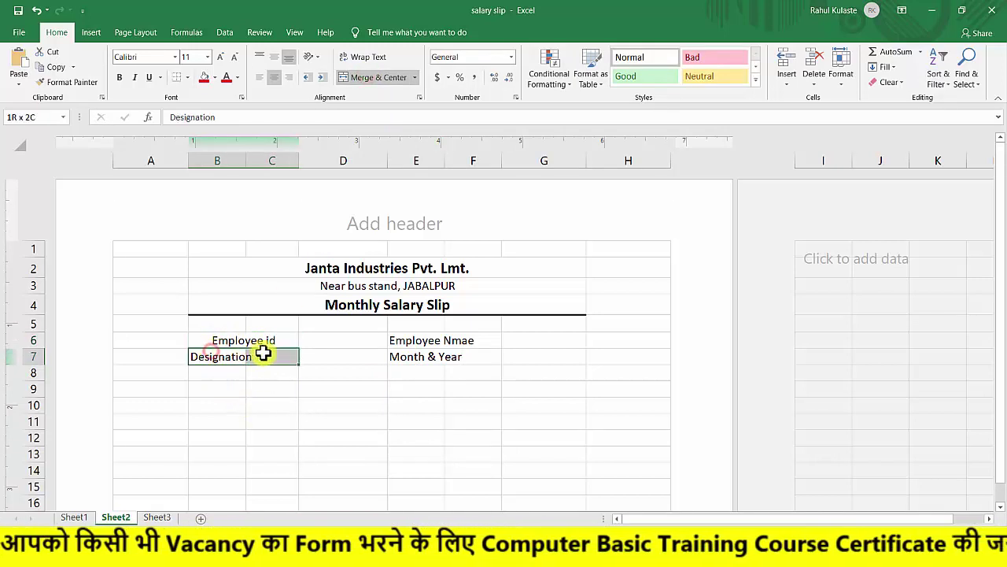
left_click(372, 77)
left_click_drag(409, 340, 465, 343)
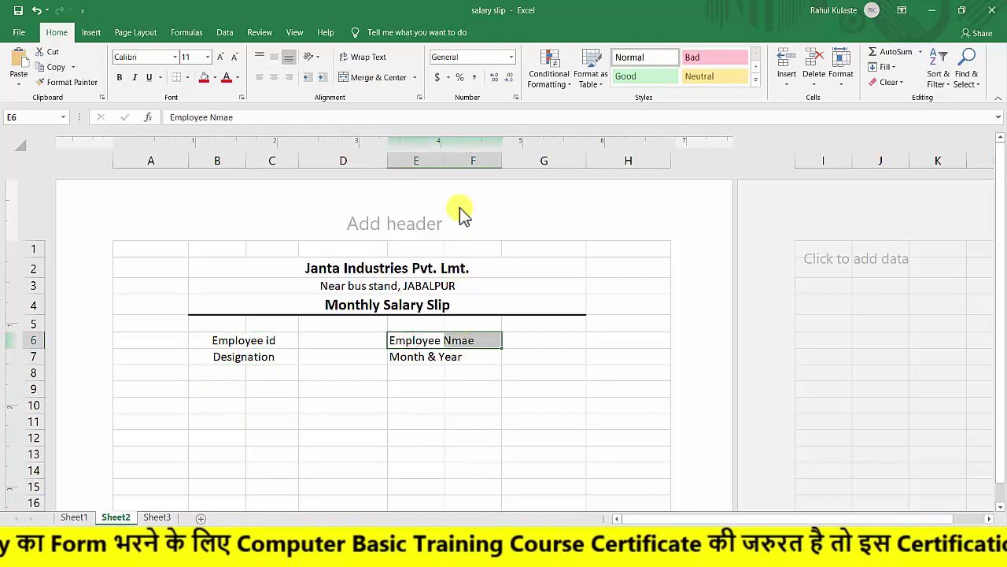
left_click(378, 75)
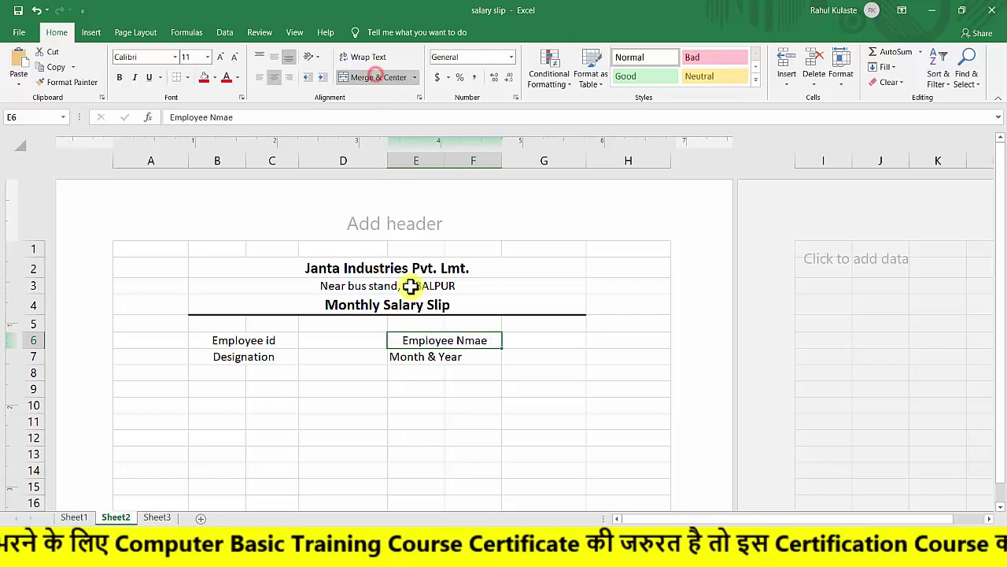
left_click(427, 355)
left_click_drag(411, 356, 456, 353)
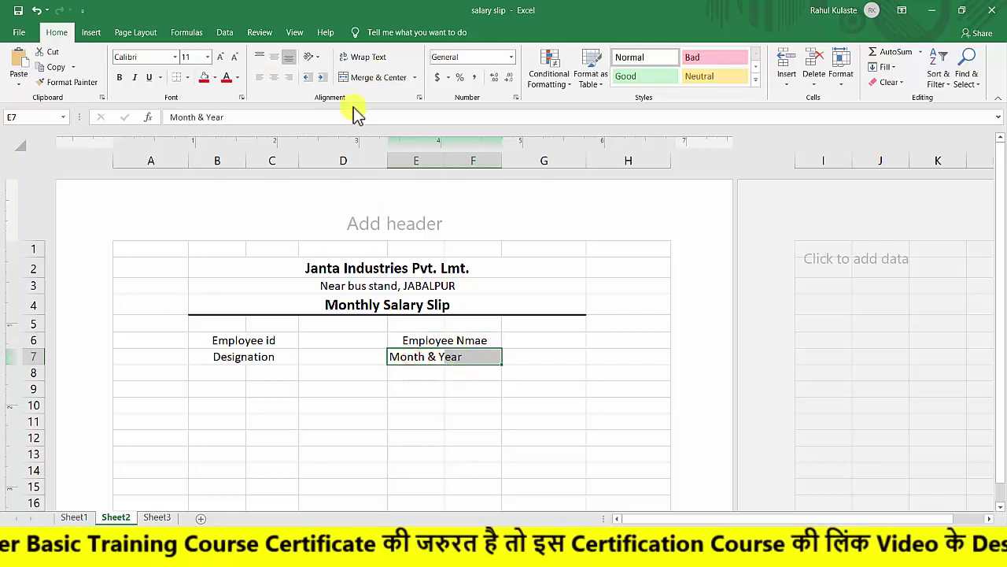
left_click(359, 76)
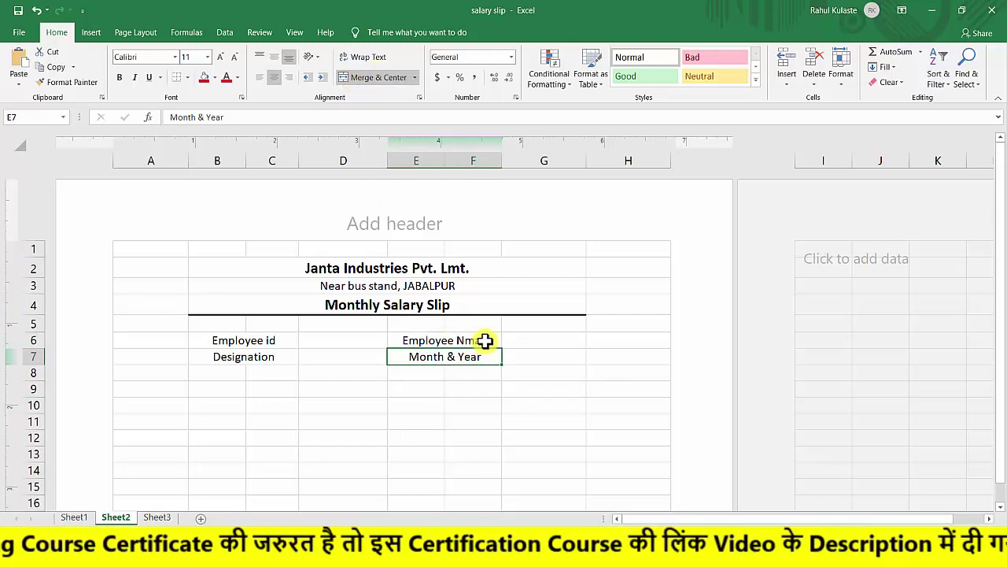
Correct the 'Employee Nmae' label in E6 to 'Employee Name'.
left_click(476, 340)
double_click(473, 340)
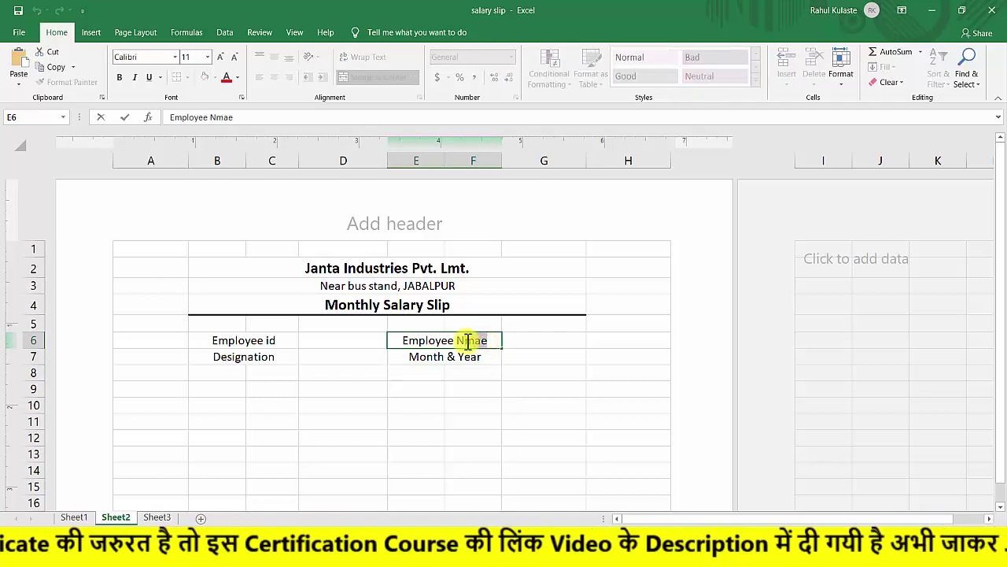
double_click(472, 340)
type("Name")
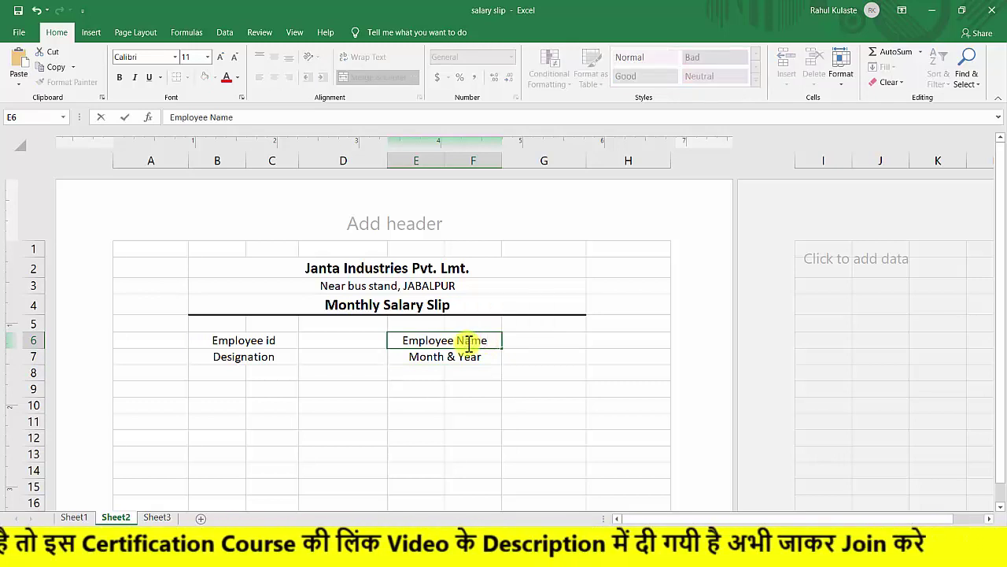
left_click(480, 355)
Select each of the empty value cells D6, G6, D7 and G7 in turn.
left_click(314, 342)
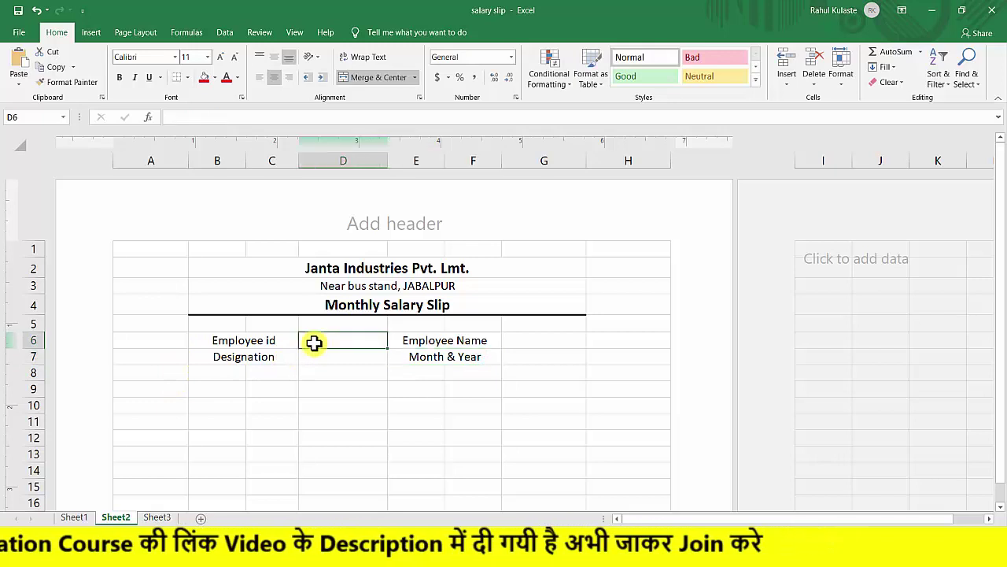
left_click(317, 341)
left_click(540, 340)
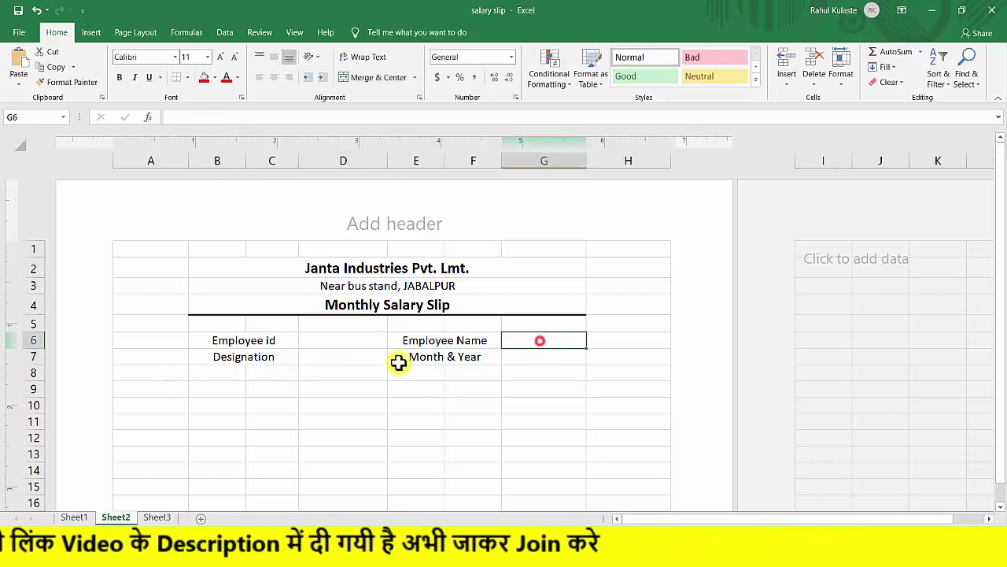
left_click(328, 356)
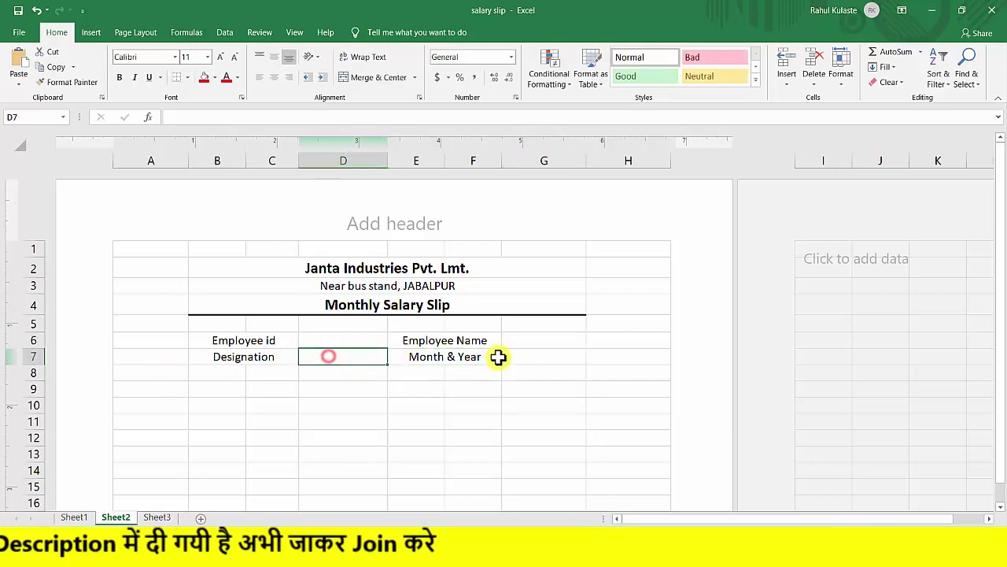
left_click(527, 355)
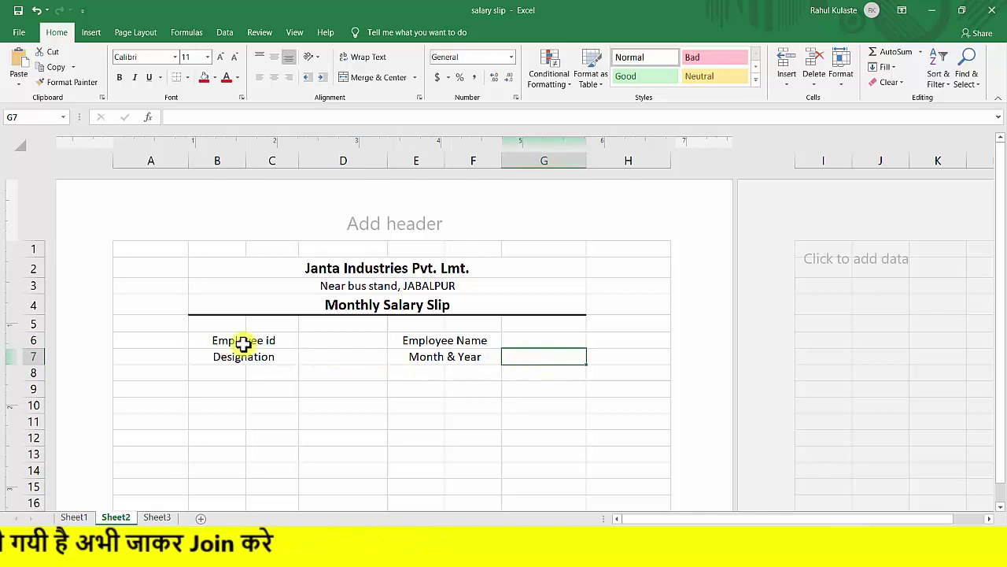
Apply All Borders to the employee-details block B6:G7.
left_click_drag(202, 340, 557, 355)
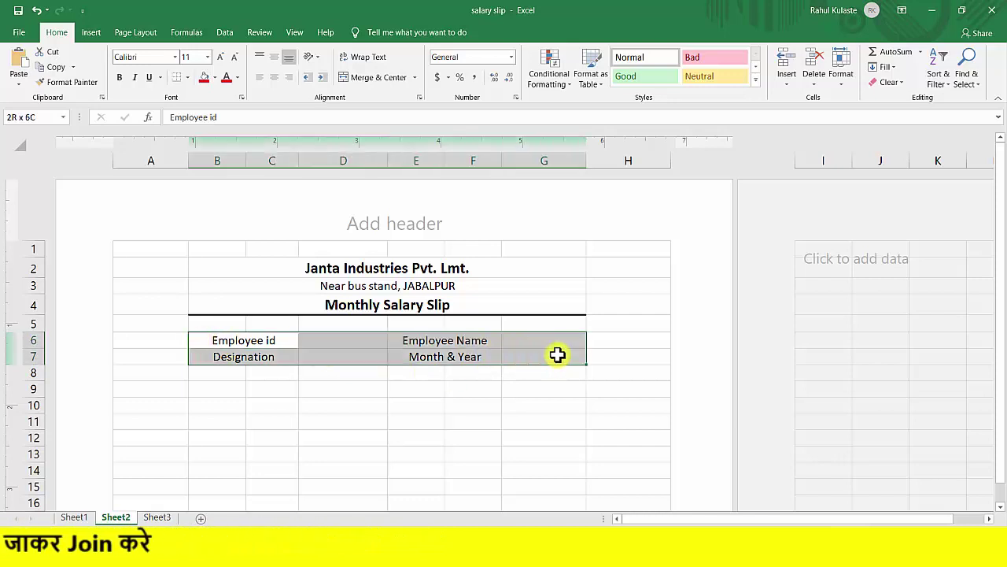
left_click(188, 77)
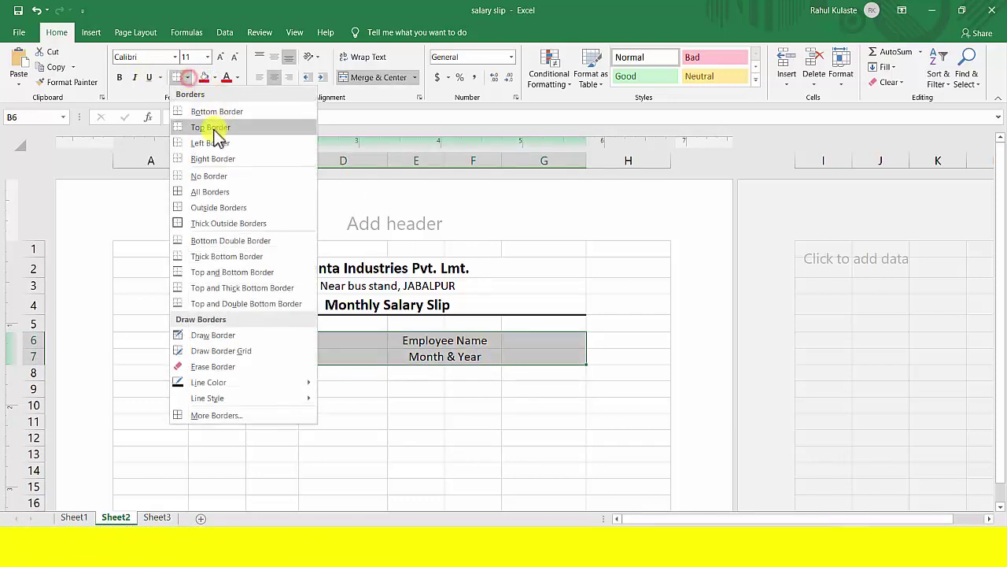
left_click(217, 189)
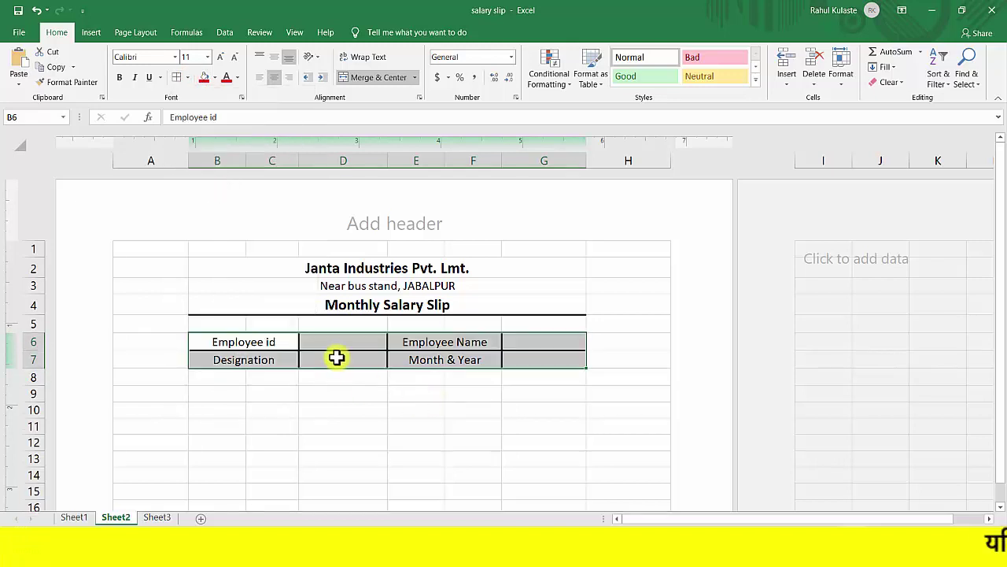
left_click(257, 342)
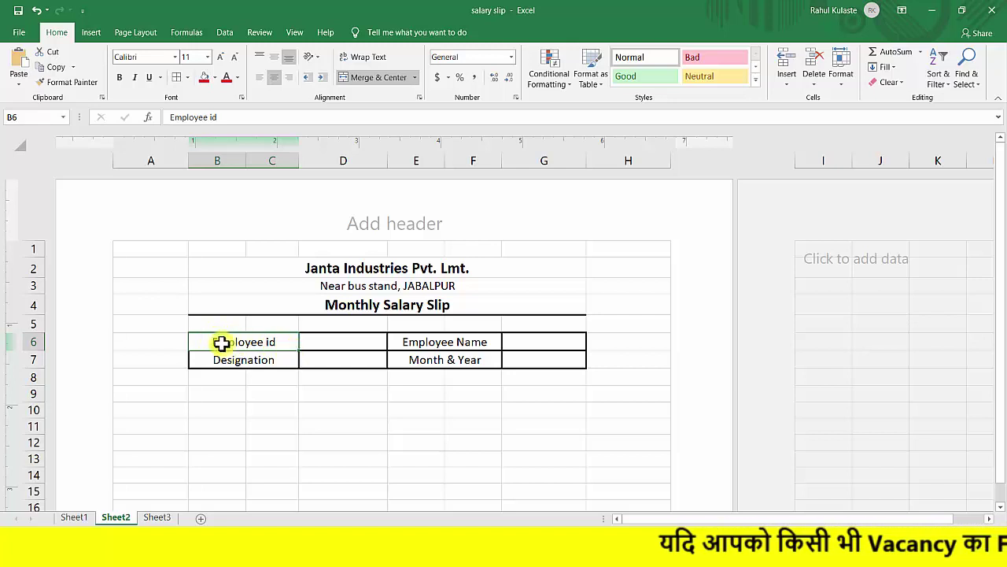
Bold the Employee id and Designation labels, then the Employee Name and Month & Year labels.
left_click_drag(215, 340, 515, 360)
left_click(414, 395)
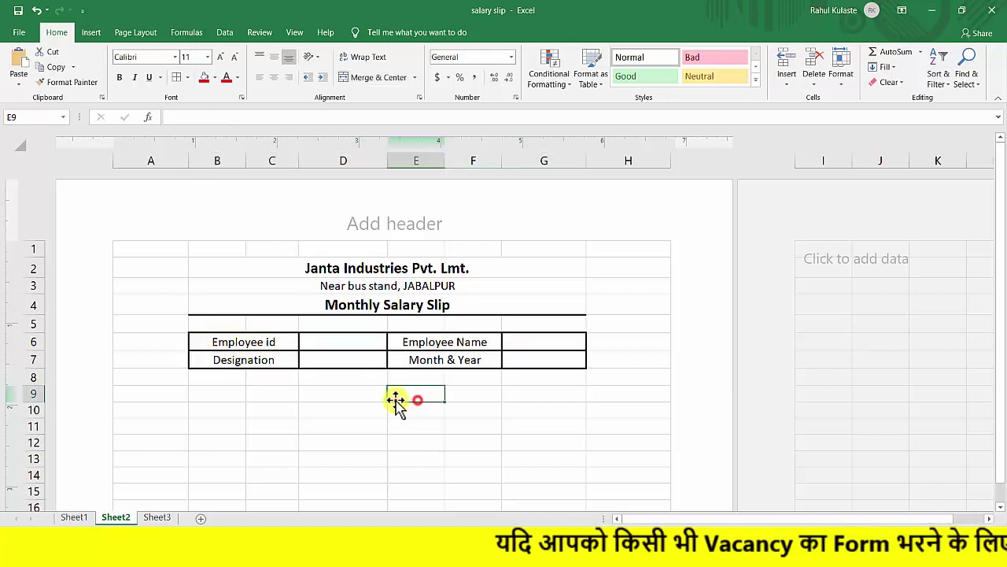
left_click(218, 341)
left_click_drag(218, 341, 549, 357)
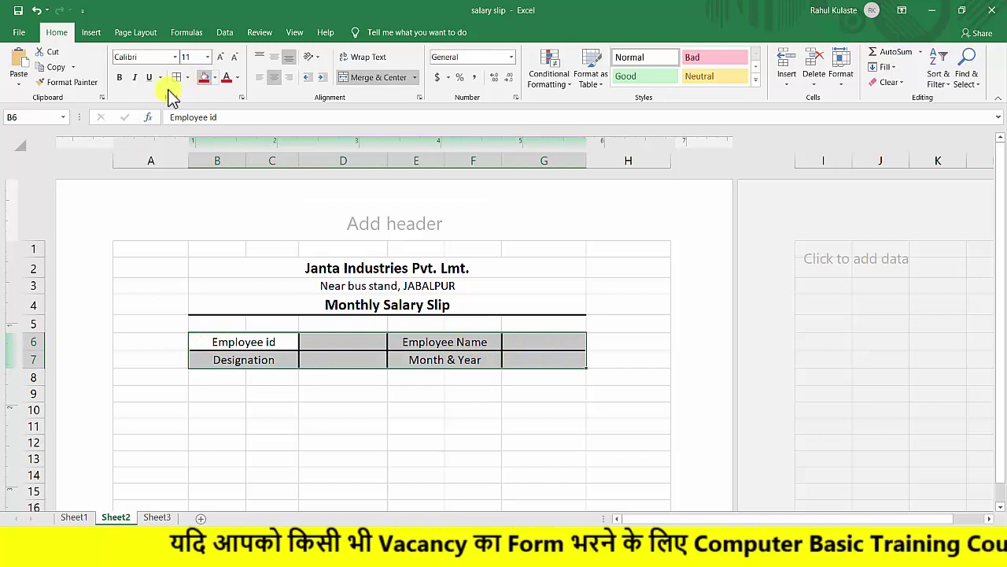
left_click_drag(231, 338, 244, 366)
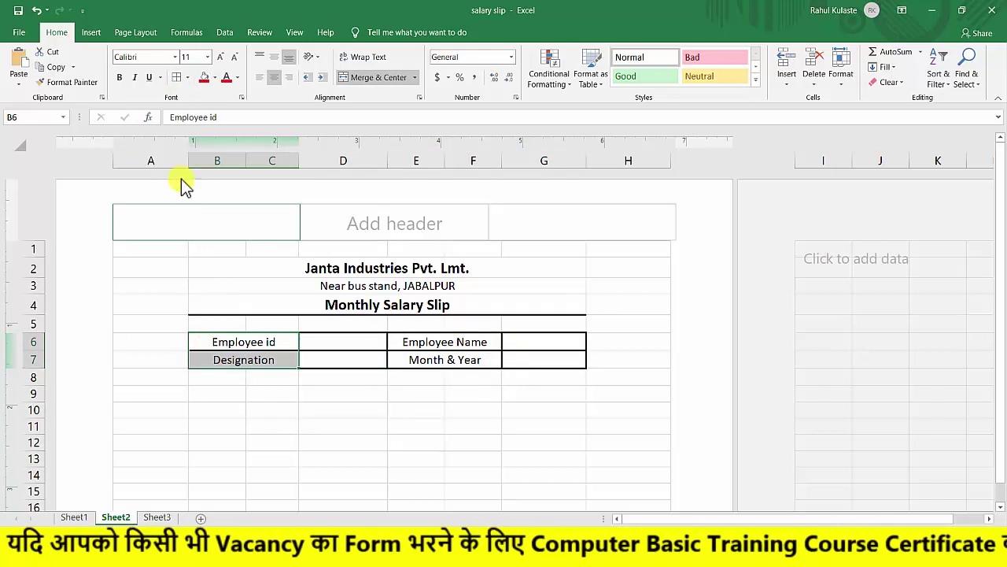
left_click(119, 76)
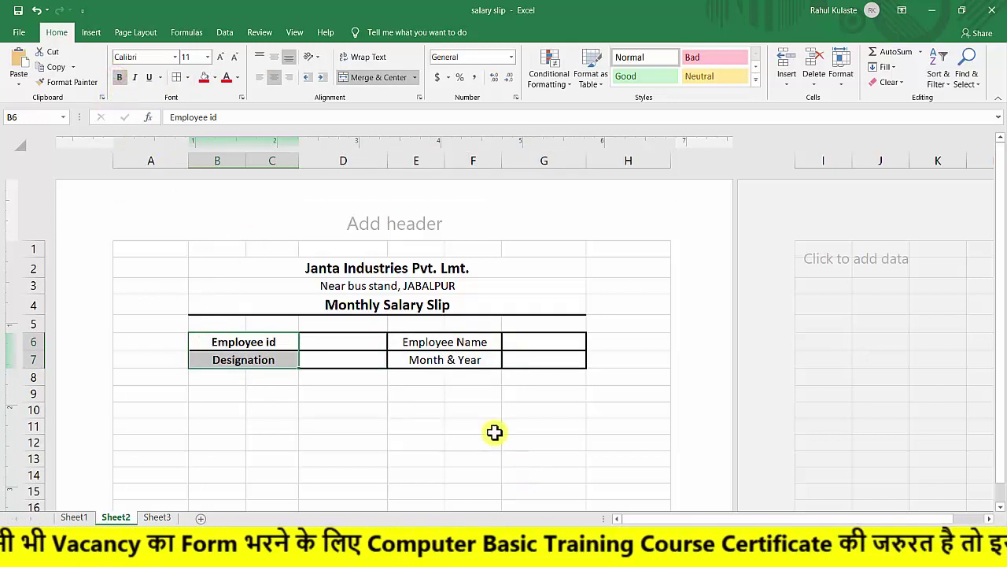
left_click_drag(431, 342, 436, 360)
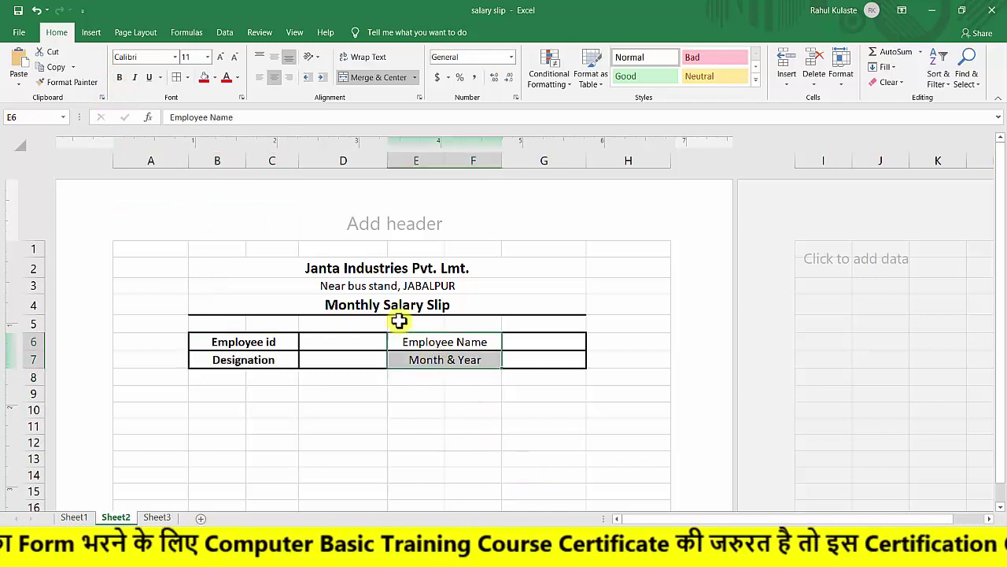
left_click(119, 77)
left_click_drag(417, 410, 420, 394)
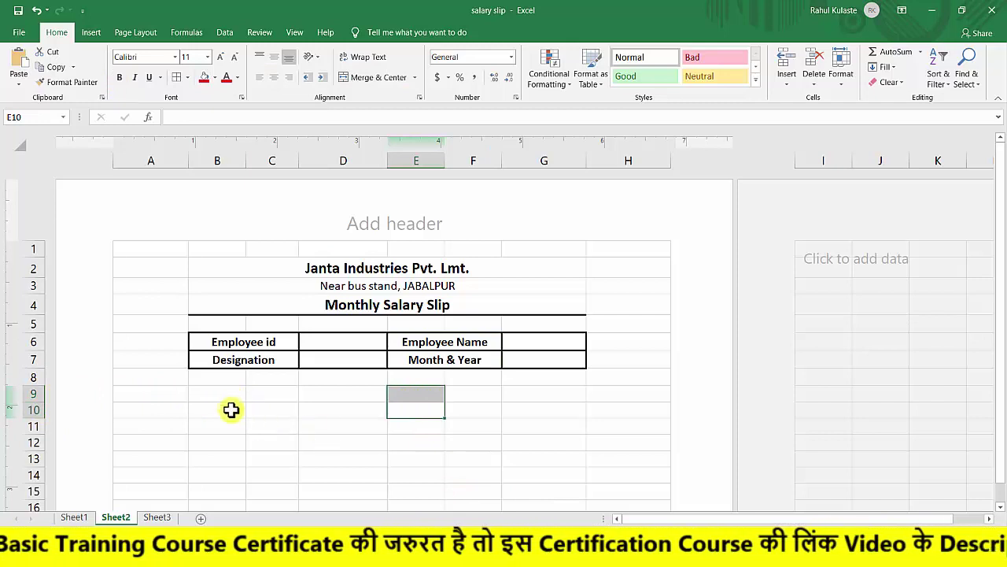
left_click(213, 390)
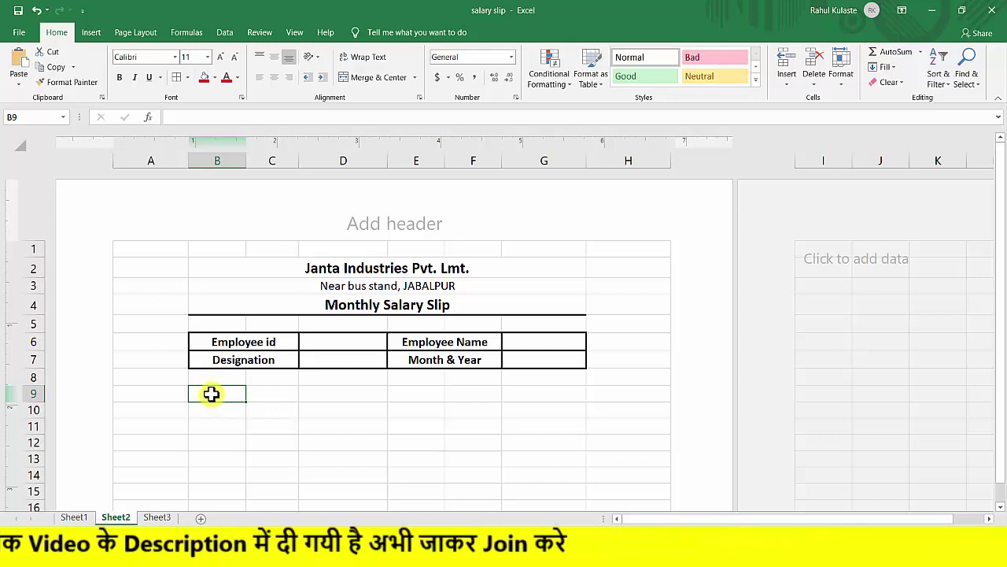
Enter 'Earnings' in B9, 'Basics Amt.' in B10 and 'Overtime Amt.' in B11.
left_click_drag(211, 393, 277, 390)
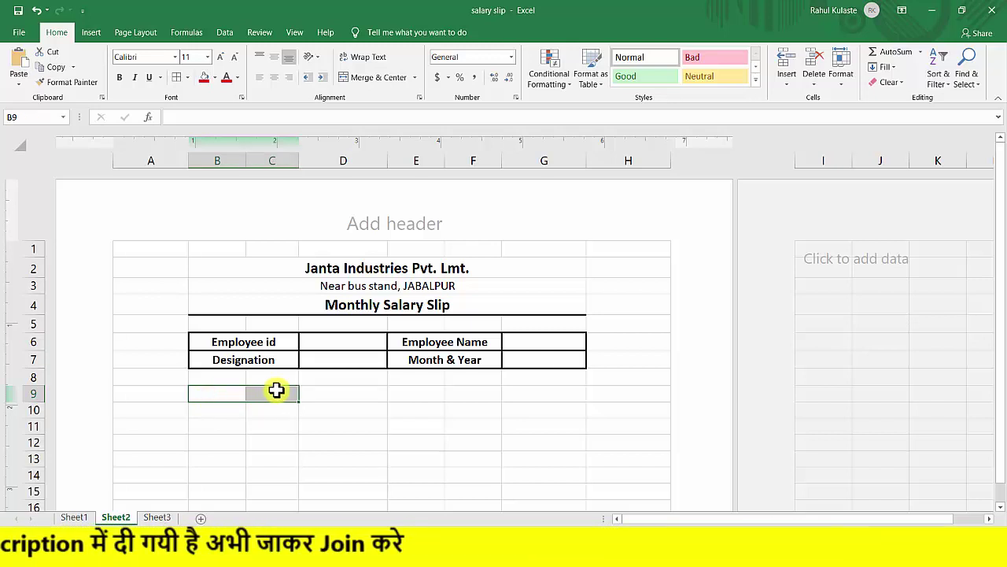
type("Earnings")
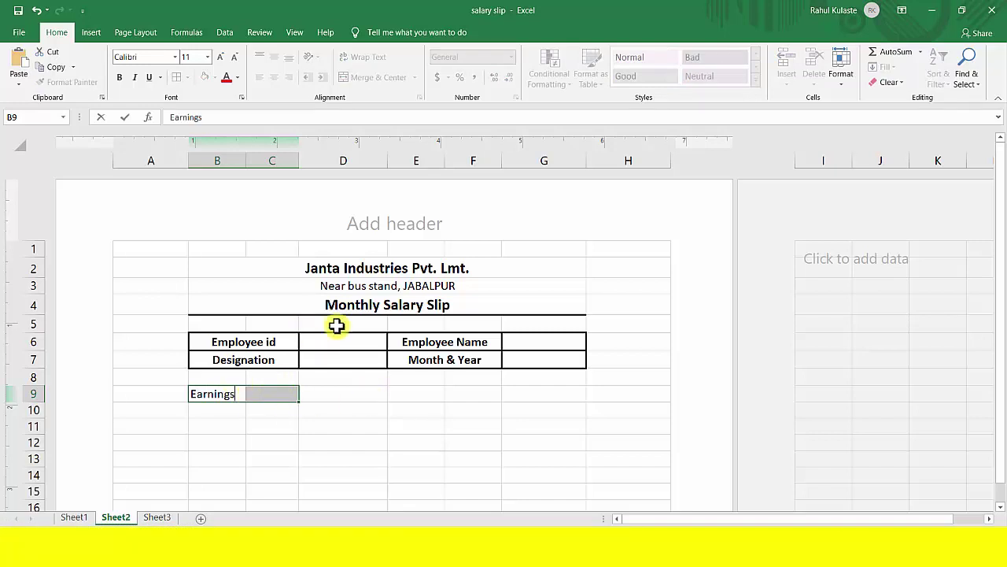
left_click(220, 417)
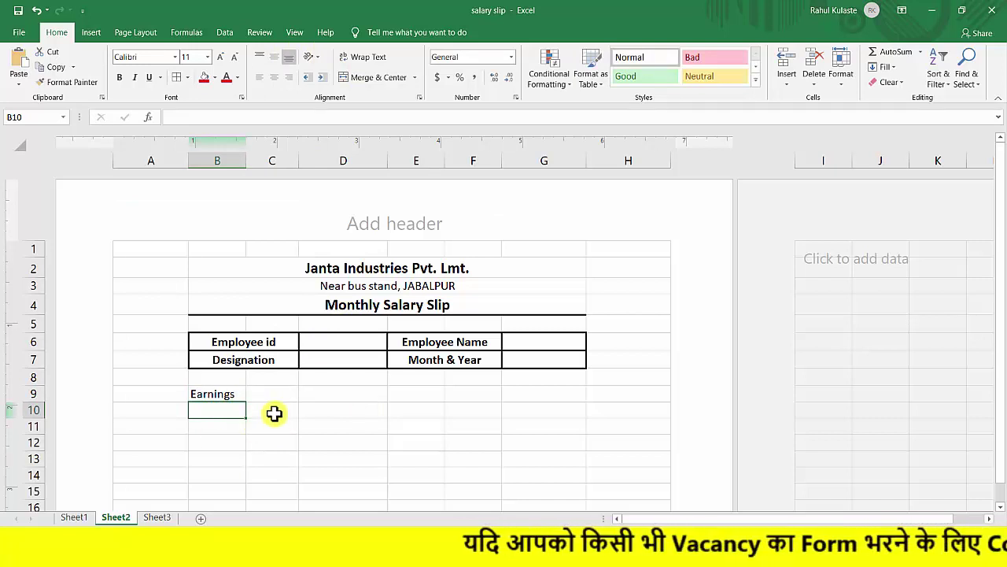
type("Basics Amt.")
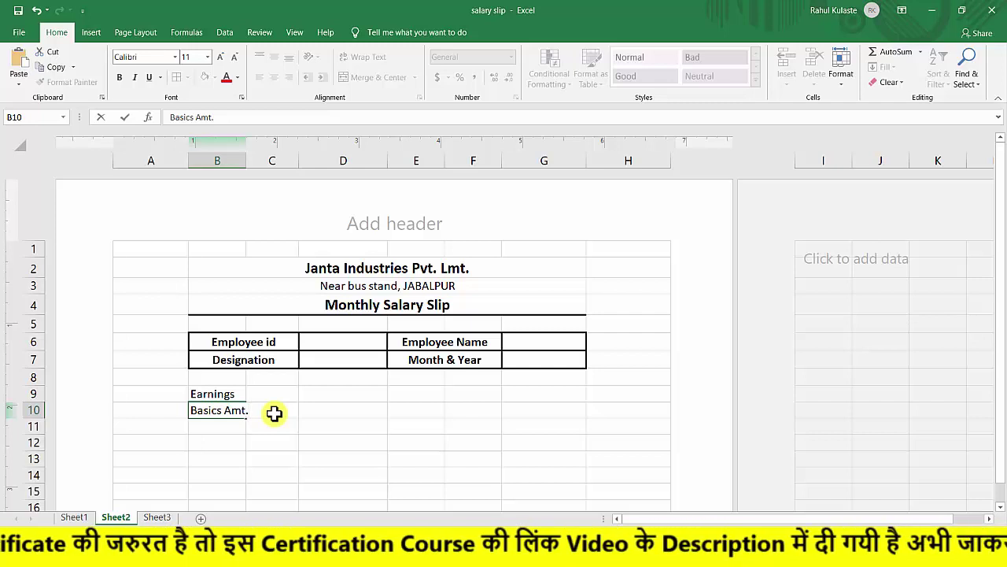
key("Return")
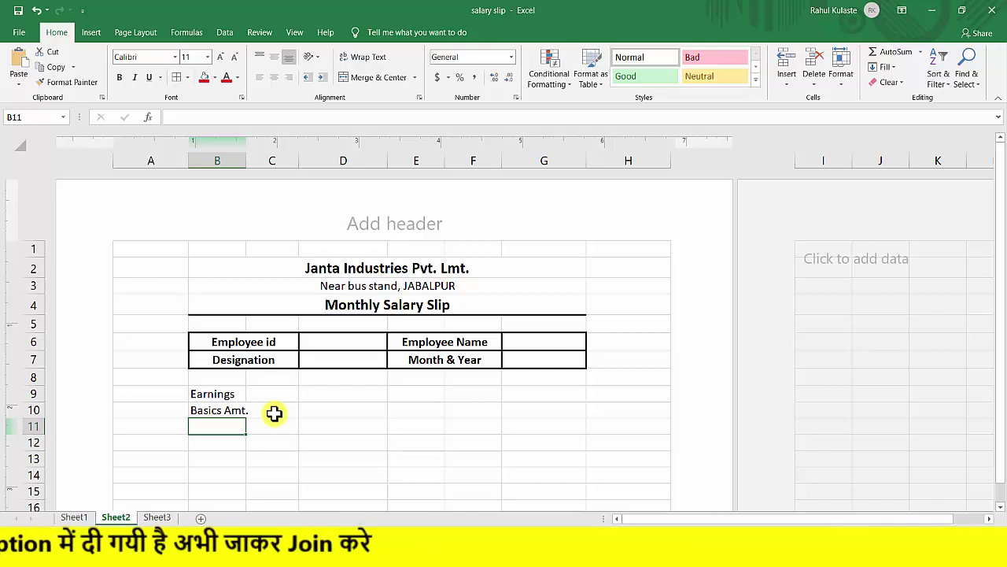
type("o")
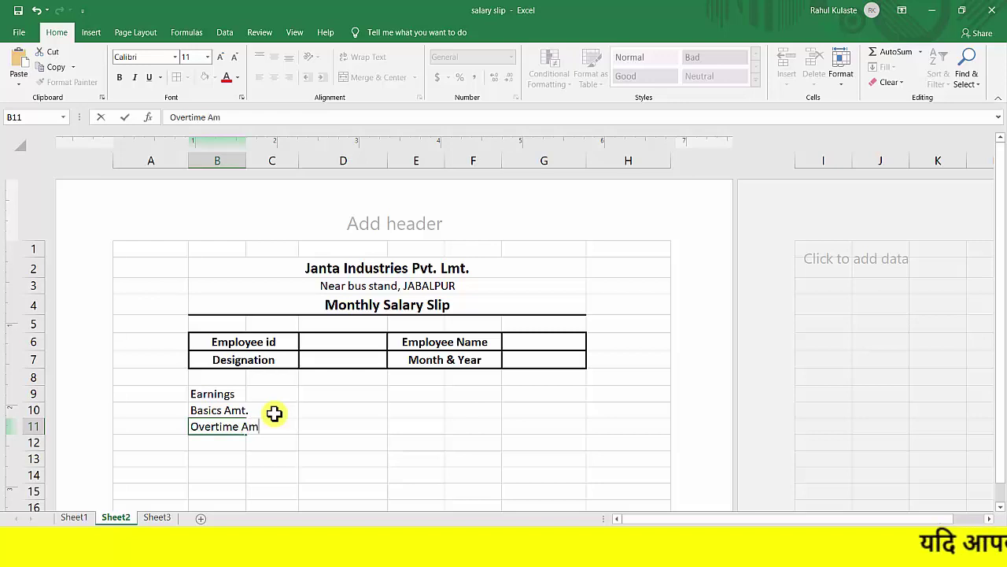
key("Return")
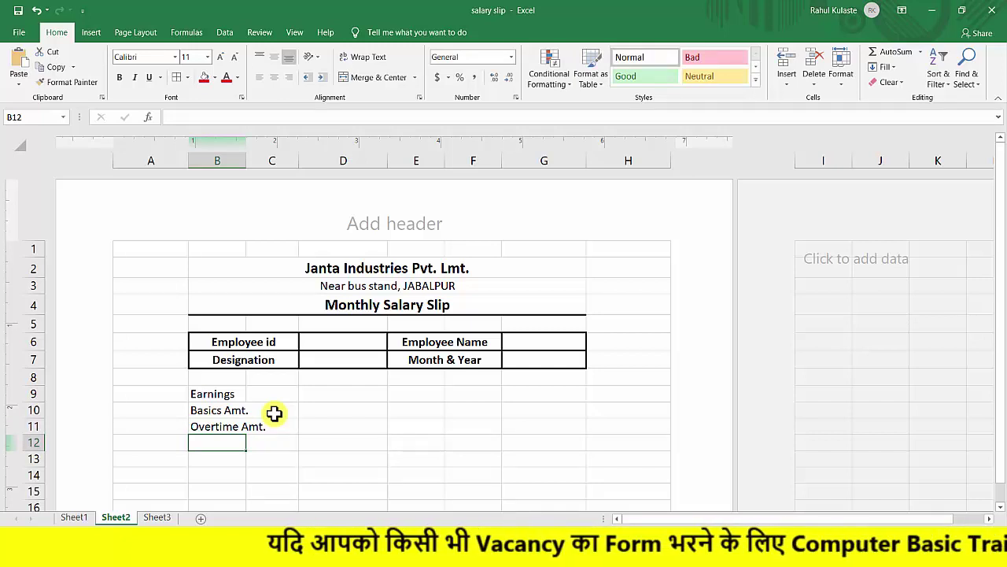
Add 'Extra income' in B12 and 'Conveyance' in B13 to the earnings list.
type("Ex")
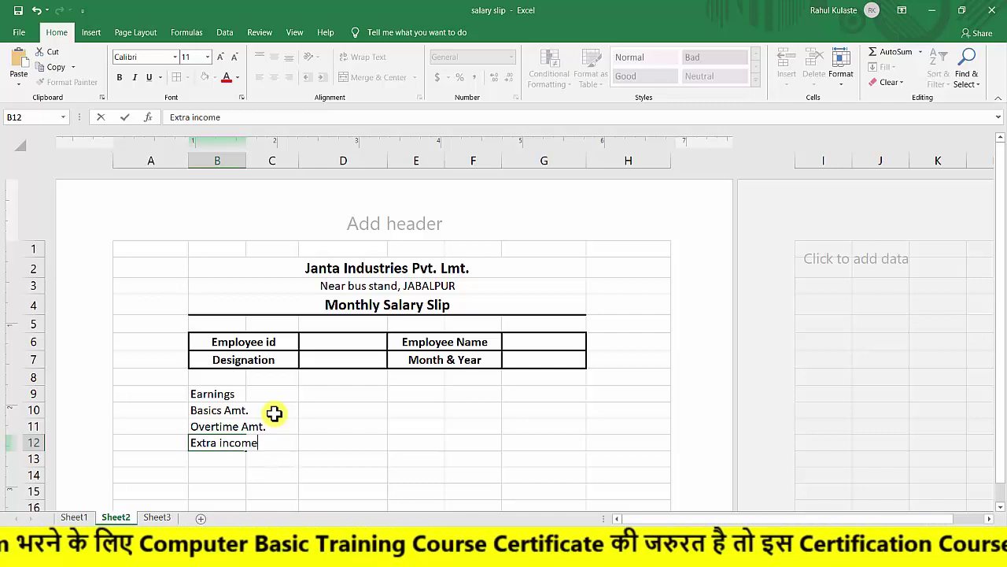
type("tra income")
key("Return")
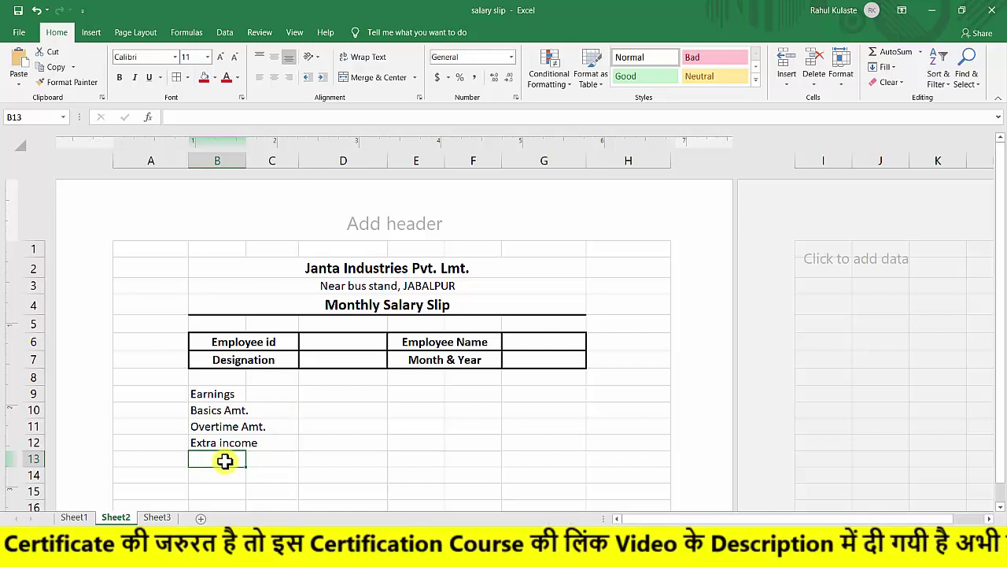
type("Conveyance")
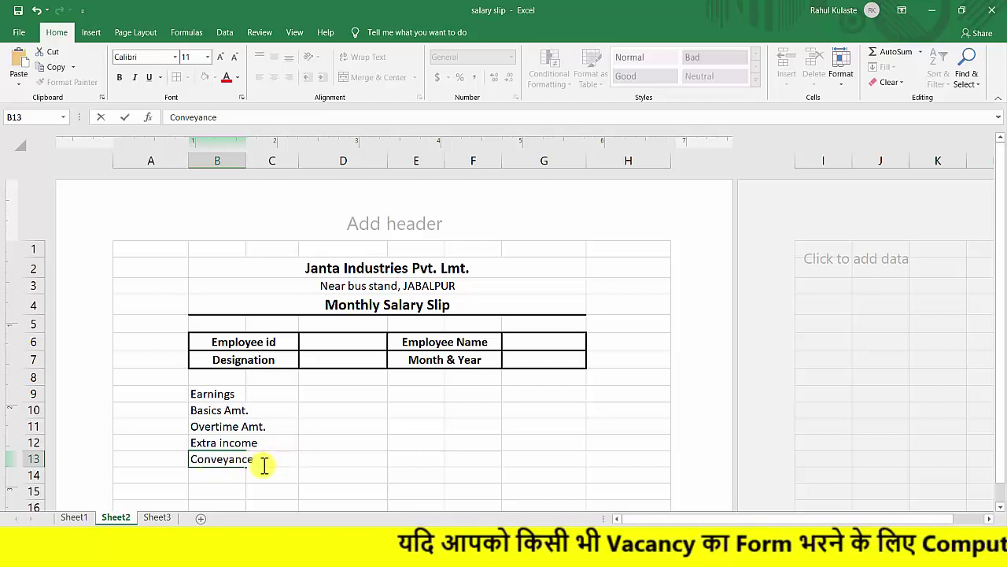
key("Return")
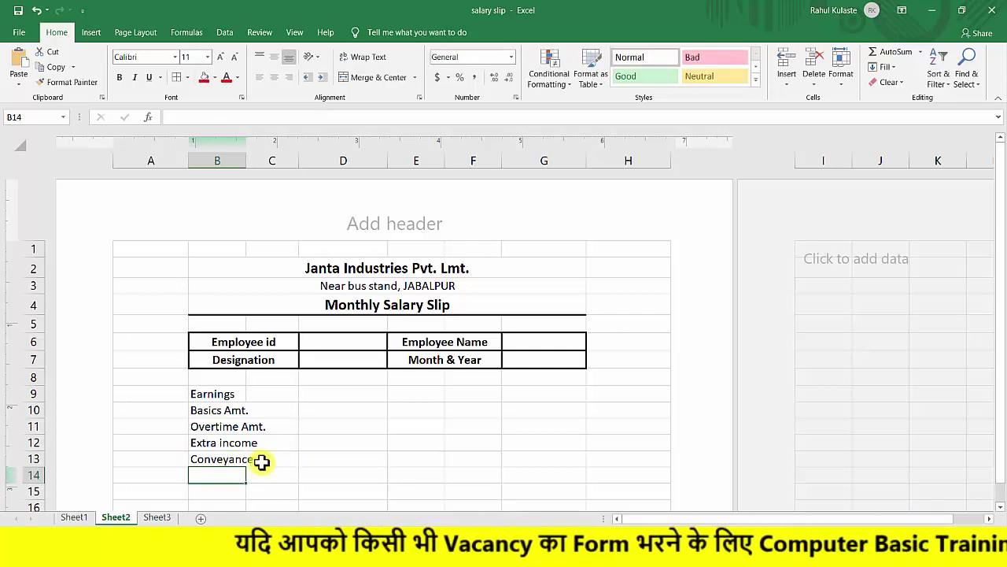
left_click(267, 461)
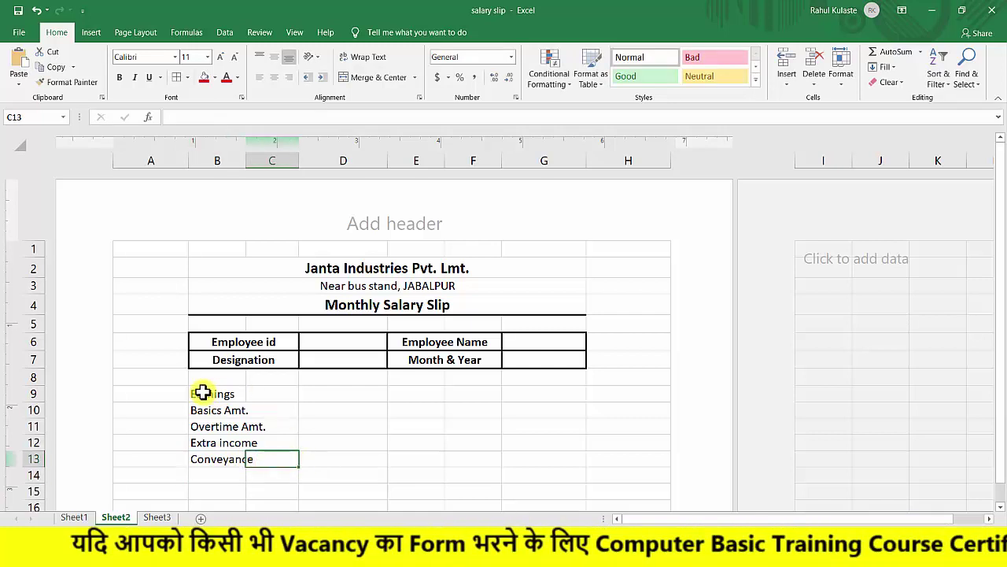
left_click_drag(205, 392, 267, 391)
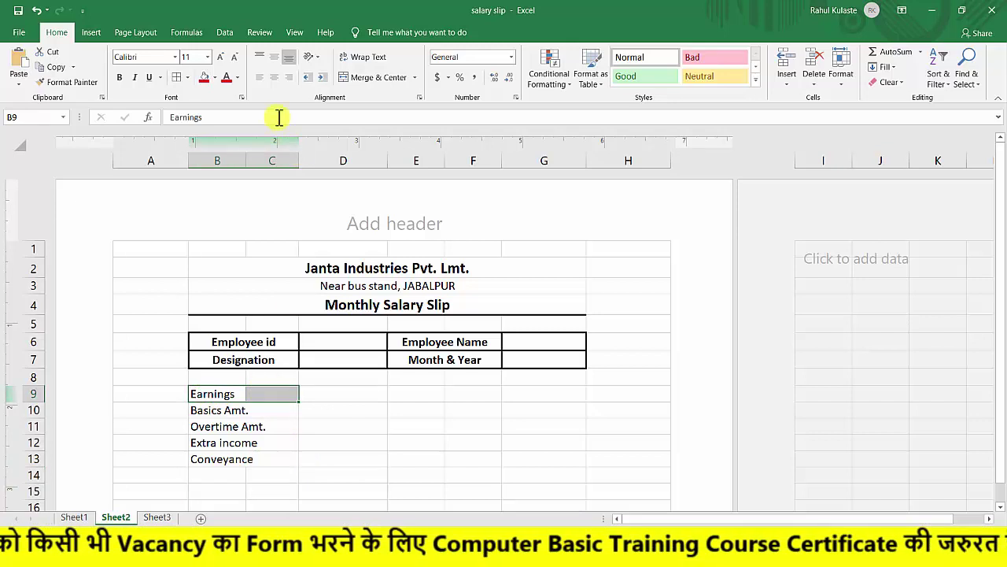
Merge and centre Earnings and each of its four items across columns B and C.
left_click(391, 77)
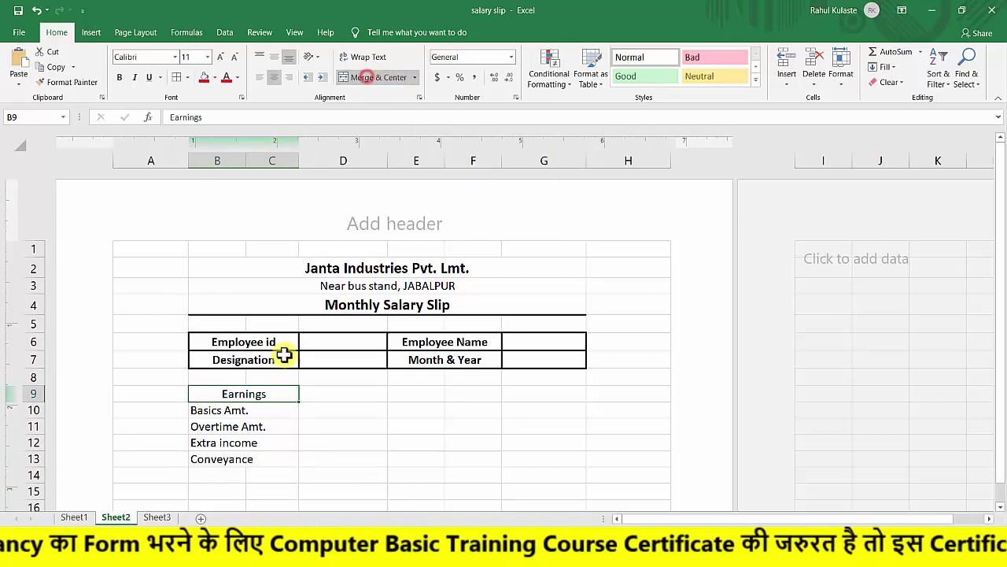
left_click_drag(209, 409, 347, 442)
left_click(362, 78)
left_click(354, 79)
left_click_drag(213, 442, 267, 443)
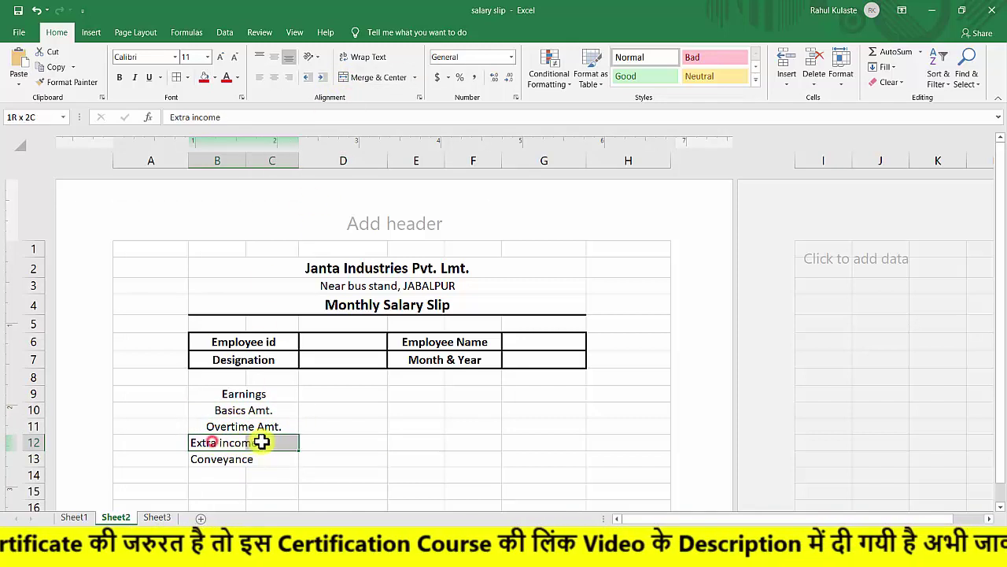
left_click(356, 79)
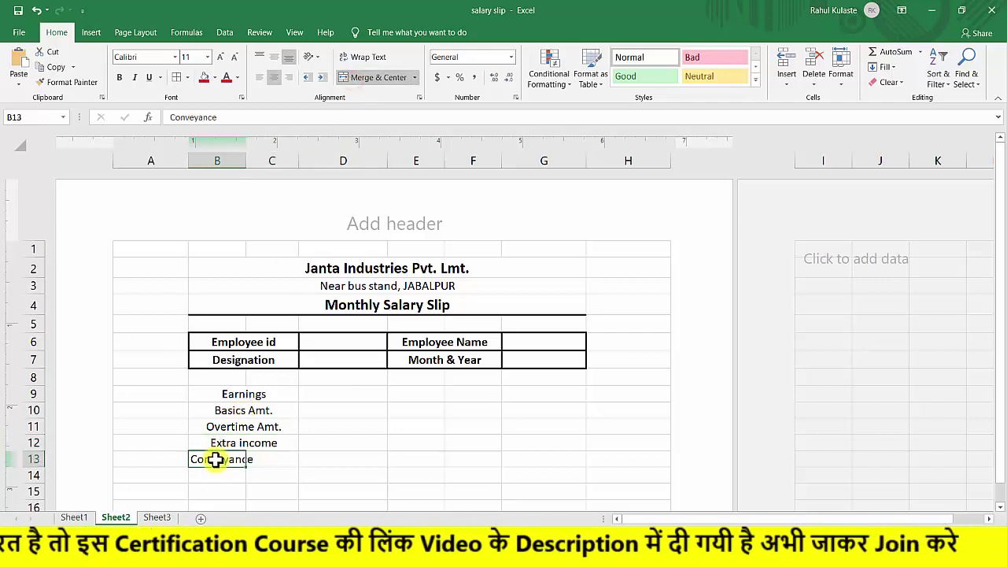
left_click_drag(209, 458, 281, 459)
left_click(354, 76)
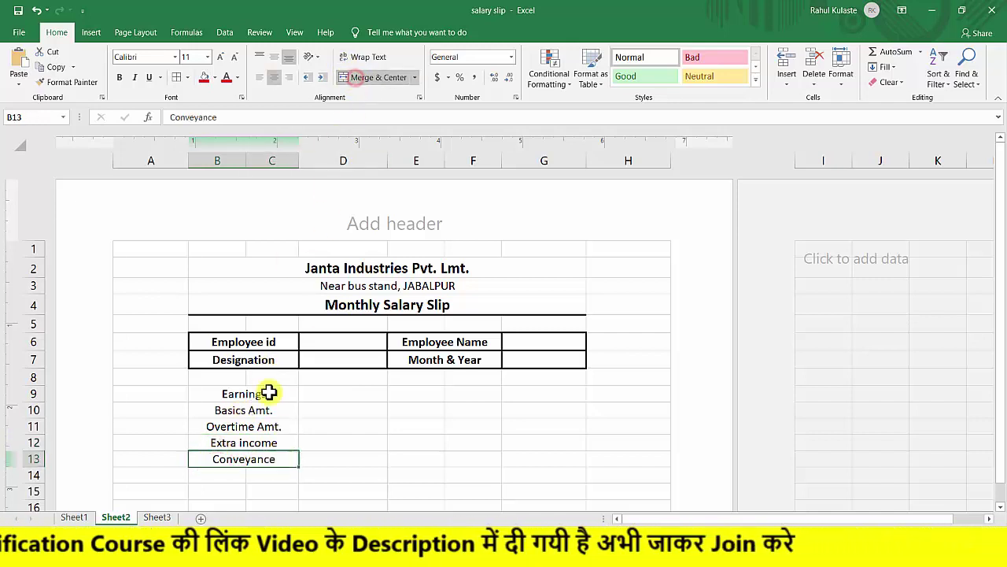
Make the Earnings heading bold at 14 pt.
left_click(226, 397)
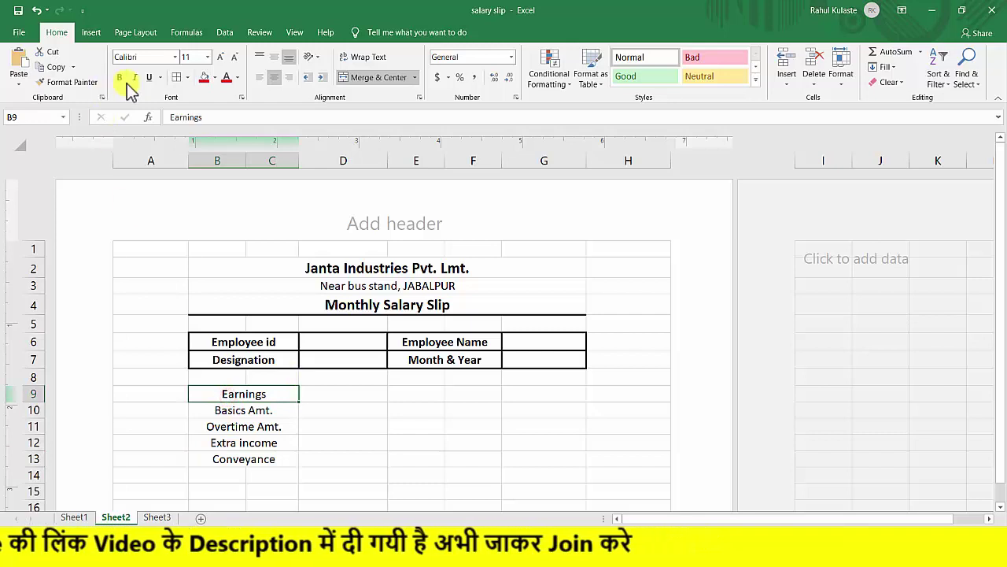
left_click(119, 76)
left_click(220, 58)
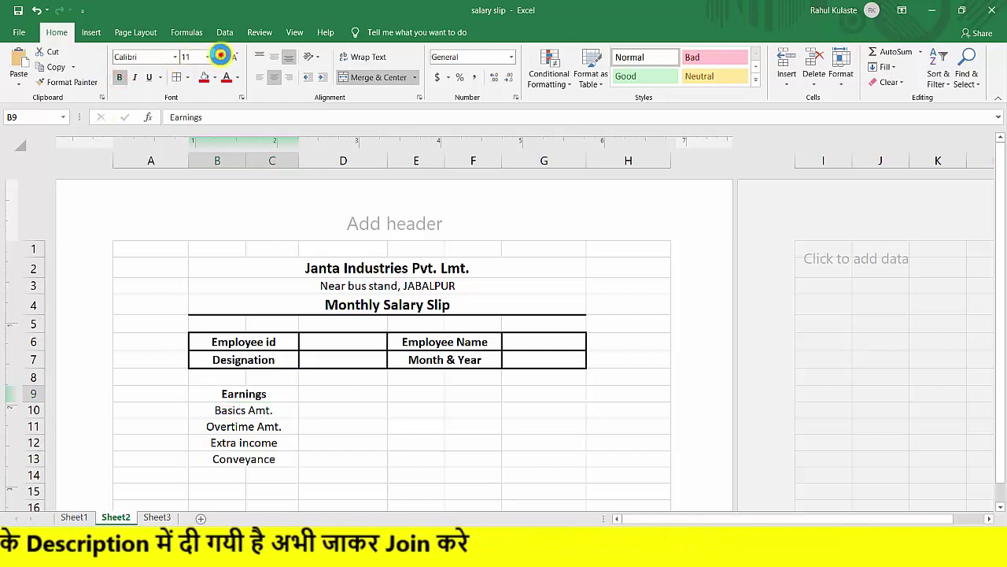
left_click(220, 57)
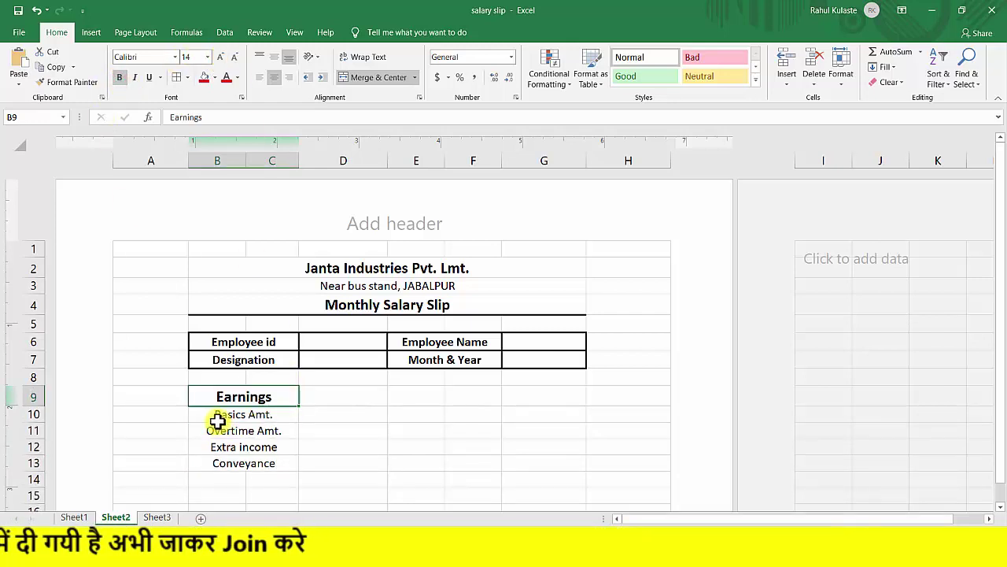
left_click_drag(209, 416, 243, 477)
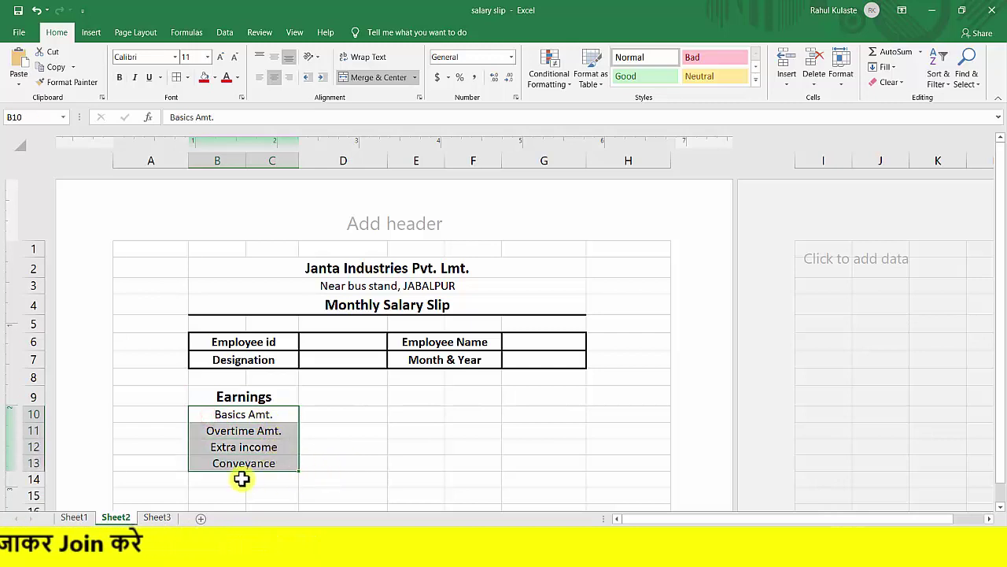
left_click(240, 479)
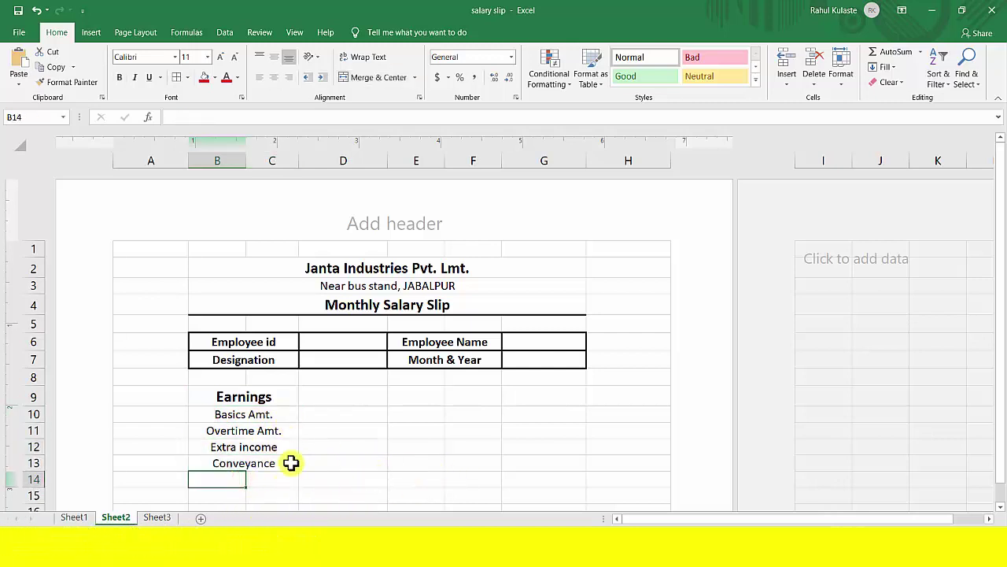
Enter the label 'Total Earnings' in cell B14.
left_click_drag(213, 478, 259, 478)
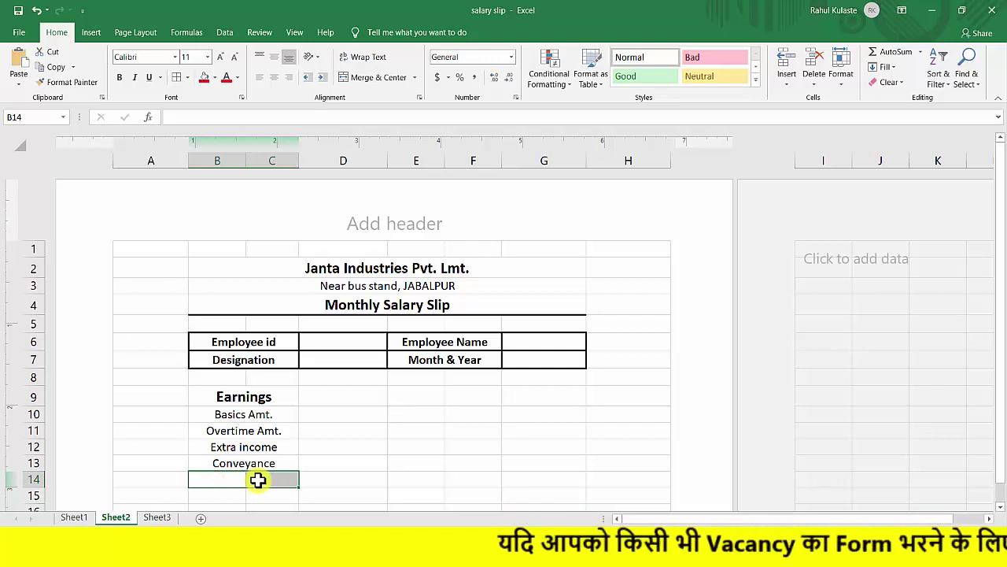
key("F2")
type("Total ")
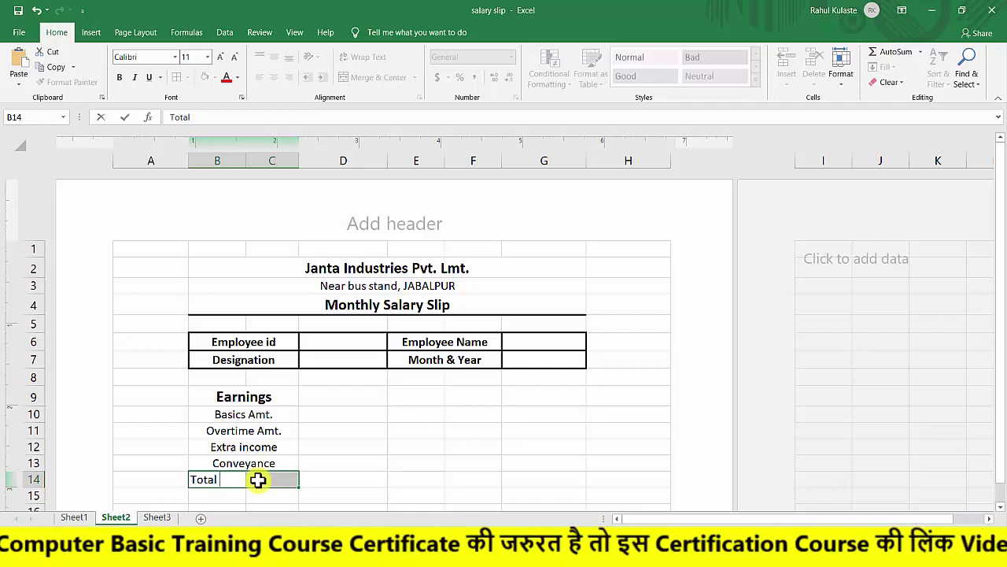
type("Earning")
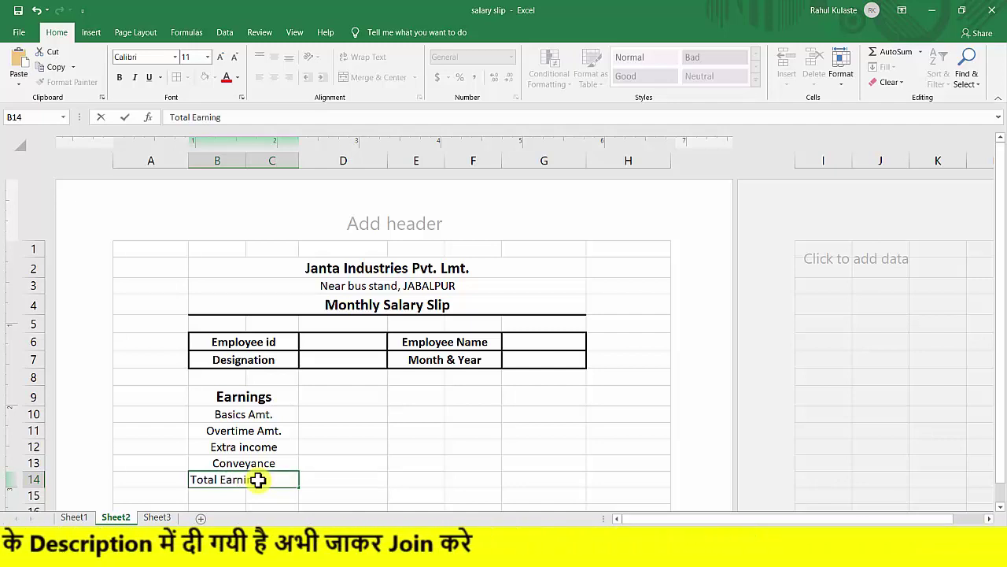
type("s")
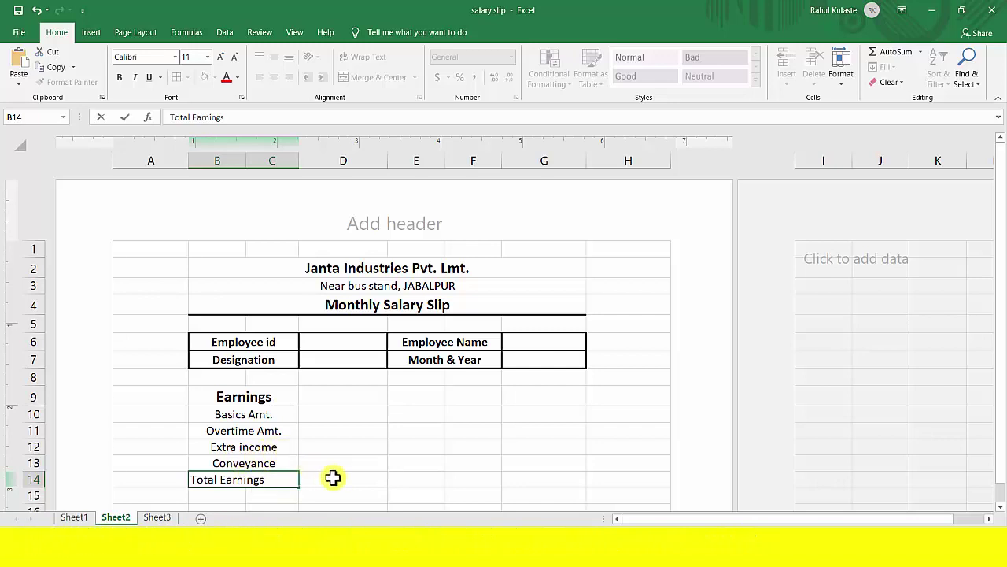
left_click(333, 479)
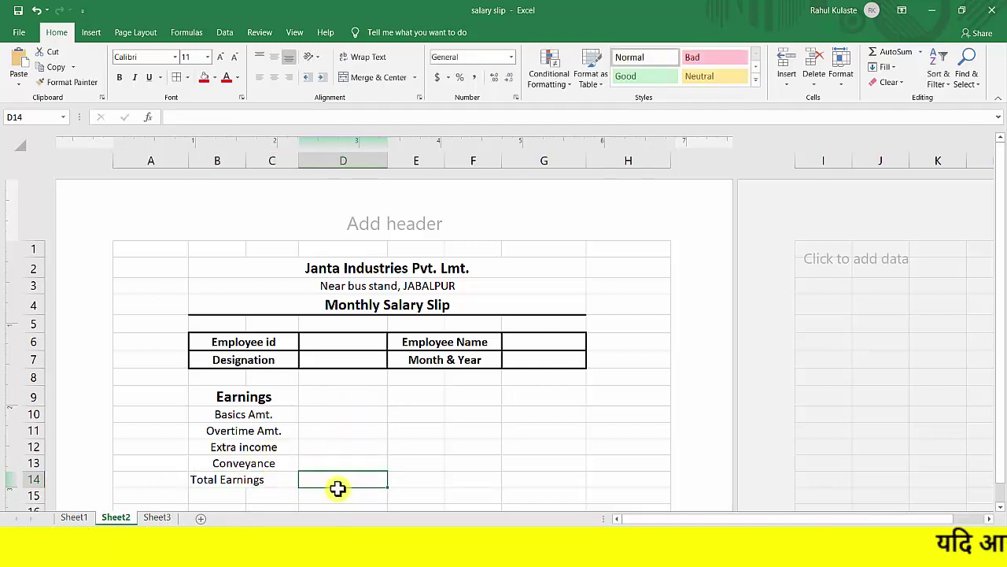
Merge and centre Total Earnings across B14:C14, bold at 14 pt.
left_click(224, 480)
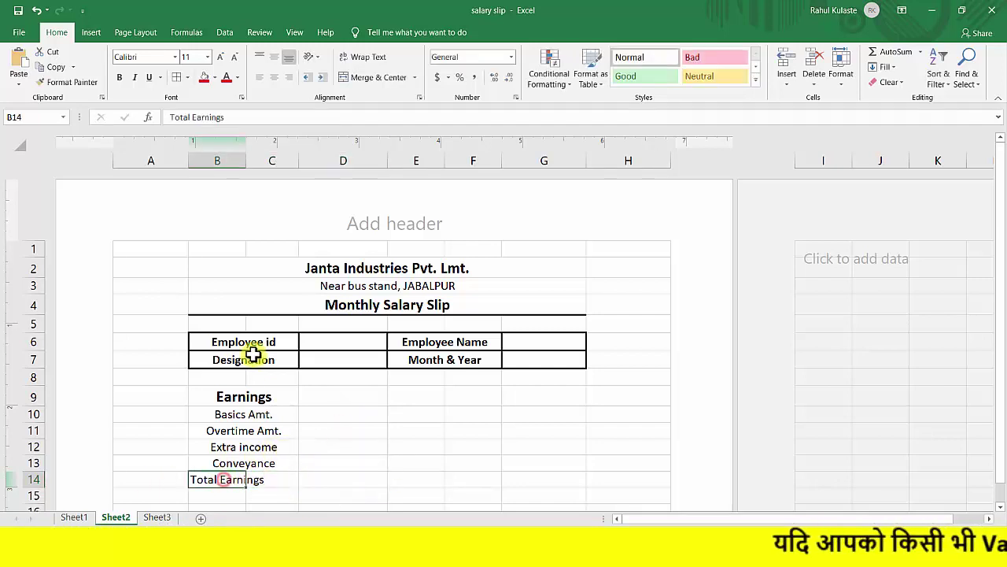
left_click_drag(207, 481, 277, 477)
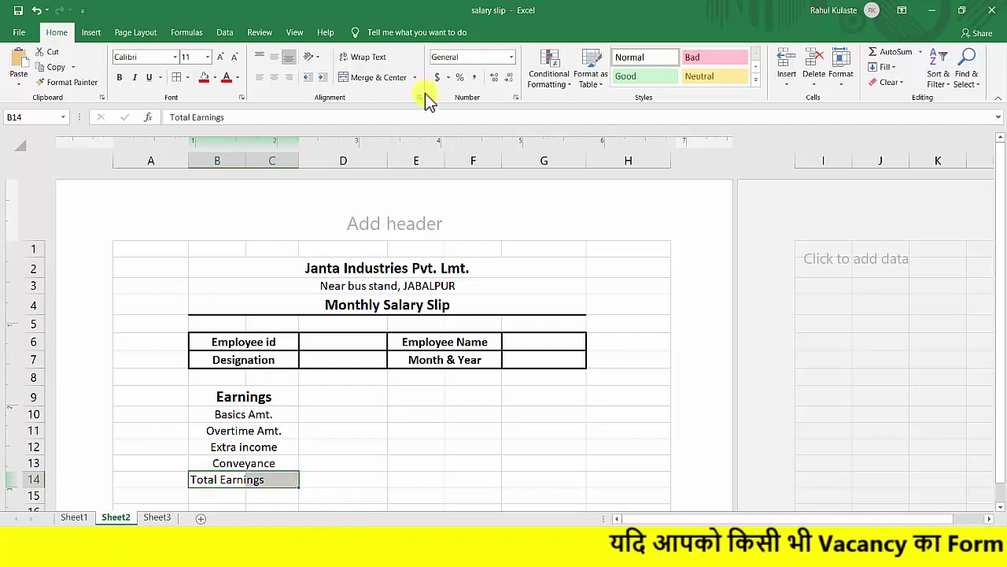
left_click(355, 76)
left_click(119, 77)
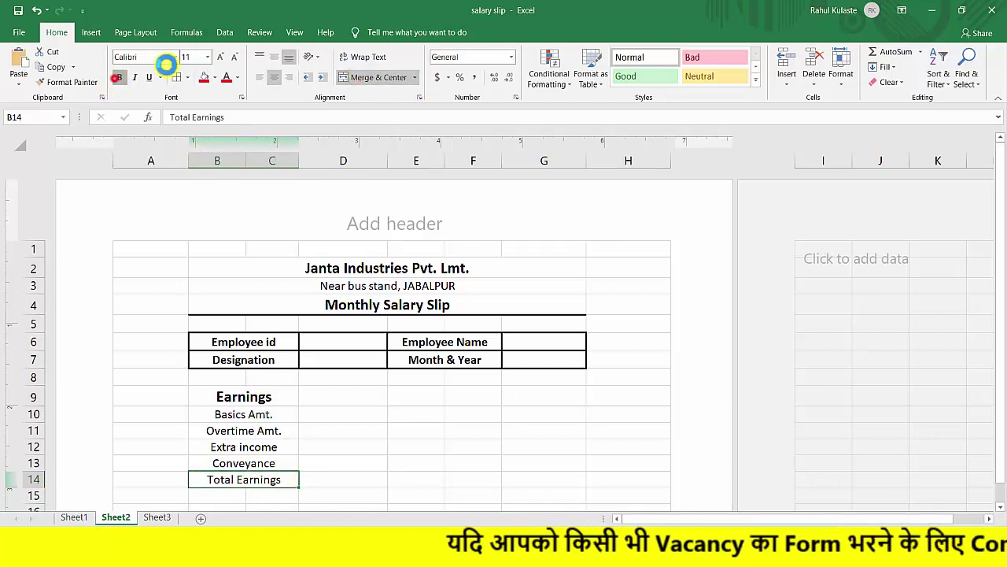
left_click(221, 60)
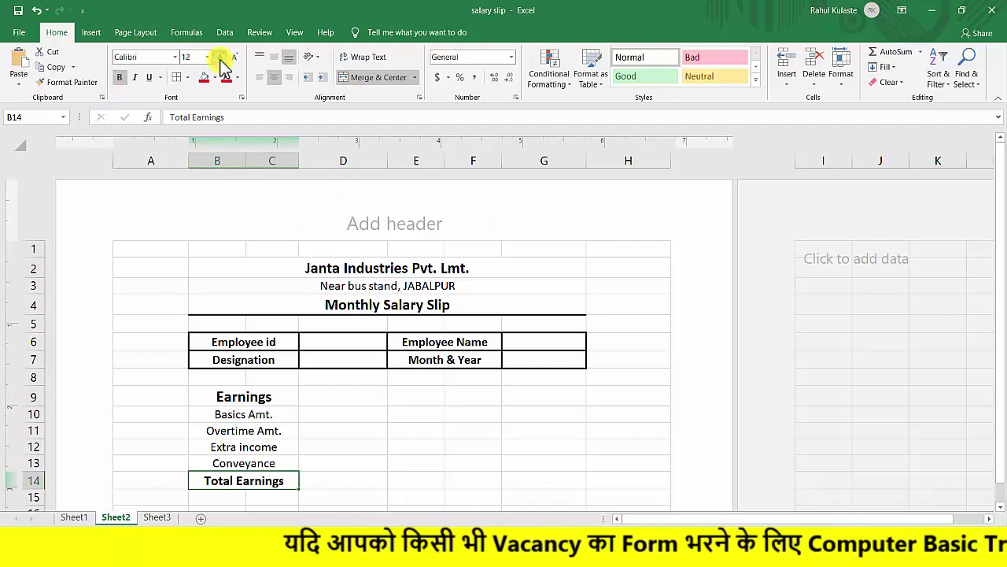
left_click(221, 60)
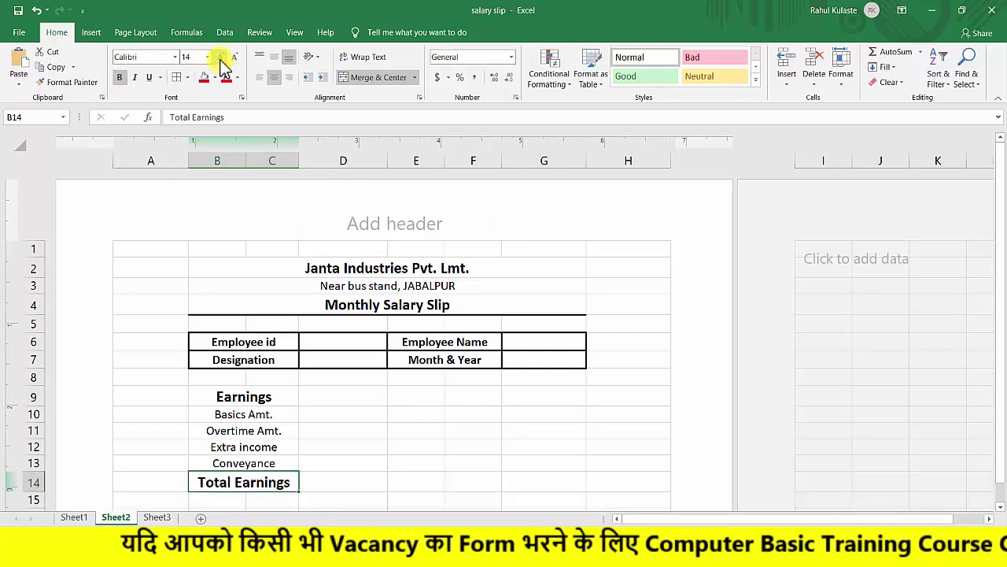
left_click(344, 482)
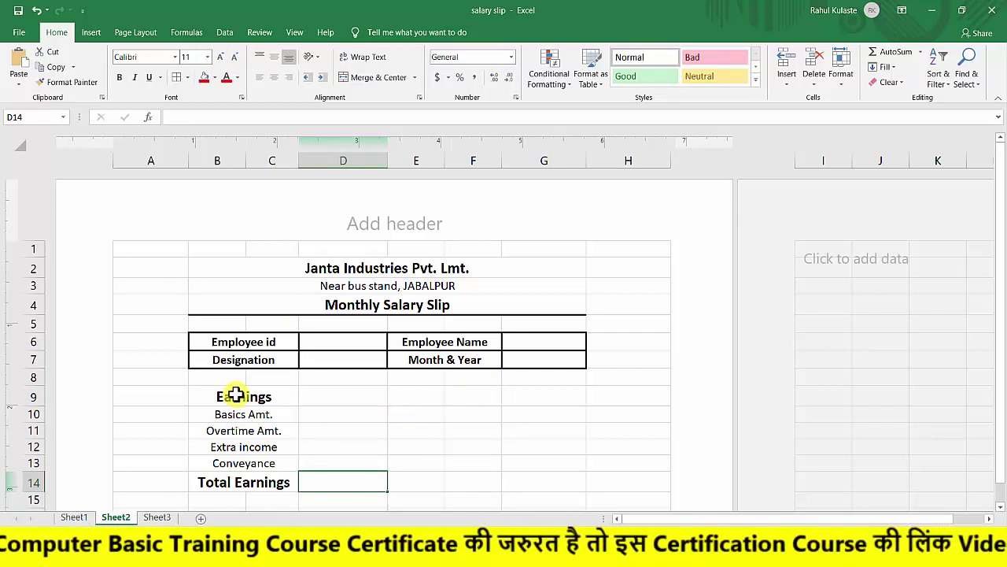
left_click_drag(411, 394, 457, 394)
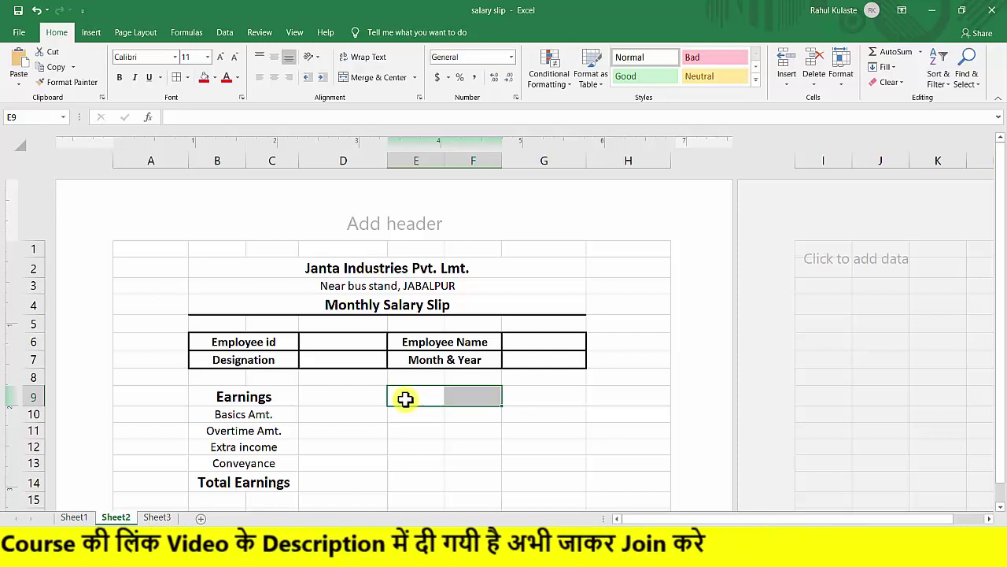
Merge E9:F9 and enter the heading 'Deduction' in it.
left_click(423, 395)
left_click_drag(445, 397, 472, 400)
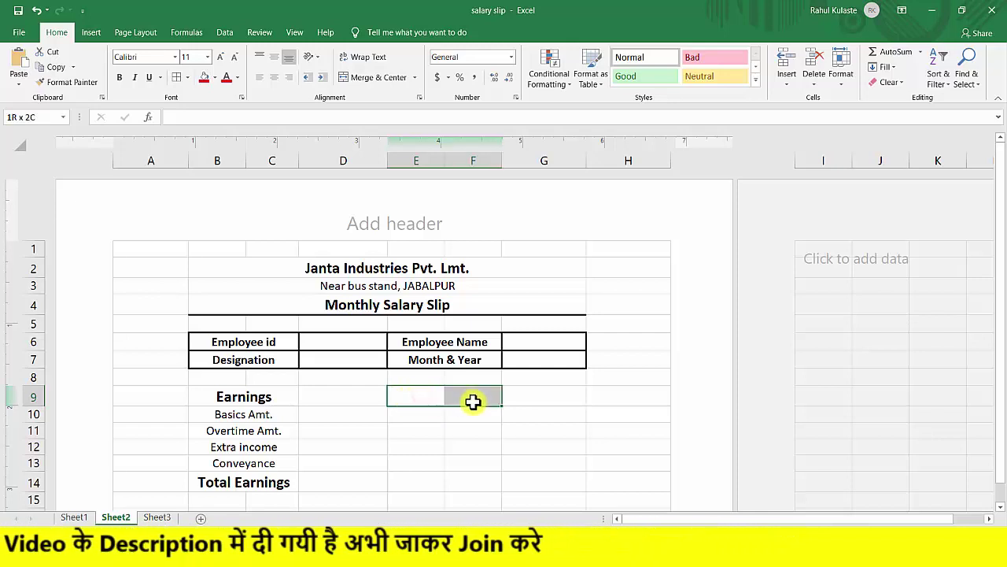
left_click(348, 79)
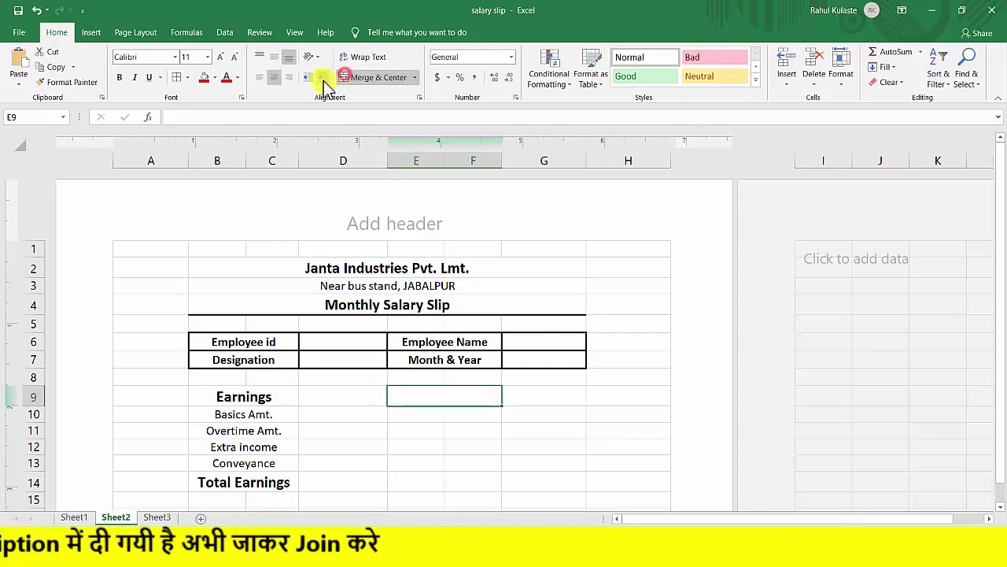
left_click(434, 414)
left_click(430, 391)
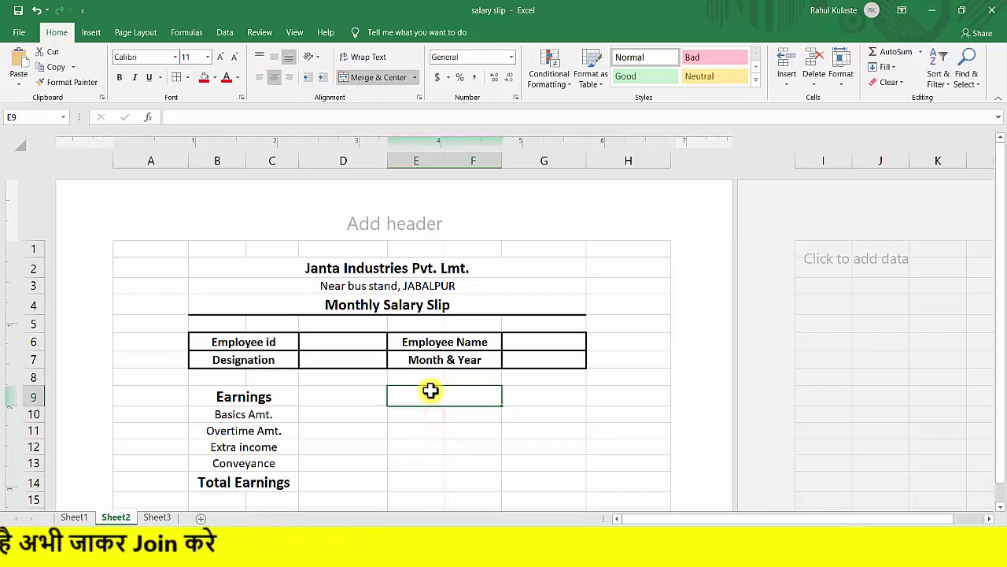
type("De")
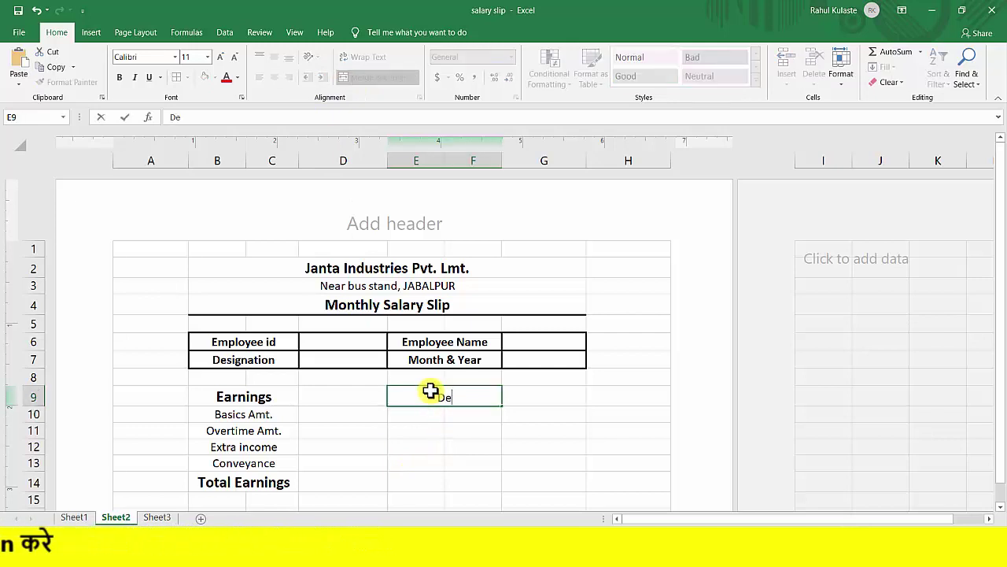
type("duction")
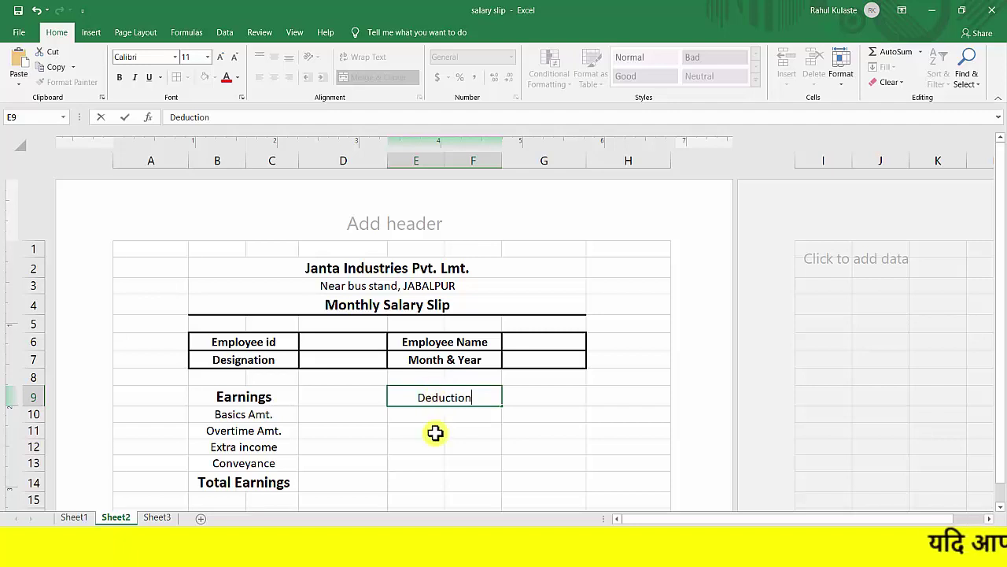
left_click(434, 410)
Make the Deduction heading bold at 14 pt.
left_click(429, 397)
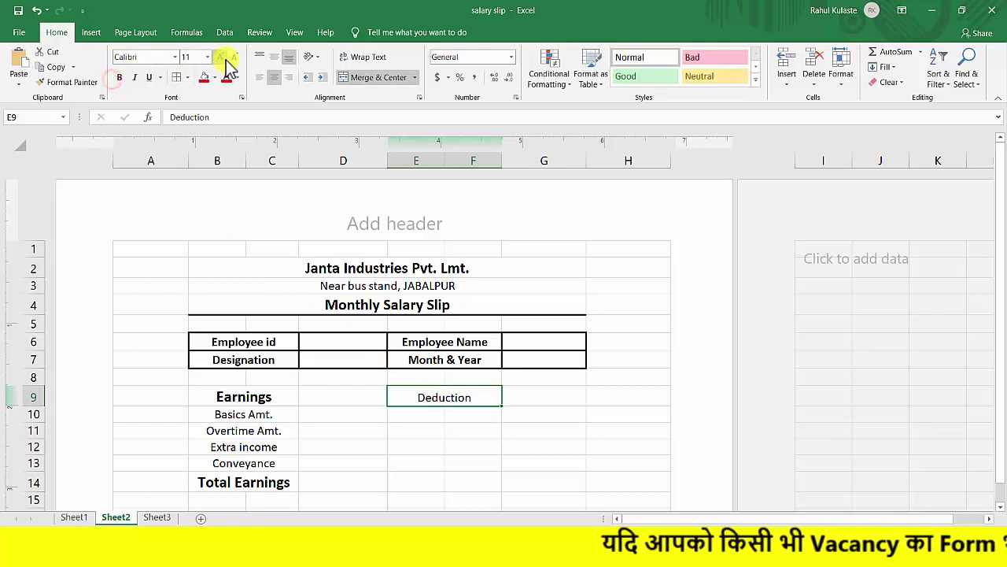
left_click(118, 78)
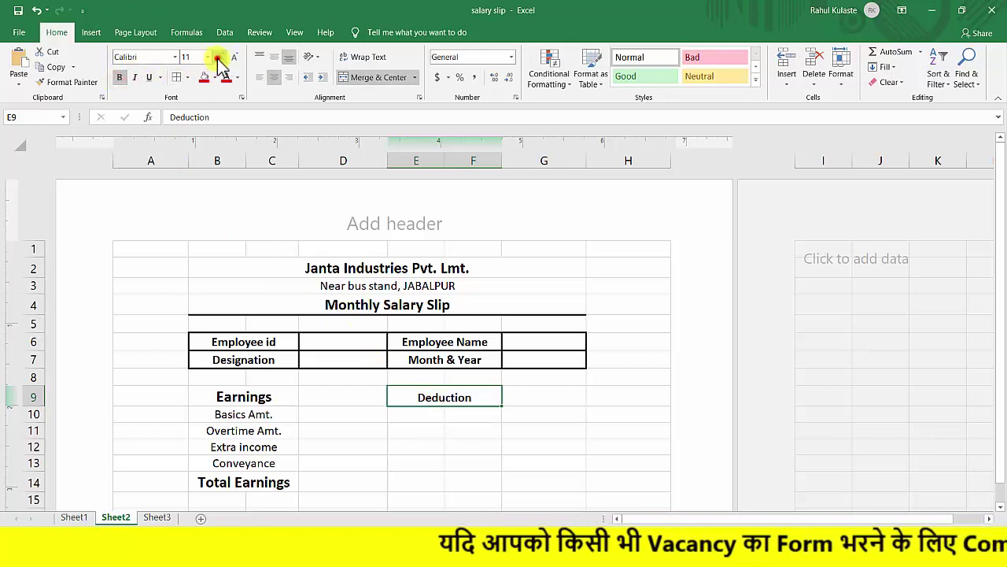
left_click(220, 56)
left_click(220, 56)
left_click(418, 411)
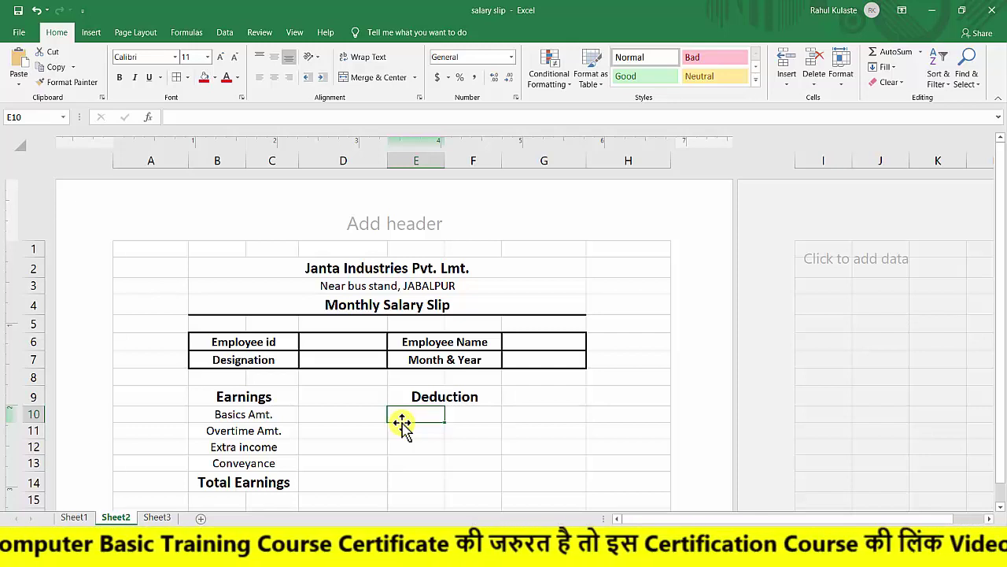
Replace the stray 'F' in E10 with the text 'Providant fund'.
type("F")
key("BackSpace")
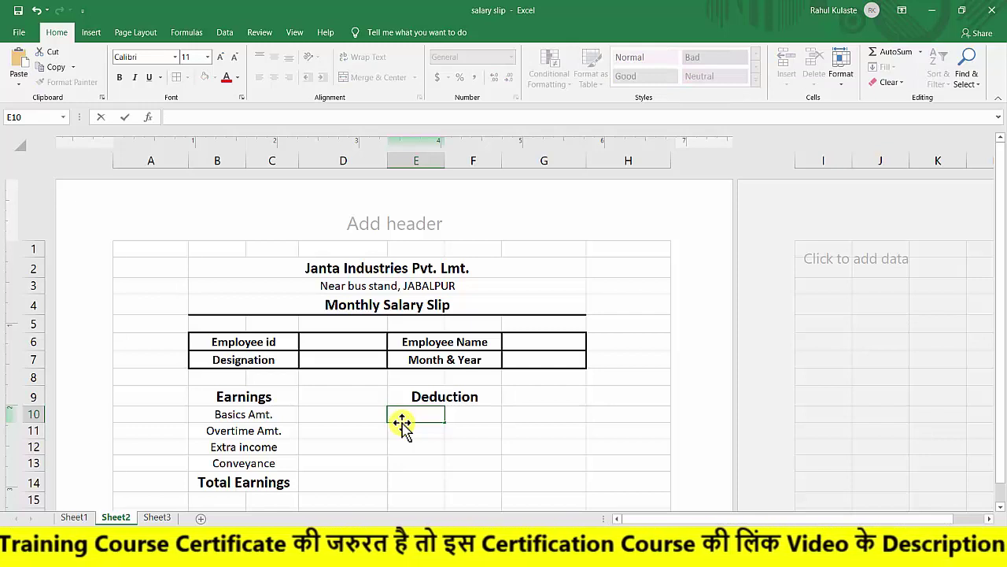
type("Prov")
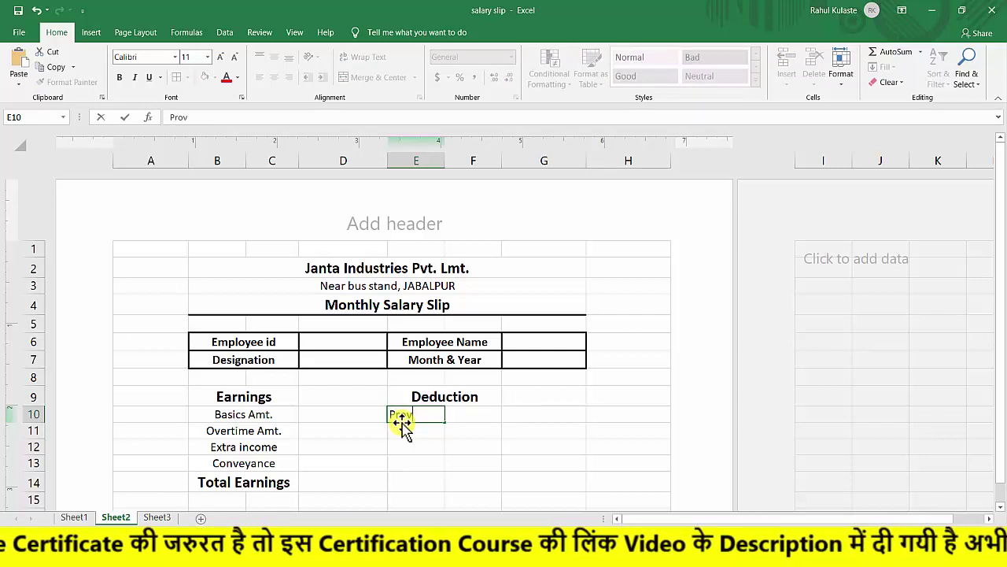
type("idant")
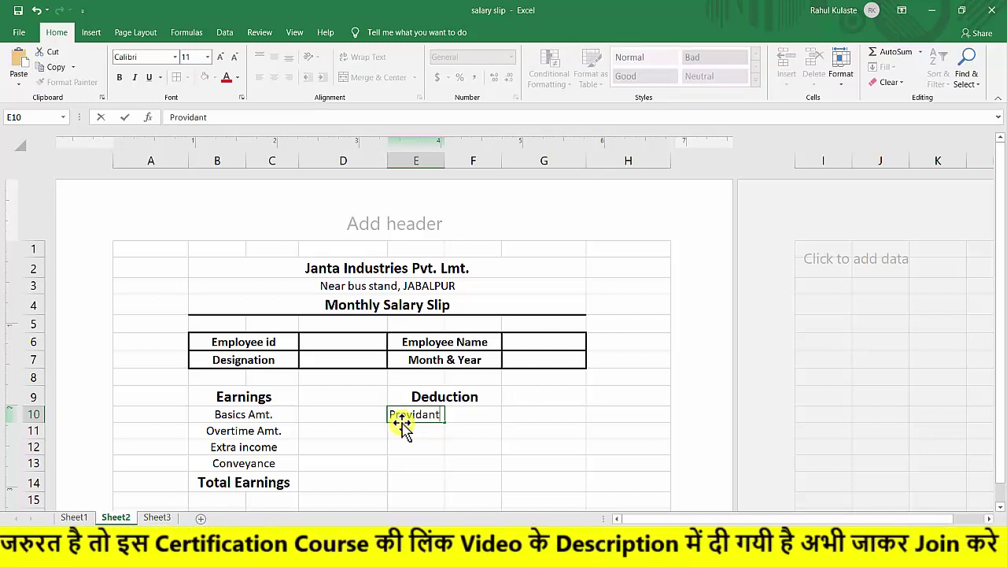
type(" fund")
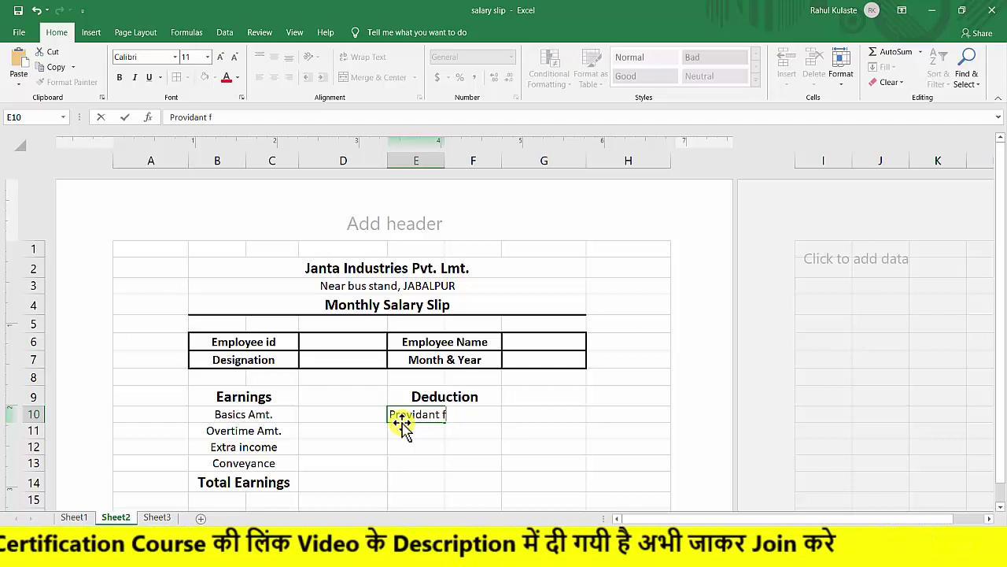
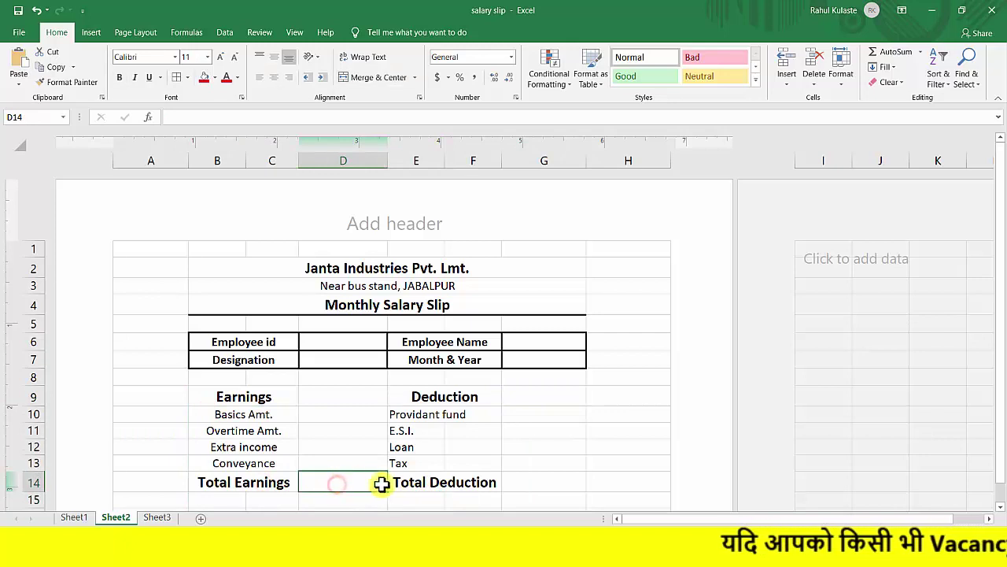
Inspect the merged Total Earnings and Total Deduction cells above row 15.
left_click(537, 482)
left_click(432, 484)
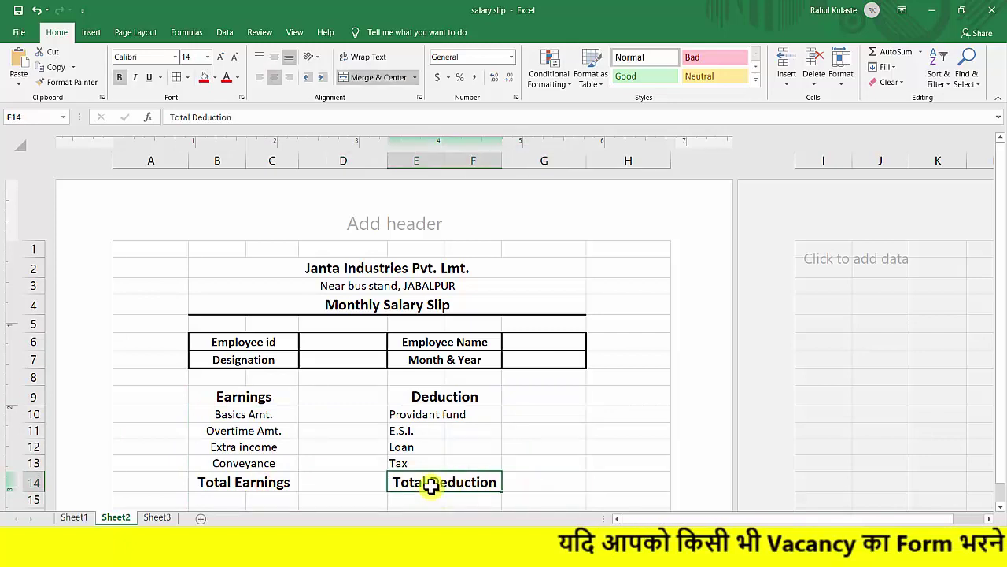
left_click(321, 482)
left_click(430, 499)
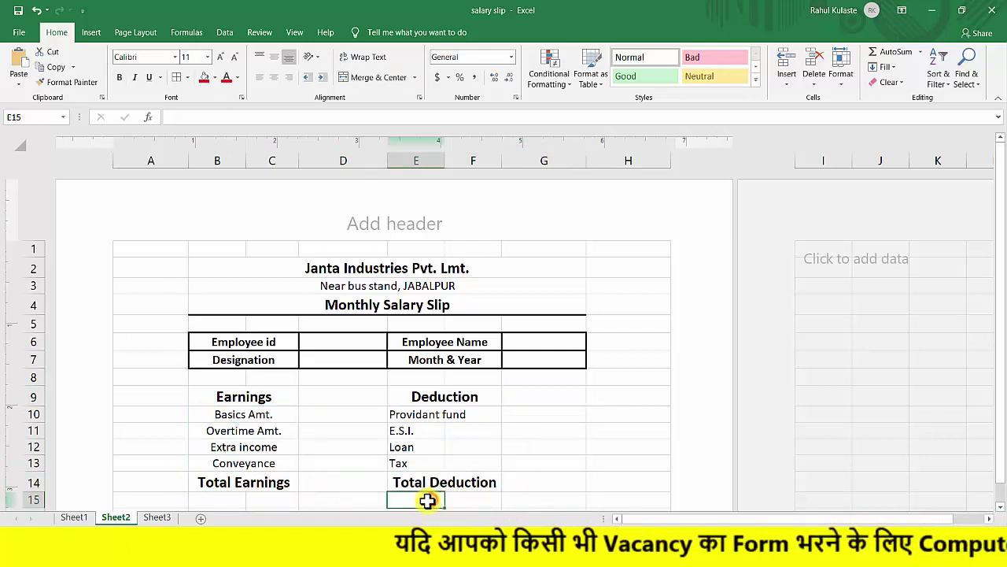
left_click(218, 484)
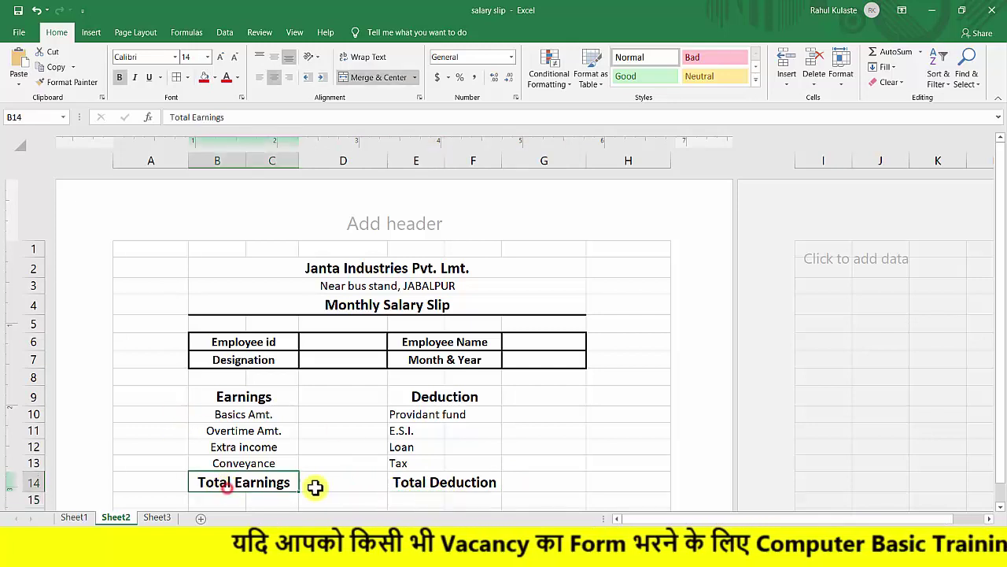
left_click(422, 483)
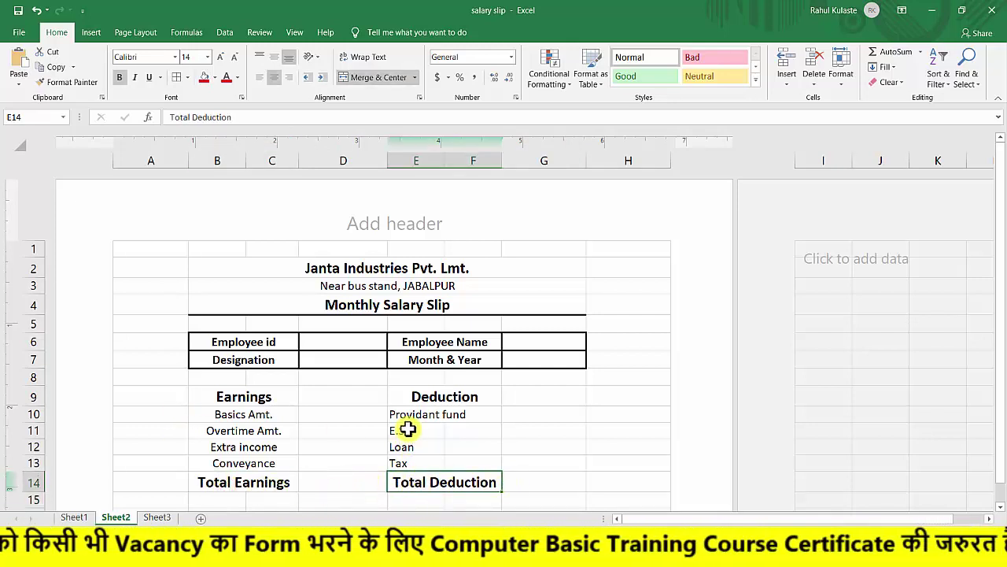
left_click(513, 414)
left_click(530, 430)
left_click(523, 448)
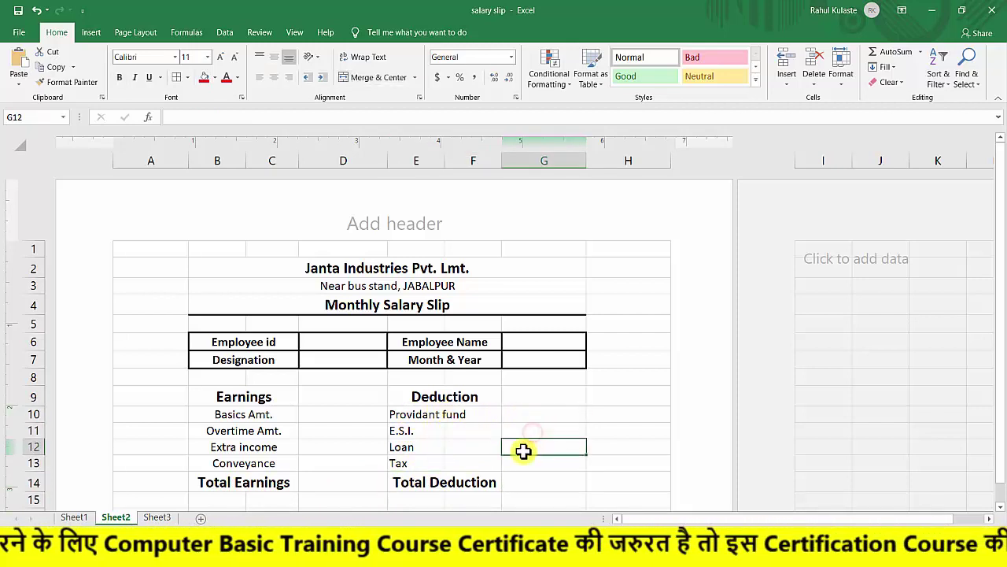
Enter 'Net Salary' in cell E15 and select E15:F15.
left_click(412, 500)
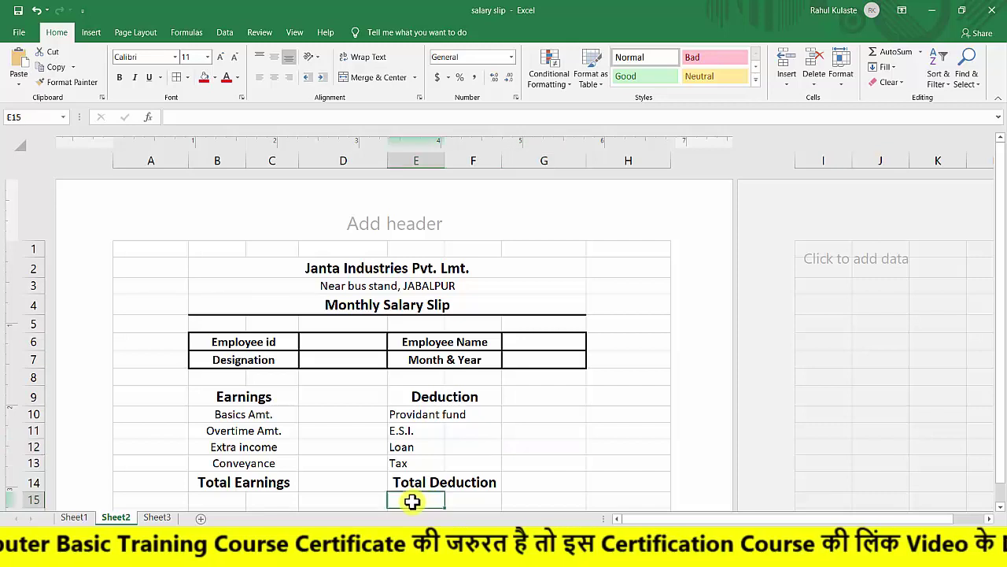
type("N")
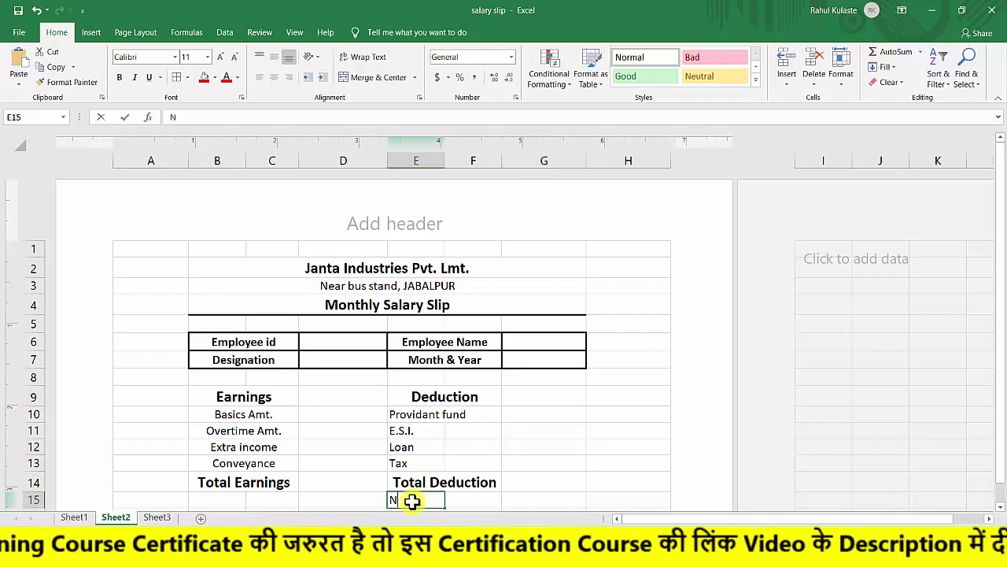
type("et Salary")
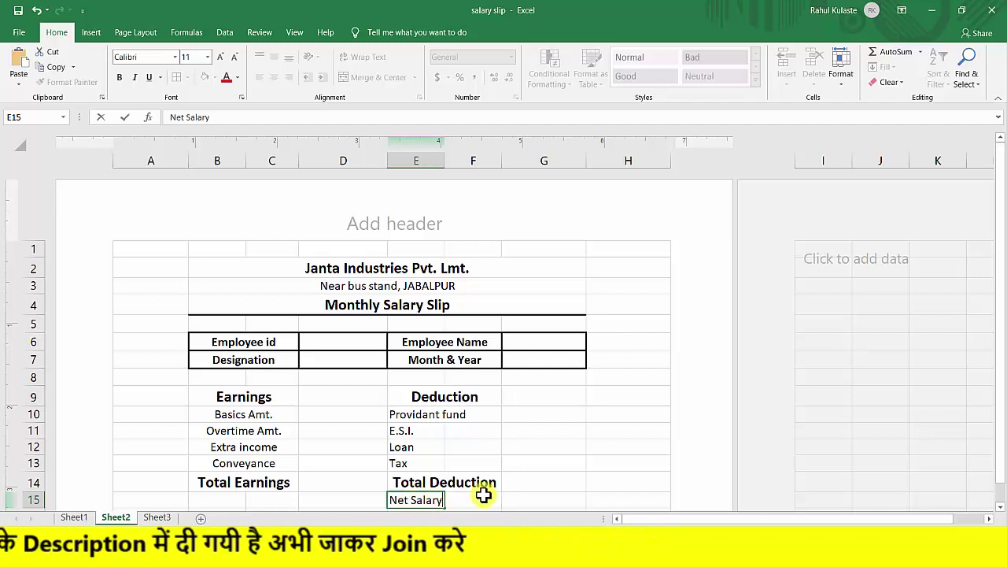
left_click(465, 499)
left_click(406, 502)
left_click(473, 501, "shift")
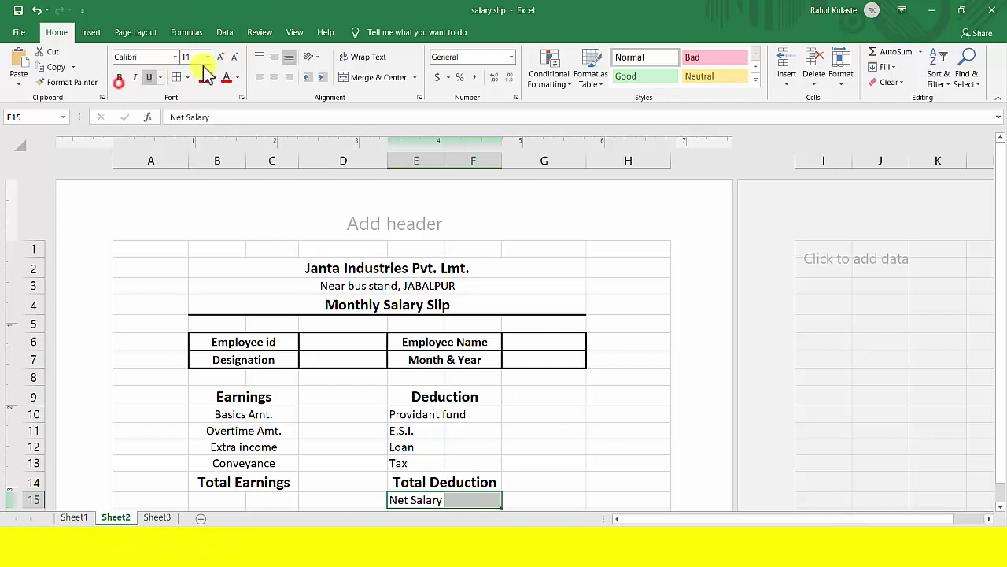
Enlarge, bold, and merge-and-centre the Net Salary label across E15:F15.
left_click(221, 57)
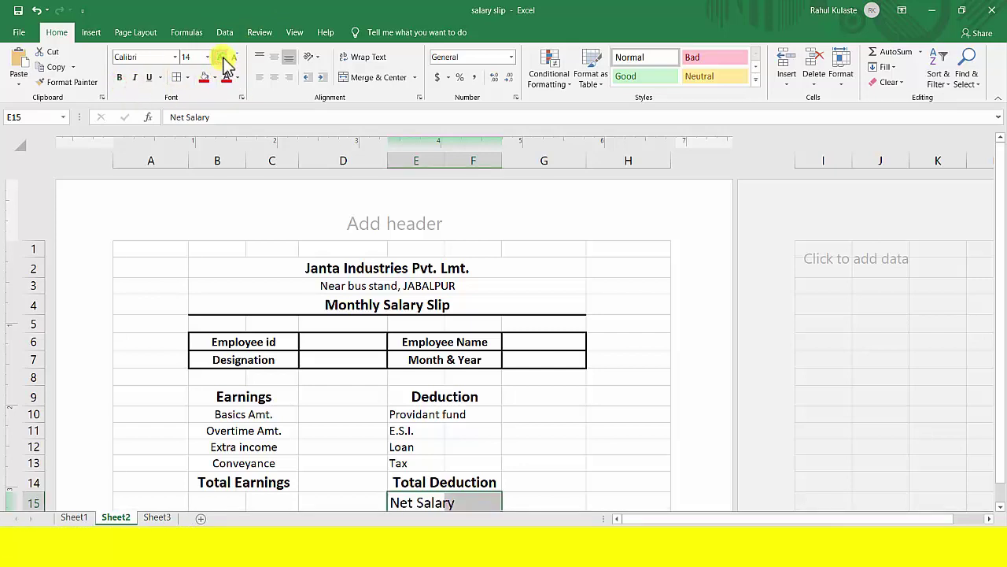
left_click(365, 80)
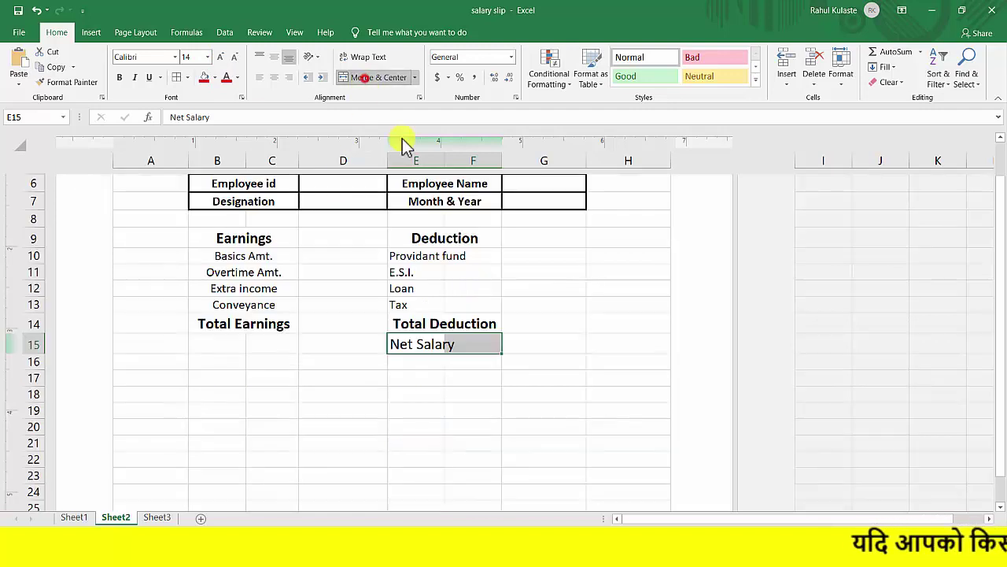
left_click(457, 364)
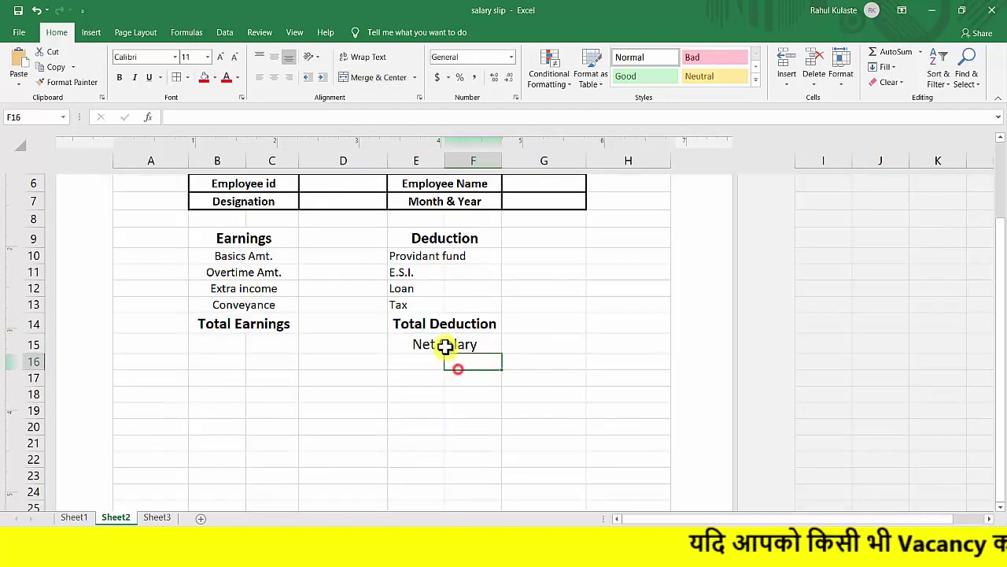
left_click(442, 344)
left_click(119, 77)
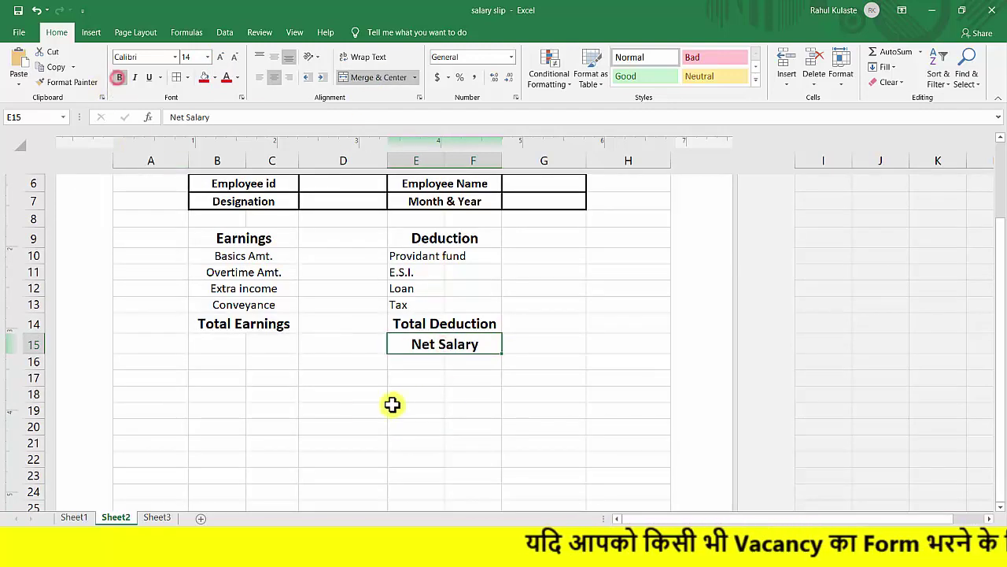
left_click(457, 371)
left_click(537, 342)
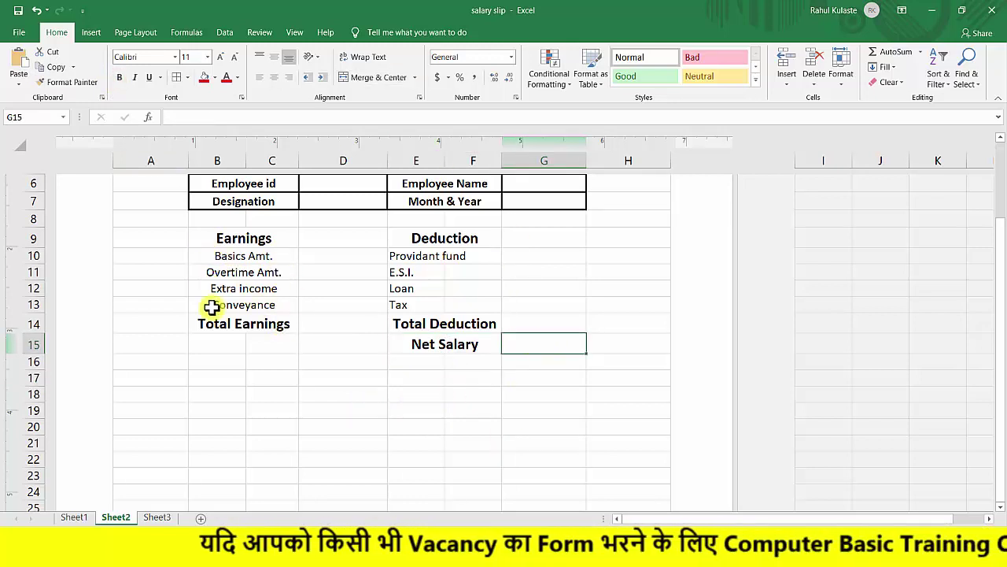
Merge B15 with C15, then select the table range B9:G15.
left_click_drag(218, 343, 265, 339)
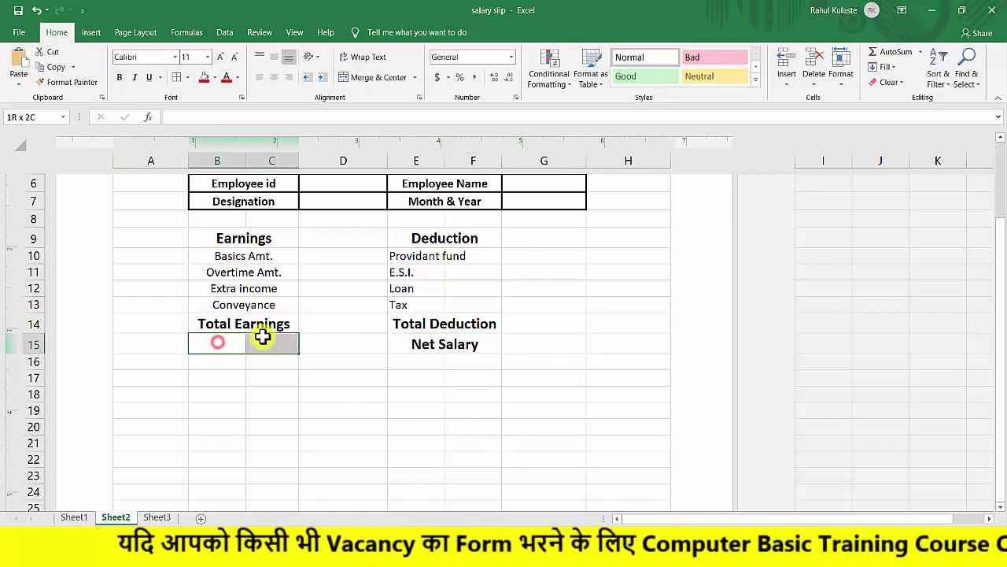
left_click(354, 77)
left_click(327, 345)
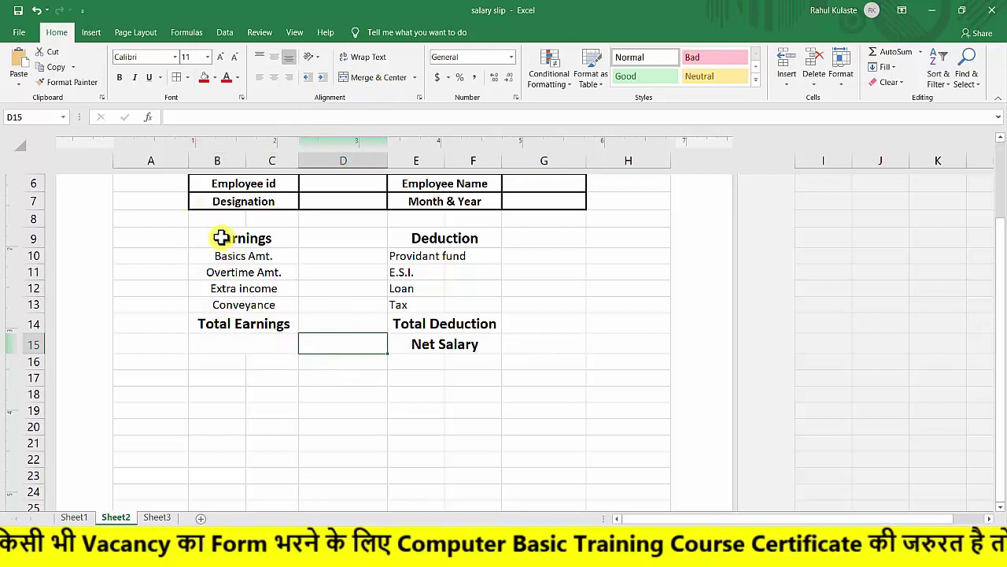
left_click_drag(219, 233, 533, 344)
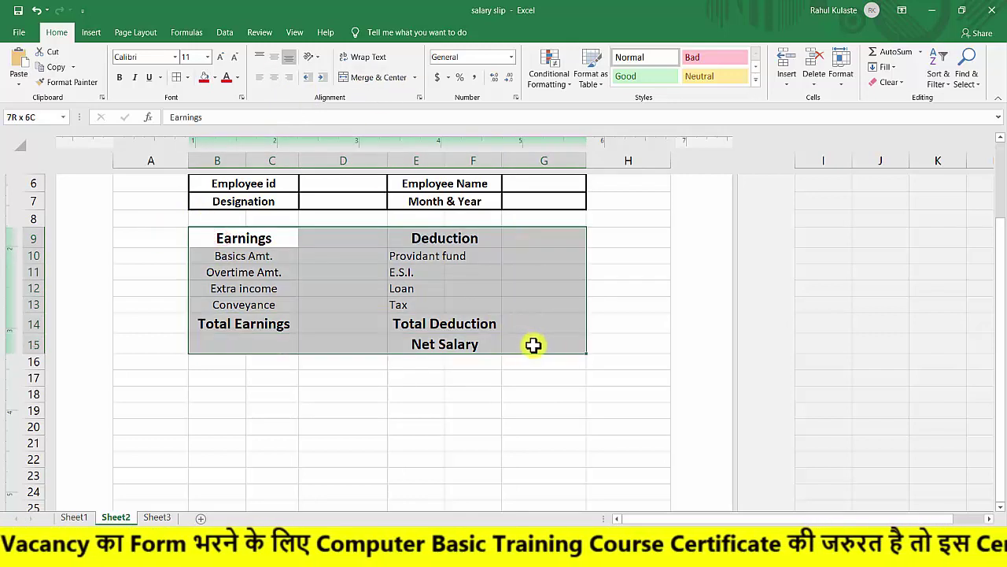
Apply All Borders to the B9:G15 Earnings and Deduction table.
left_click(175, 77)
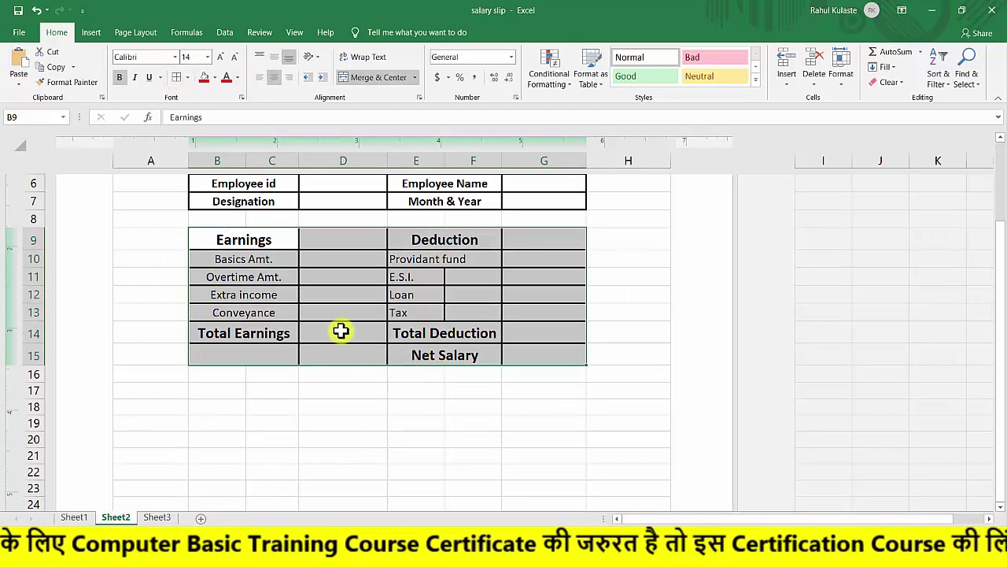
scroll(370, 378, "up", 3)
scroll(411, 414, "down", 2)
left_click(350, 462)
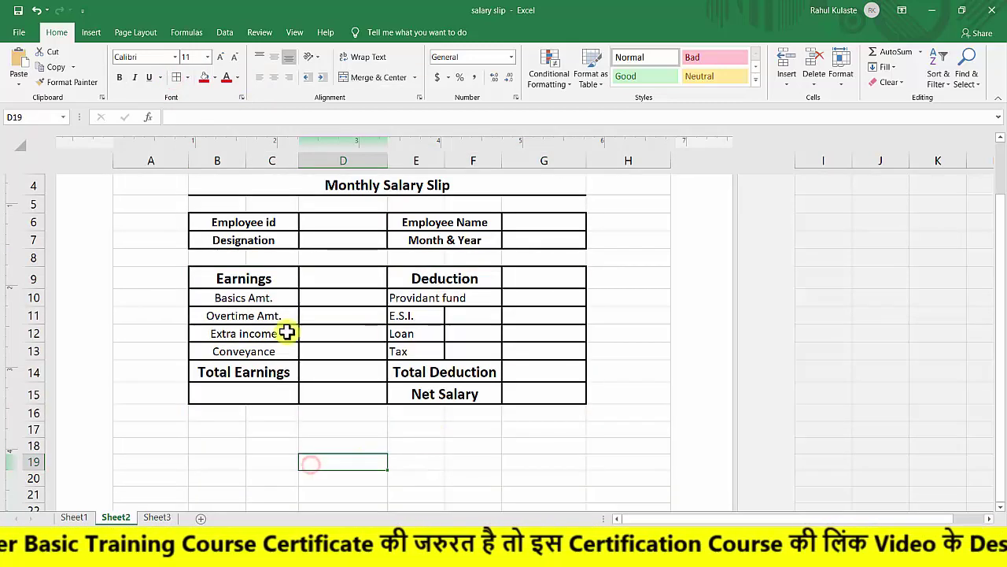
left_click(333, 225)
left_click(338, 238)
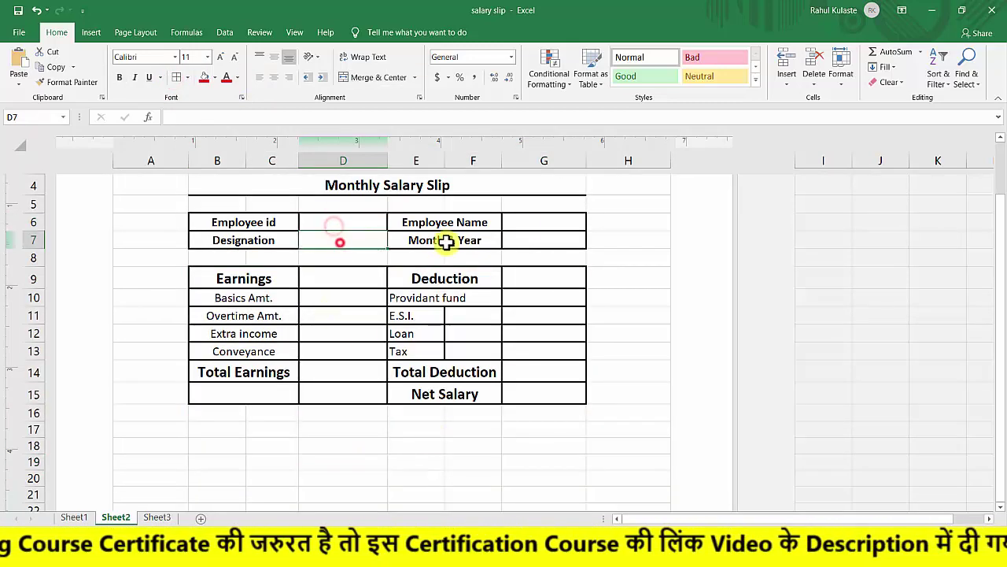
left_click(559, 220)
left_click(555, 233)
Click through the Deduction column cells and select E11:F11 holding E.S.I.
left_click(329, 351)
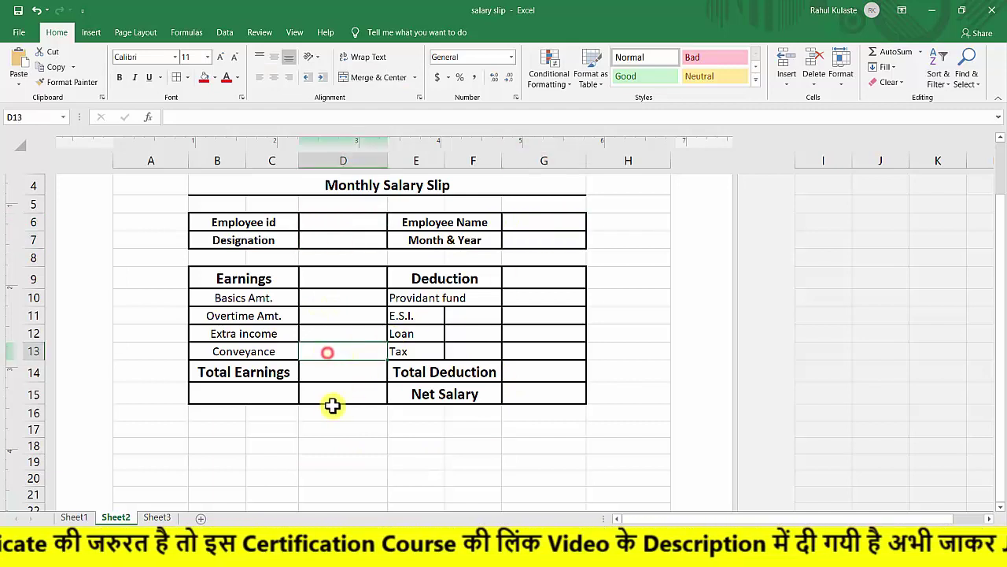
left_click(318, 373)
left_click(342, 396)
left_click(356, 293)
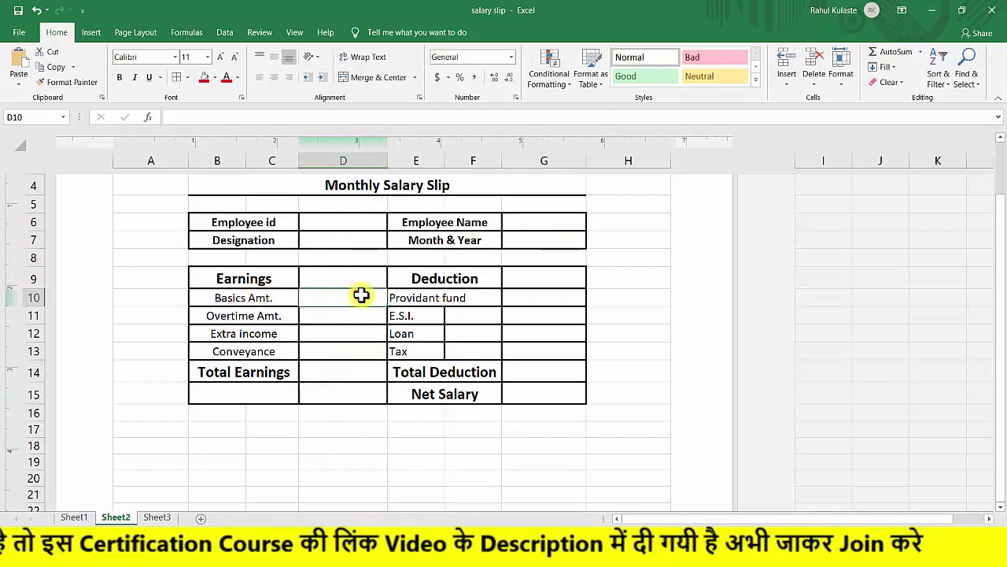
left_click(527, 298)
left_click(544, 321)
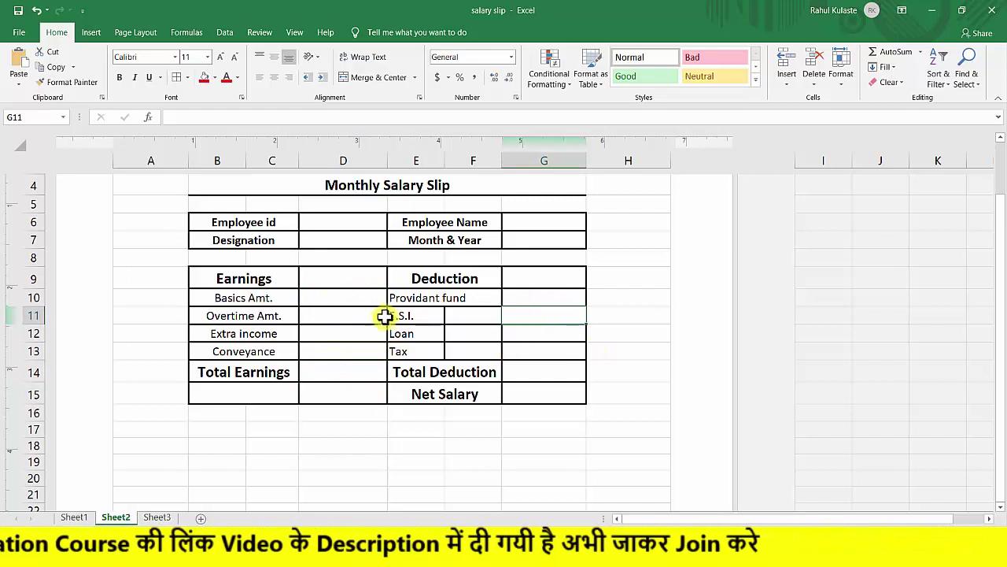
mouse_move(406, 315)
left_mouse_down()
mouse_move(472, 317)
mouse_move(470, 333)
left_mouse_up()
Merge and centre E.S.I., Loan, Tax and Providant fund across columns E:F.
left_click(360, 77)
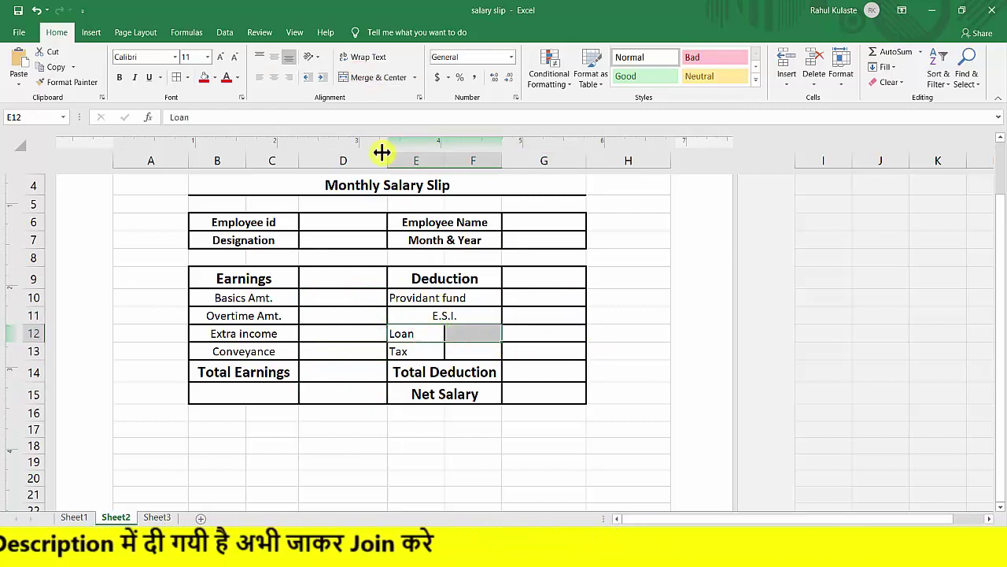
left_click(360, 79)
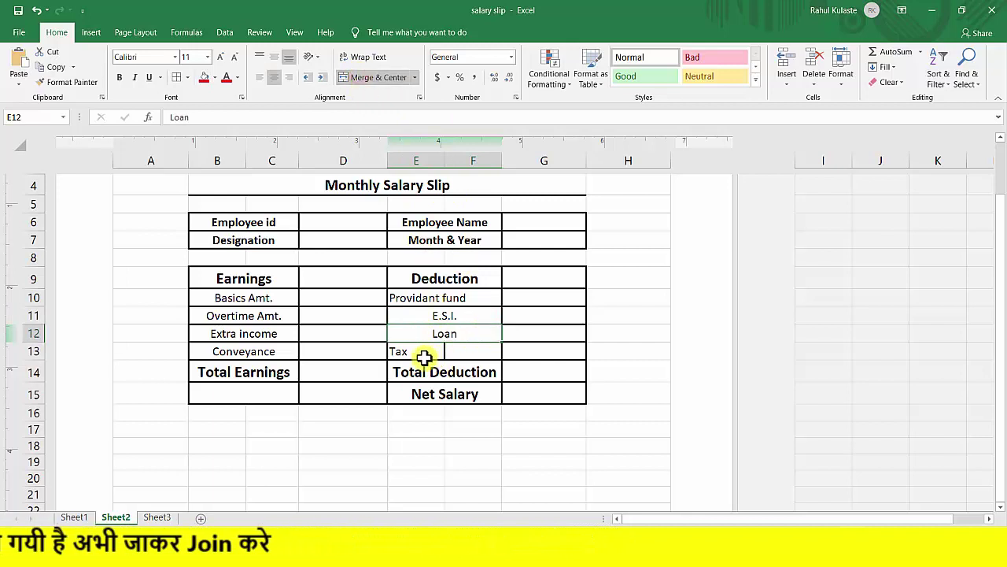
left_click_drag(422, 354, 453, 356)
left_click(361, 78)
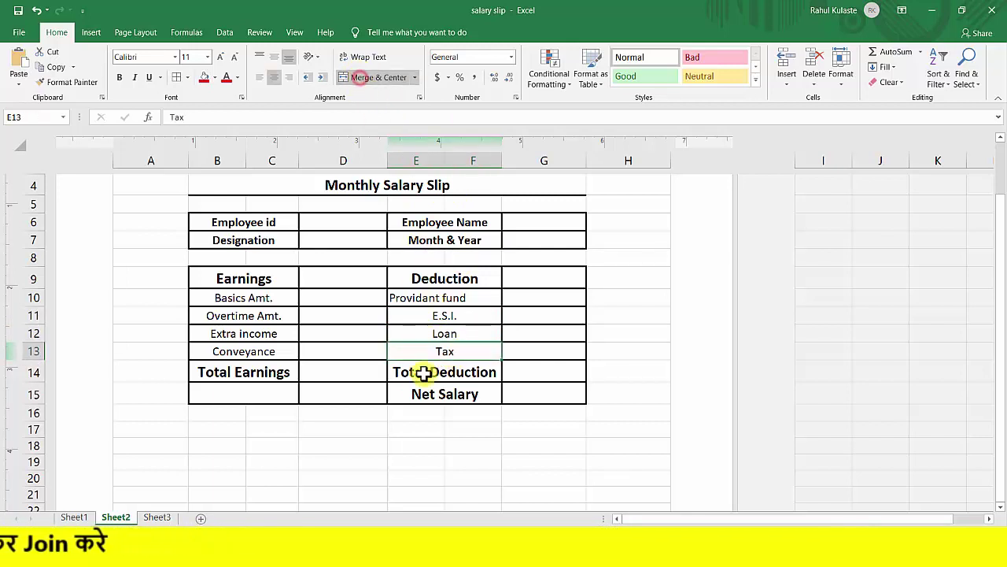
left_click(330, 394)
left_click(441, 297)
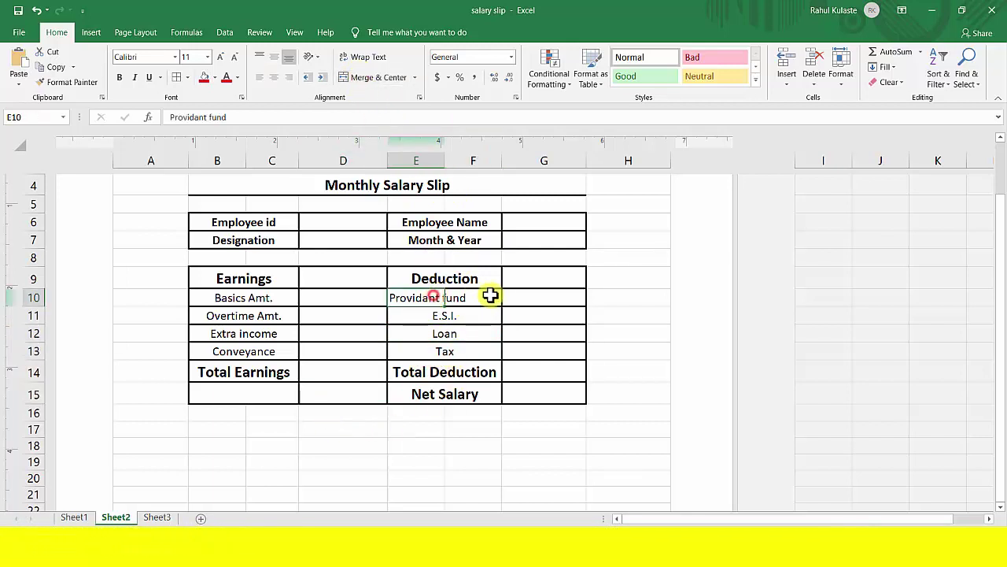
left_click_drag(418, 299, 470, 296)
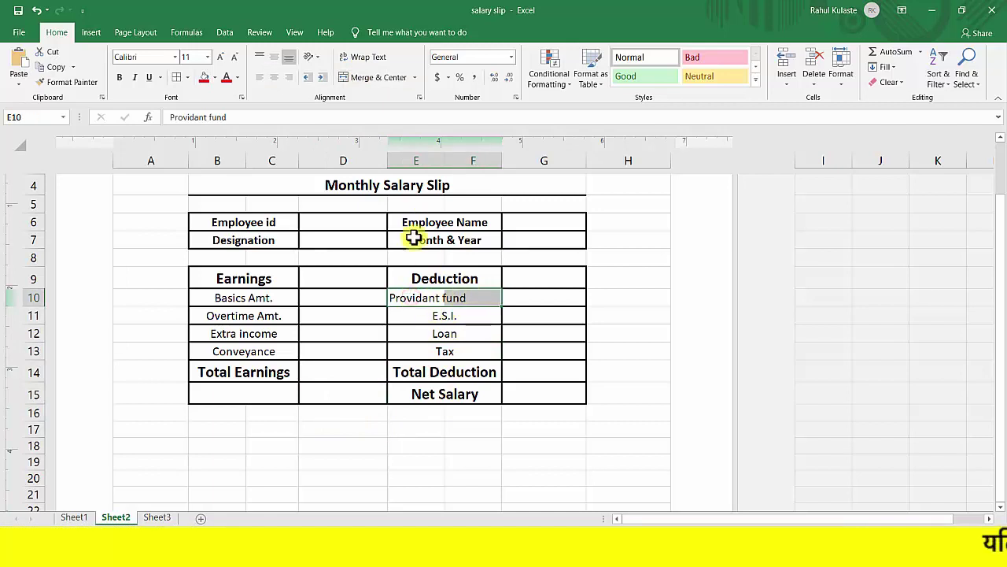
left_click(364, 77)
left_click(298, 430)
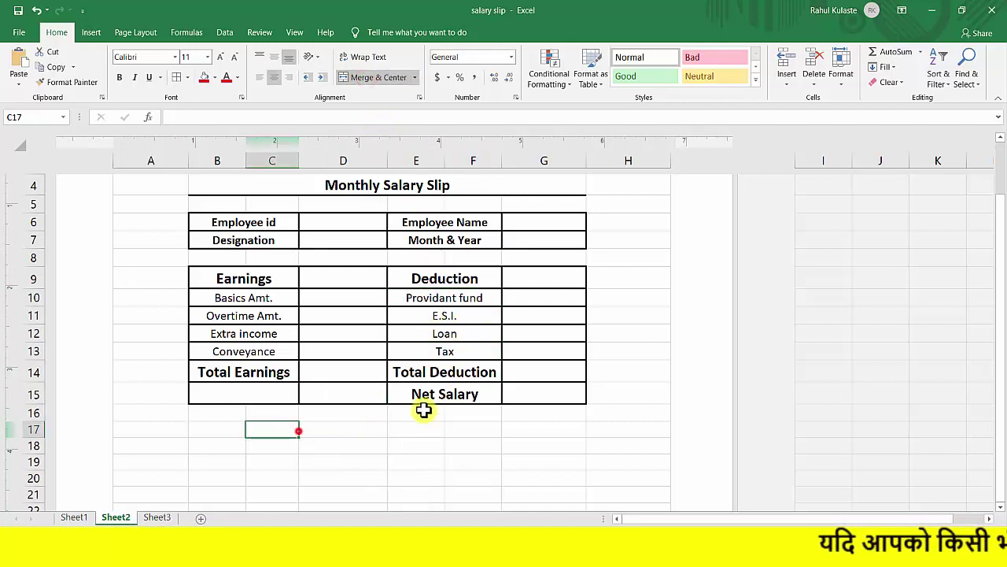
Enter 'Signature of the Employee ____' in cell B17.
left_click(206, 428)
left_click_drag(250, 428, 362, 426)
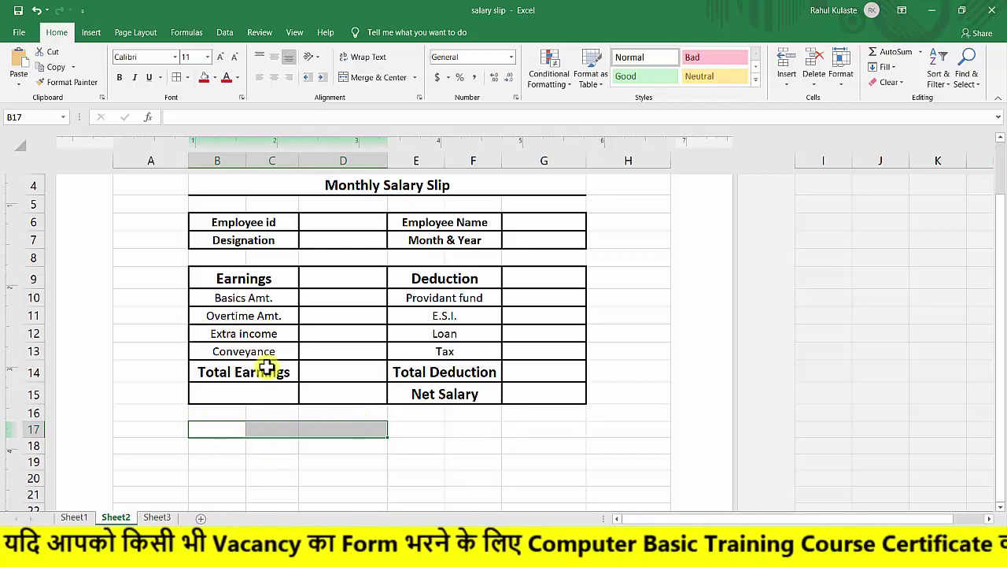
scroll(363, 318, "up", 2)
scroll(362, 317, "down", 2)
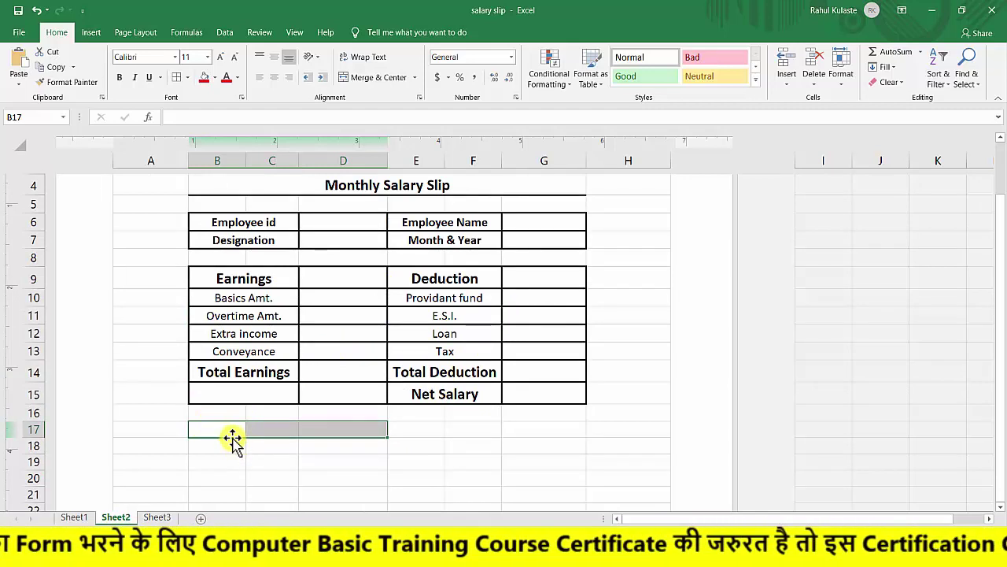
type("Signature of the")
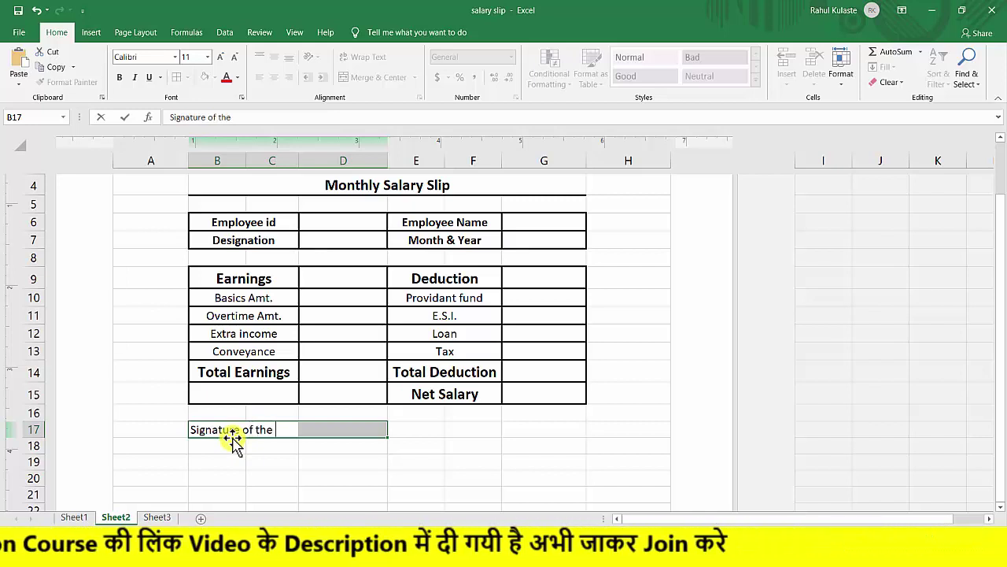
type("mployee __________")
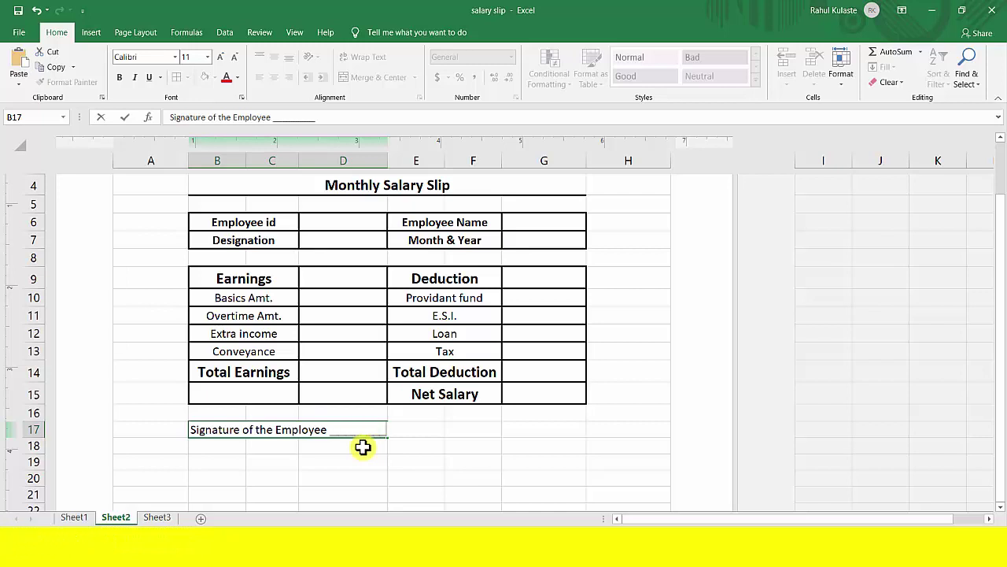
left_click(412, 426)
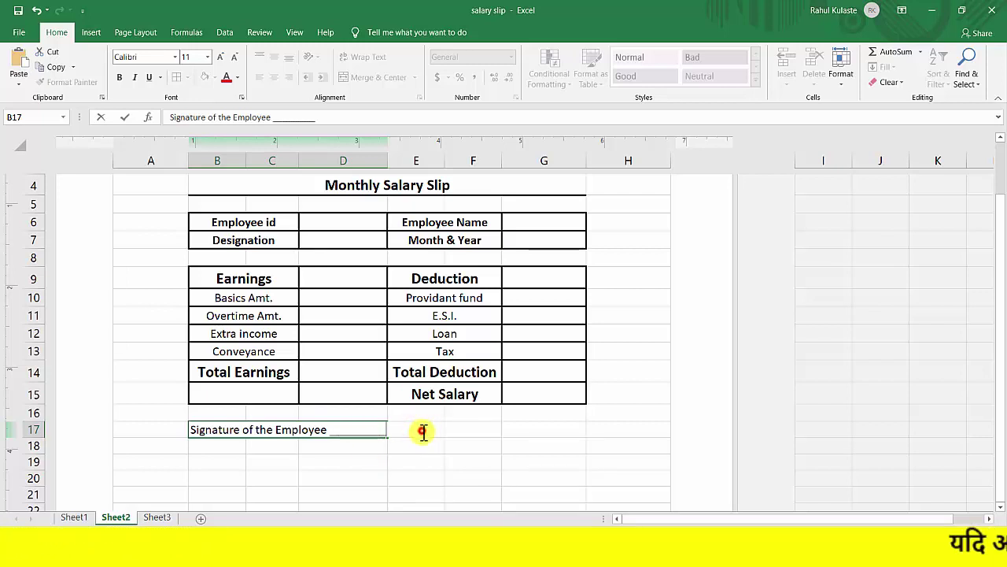
key("Return")
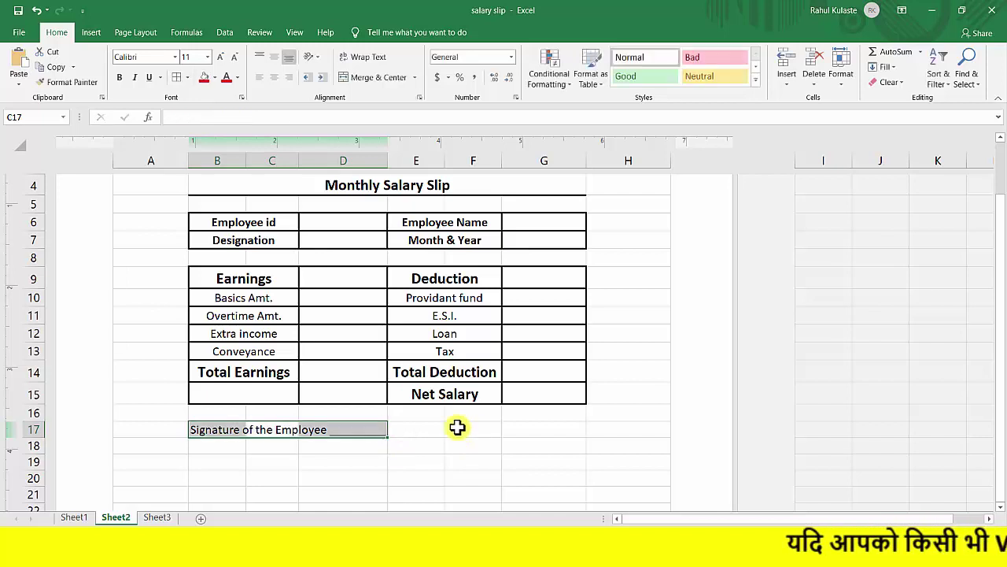
Merge the employee signature text across B17:D17.
left_click_drag(205, 430, 355, 427)
left_click(373, 79)
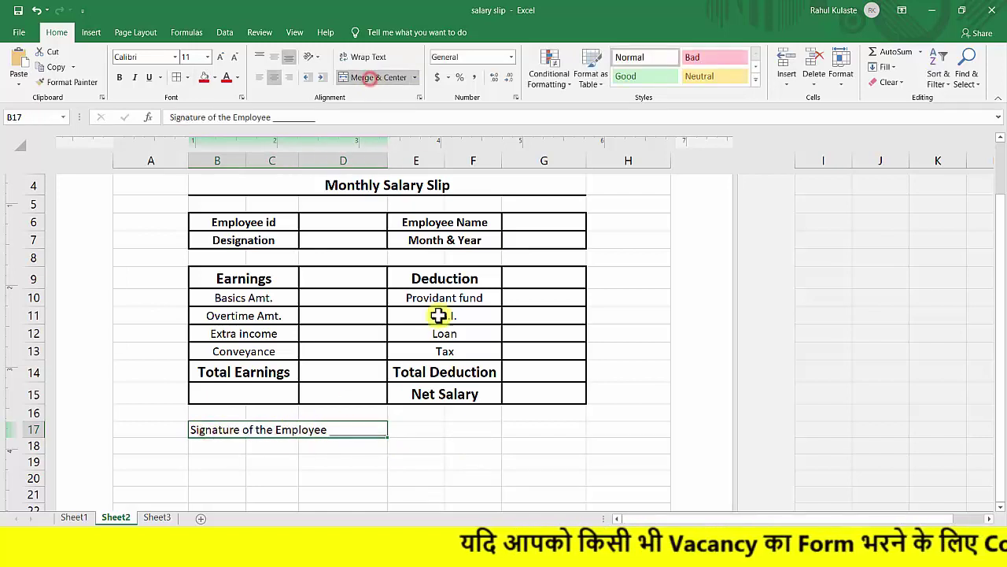
left_click(425, 428)
left_click_drag(417, 428, 543, 427)
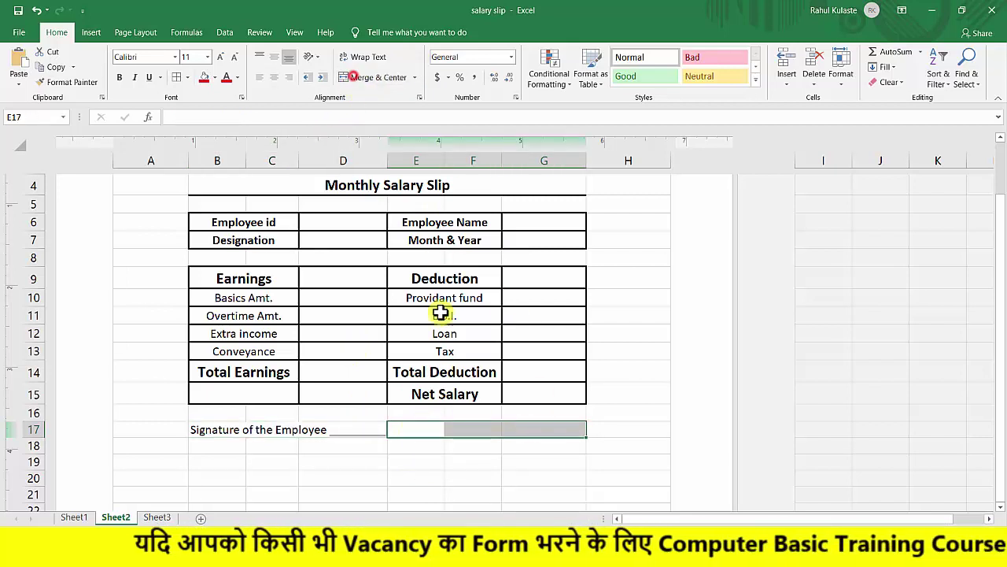
Merge cells E17:G17 into a single cell.
left_click(421, 445)
left_click(417, 429)
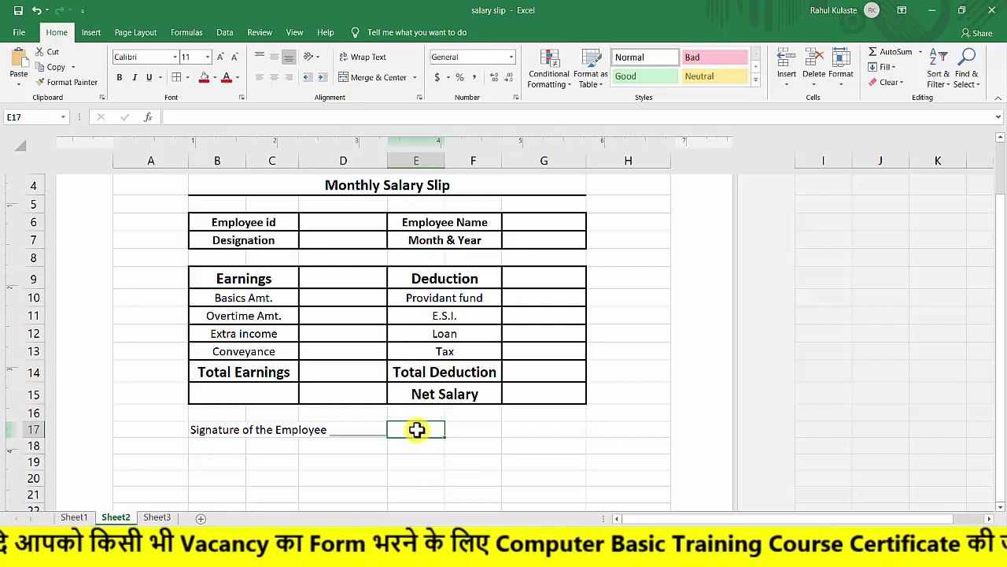
left_click_drag(432, 430, 558, 433)
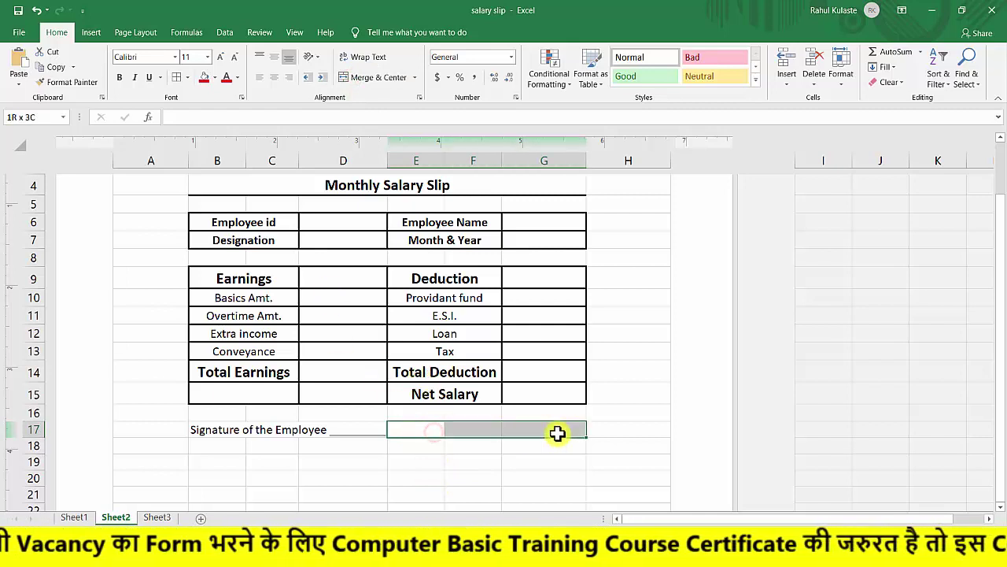
left_click(370, 77)
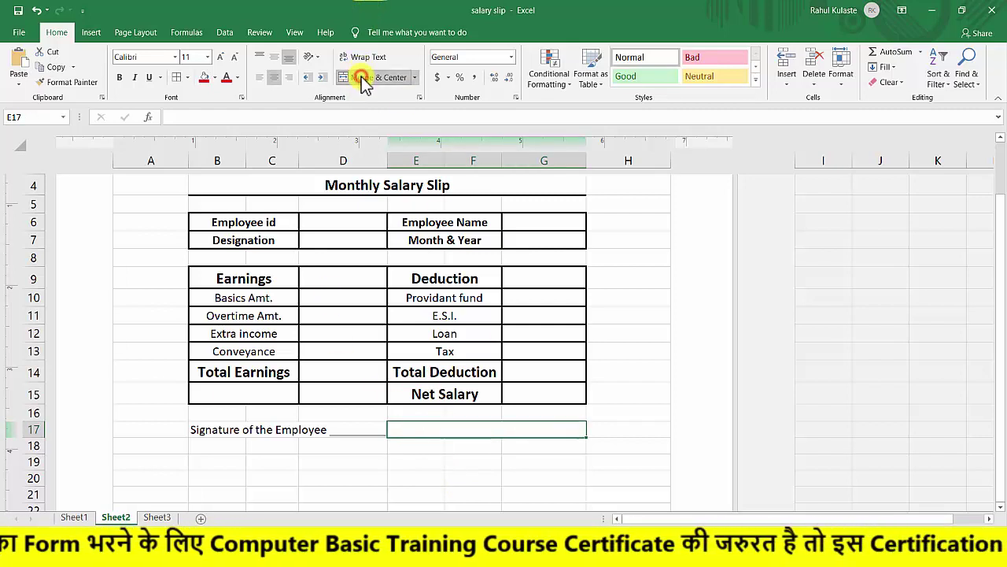
left_click(414, 443)
left_click(418, 429)
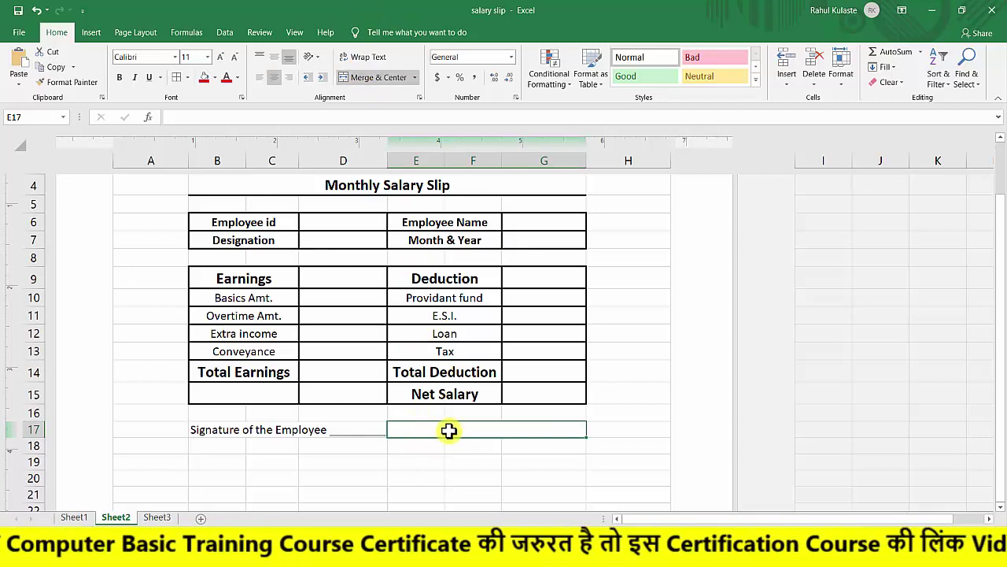
scroll(430, 370, "up", 3)
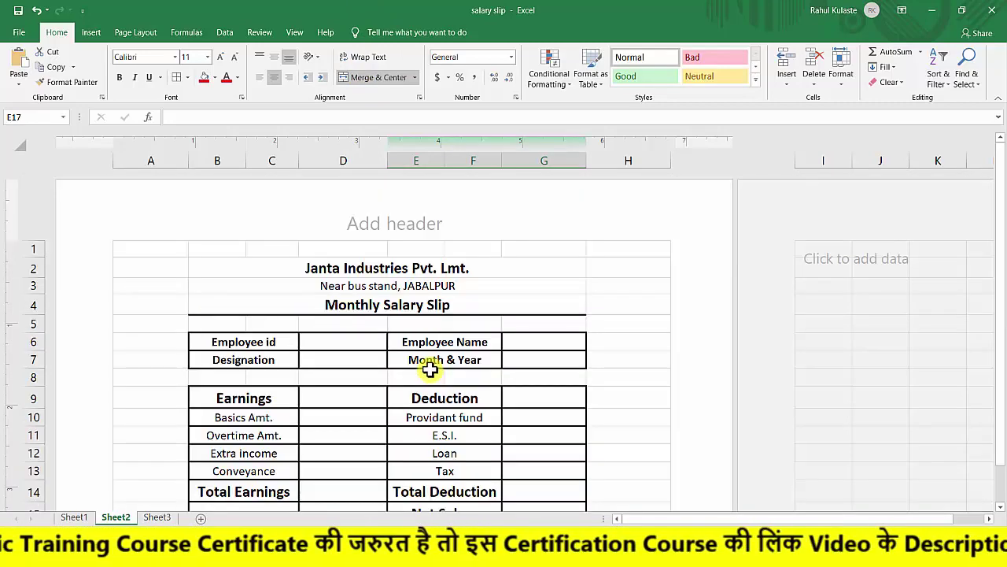
scroll(430, 370, "down", 3)
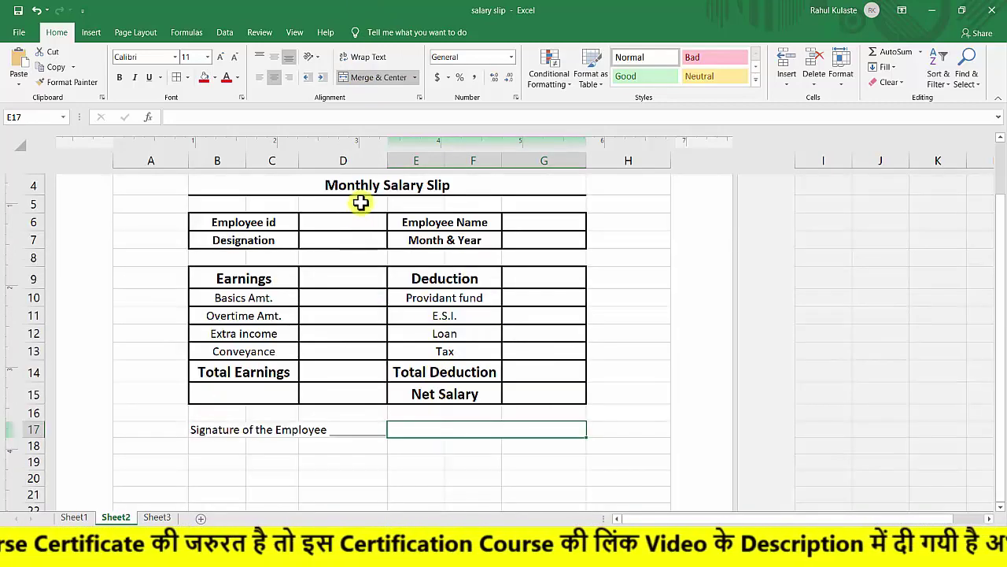
left_click(431, 449)
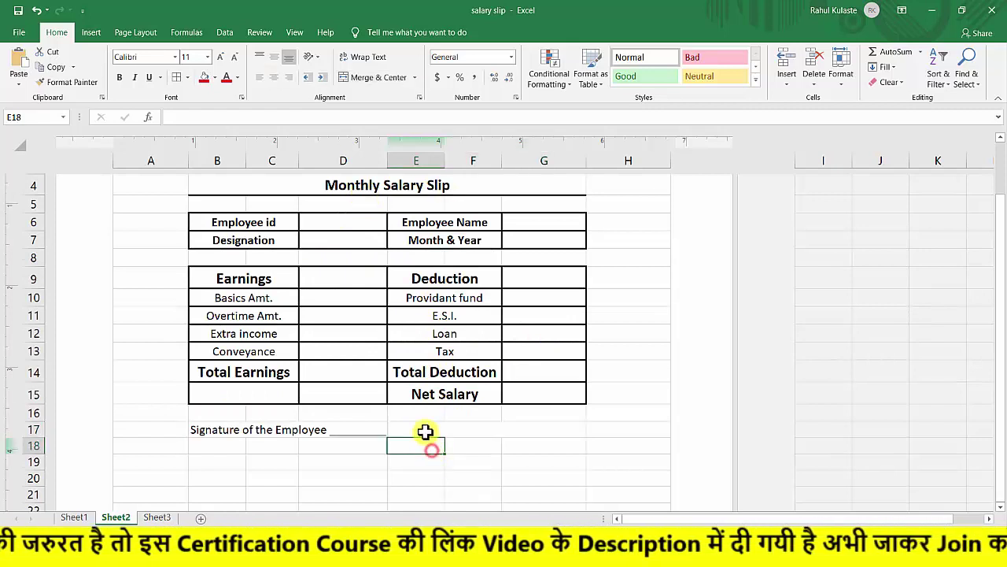
left_click(425, 431)
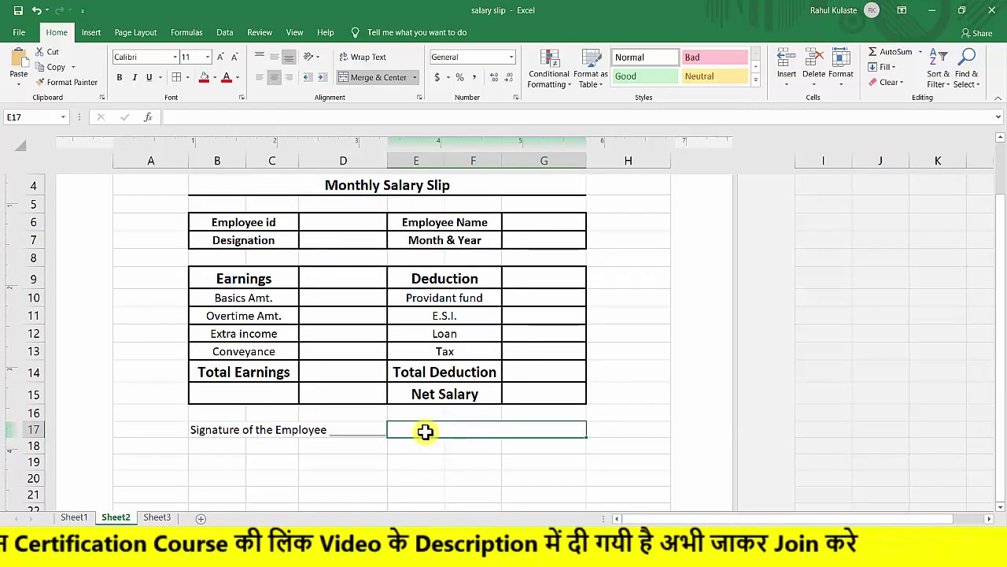
Enter 'Director ____' in the merged E17:G17 cell and centre it.
type("Director")
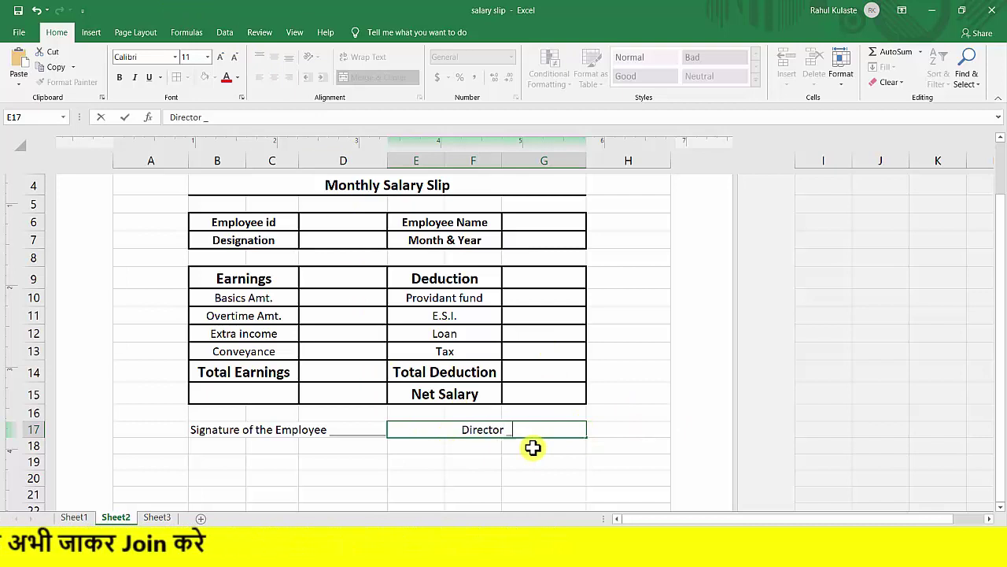
type("__________")
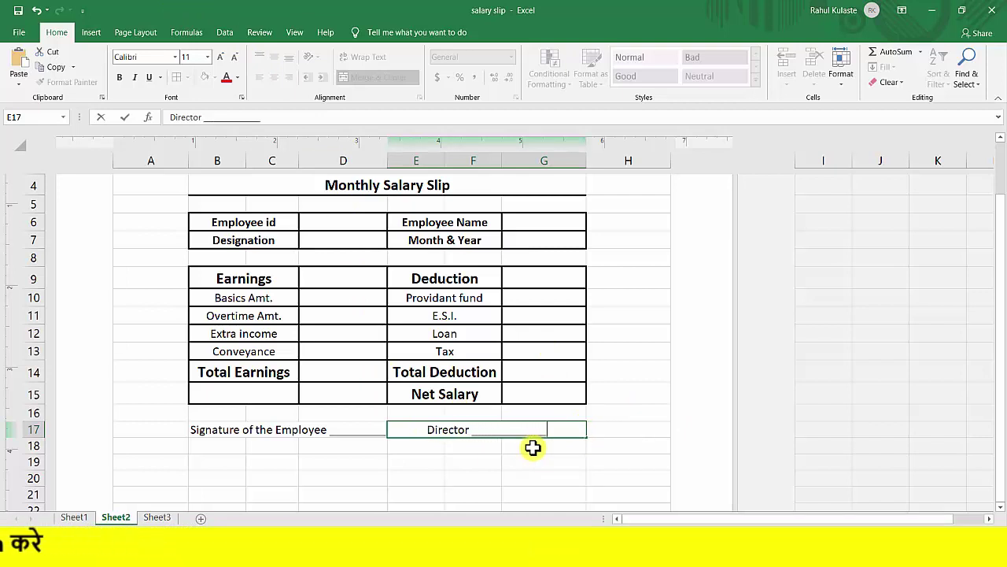
left_click(470, 456)
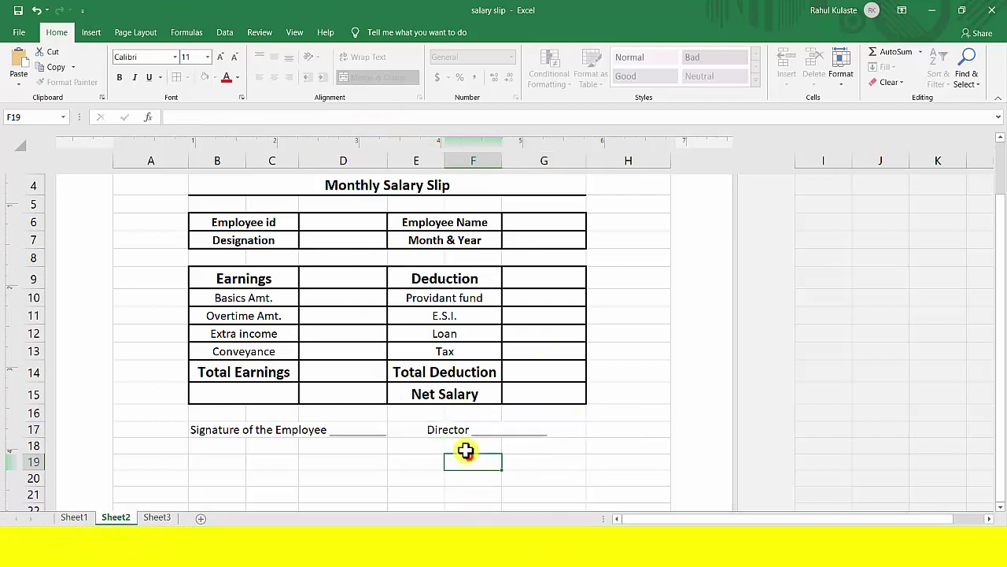
left_click(442, 431)
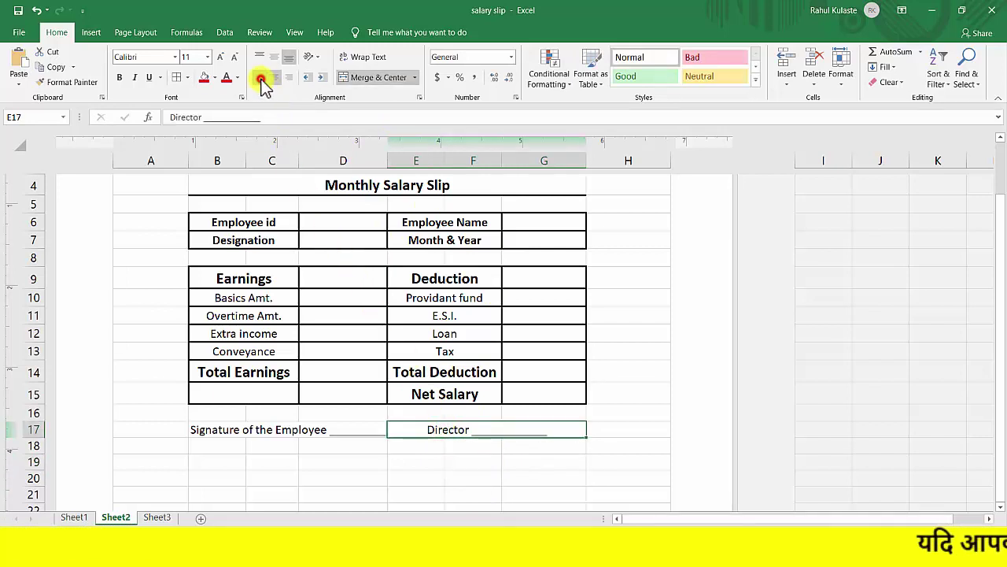
left_click(260, 77)
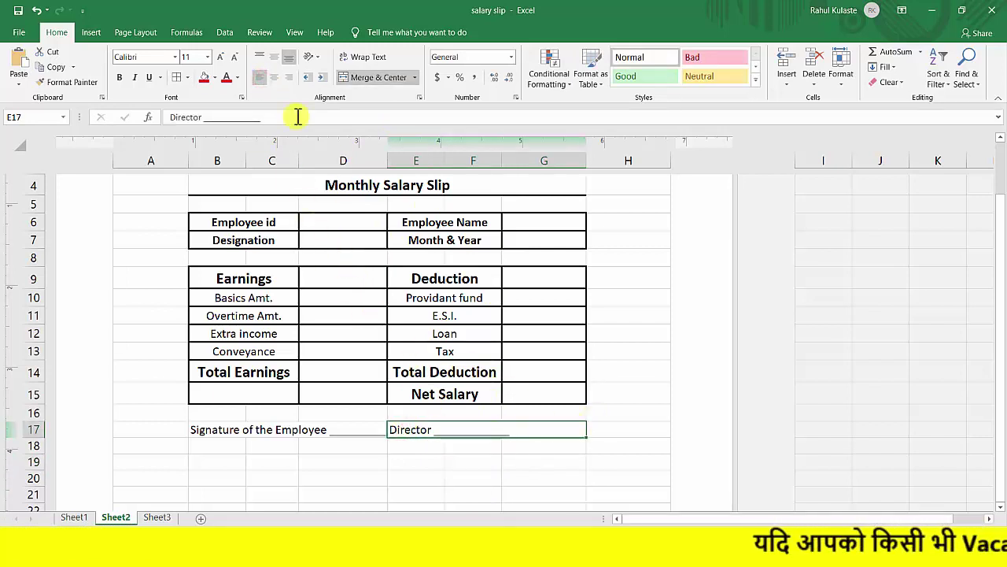
left_click(274, 78)
left_click(460, 463)
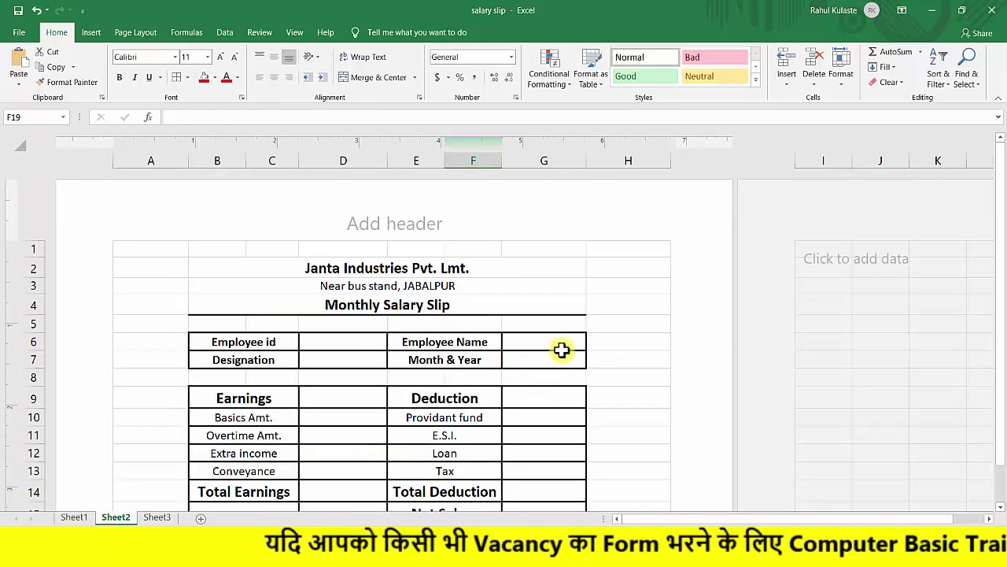
Check the header value cells D6, G6, D7 and G7.
scroll(491, 362, "up", 2)
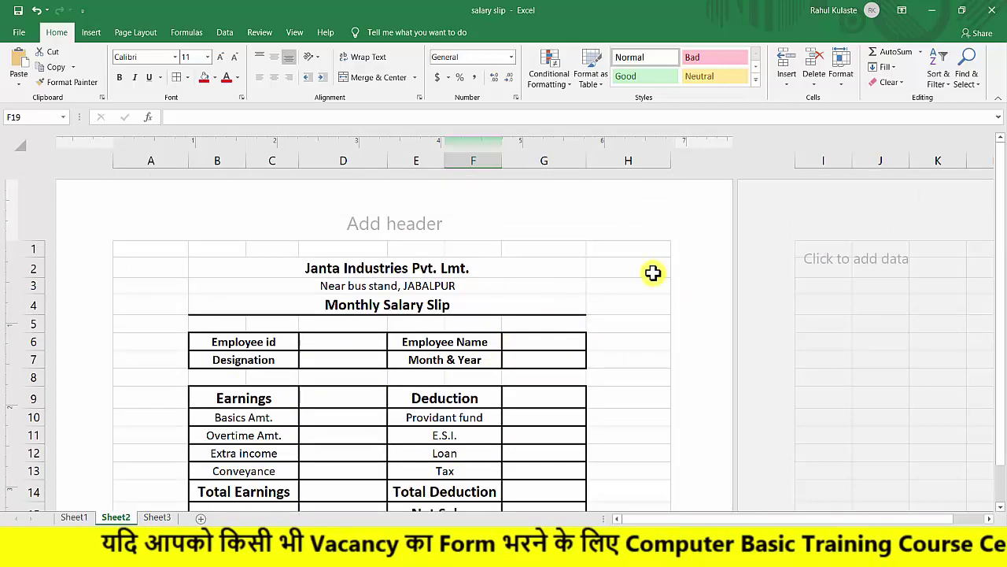
scroll(652, 272, "down", 2)
scroll(476, 266, "up", 2)
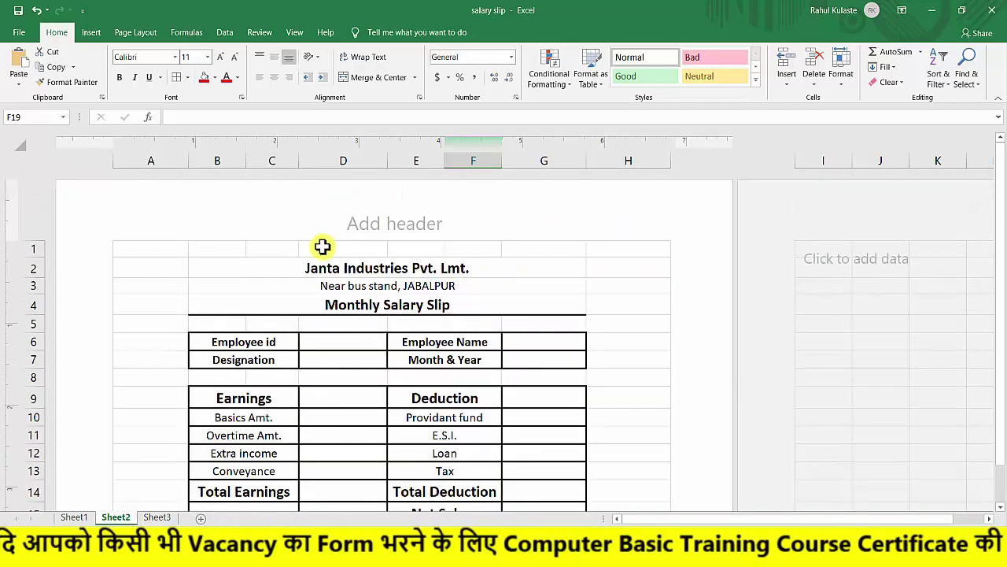
left_click(327, 342)
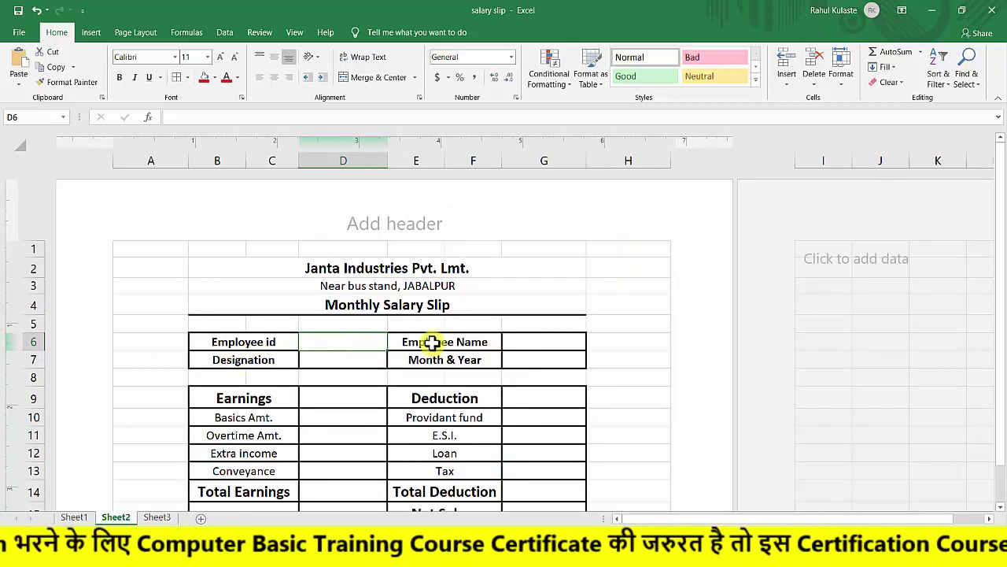
left_click(560, 339)
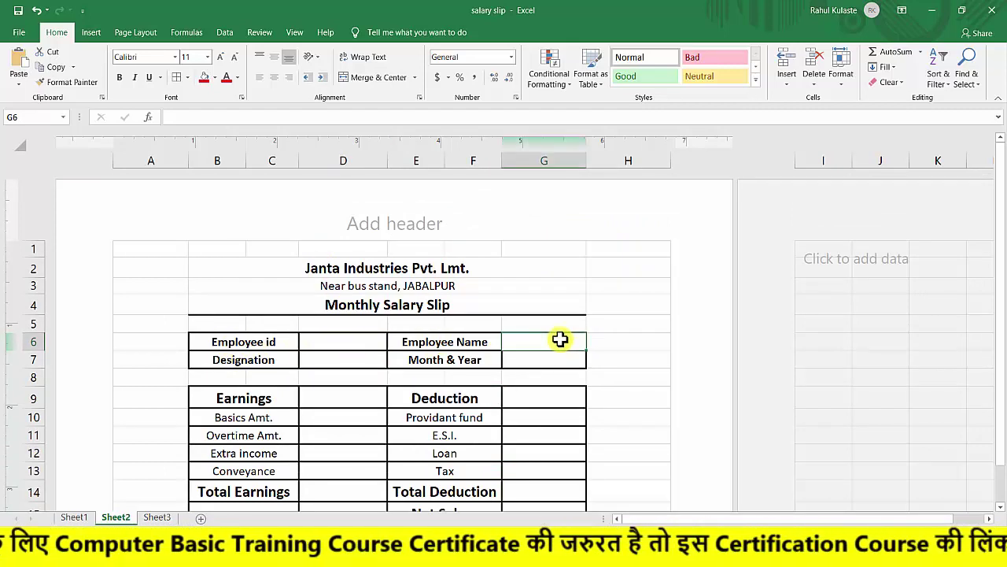
left_click(341, 359)
left_click(528, 359)
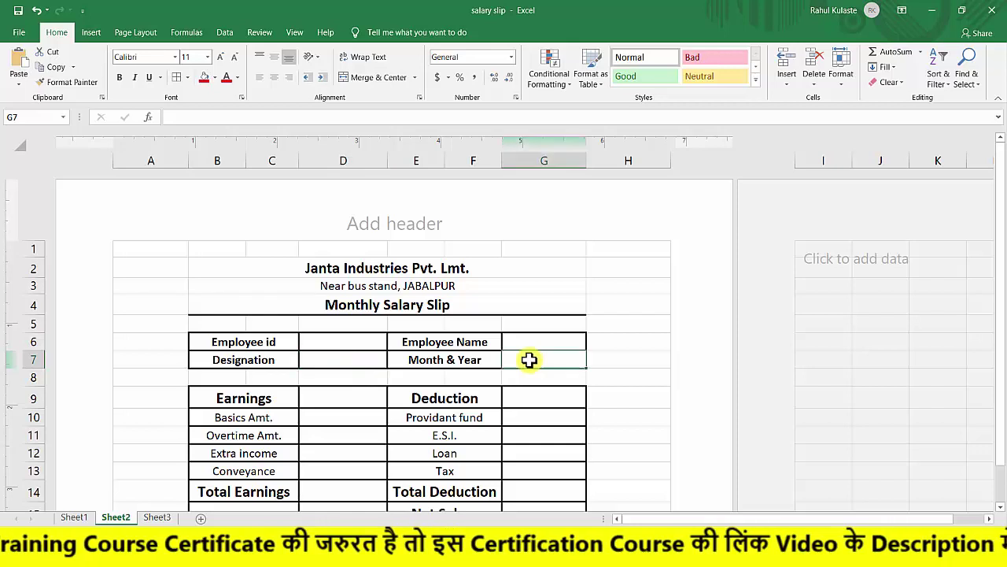
scroll(537, 360, "down", 2)
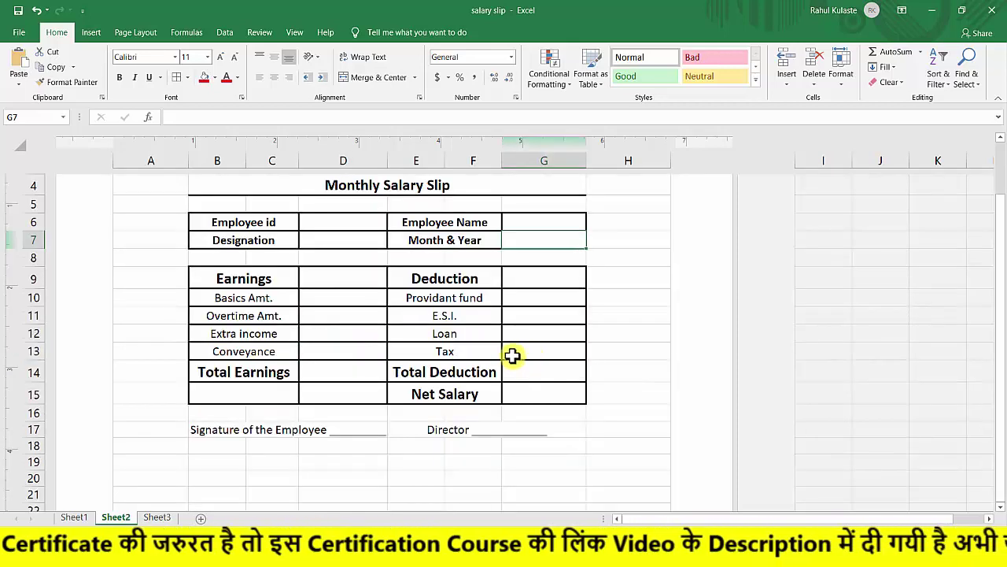
Check the earnings value cells D10 through D13.
left_click(322, 301)
left_click(324, 302)
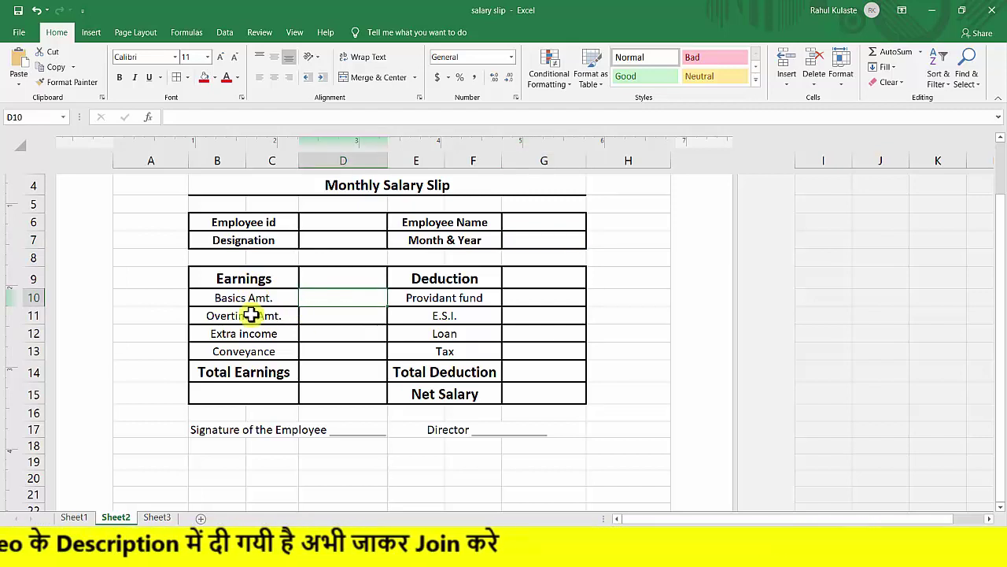
left_click(321, 315)
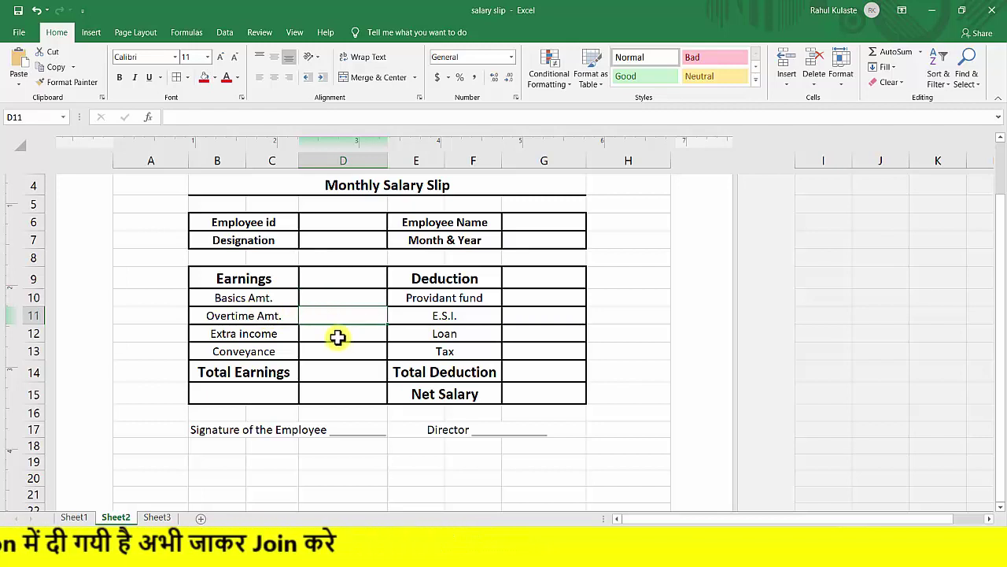
left_click(336, 333)
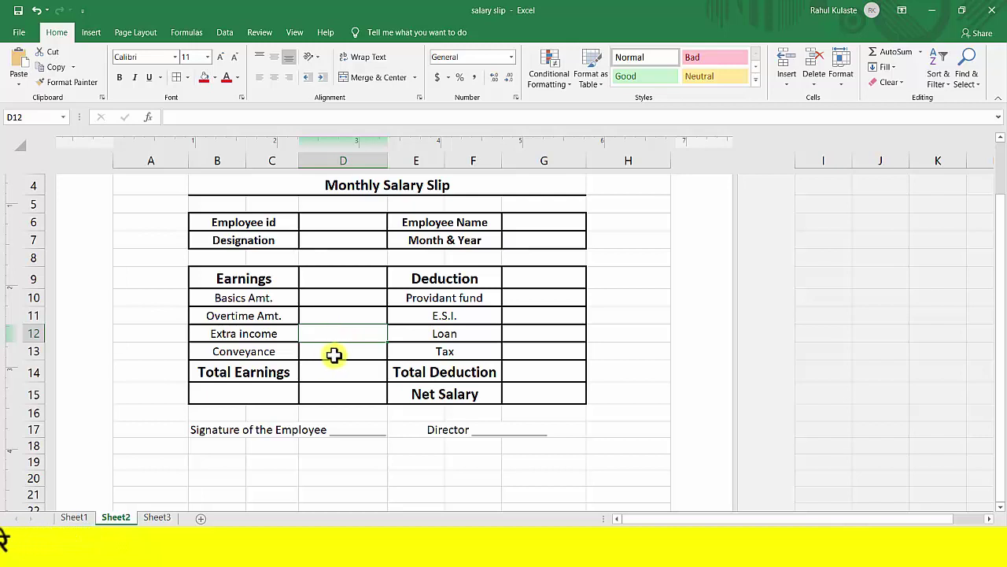
left_click(336, 354)
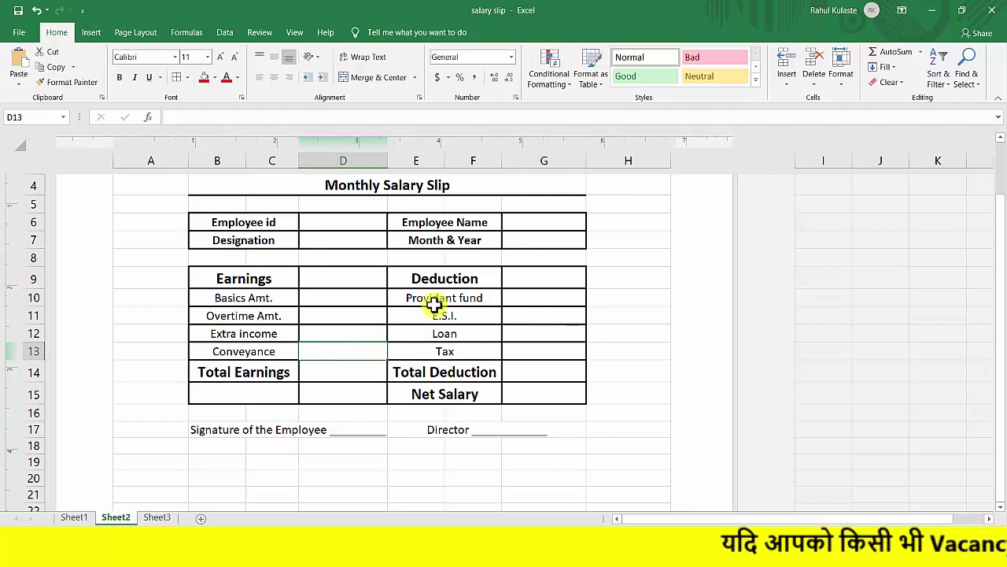
Check the deduction values G10–G13, Total Deduction and Net Salary cells.
left_click(526, 297)
left_click(539, 315)
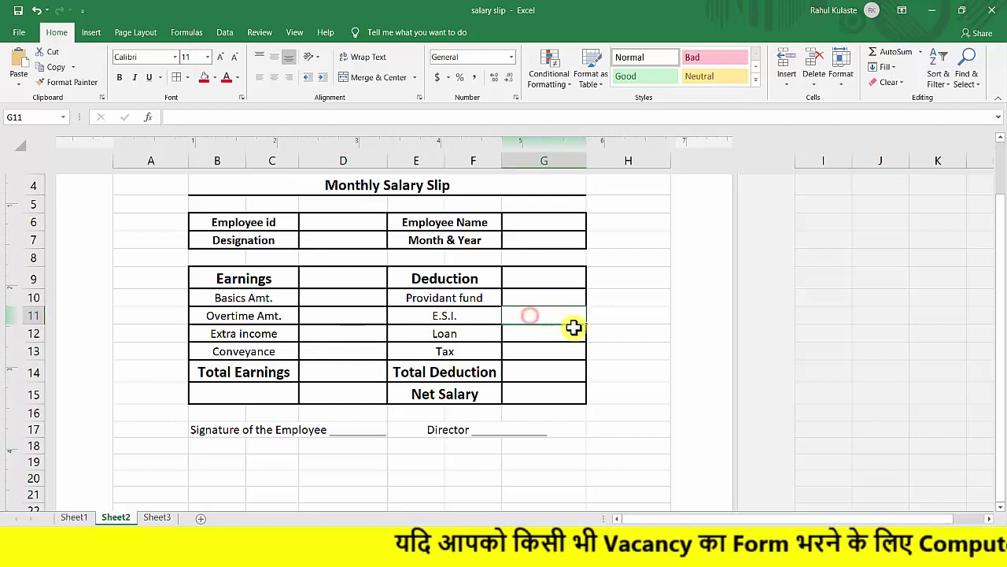
left_click(533, 335)
left_click(530, 349)
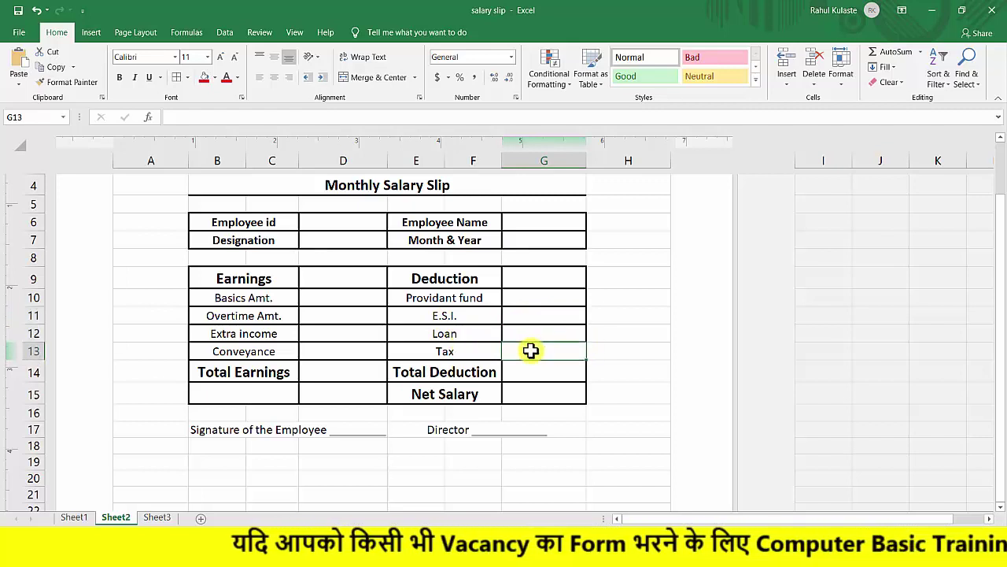
left_click(555, 370)
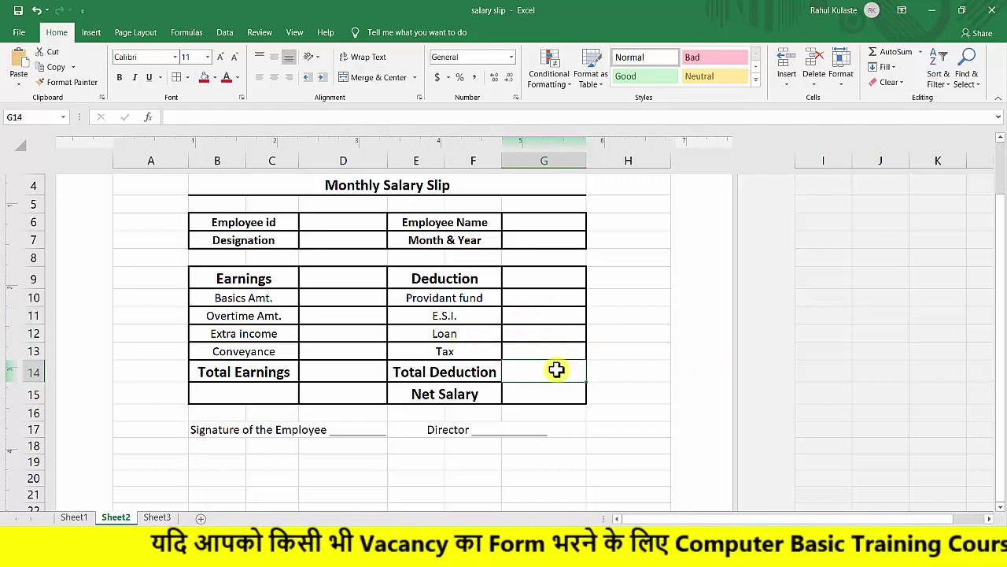
left_click(347, 372)
left_click(538, 395)
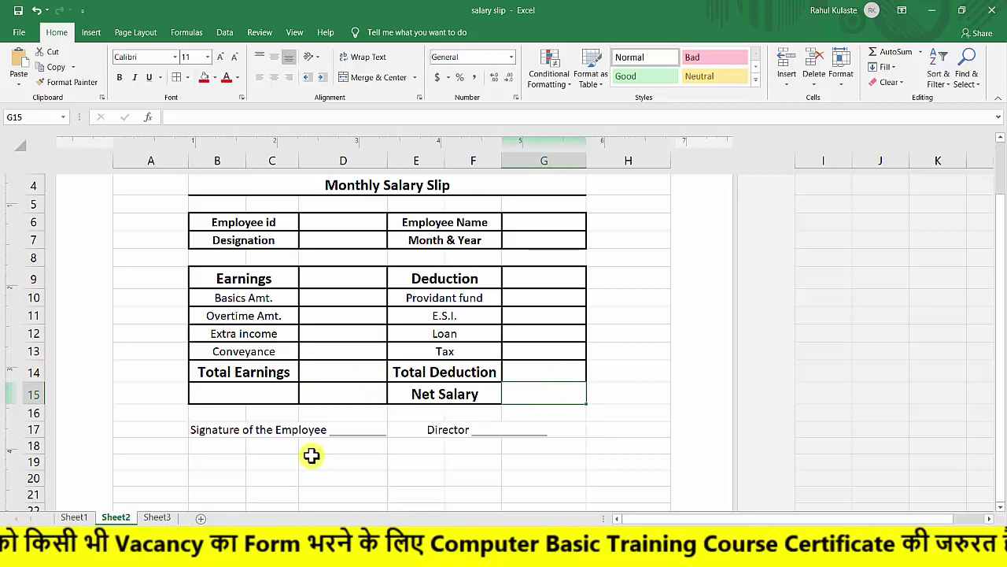
scroll(503, 390, "up", 2)
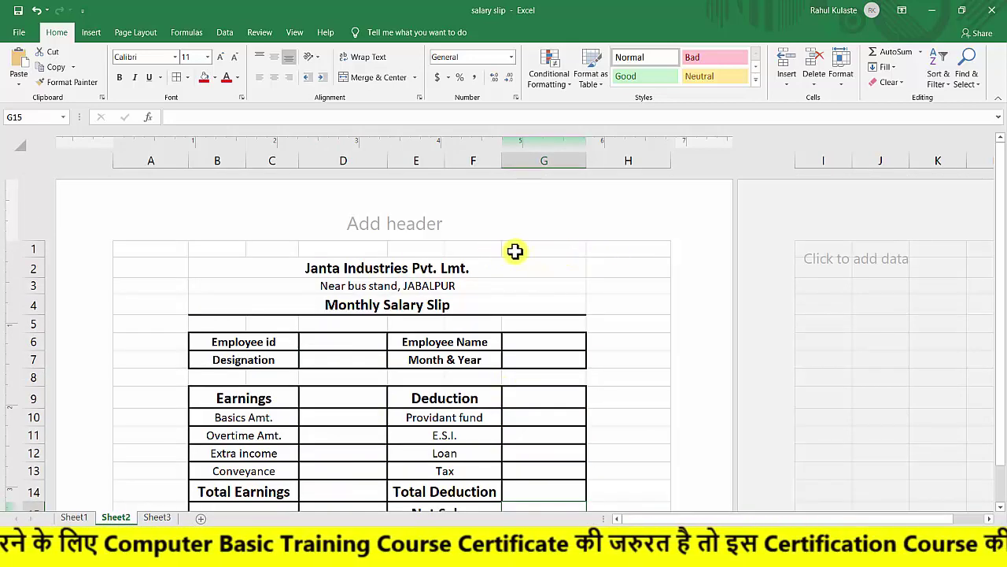
scroll(457, 250, "down", 3)
scroll(440, 254, "up", 3)
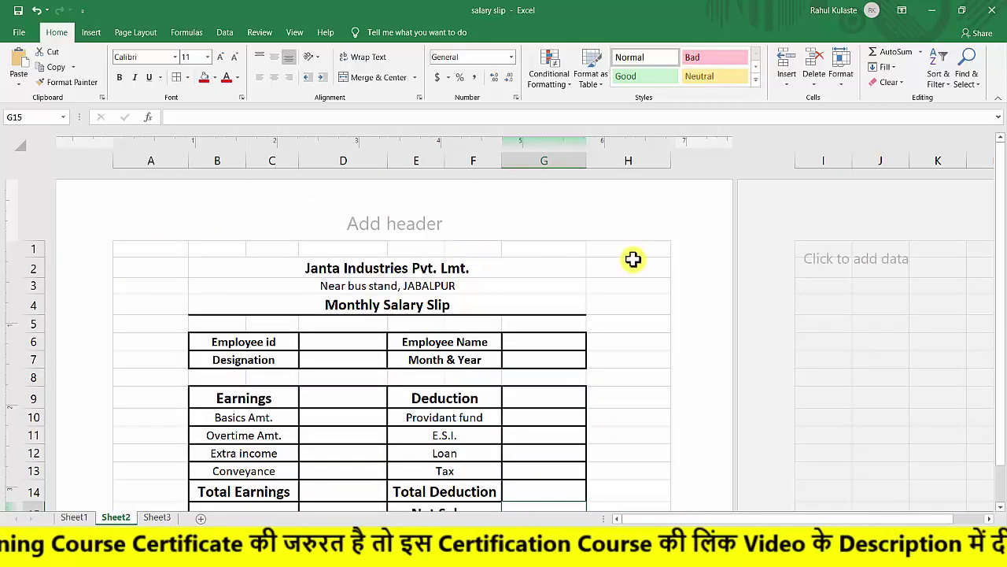
Fill the slip area from A1 through column H with white.
left_click_drag(143, 248, 619, 344)
scroll(472, 283, "up", 2)
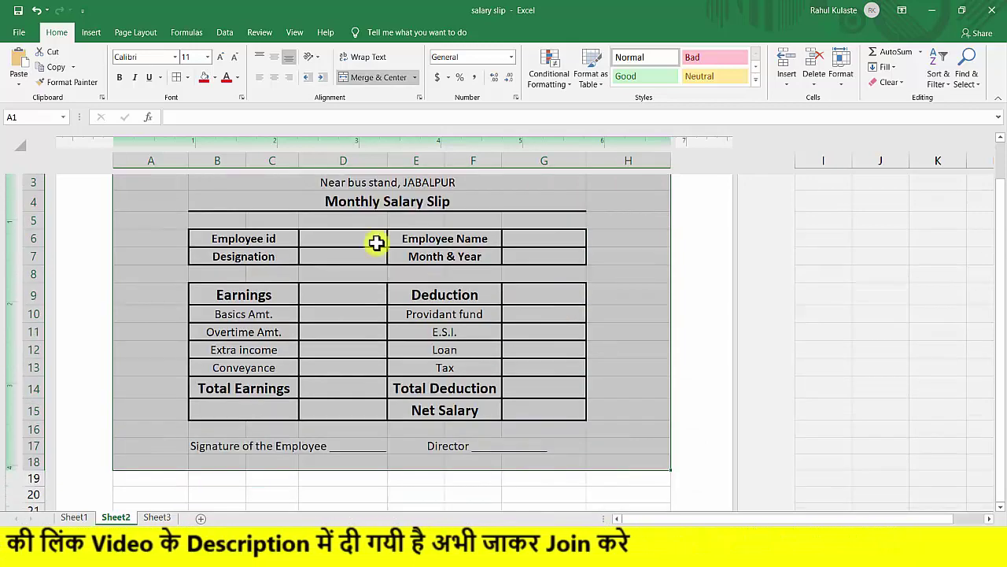
left_click(214, 78)
left_click(205, 107)
Frame the whole slip area with a Thick Outside Border.
scroll(462, 308, "up", 2)
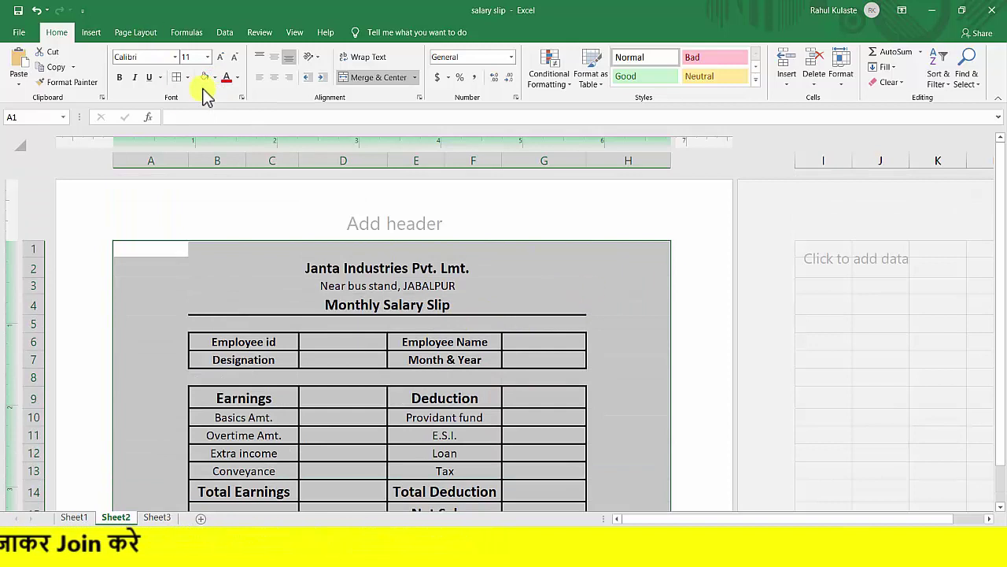
left_click(187, 78)
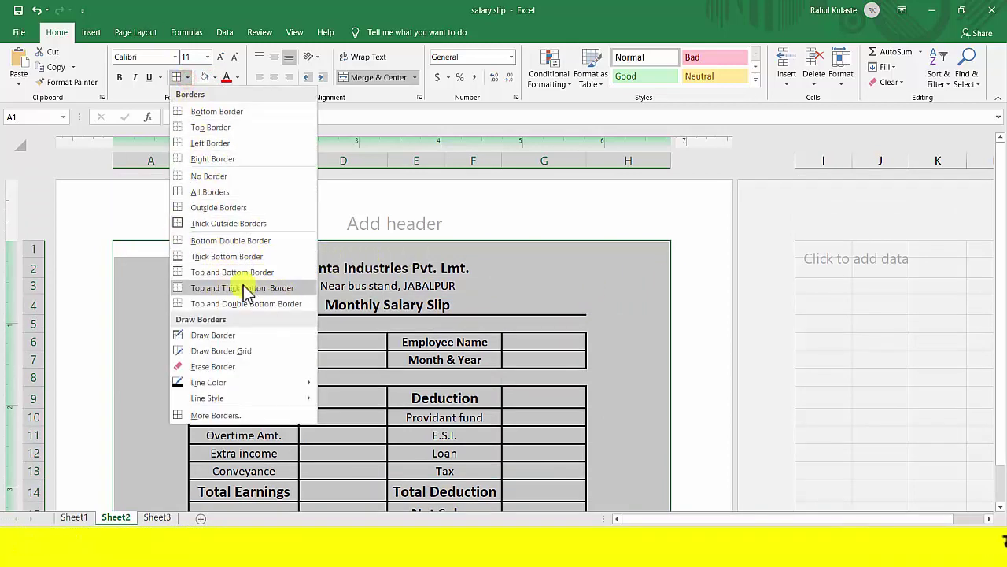
left_click(235, 223)
left_click(549, 285)
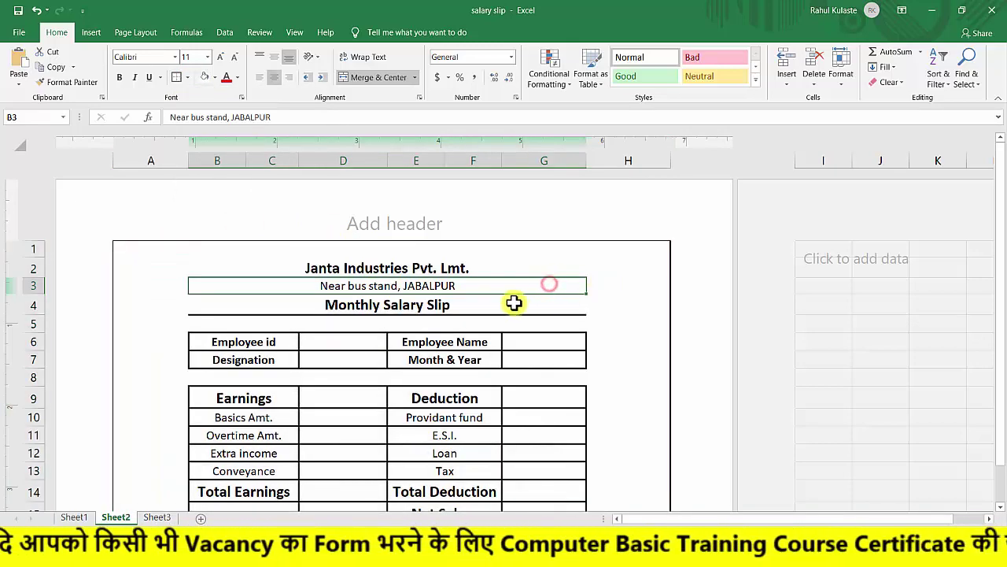
scroll(535, 291, "down", 2)
scroll(563, 267, "up", 3)
left_click_drag(609, 328, 618, 340)
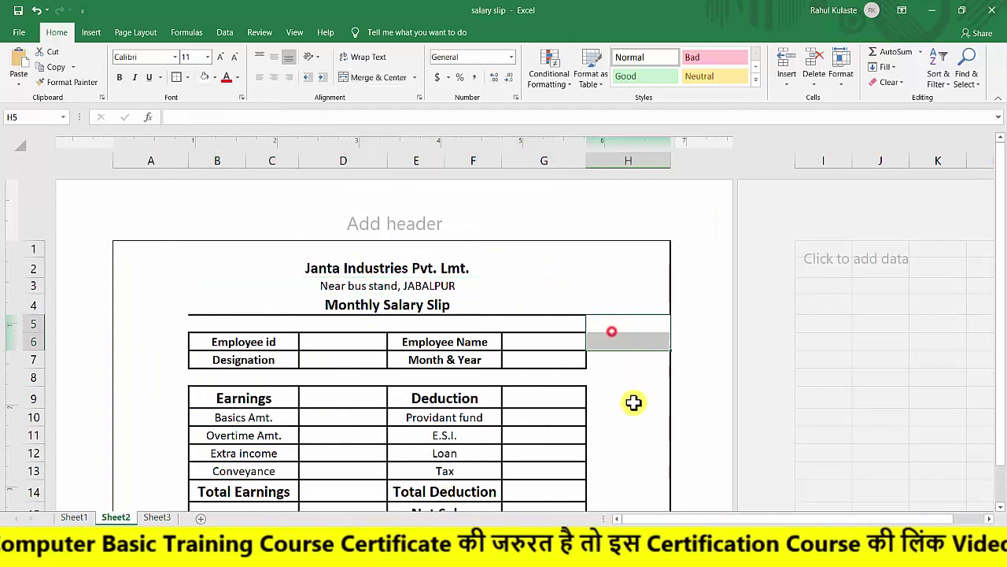
Review the E.S.I., Total Deduction, signature, Employee id and Designation cells.
left_click(421, 435)
scroll(519, 409, "down", 2)
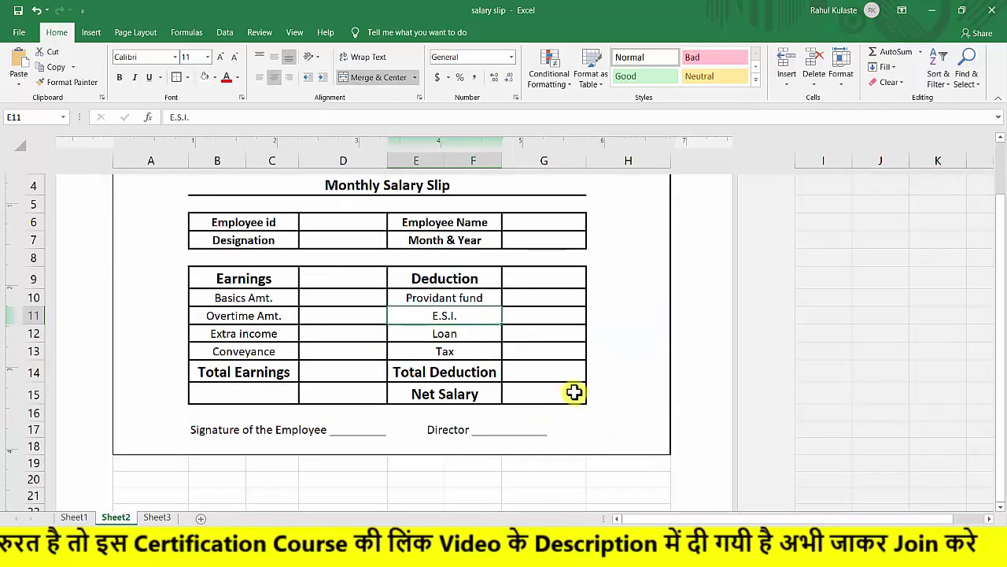
left_click(528, 363)
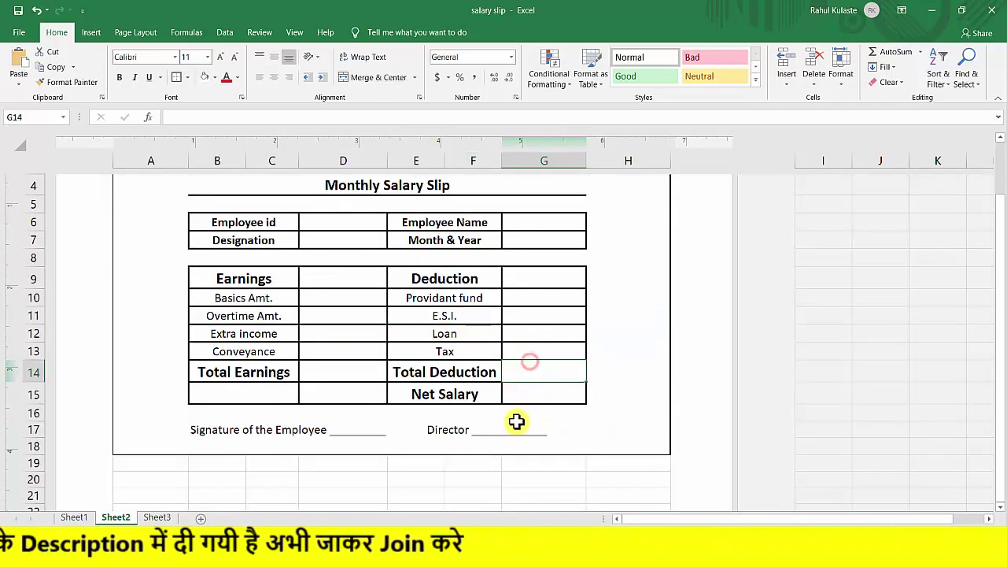
left_click(346, 431)
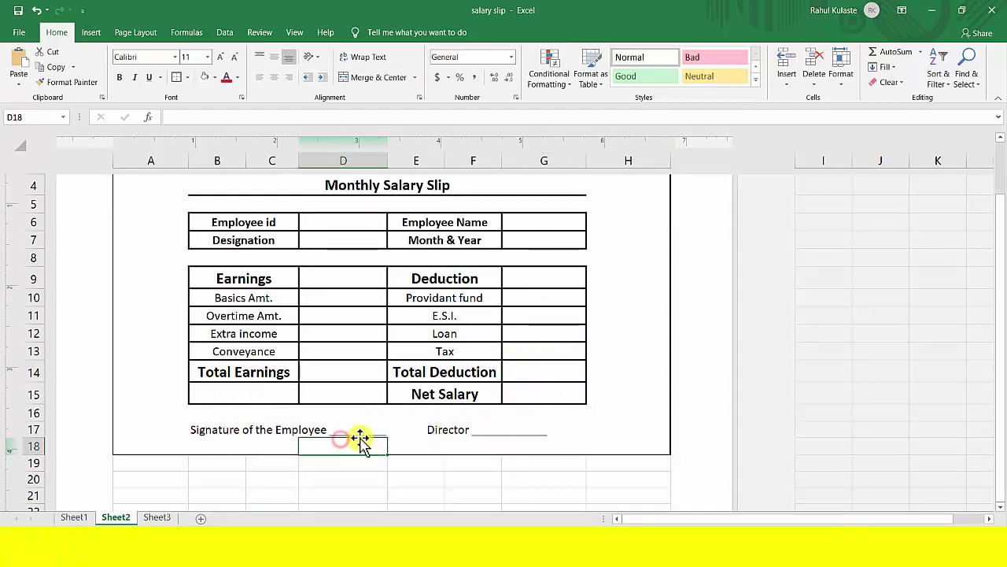
left_click(436, 430)
scroll(453, 402, "up", 2)
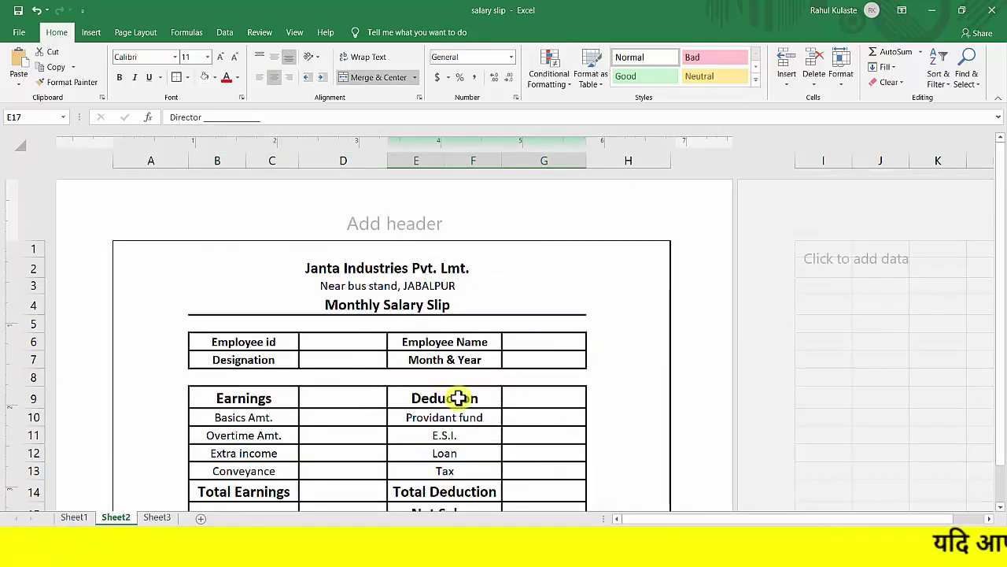
left_click(331, 348)
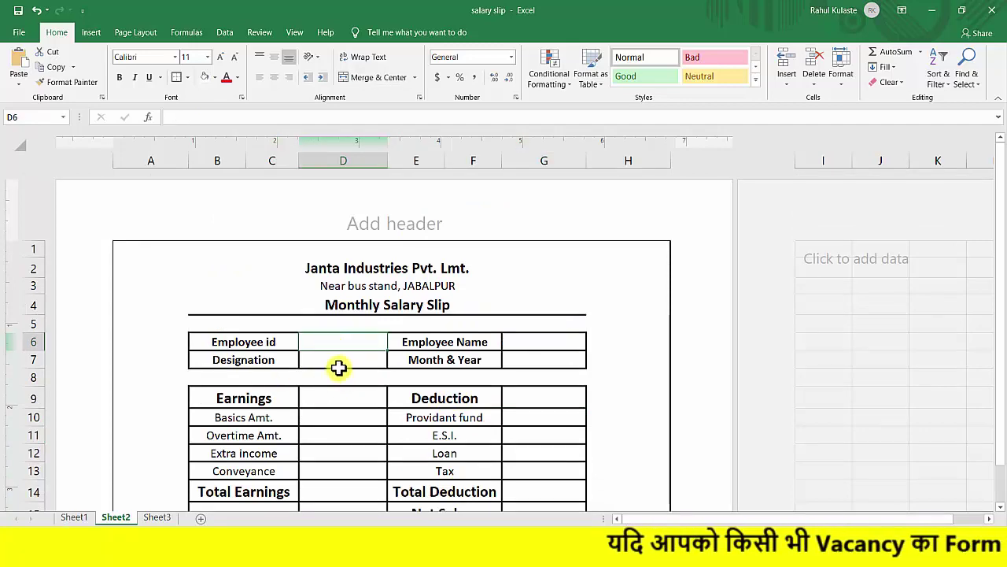
left_click(338, 359)
On Sheet1, review the Employee id, Employee Name, Designation, Month & Year and Basic columns.
left_click(74, 518)
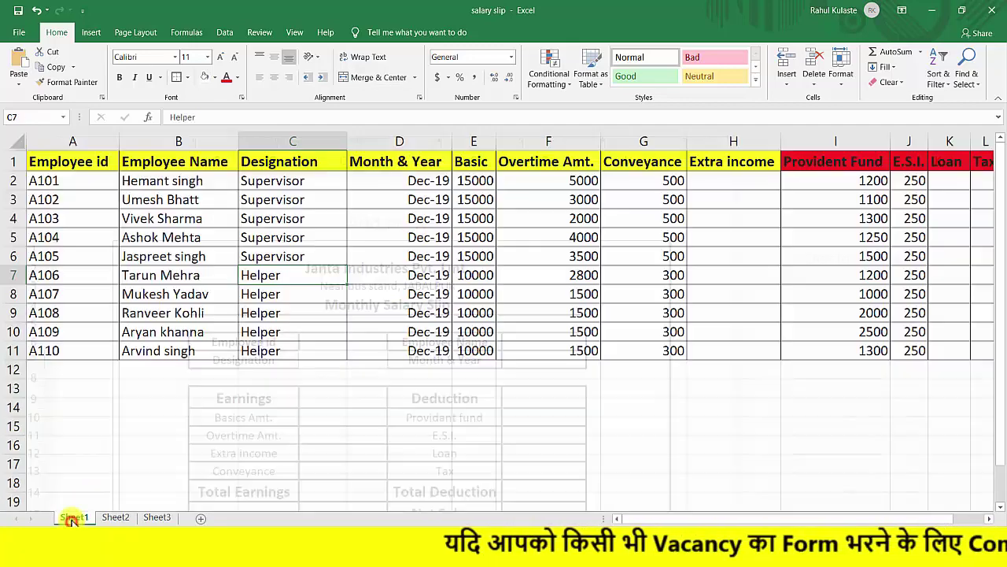
left_click_drag(57, 155, 762, 355)
left_click(532, 406)
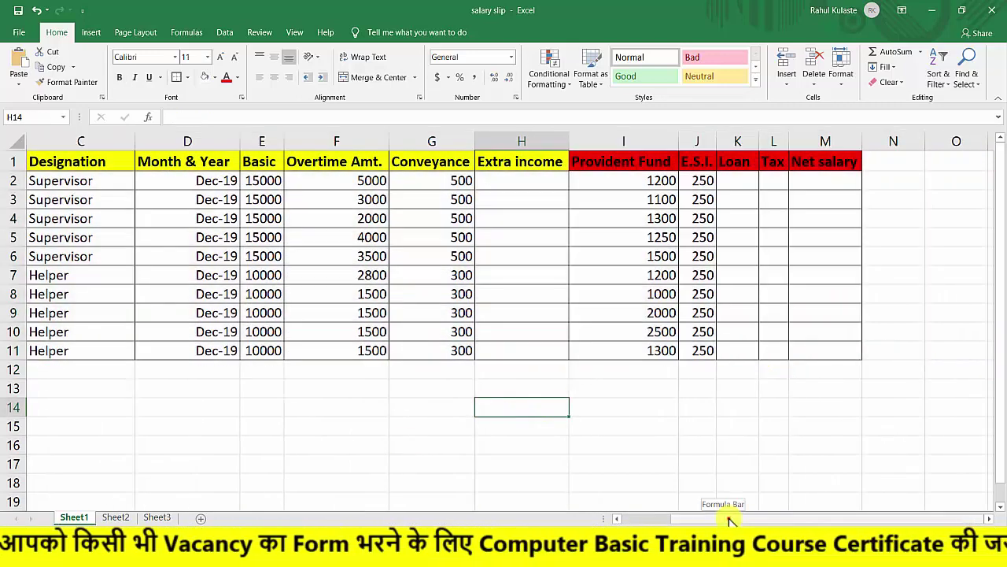
left_click_drag(730, 521, 560, 499)
left_click(57, 181)
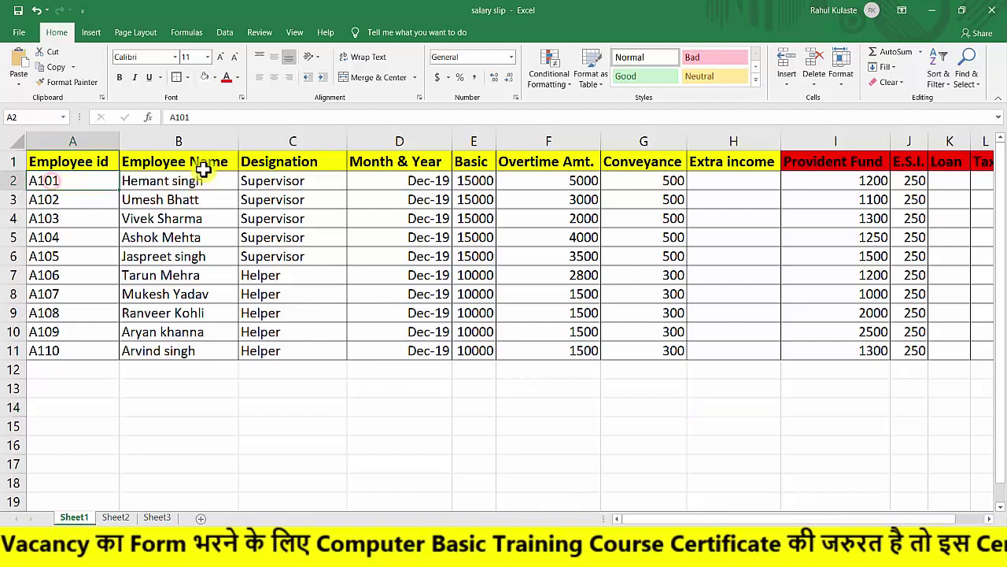
left_click(198, 178)
left_click(277, 178)
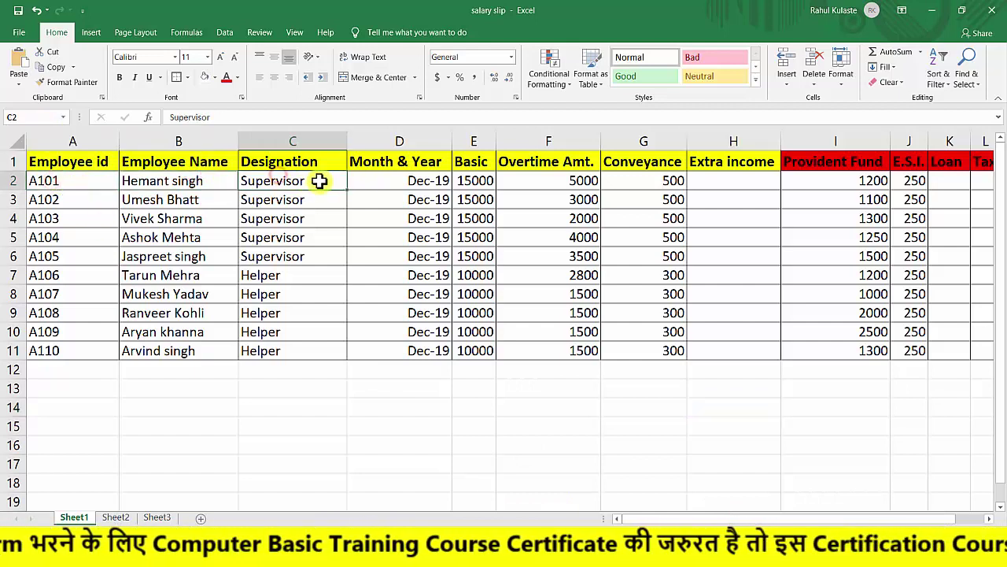
left_click(390, 183)
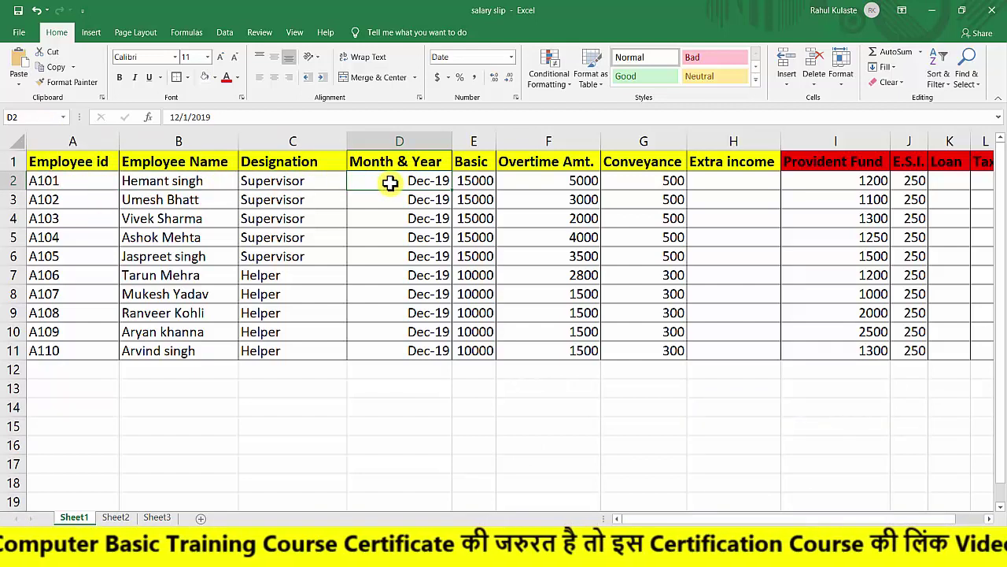
left_click(475, 182)
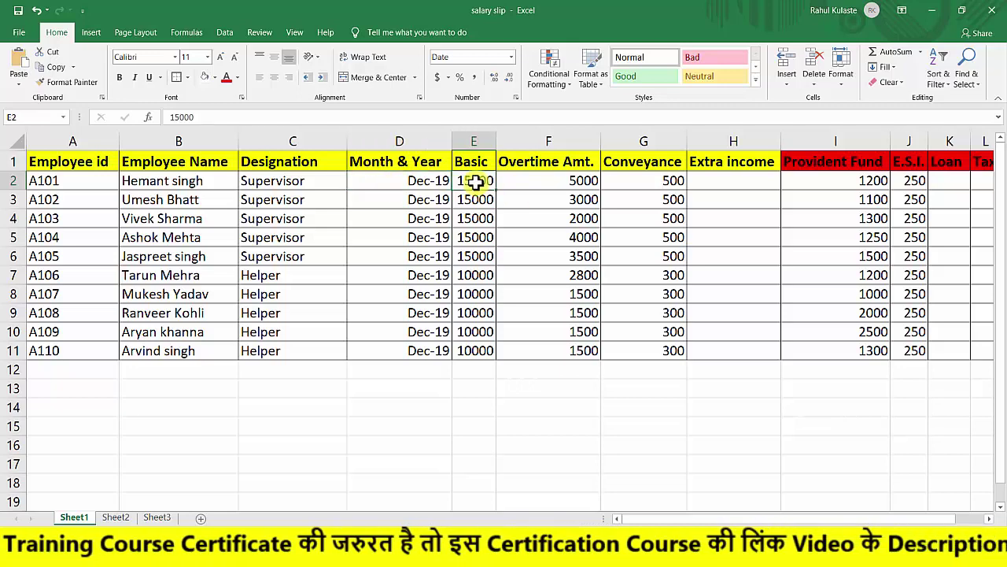
Review the Overtime Amt., Conveyance, Extra income, Provident Fund, E.S.I., Loan, Tax and Net salary columns, then return to Sheet2.
left_click_drag(706, 519, 711, 520)
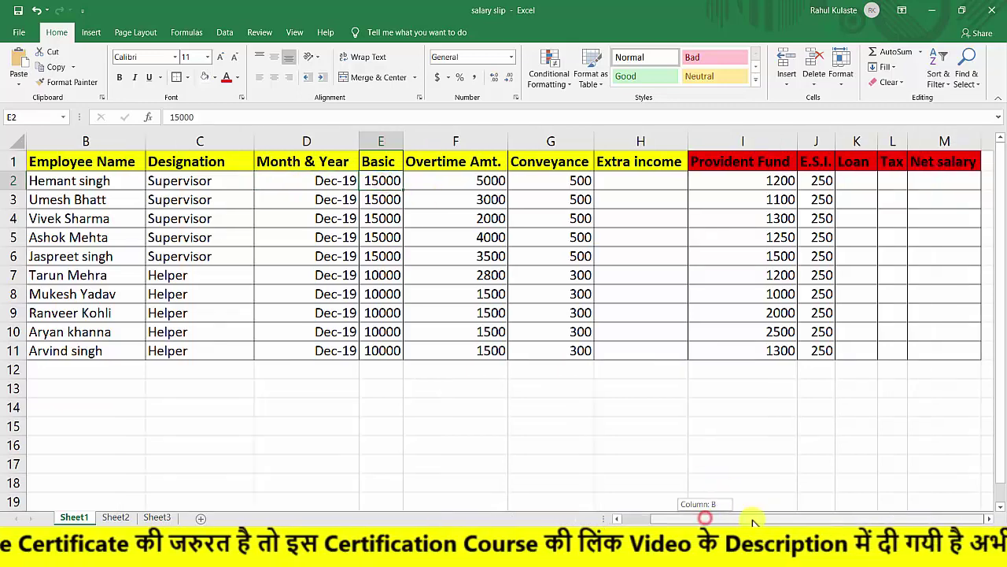
left_click(444, 180)
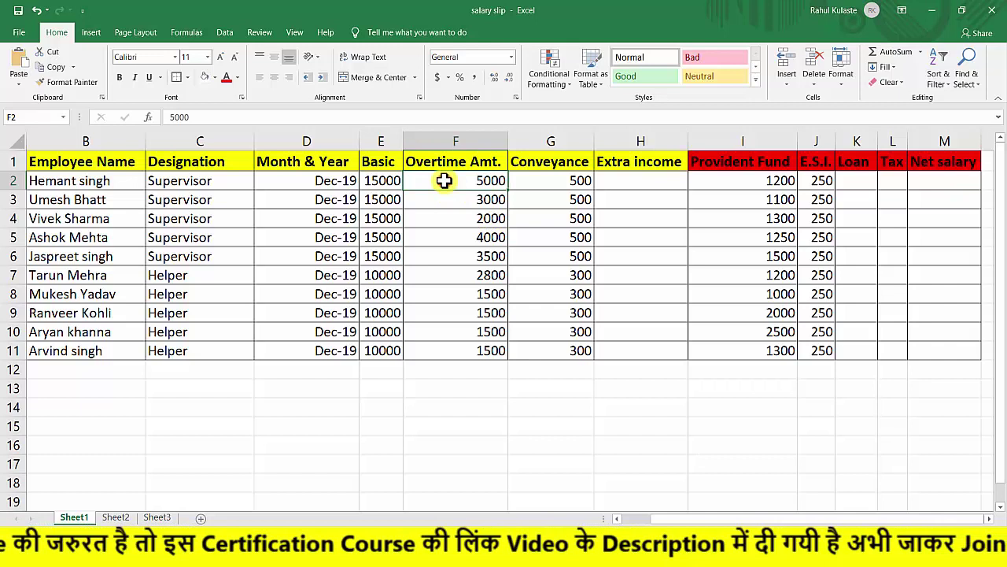
left_click(549, 180)
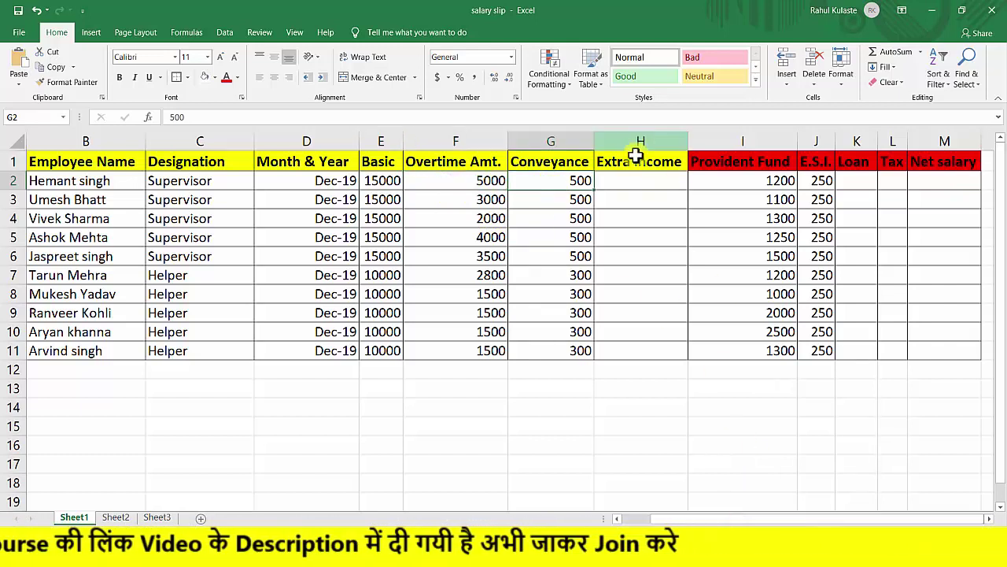
left_click(636, 187)
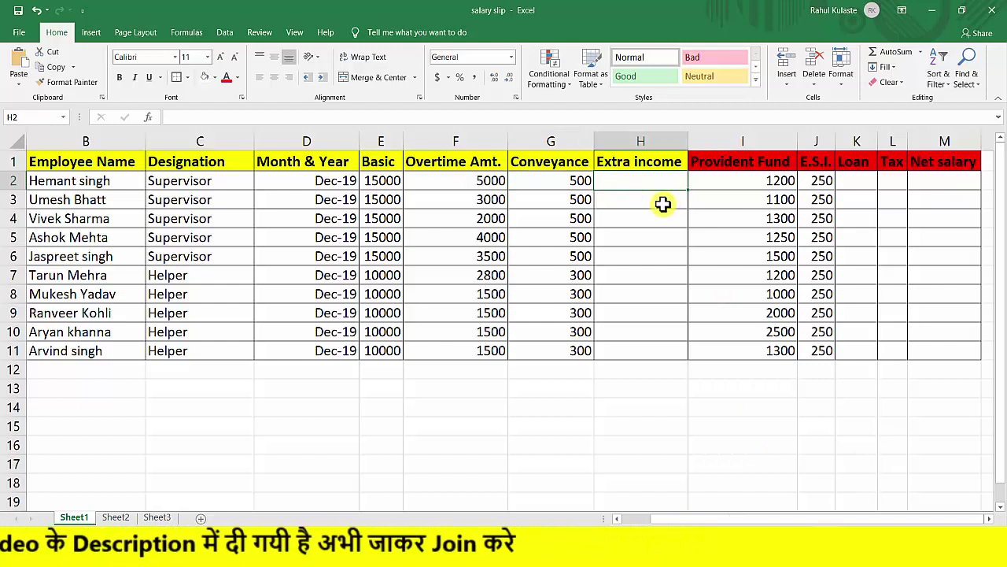
left_click(710, 180)
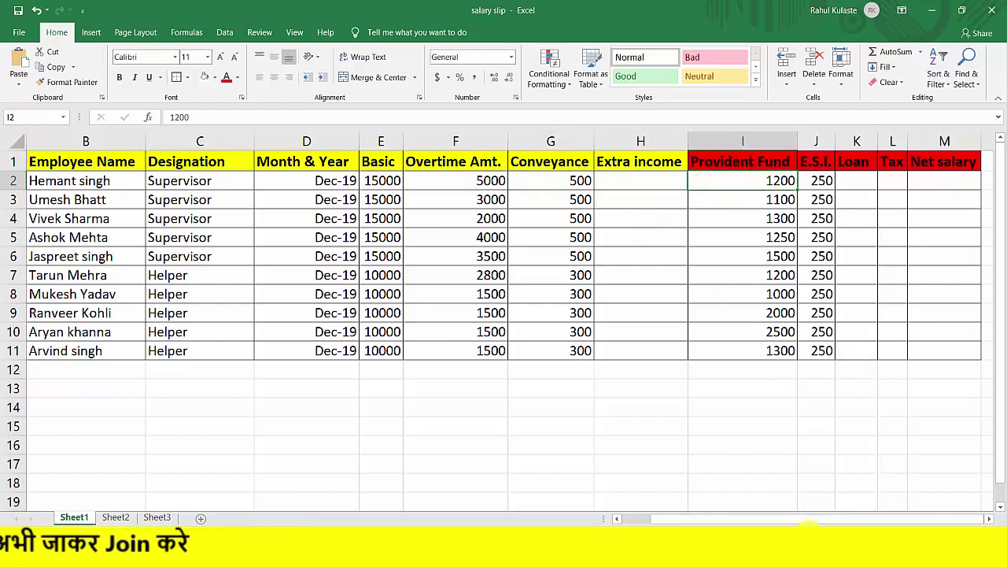
left_click_drag(806, 521, 807, 521)
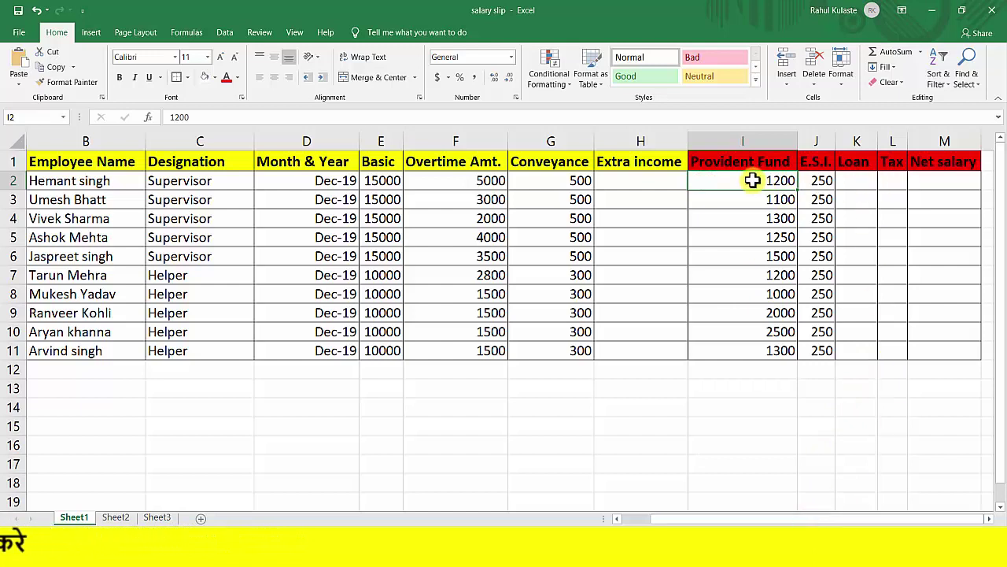
left_click(819, 181)
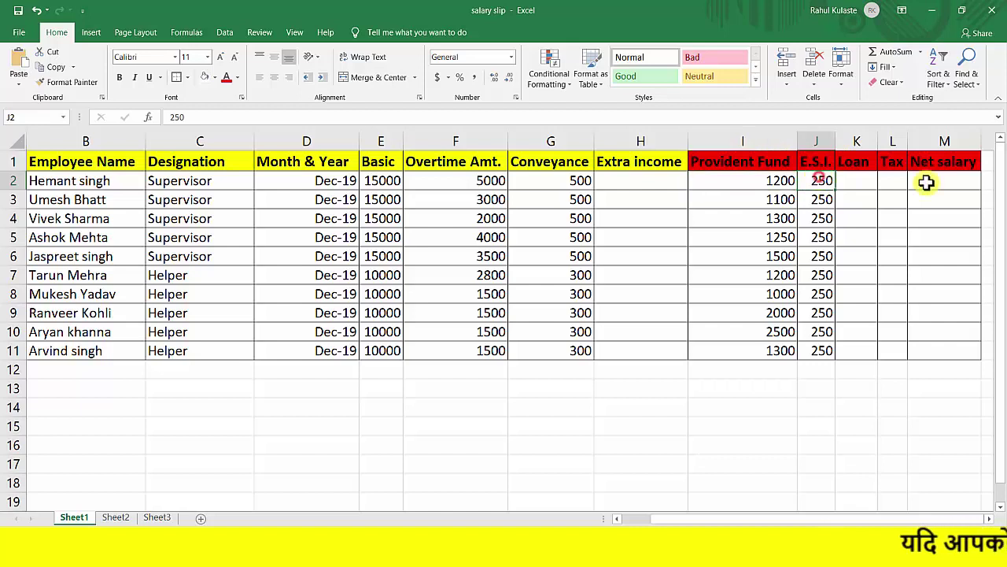
left_click(860, 185)
left_click(899, 186)
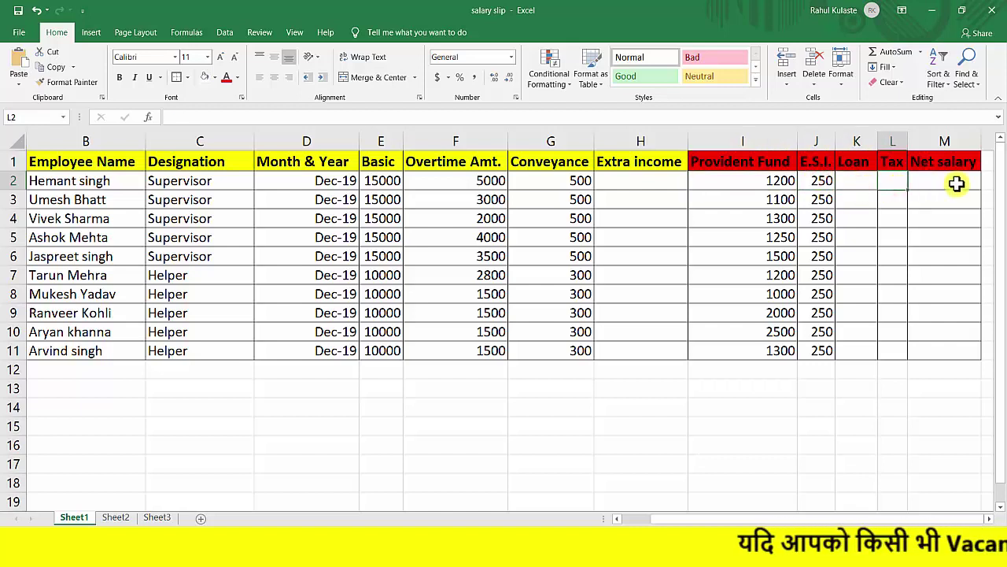
left_click(956, 183)
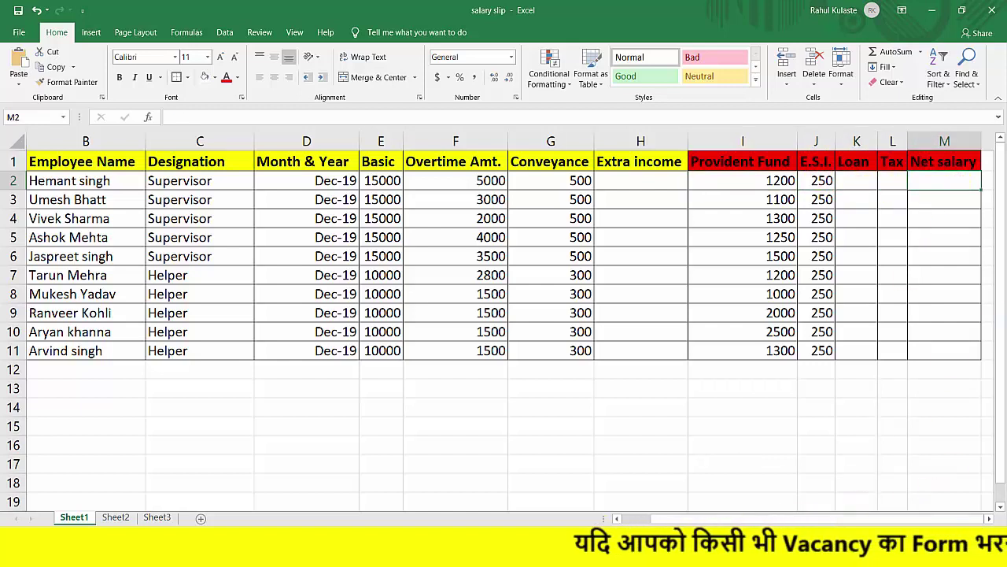
left_click(132, 517)
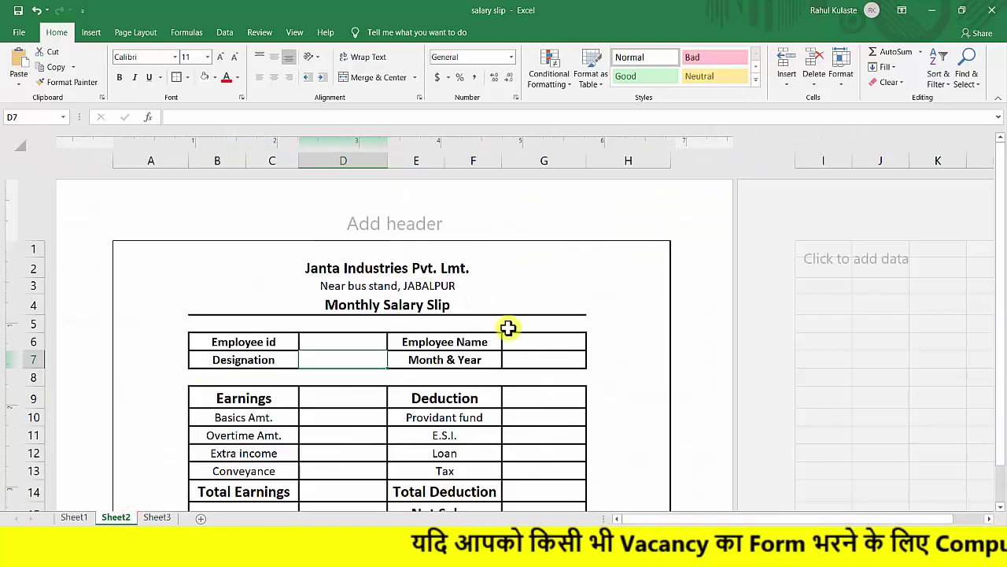
scroll(512, 326, "down", 1)
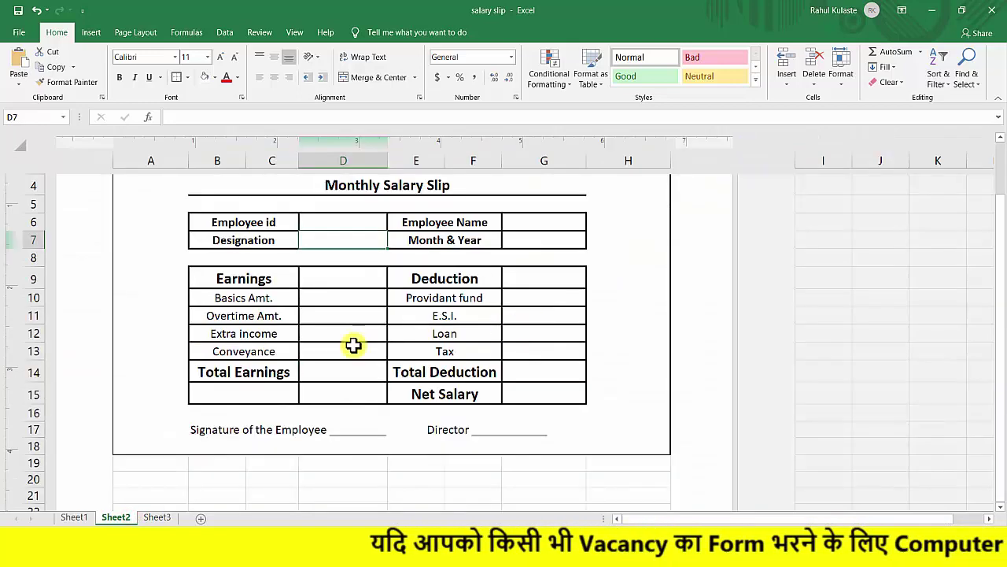
Cancel the stray '=' in Total Earnings and type 'A' into the Employee id cell D6.
left_click(320, 373)
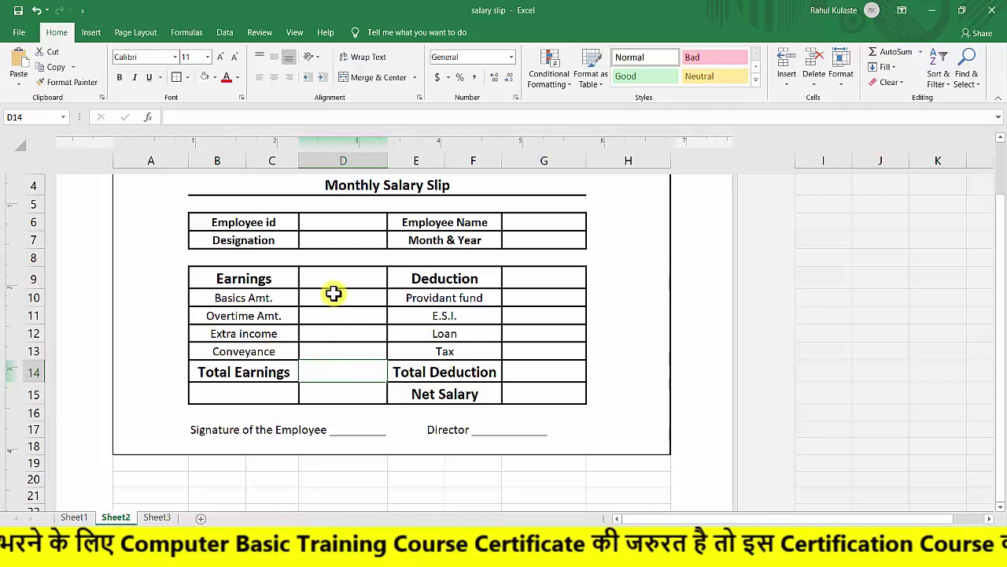
type("=")
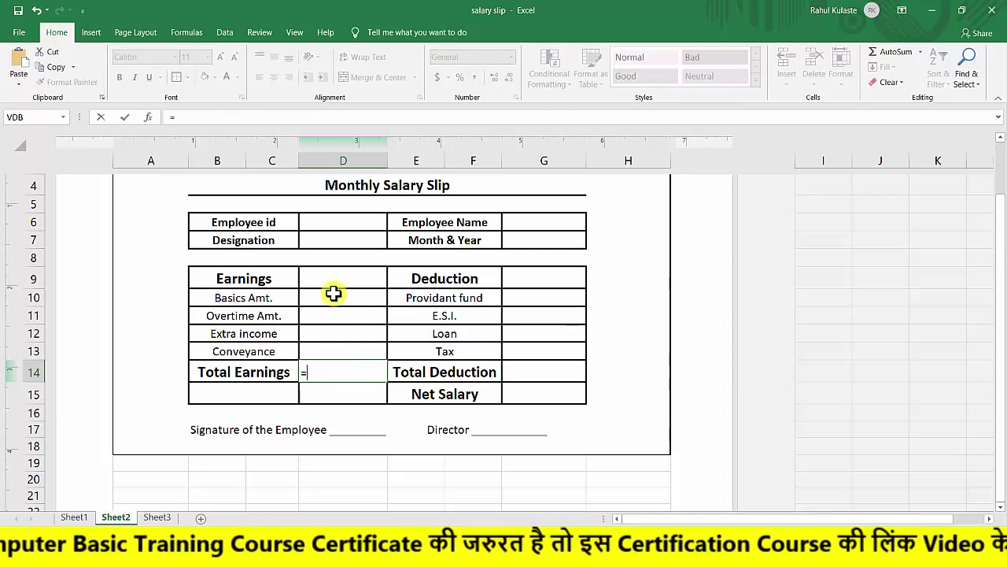
key("Escape")
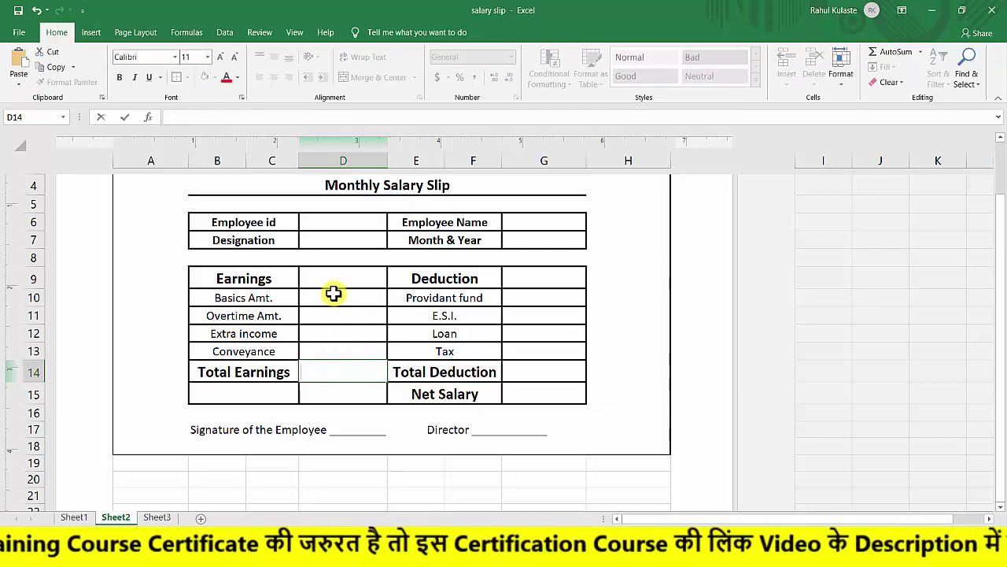
left_click(329, 220)
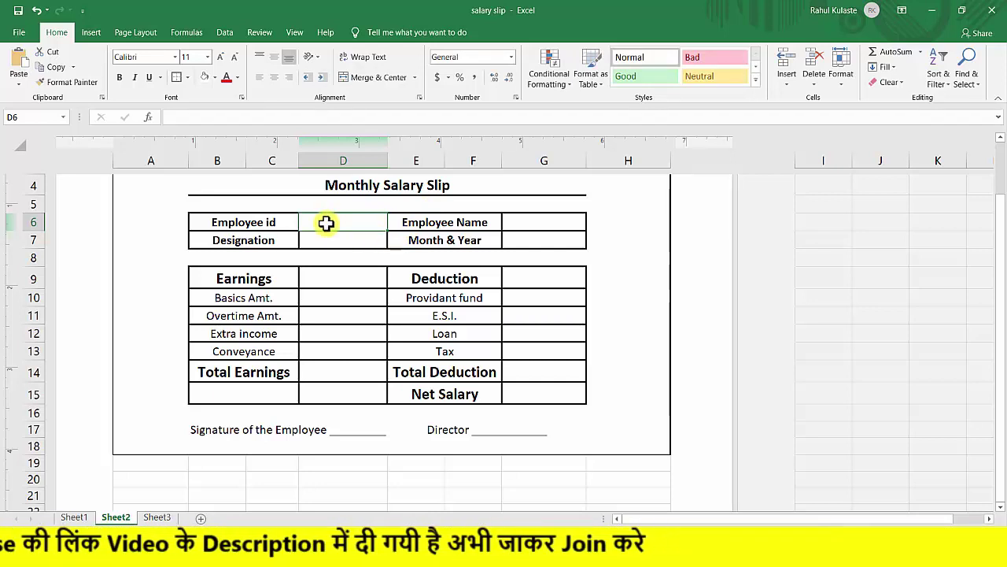
type("A")
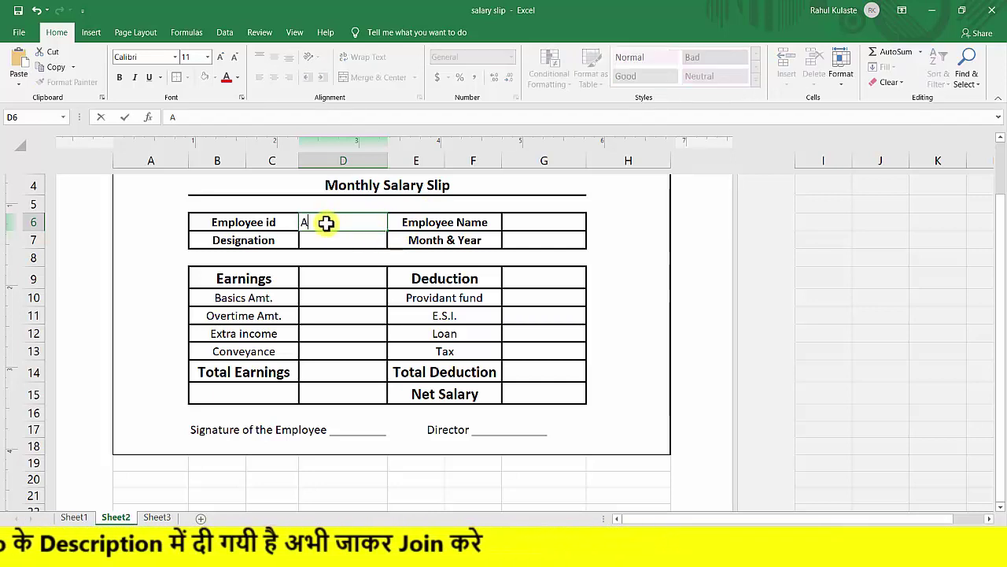
left_click(79, 517)
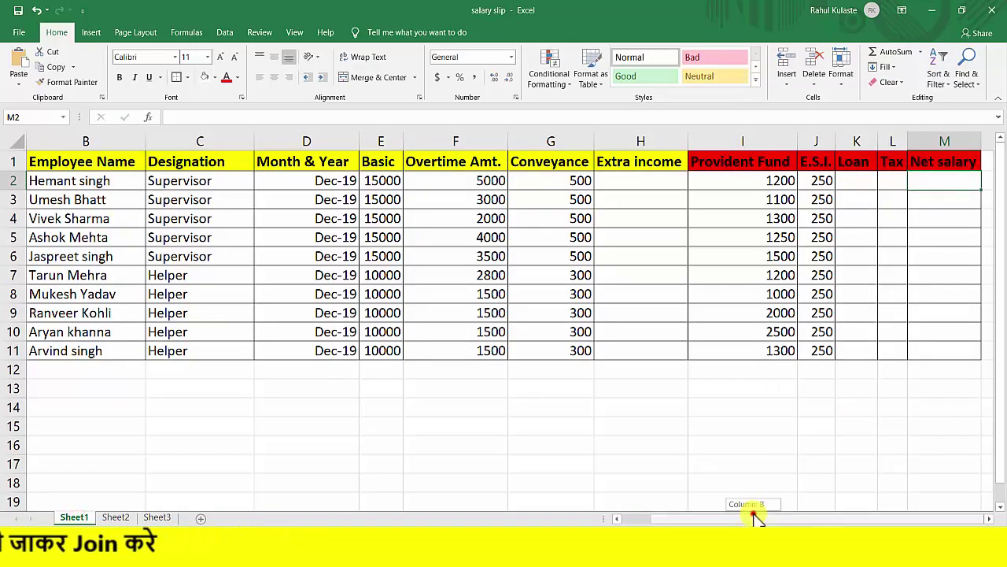
left_click_drag(755, 517, 623, 511)
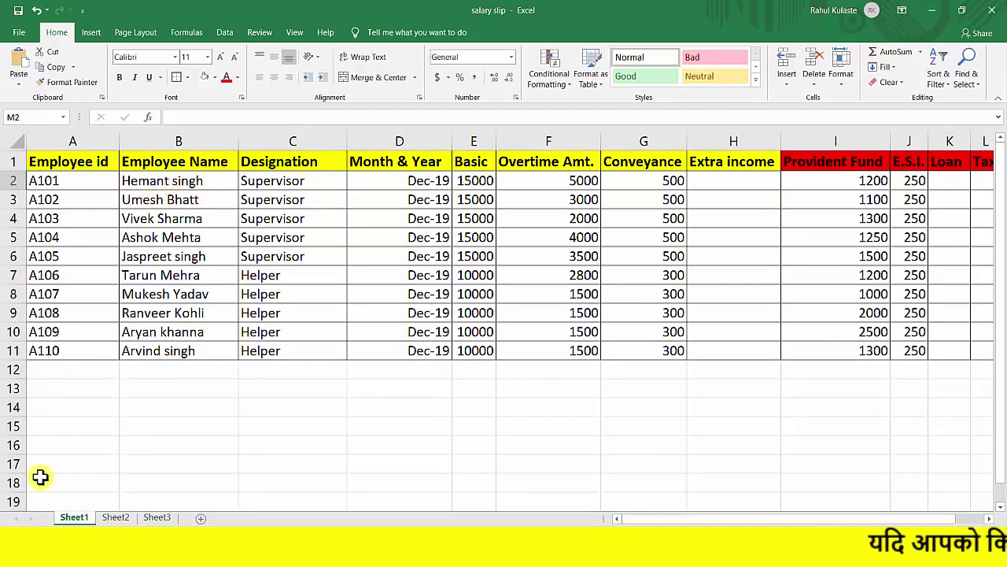
left_click(115, 518)
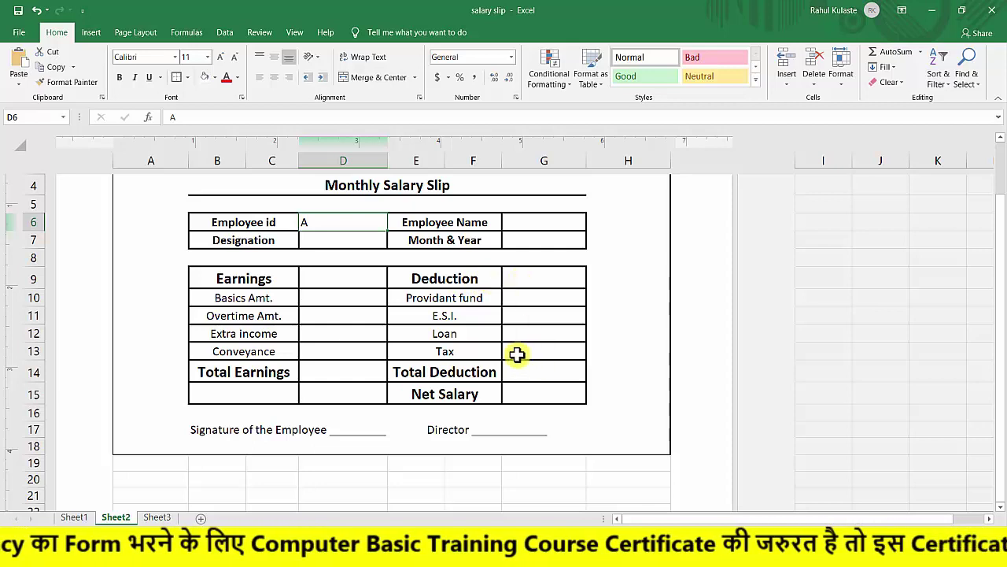
Clear the 'A' from the Employee id cell D6.
left_click(515, 394)
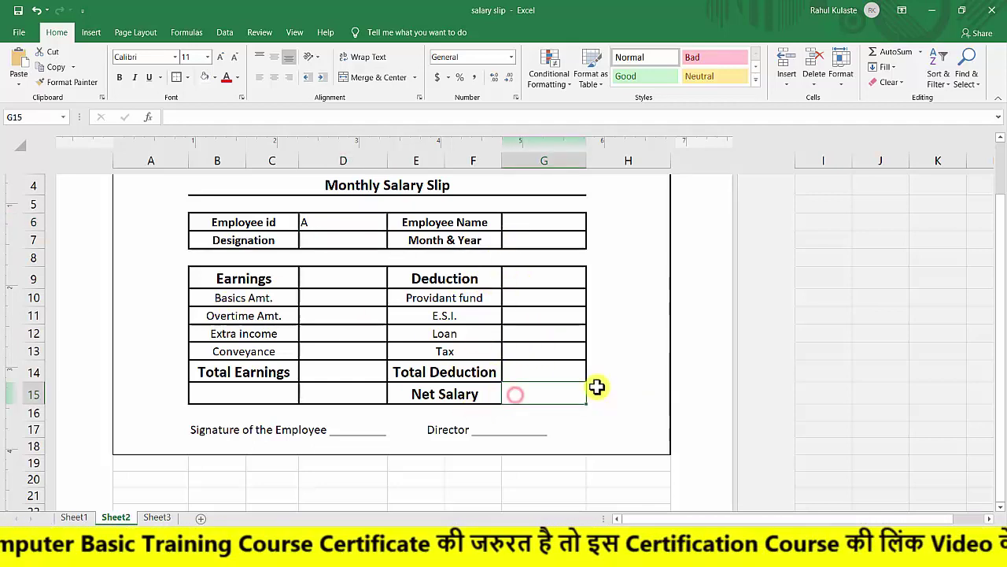
left_click(332, 375)
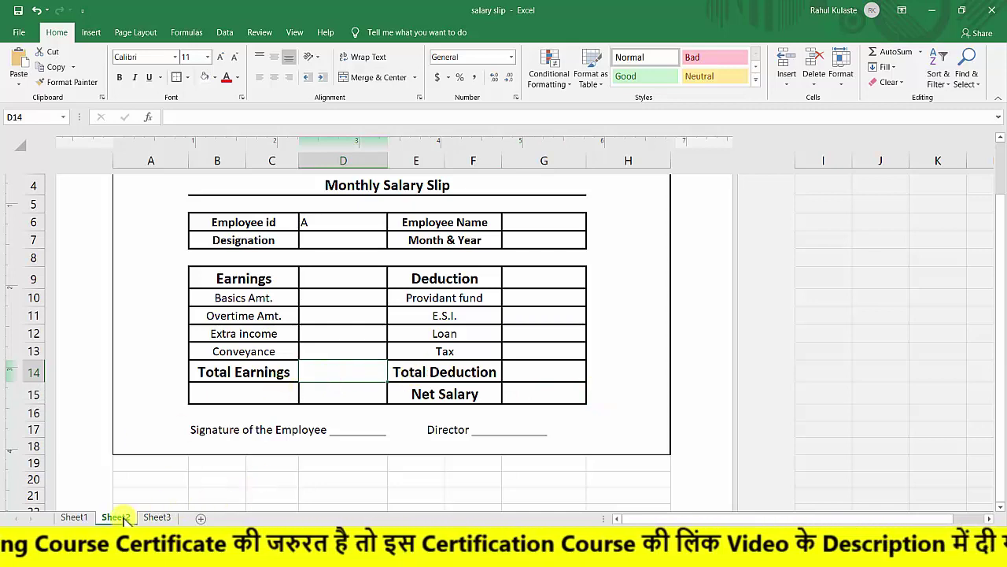
left_click(334, 221)
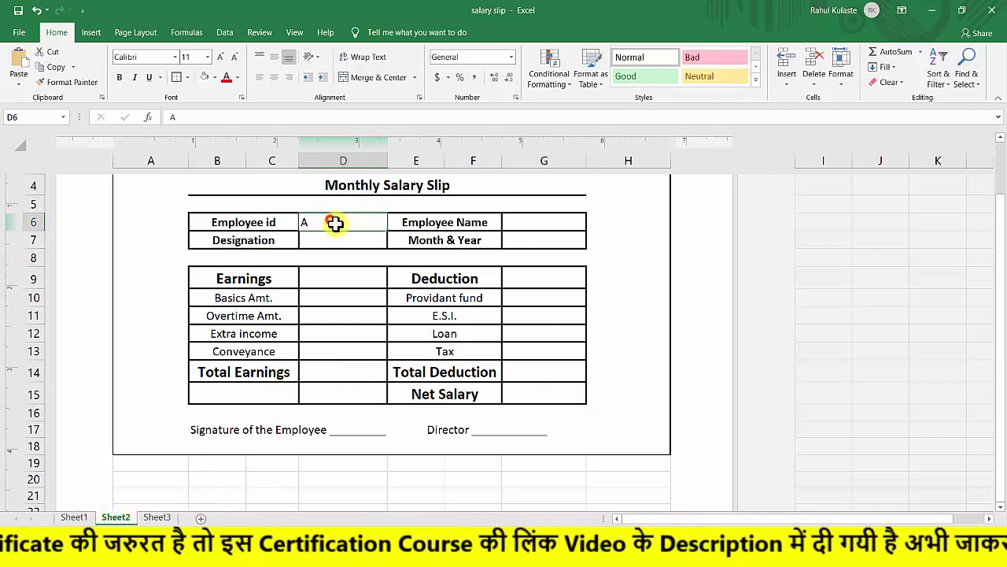
key("Delete")
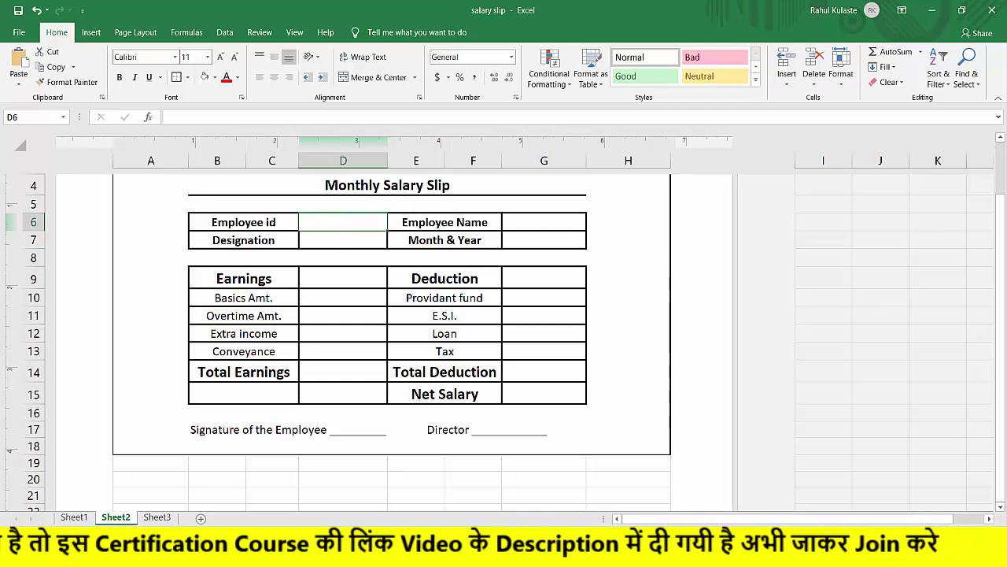
Start a VLOOKUP formula in Employee Name cell G6 using D6 as the lookup value.
left_click(539, 221)
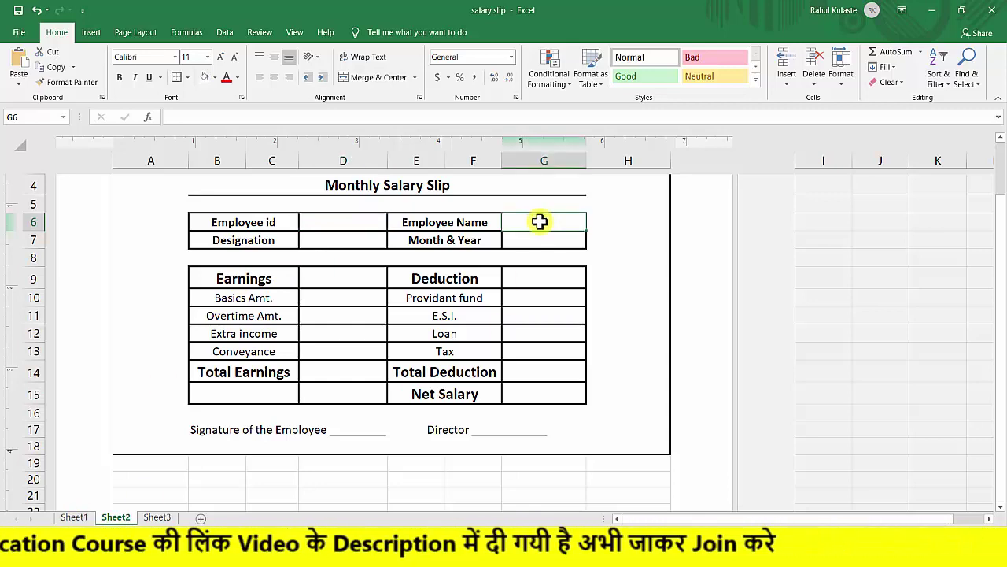
type("=")
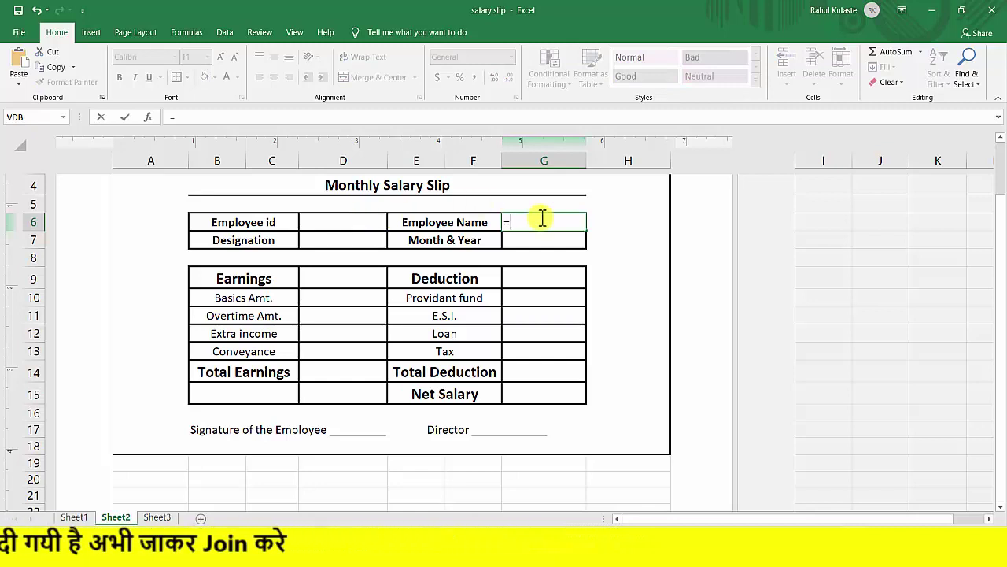
type("voo")
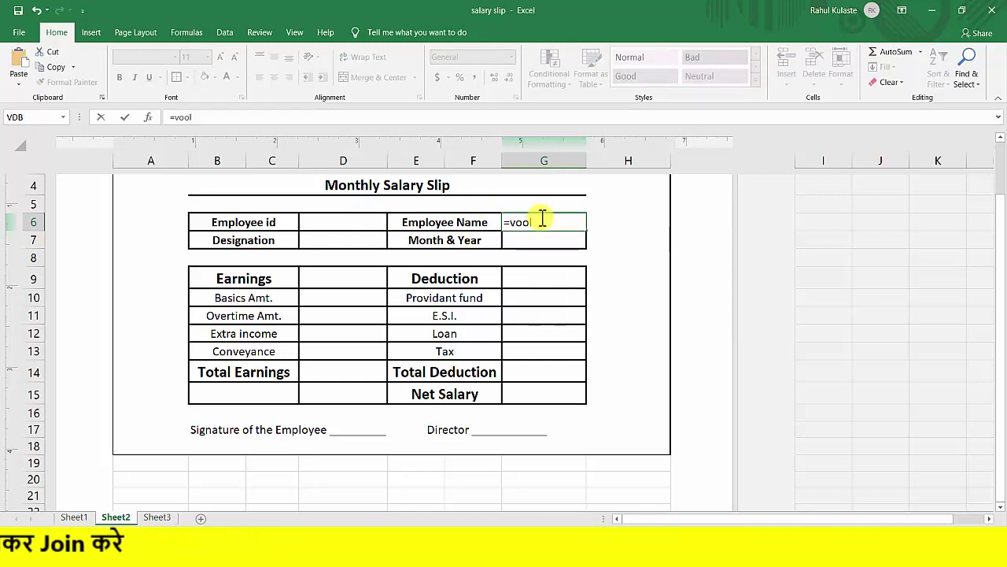
type("l")
key("BackSpace")
key("BackSpace")
key("BackSpace")
key("BackSpace")
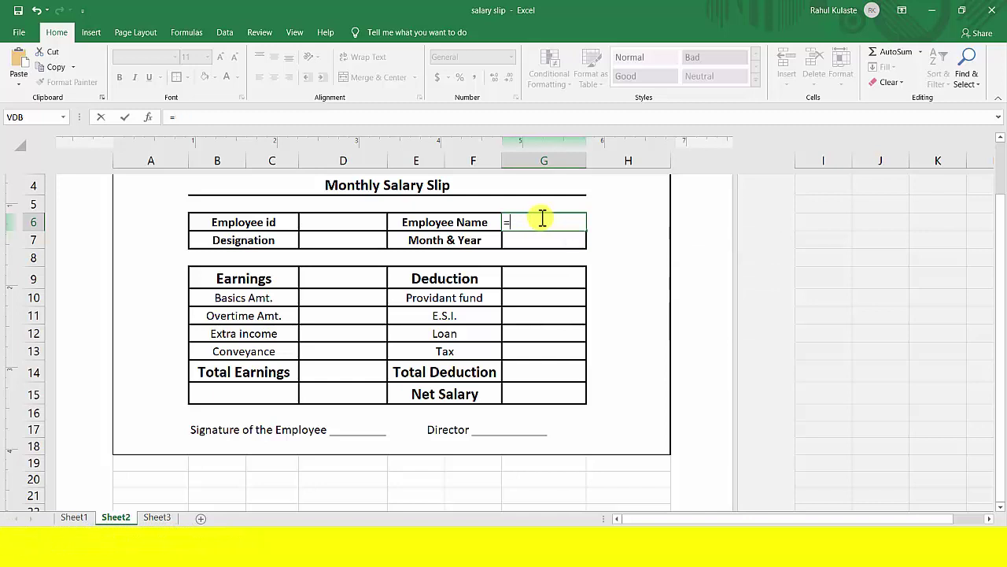
type("vlookup")
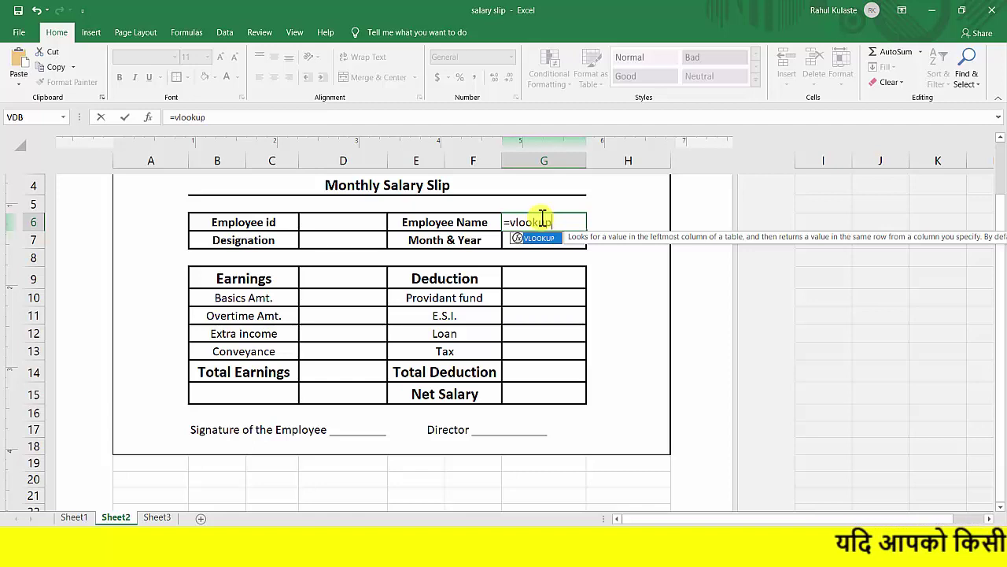
type("(")
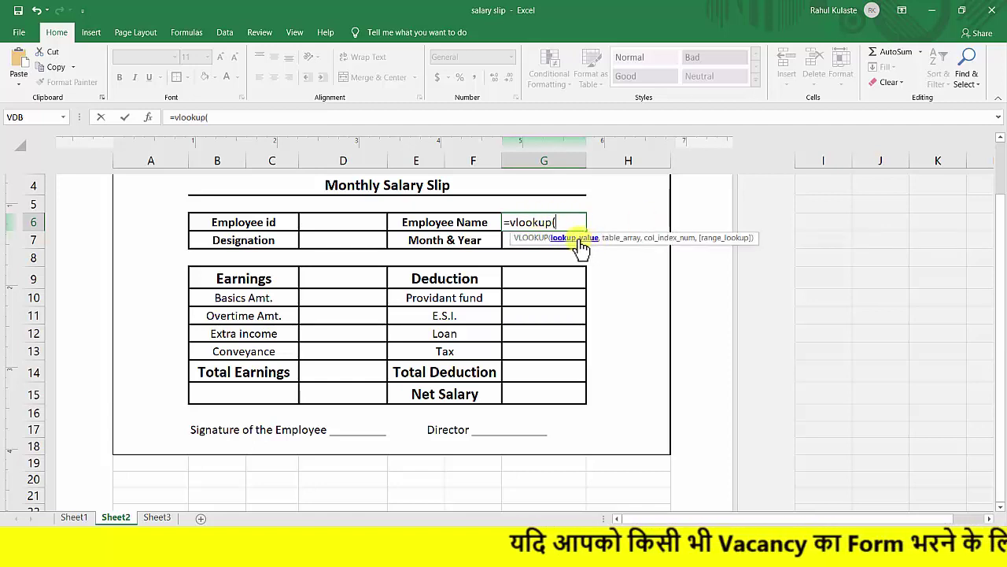
left_click(351, 222)
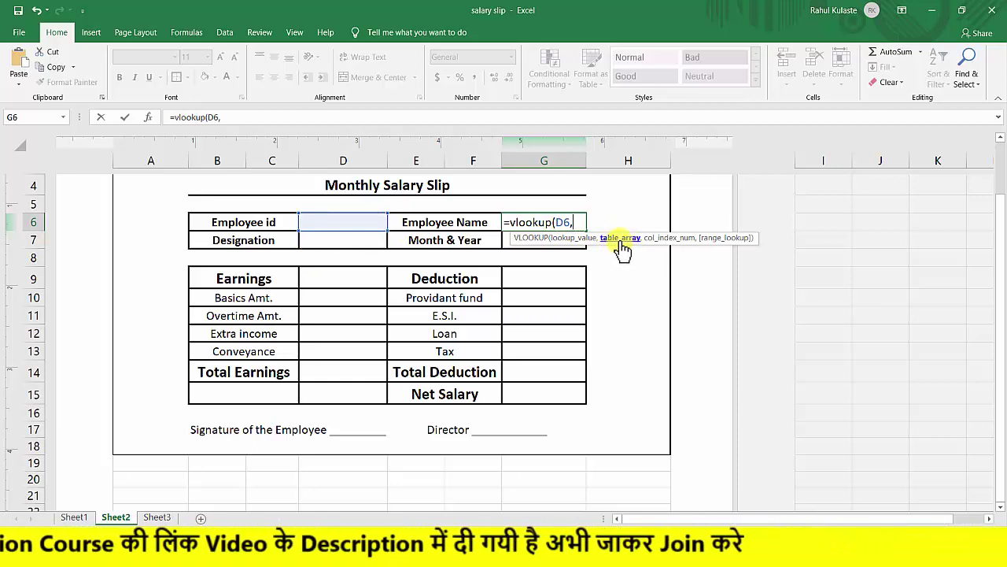
Try picking the Sheet1 employee table as range, then delete and cancel G6's unfinished VLOOKUP.
left_click(74, 517)
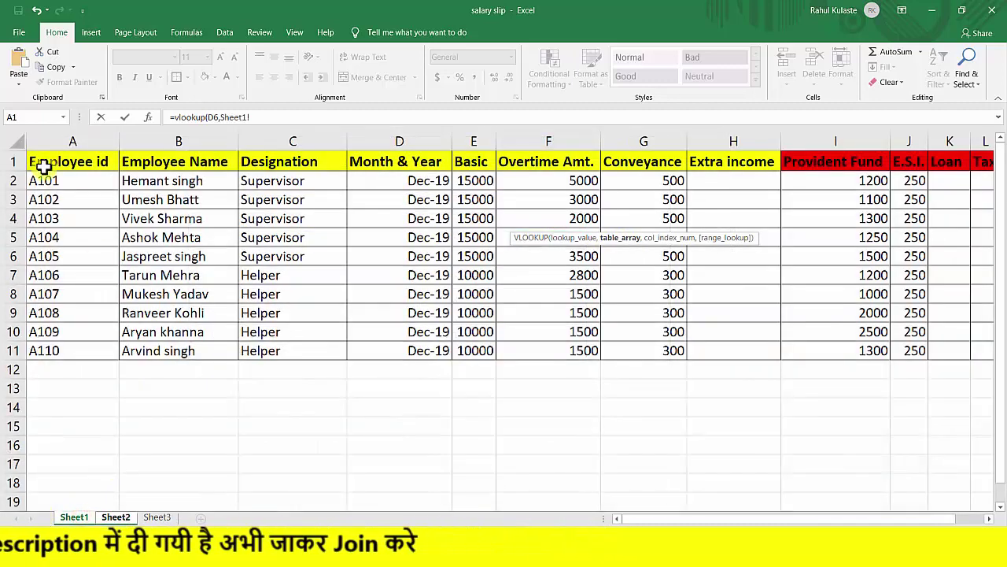
left_click_drag(39, 161, 254, 229)
left_click_drag(748, 334, 846, 356)
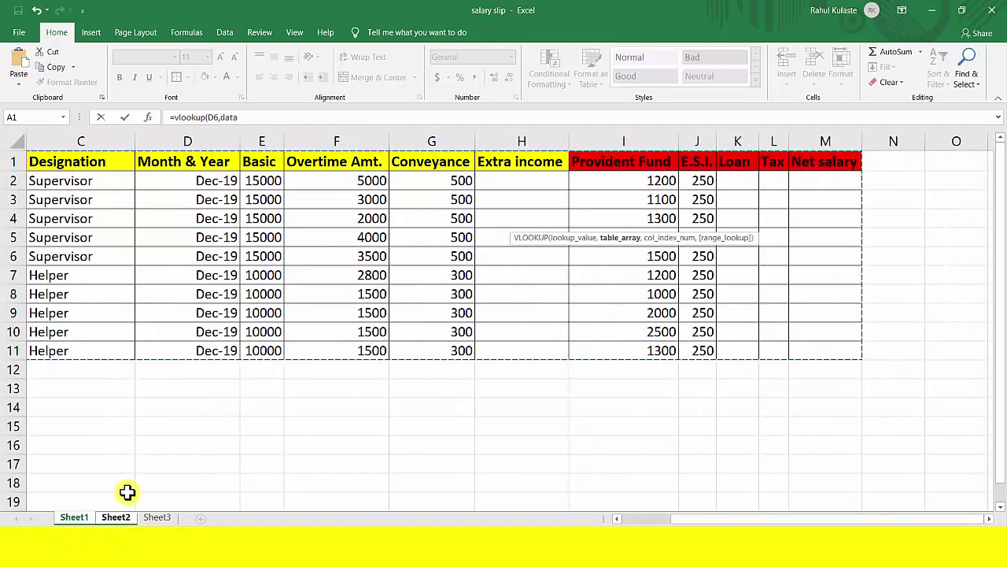
left_click(249, 117)
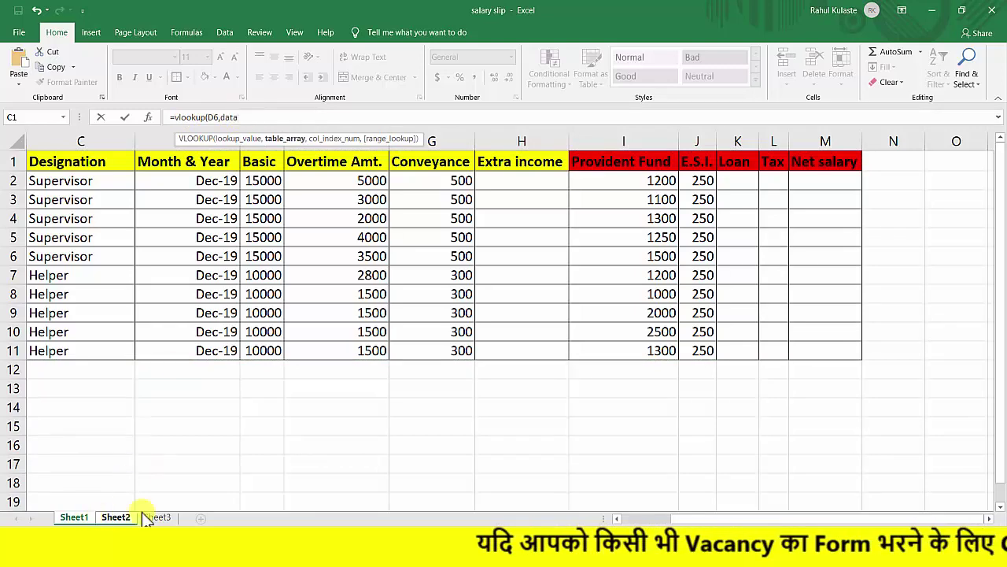
key("BackSpace")
key("BackSpace")
key("BackSpace")
key("BackSpace")
key("BackSpace")
key("BackSpace")
key("BackSpace")
key("BackSpace")
key("BackSpace")
key("BackSpace")
key("BackSpace")
key("BackSpace")
key("BackSpace")
key("BackSpace")
key("BackSpace")
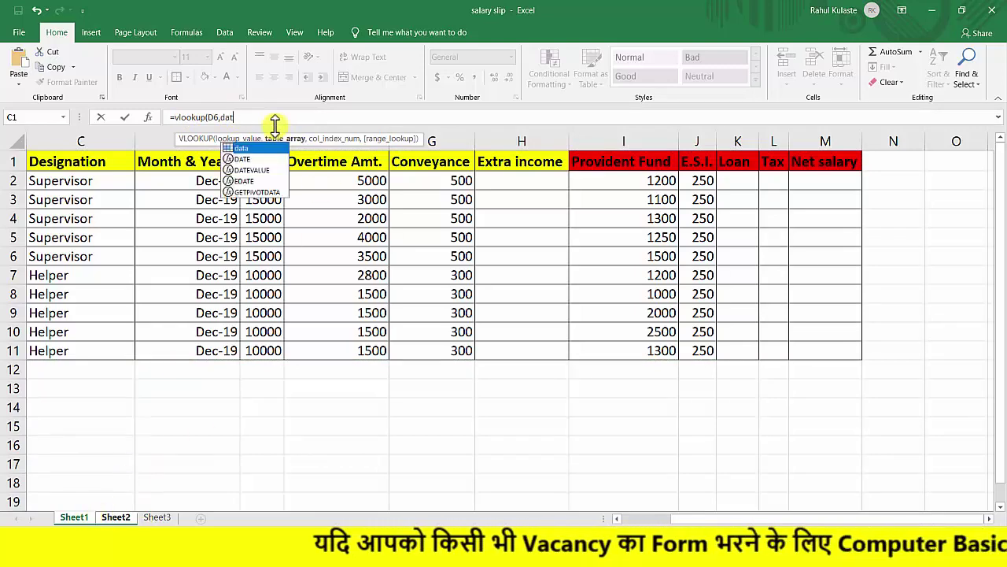
key("Escape")
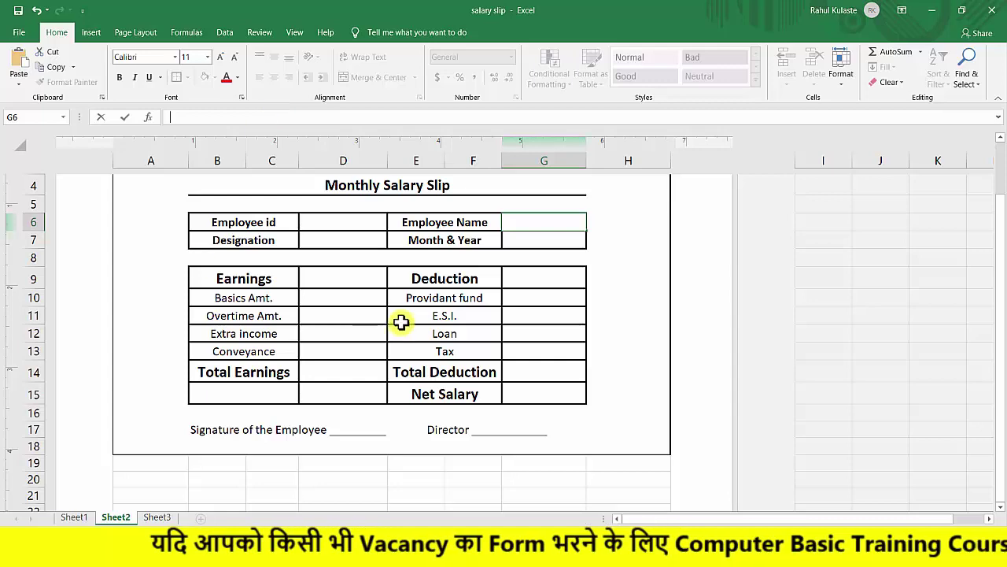
Select Sheet1's employee table A1:M11 and name it 'data' through the Name Box.
left_click(74, 517)
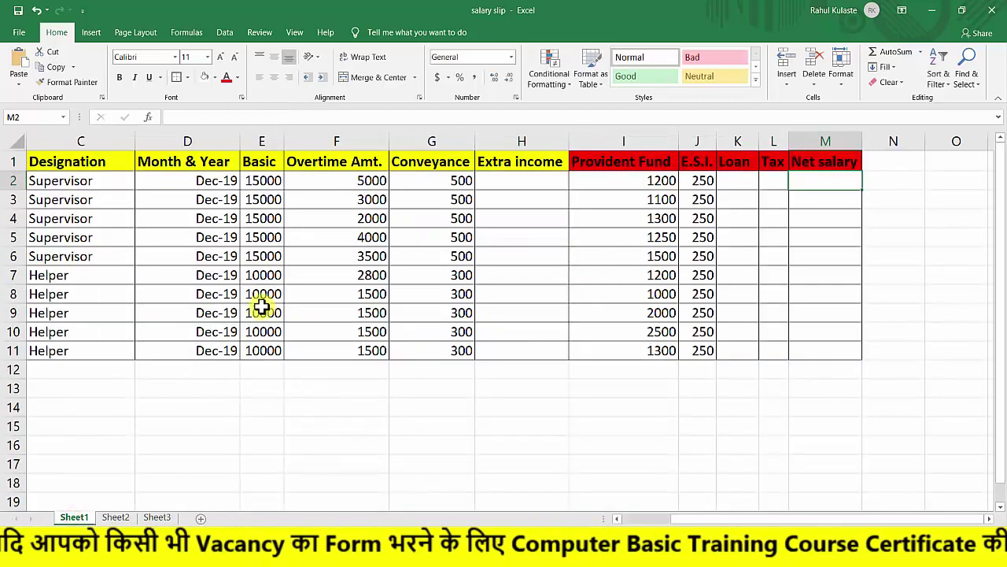
left_click_drag(658, 523, 633, 519)
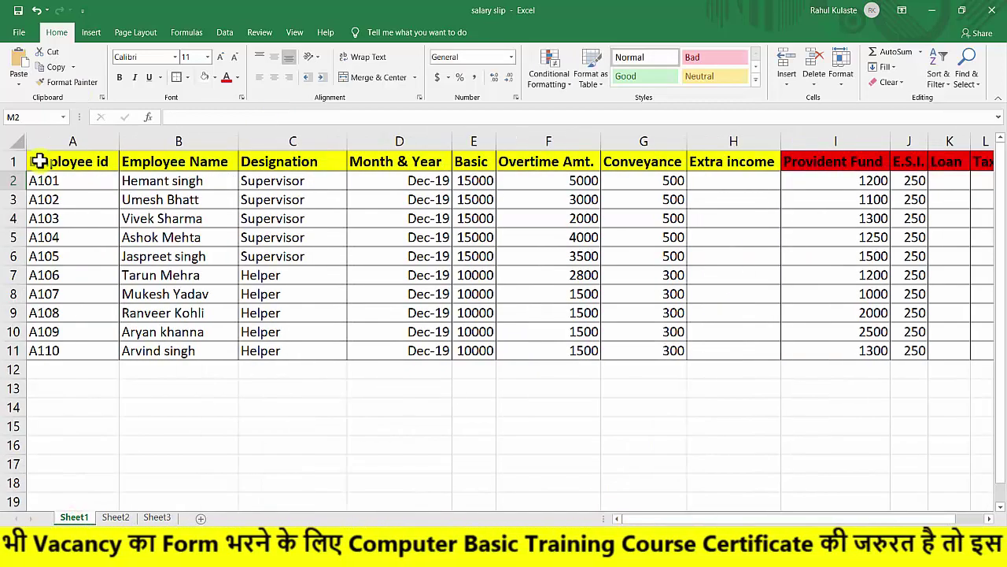
left_click_drag(40, 161, 846, 351)
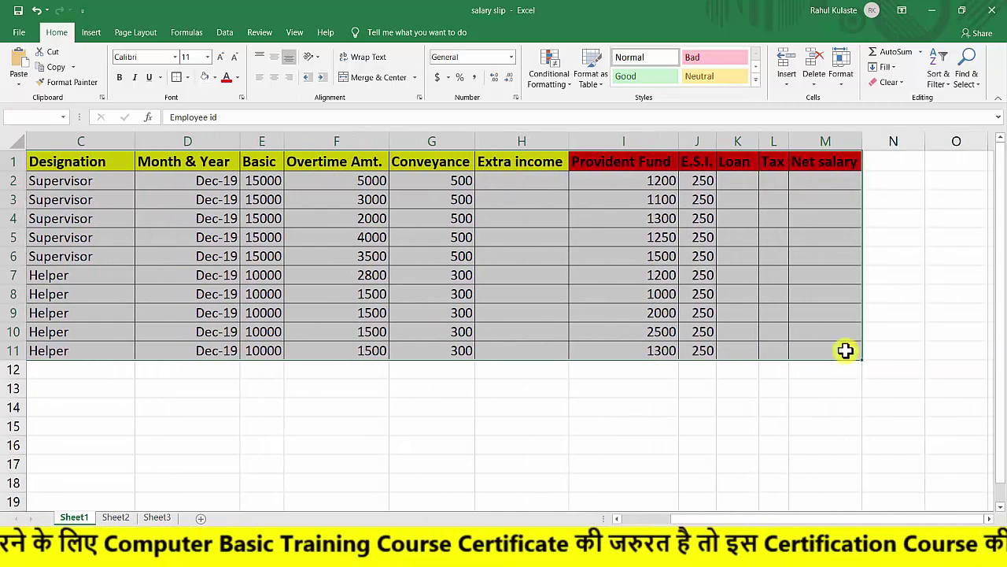
left_click(17, 116)
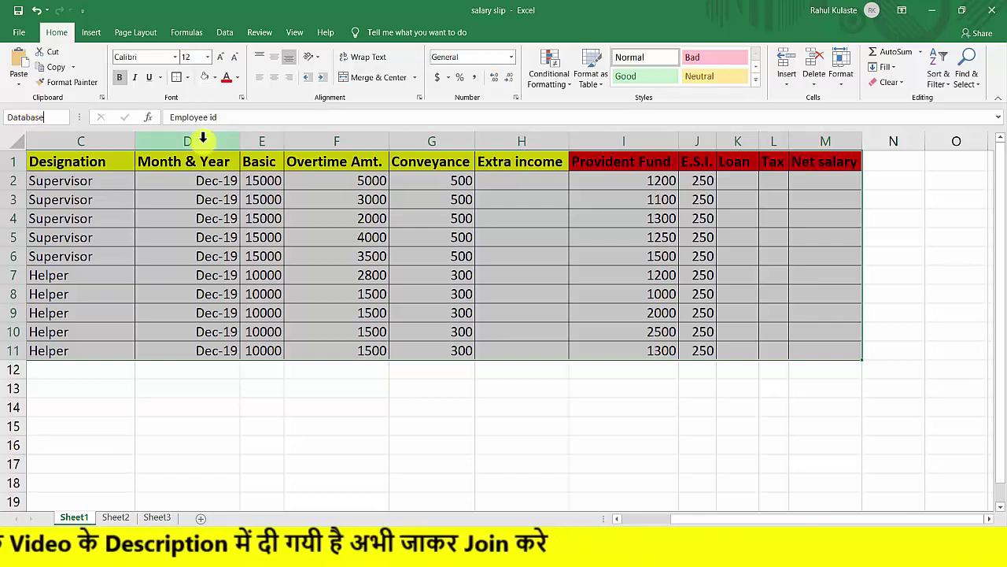
scroll(203, 138, "left", 3)
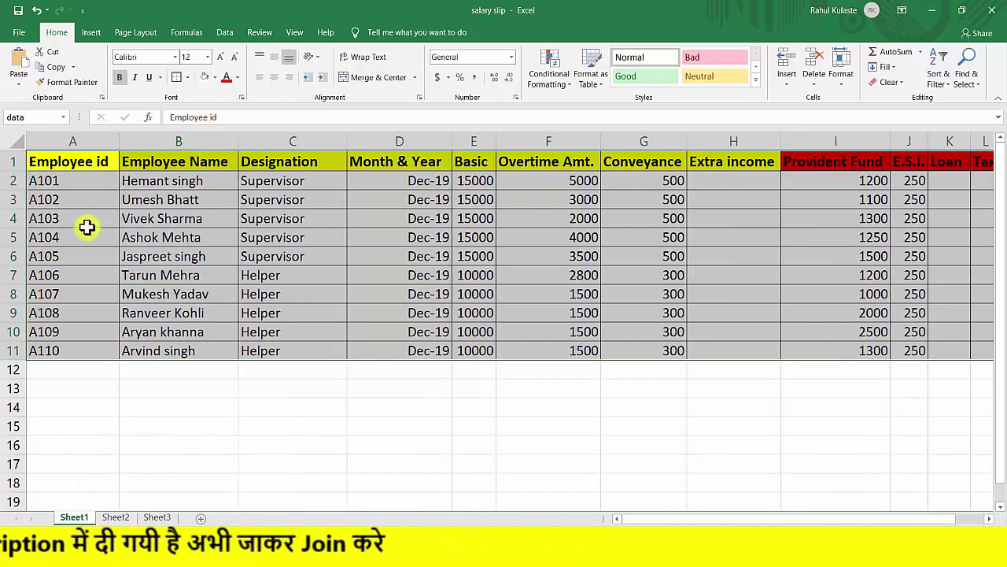
left_click(36, 117)
left_click(48, 118)
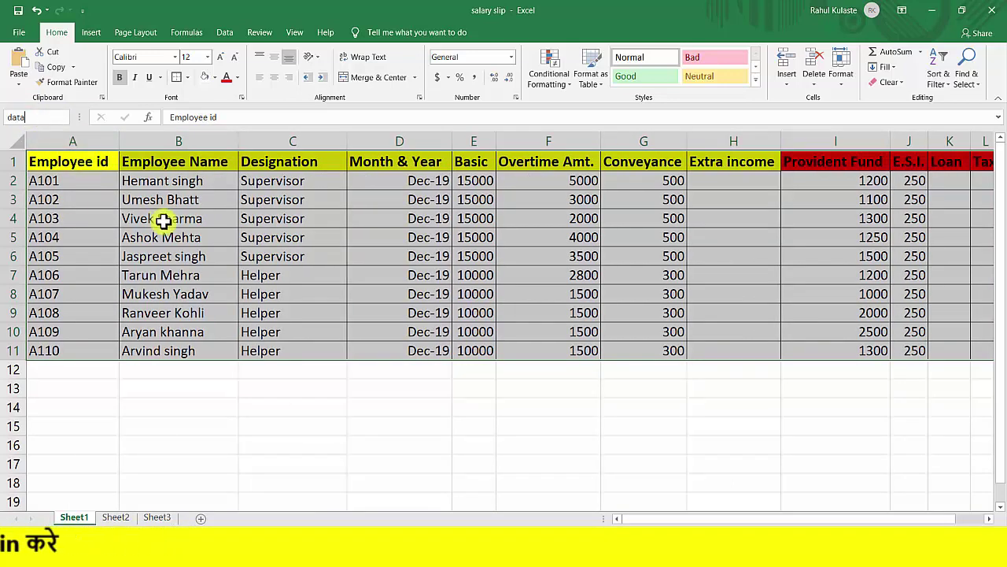
left_click(793, 252)
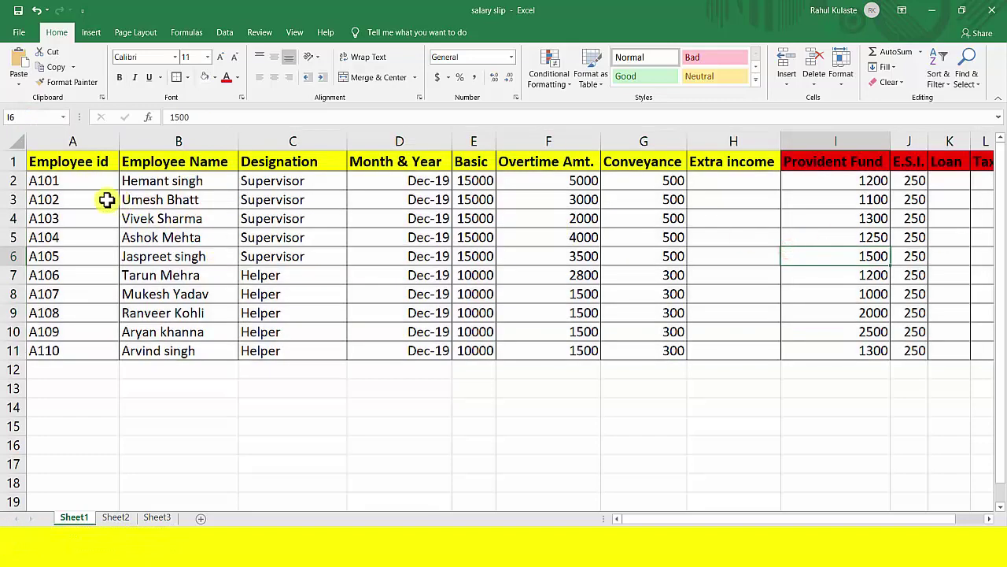
left_click_drag(82, 171, 833, 347)
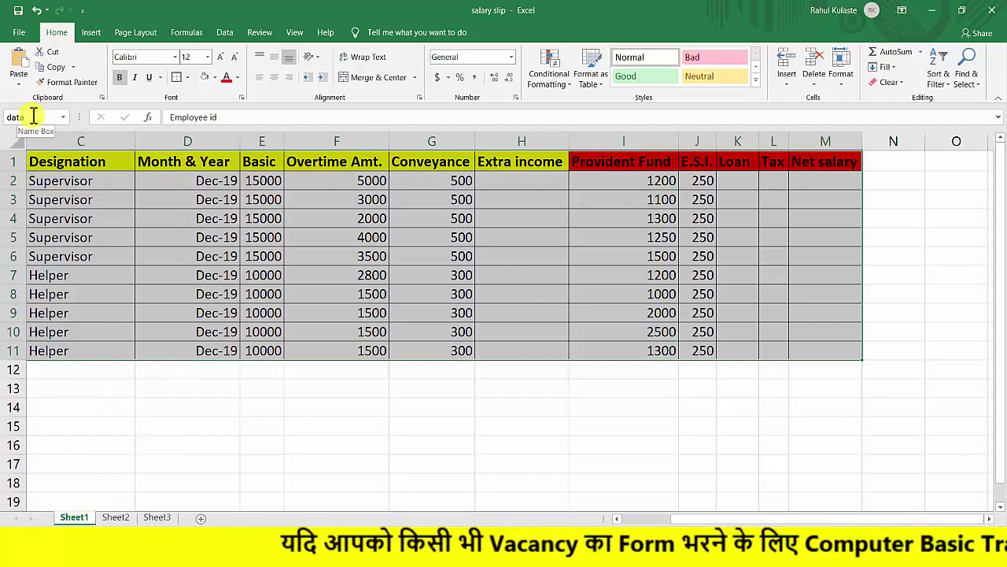
Enter =VLOOKUP(D6,Database,2,FALSE) in G6, picking Database and exact match from suggestions.
left_click(116, 518)
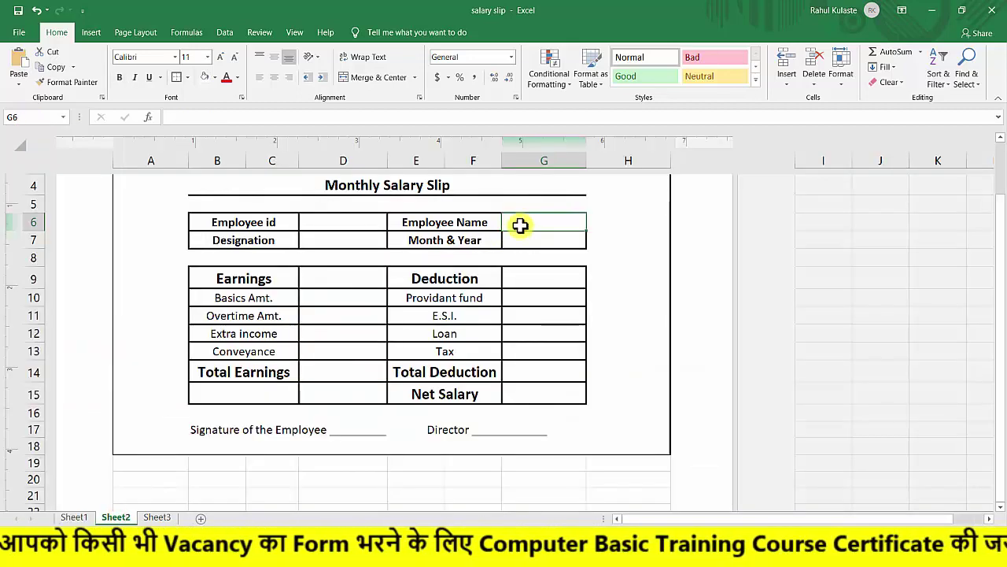
type("=v")
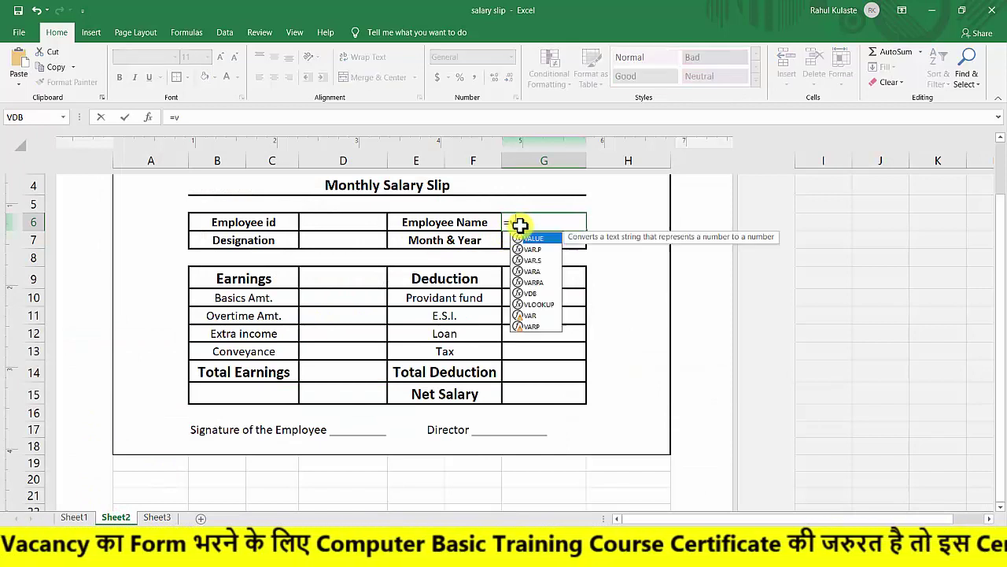
type("look")
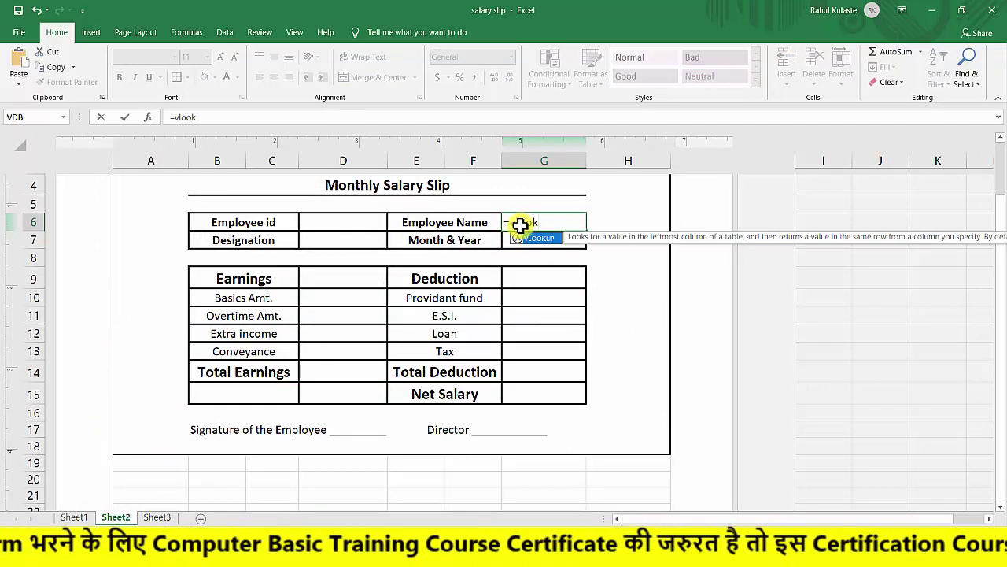
type("up(")
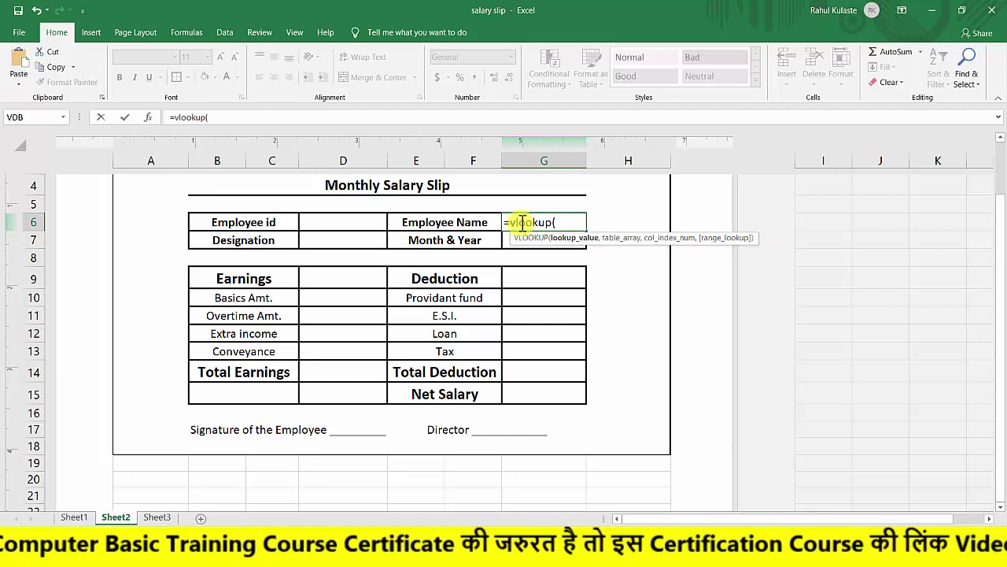
left_click(363, 223)
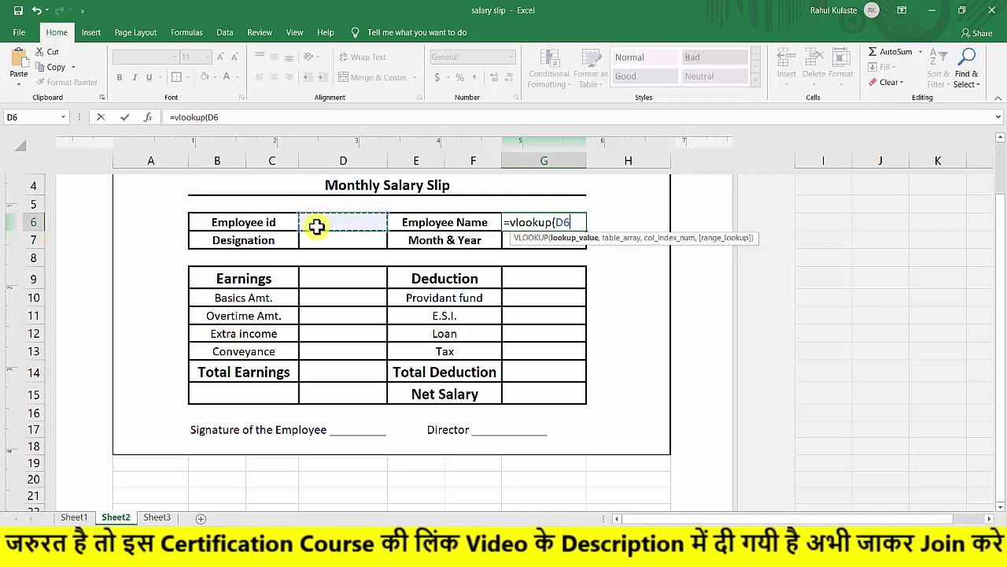
type(",")
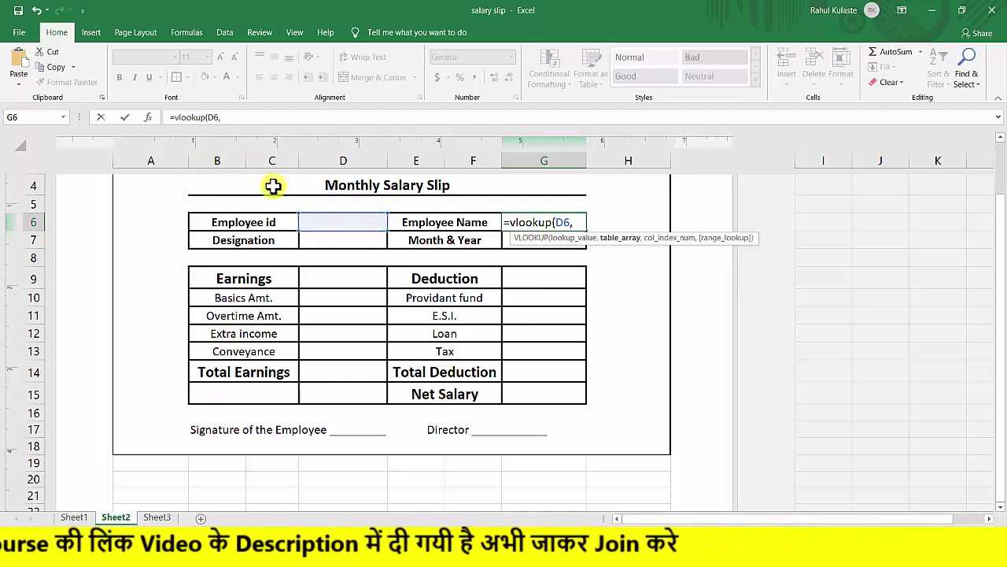
type("data")
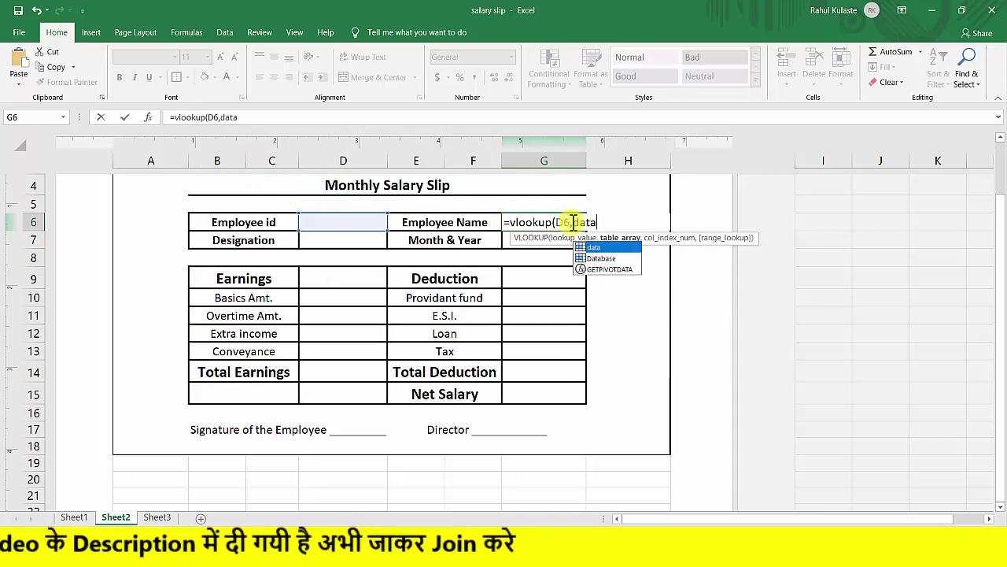
left_click(601, 260)
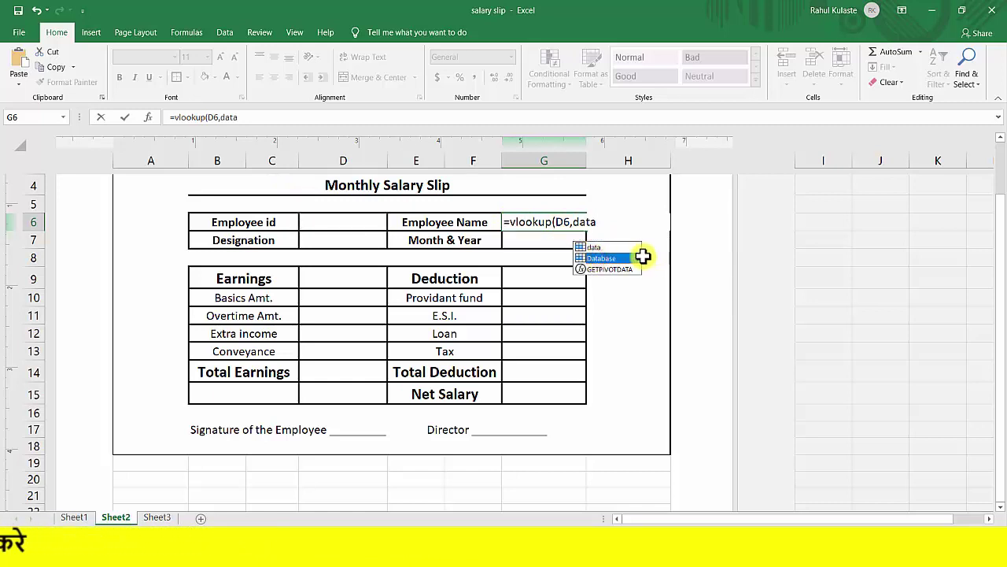
double_click(612, 260)
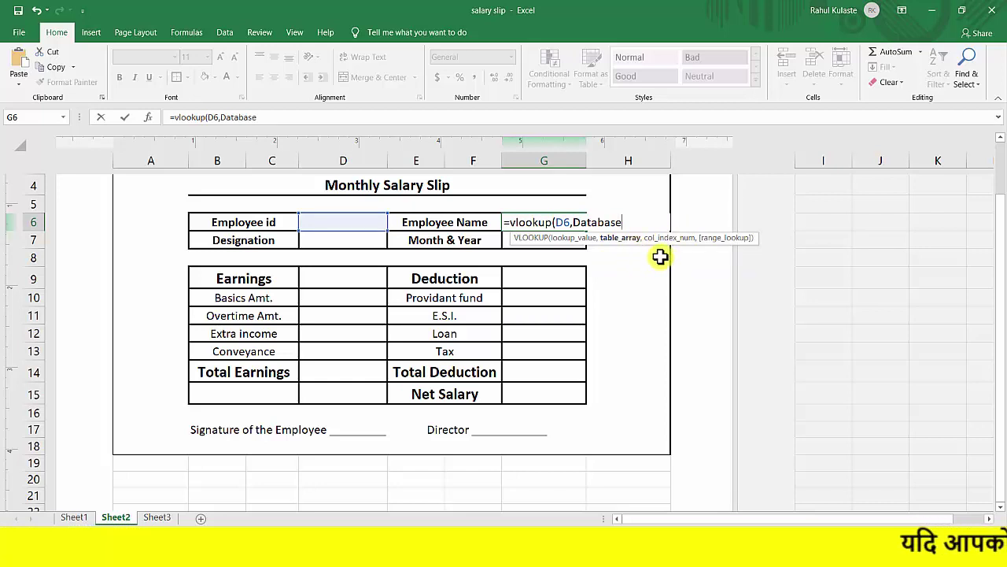
type(",")
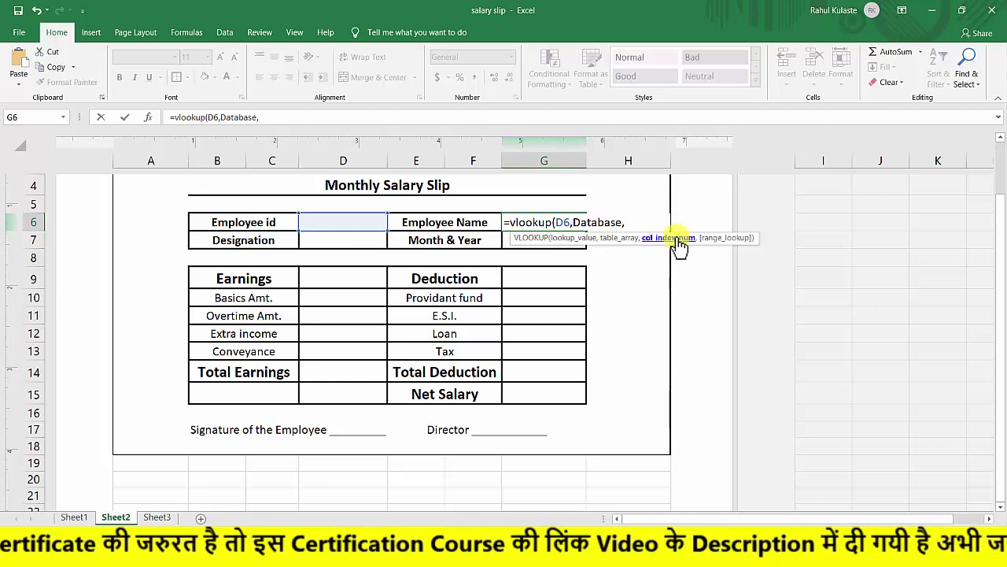
type(",")
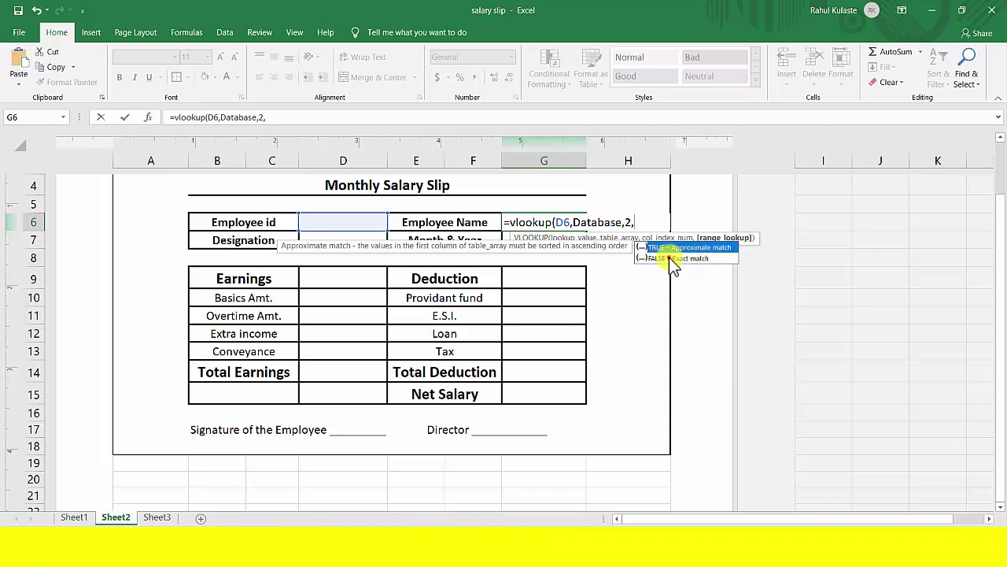
left_click(667, 259)
key("Tab")
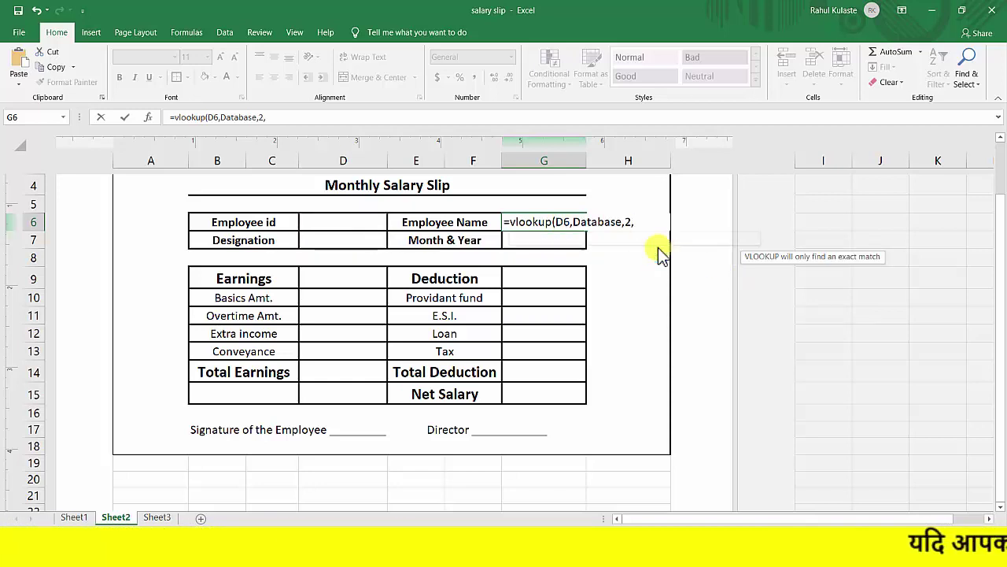
type(")")
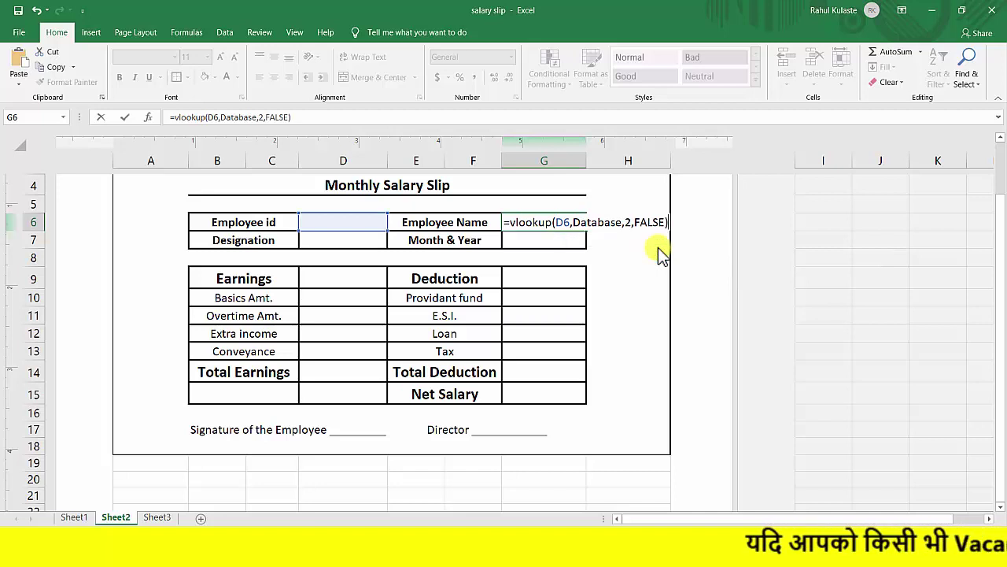
key("Return")
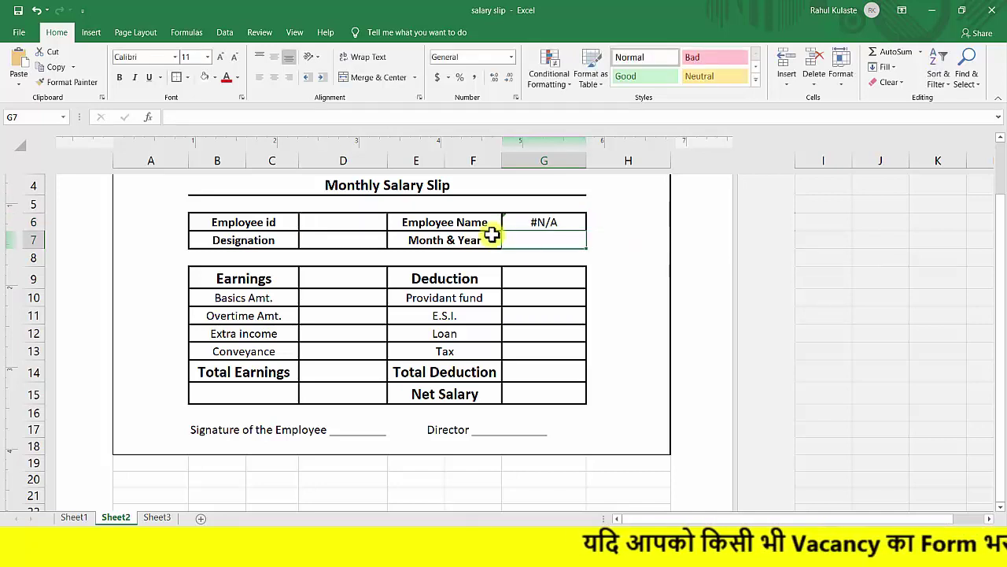
Replace FALSE with 0 so G6 reads =VLOOKUP(D6,Database,2,0).
double_click(536, 225)
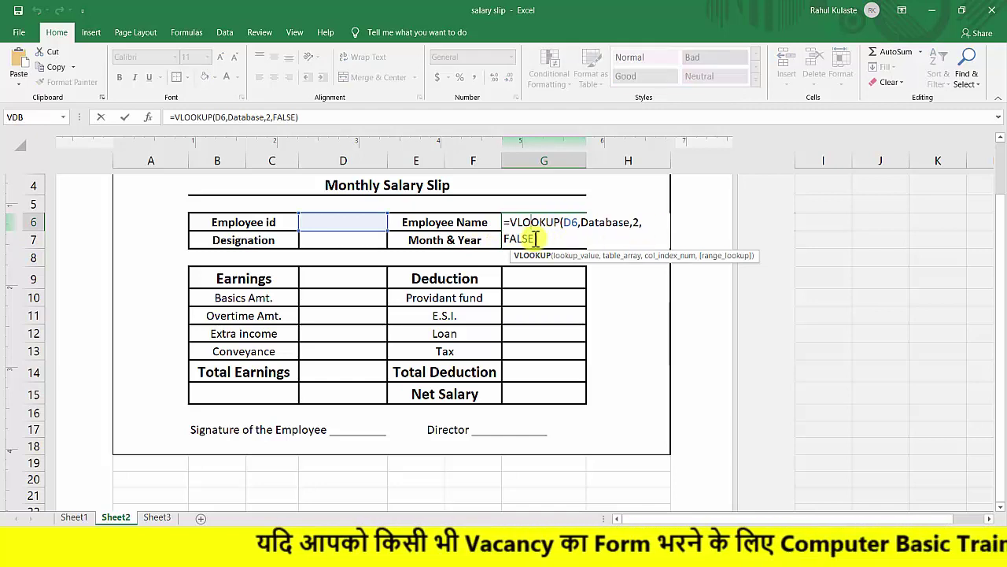
double_click(513, 238)
type("0")
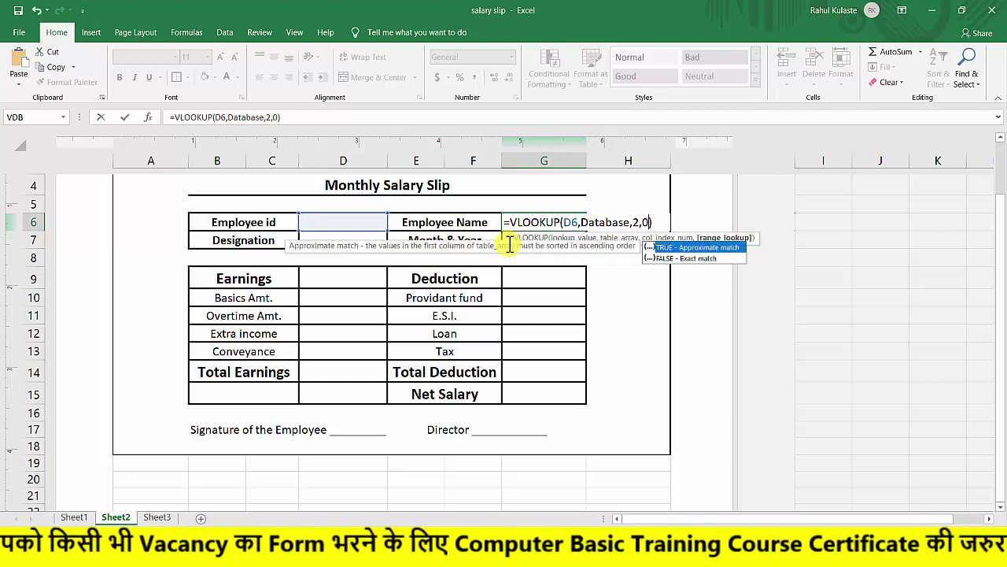
key("Return")
double_click(610, 221)
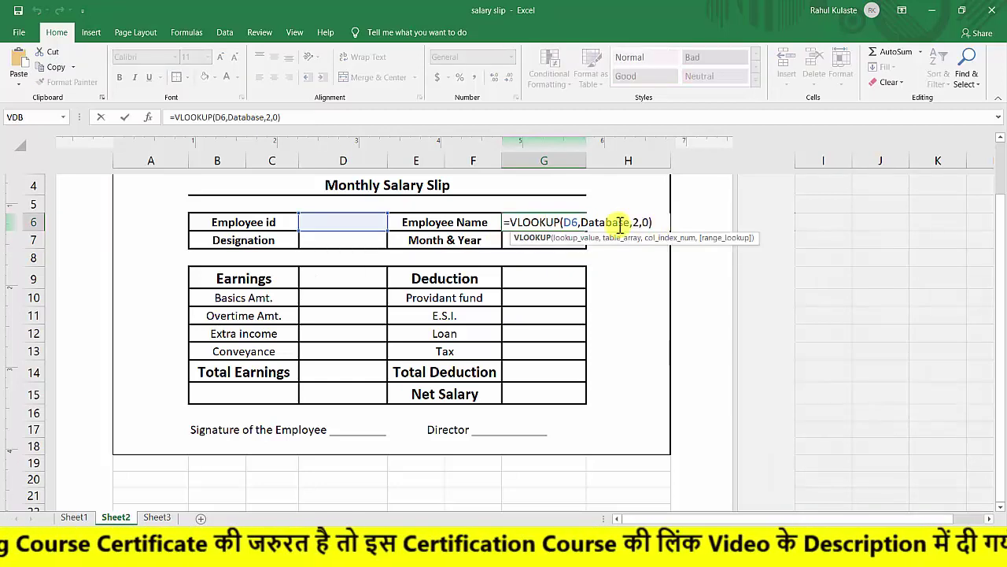
left_click(636, 222)
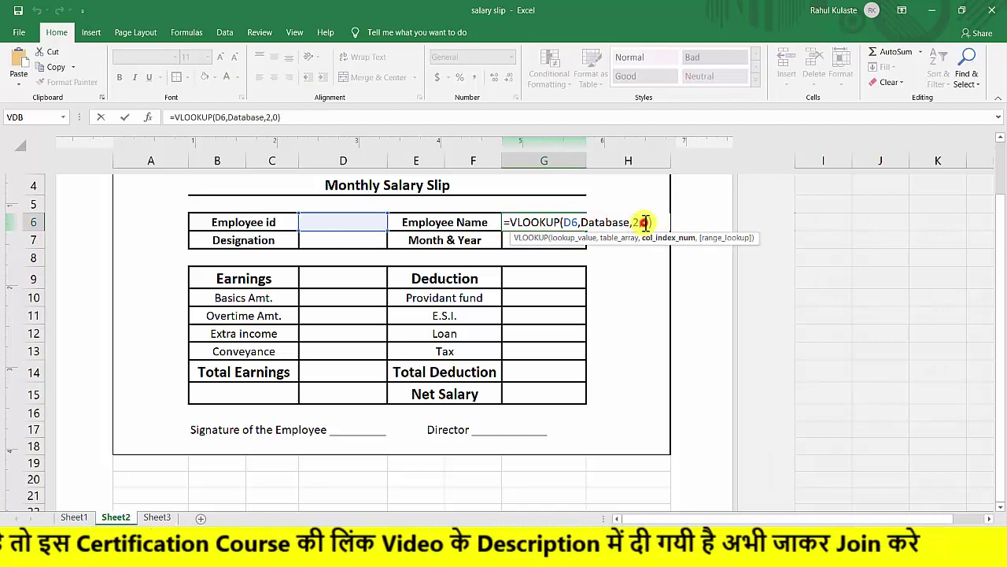
left_click(643, 222)
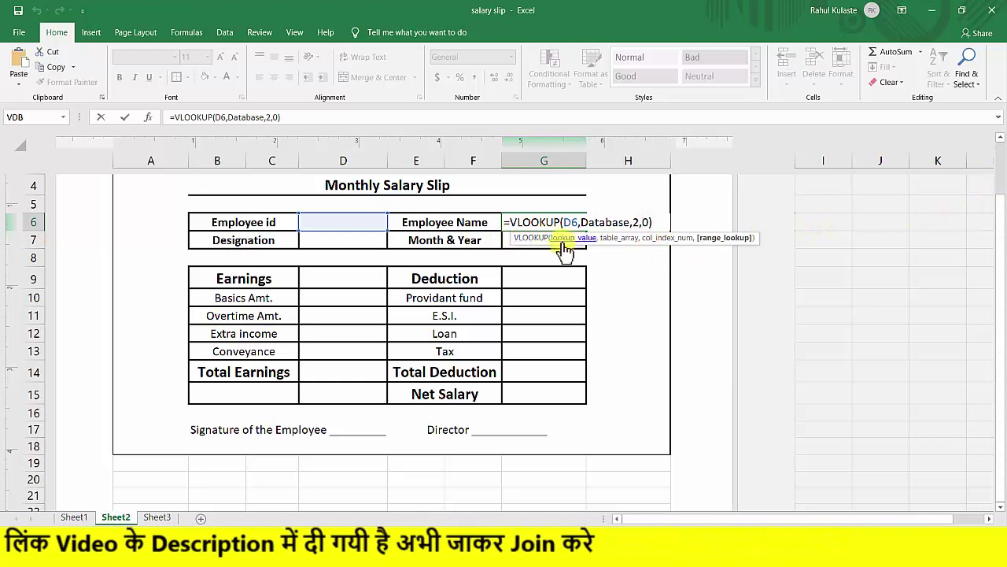
Change G6 to =IFERROR(VLOOKUP(D6,Database,2,0),"") so it stays blank without an id.
left_click(509, 221)
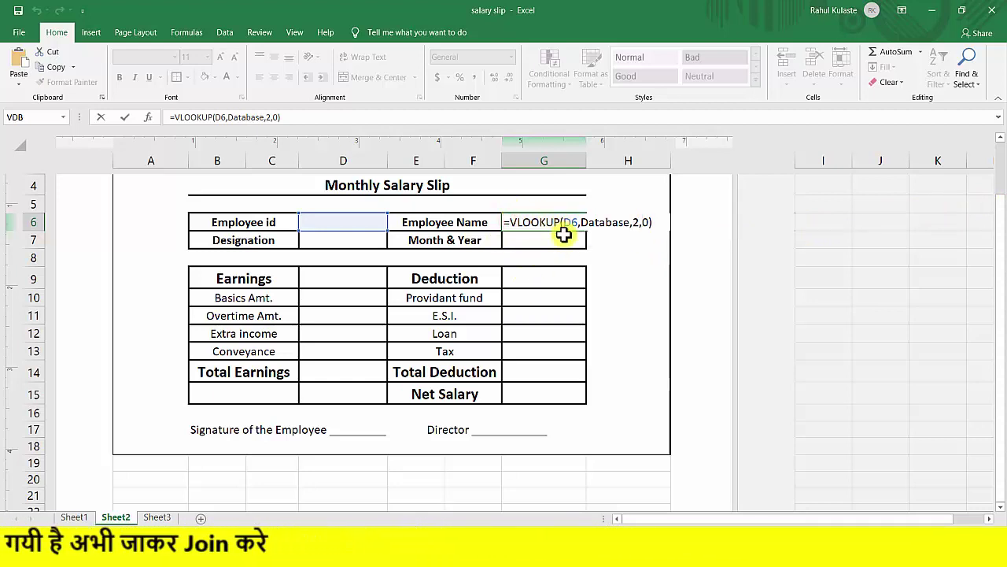
type("(")
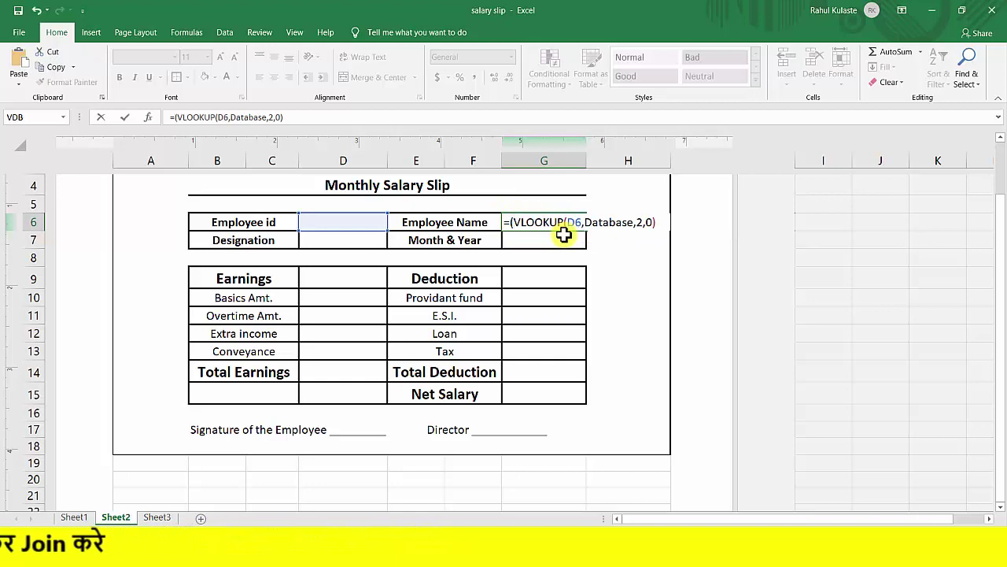
type("if")
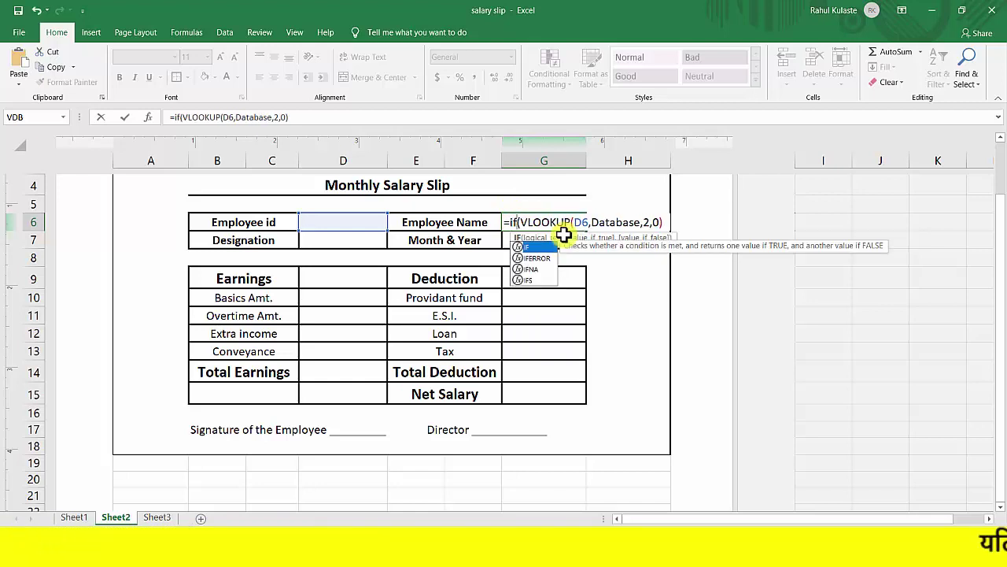
type("error")
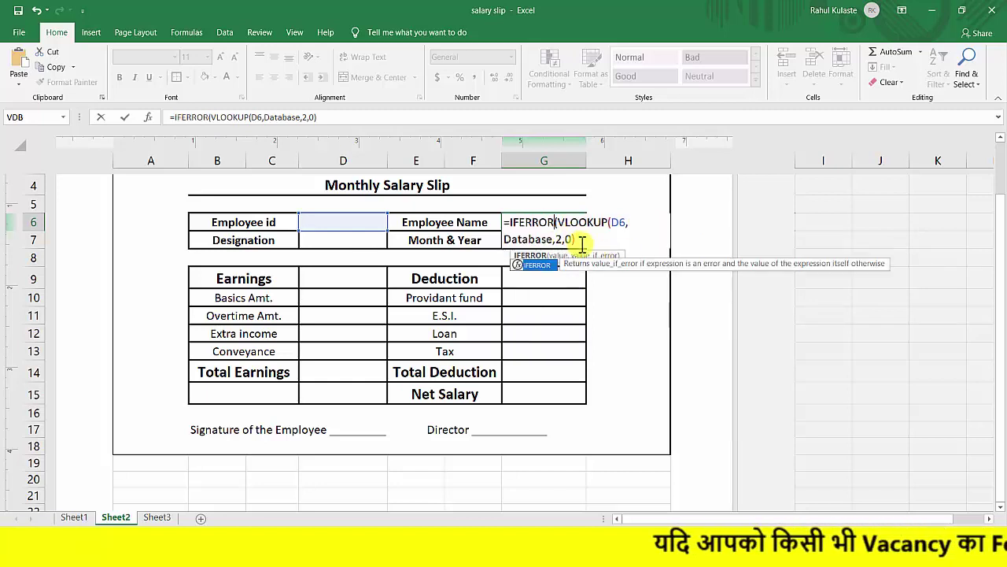
left_click(575, 241)
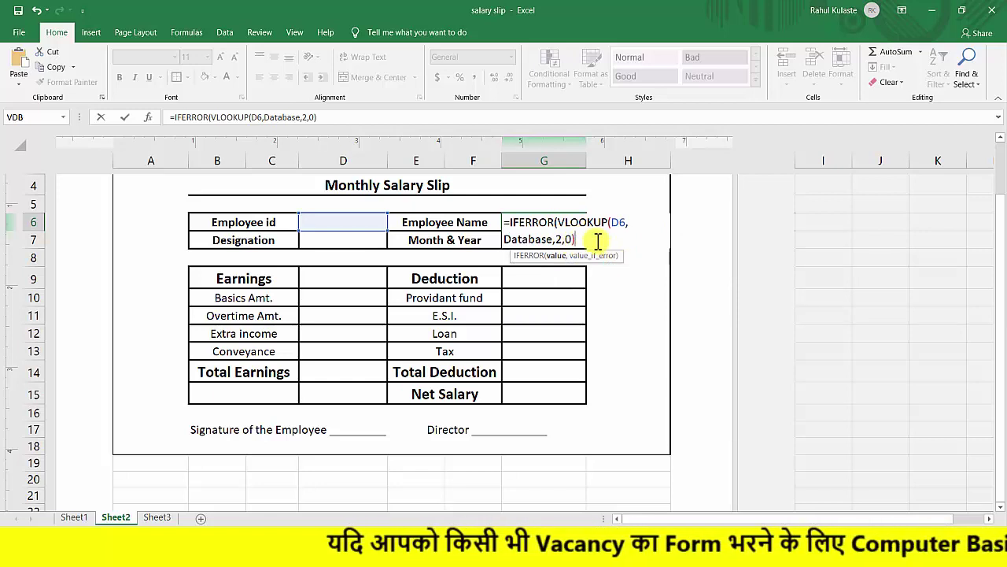
type(",\"\"")
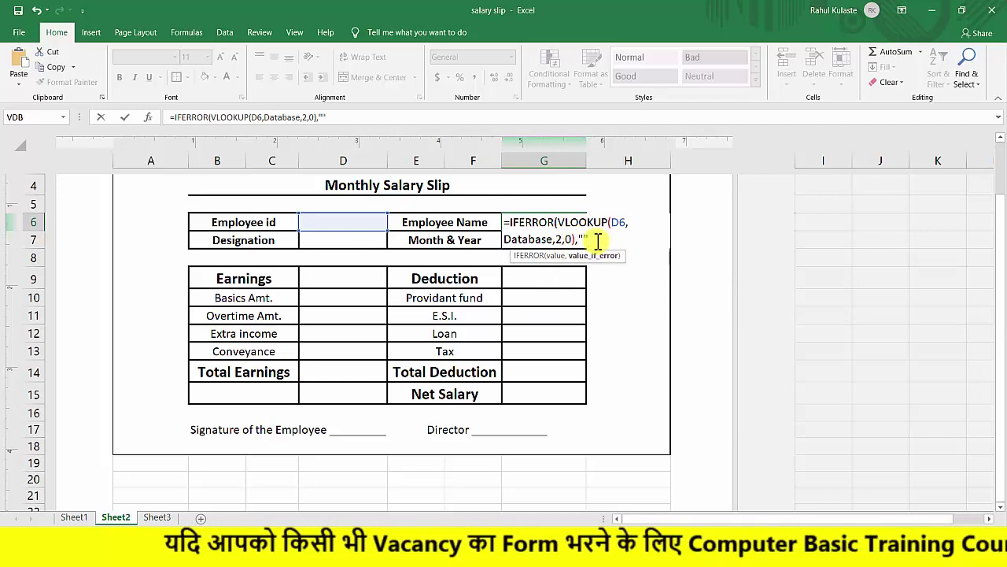
type(")")
key("Return")
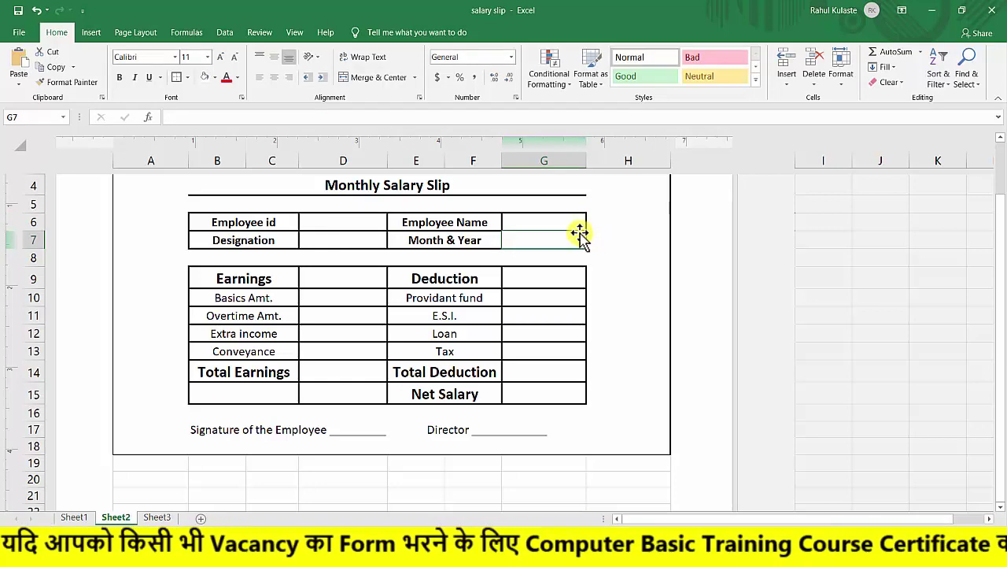
Enter A101 as the Employee id in D6 and check G6's IFERROR lookup formula.
left_click(349, 223)
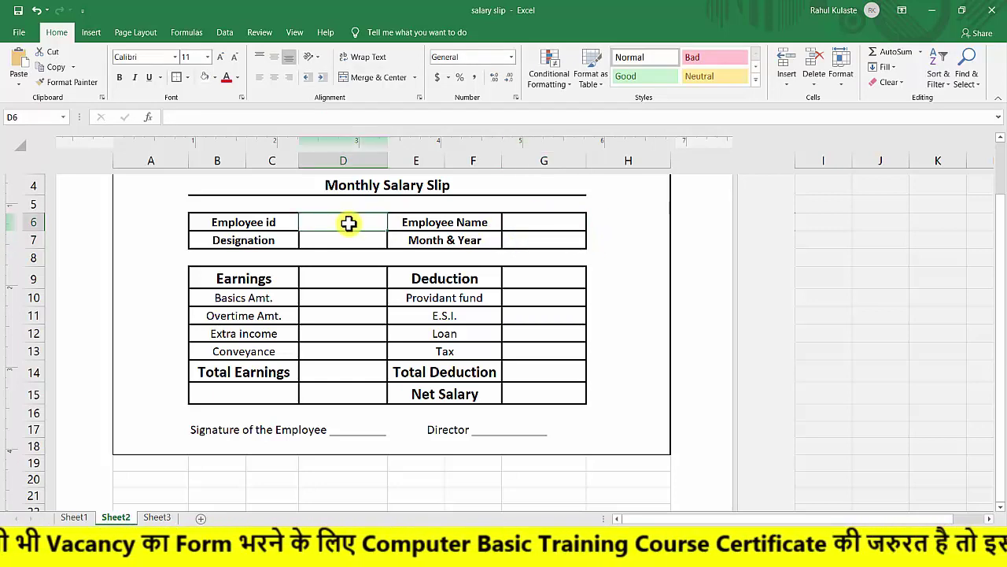
type("A")
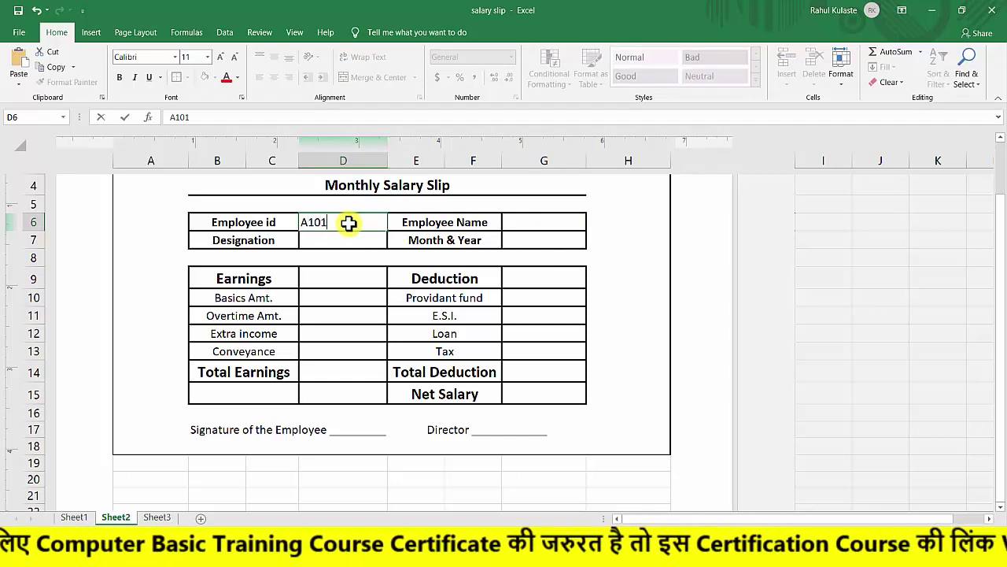
type("101")
key("Return")
left_click(543, 224)
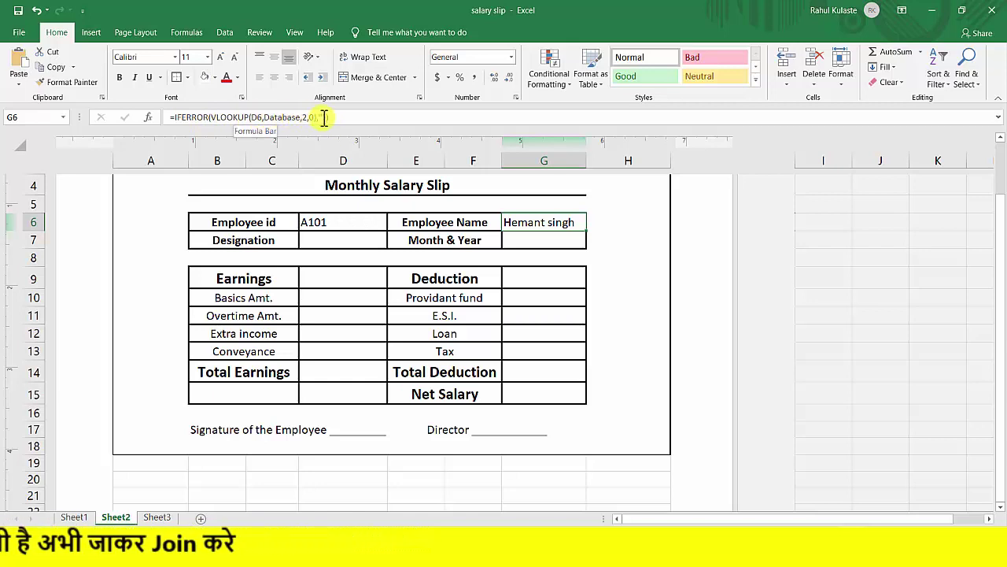
Paste G6's IFERROR lookup formula into the Designation cell D7.
left_click(515, 240)
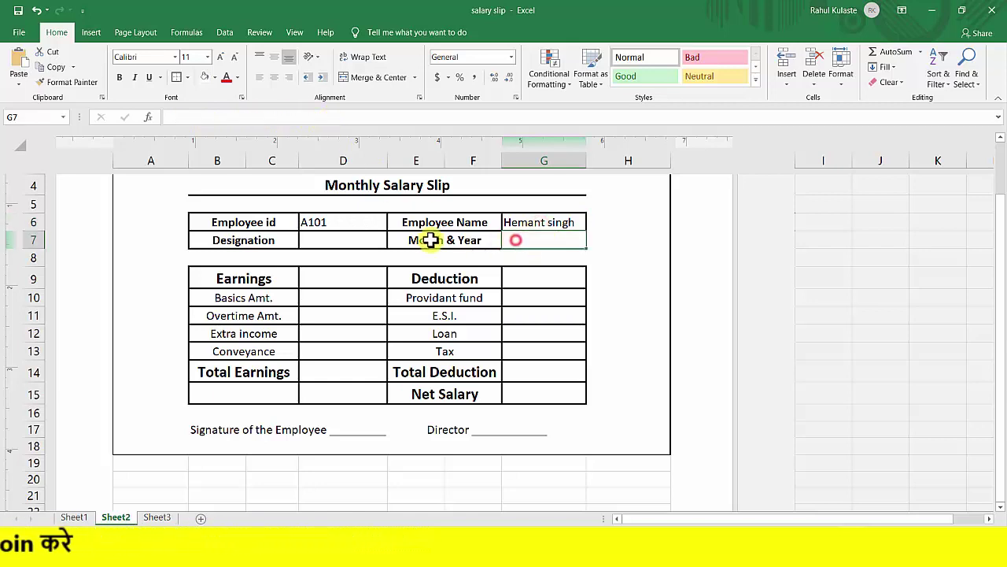
left_click(343, 238)
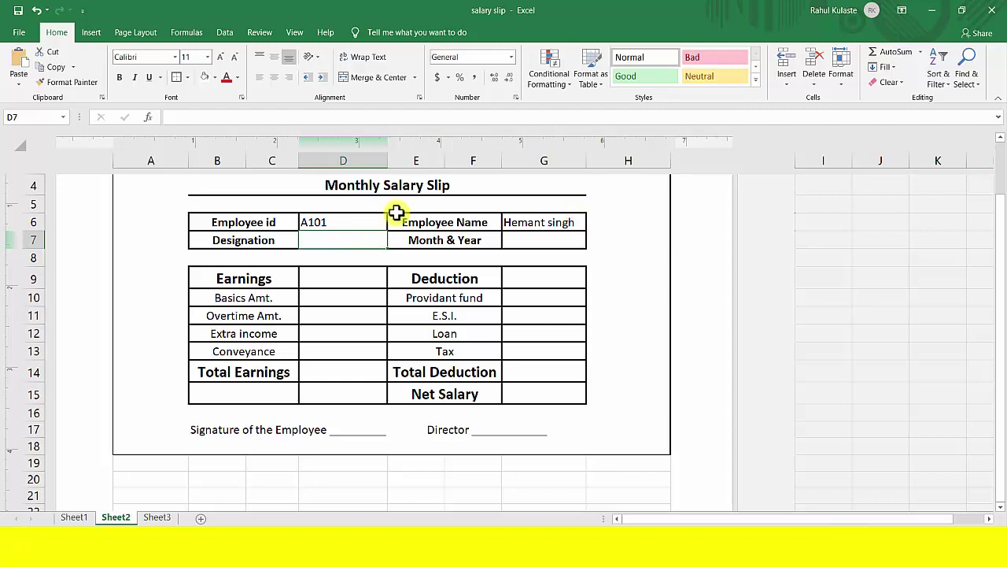
left_click(544, 222)
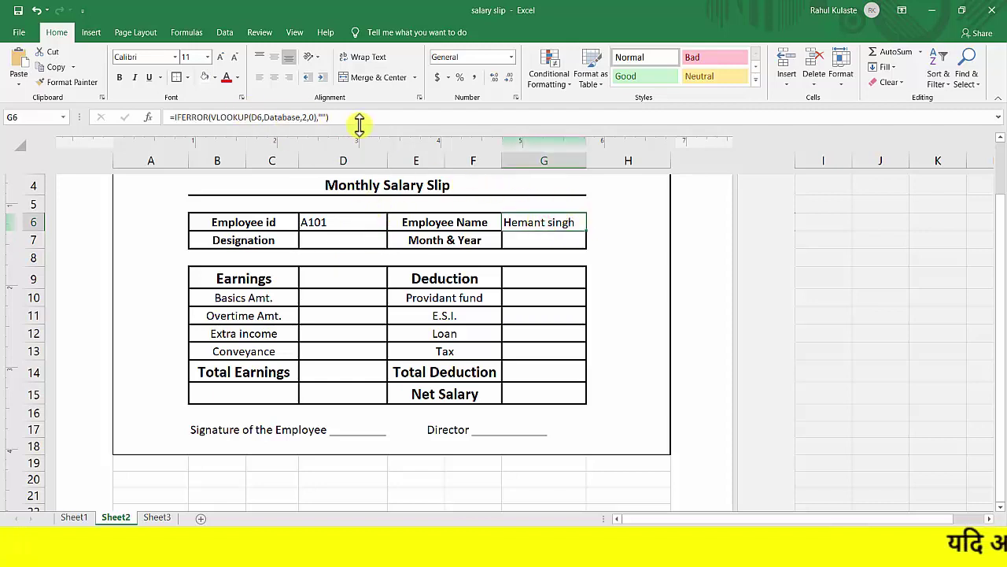
left_click_drag(358, 117, 158, 117)
key("ctrl+c")
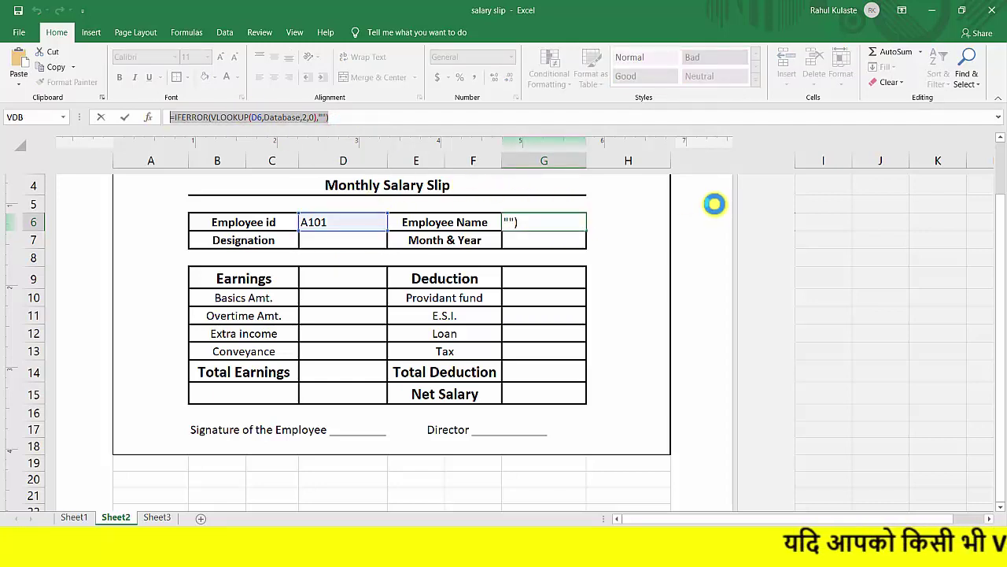
left_click(360, 116)
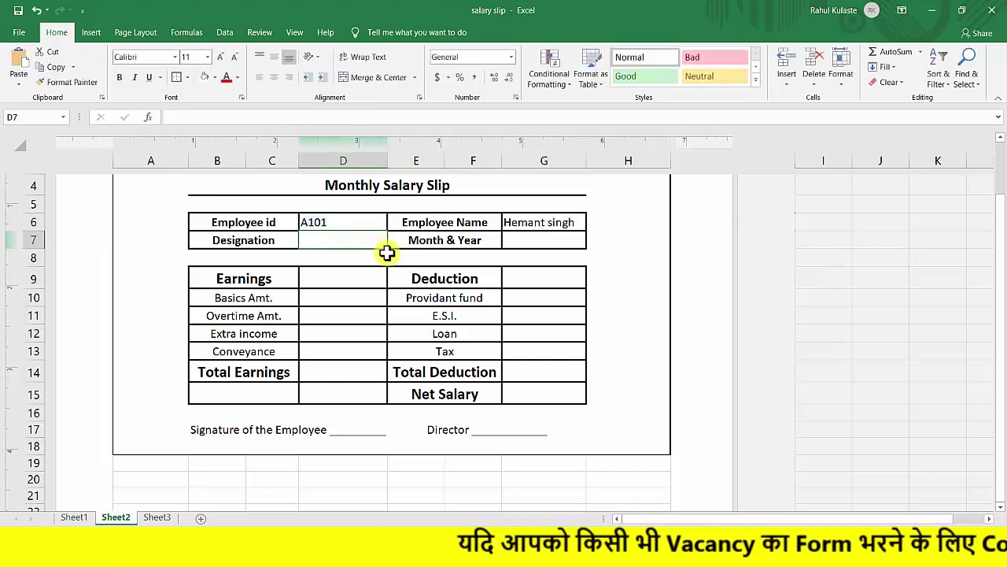
key("ctrl+v")
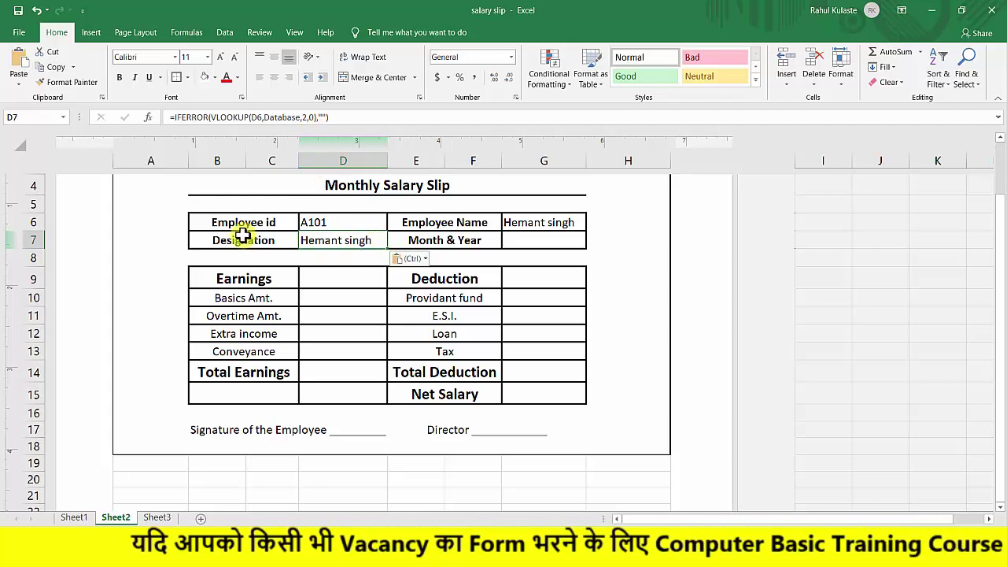
After checking Sheet1's column order, change D7's column index to 3 to show Supervisor.
left_click(75, 517)
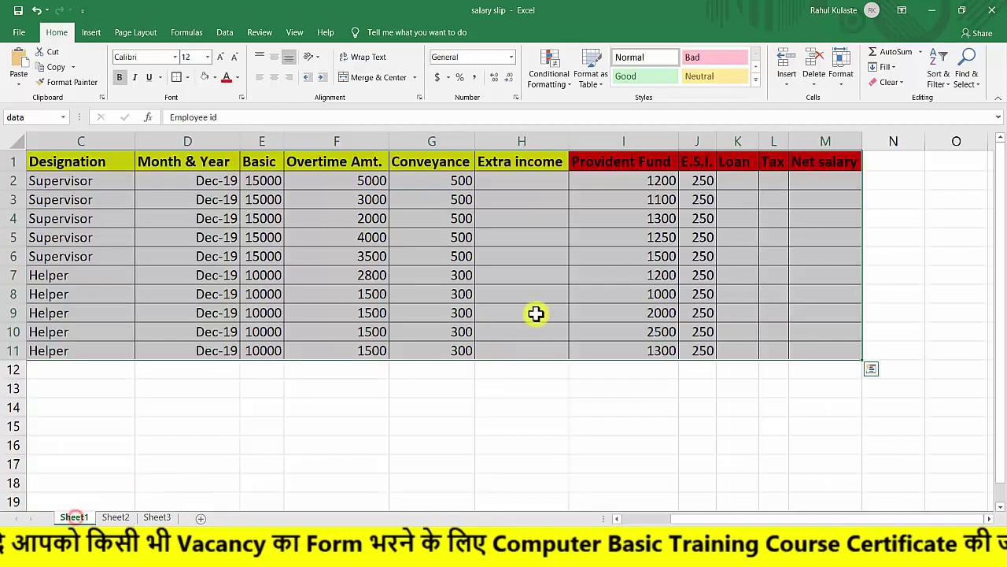
left_click(167, 285)
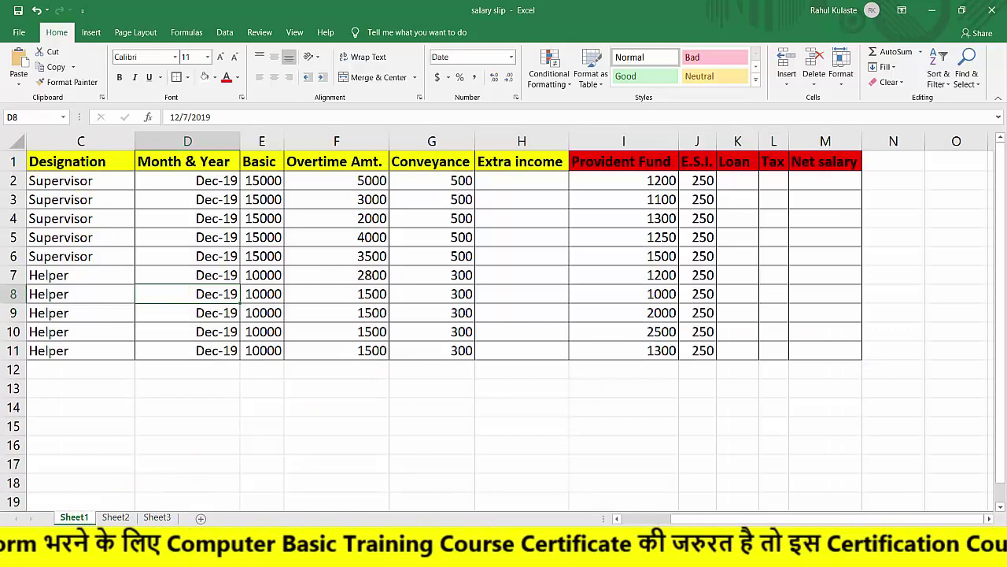
left_click_drag(690, 520, 580, 479)
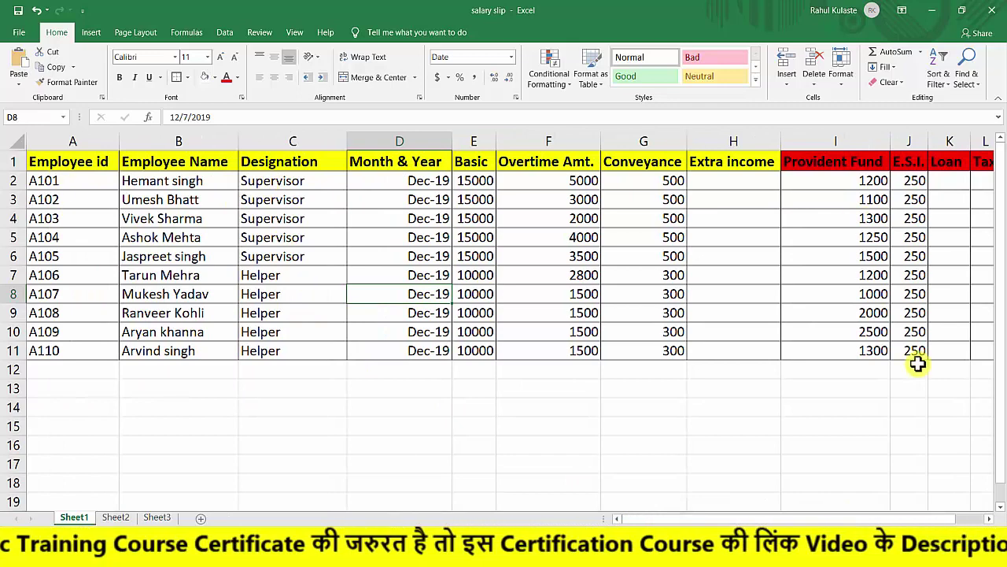
left_click(117, 517)
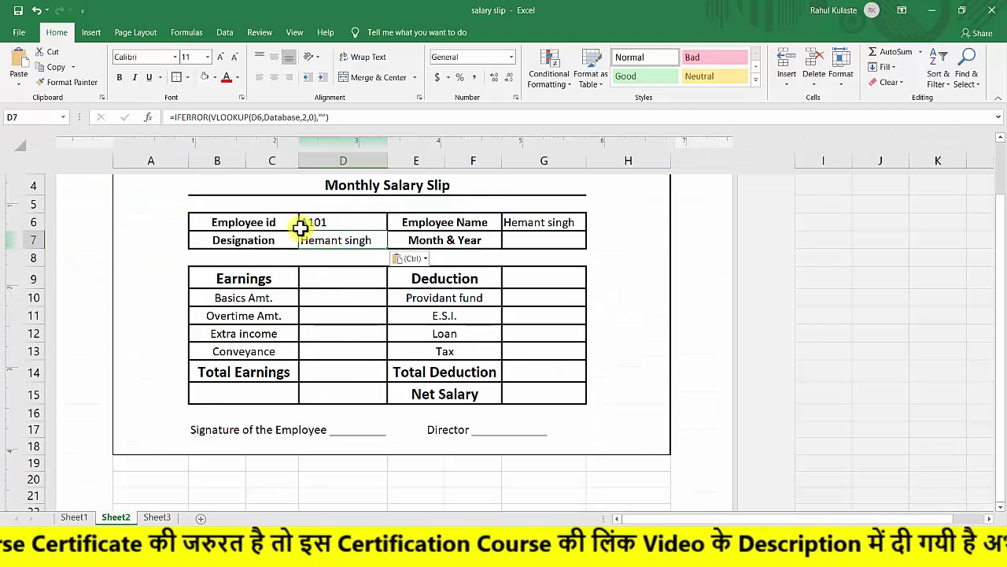
double_click(348, 240)
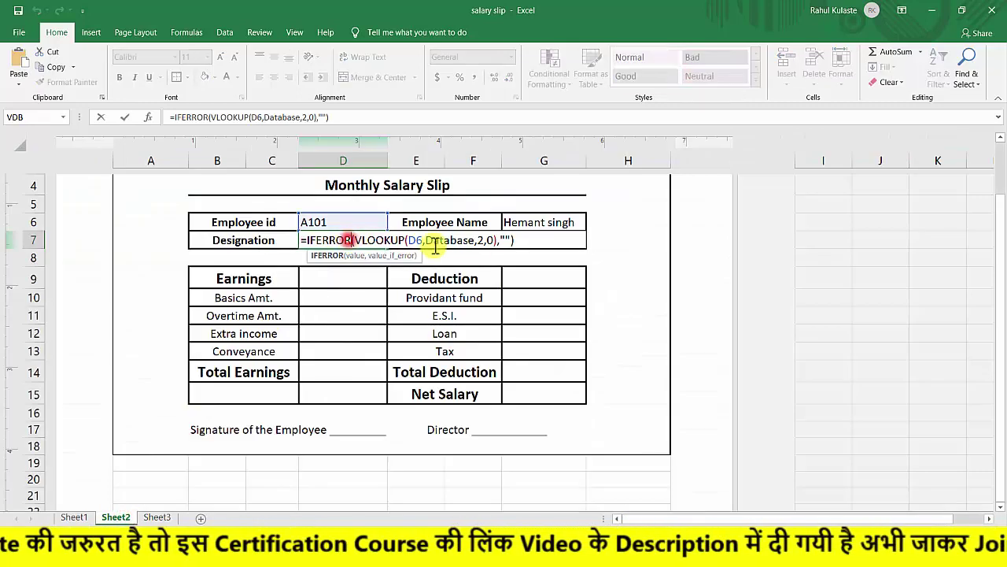
left_click(485, 240)
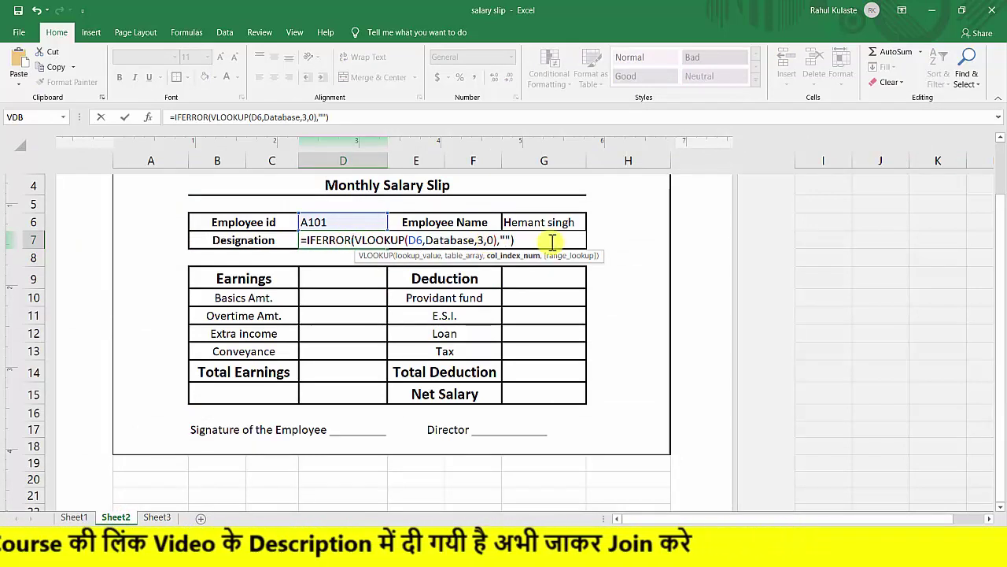
type("3")
key("Return")
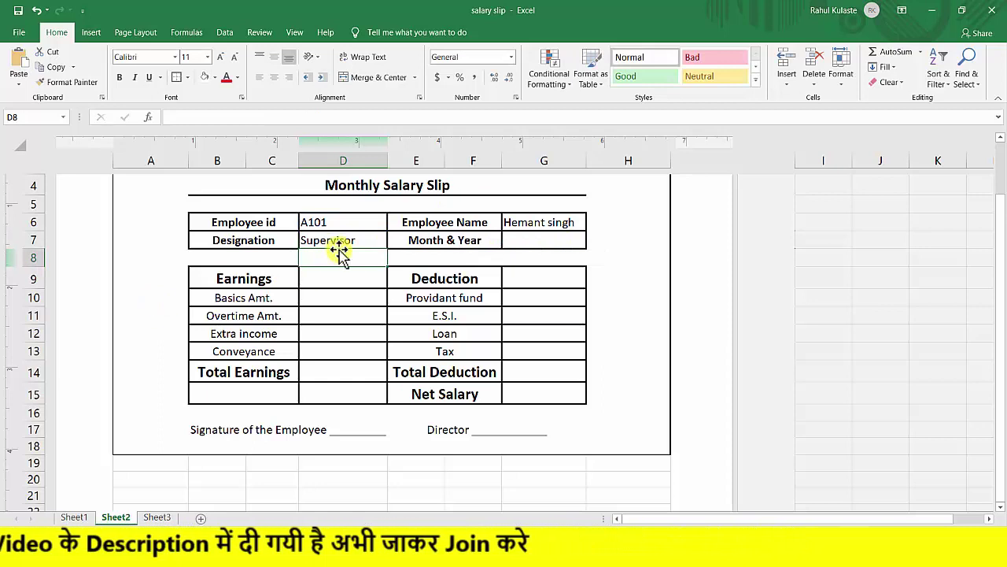
left_click(524, 240)
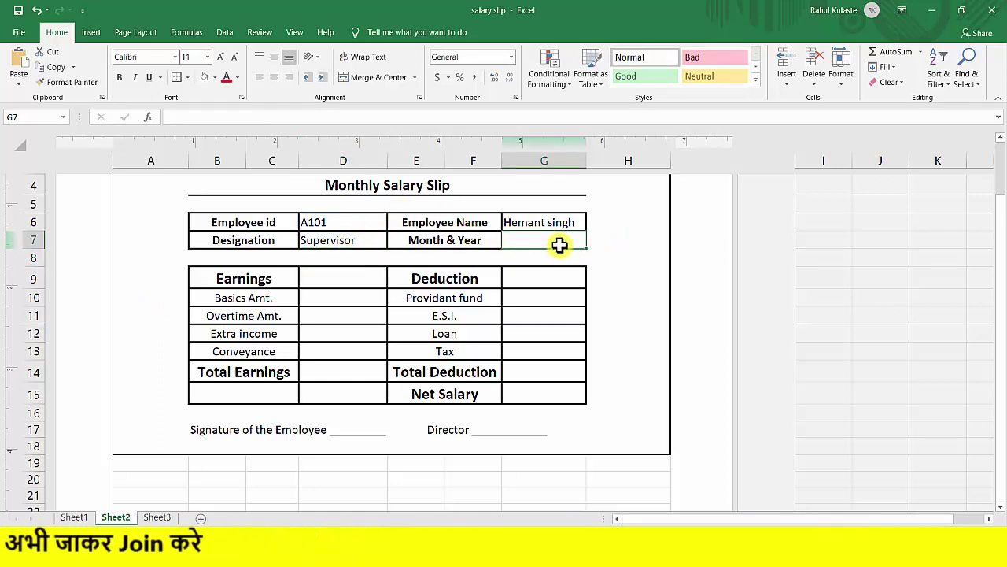
Paste the lookup into G7 using column 4 and date-format it to show 1-Dec-19.
key("ctrl+v")
double_click(570, 243)
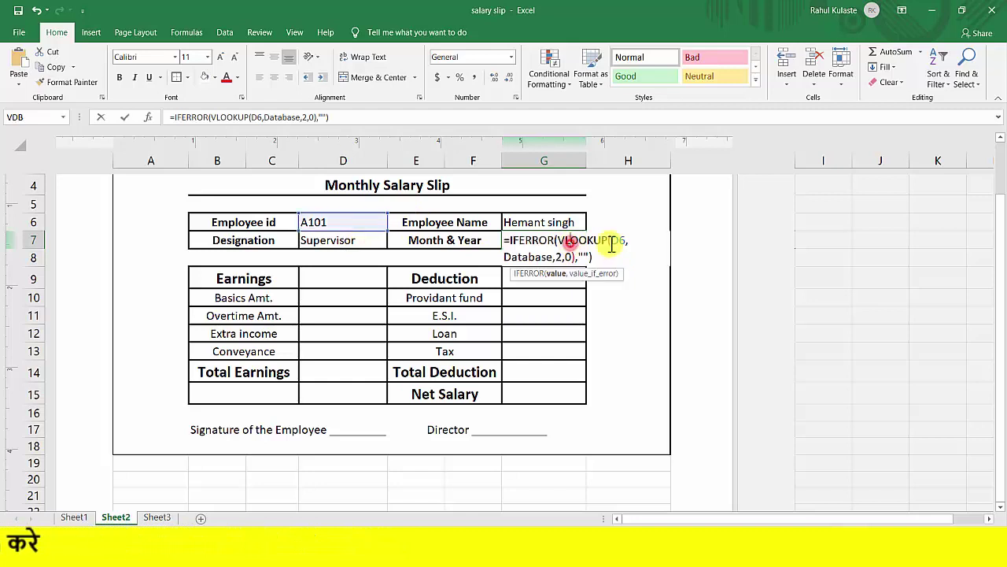
left_click(561, 258)
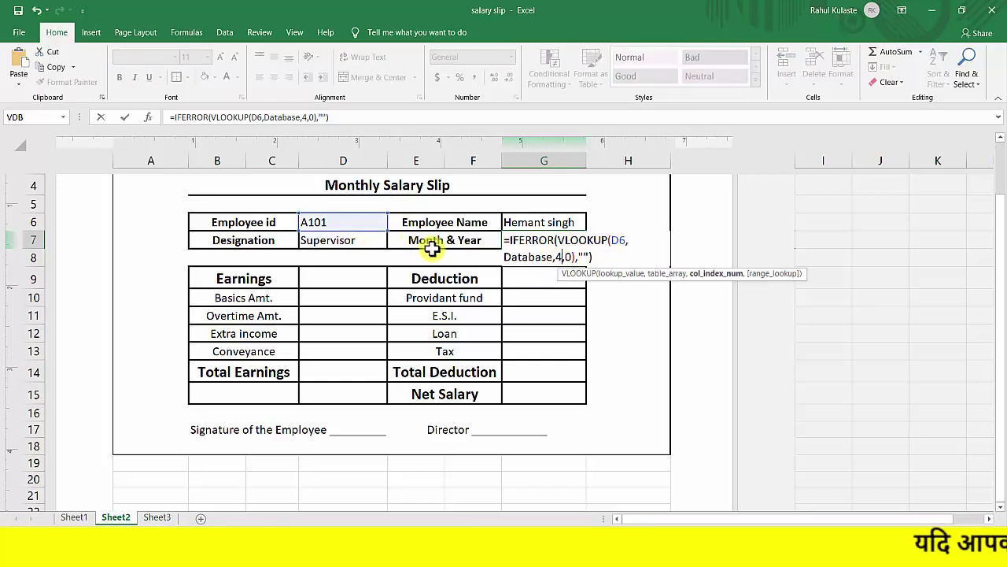
key("Return")
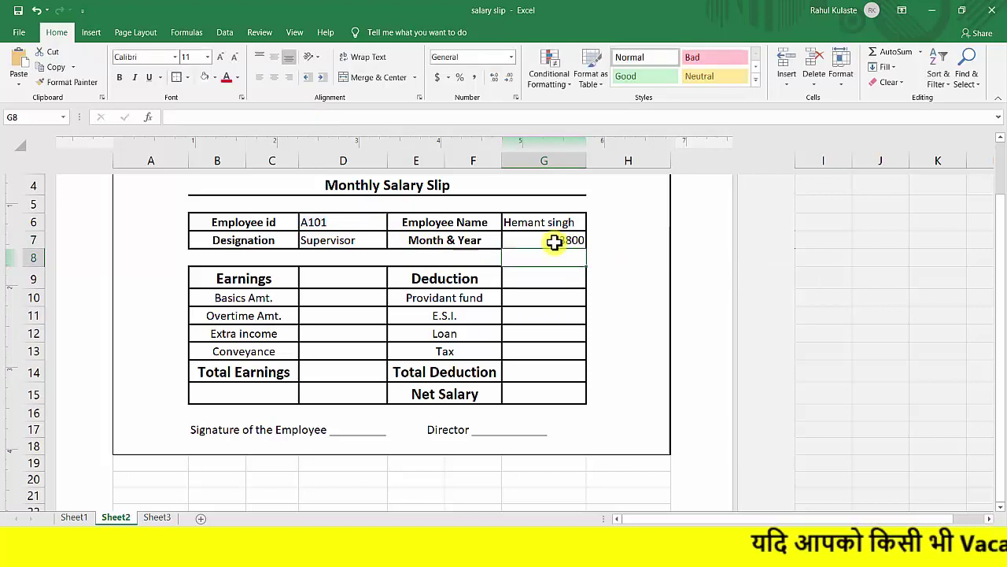
left_click(553, 240)
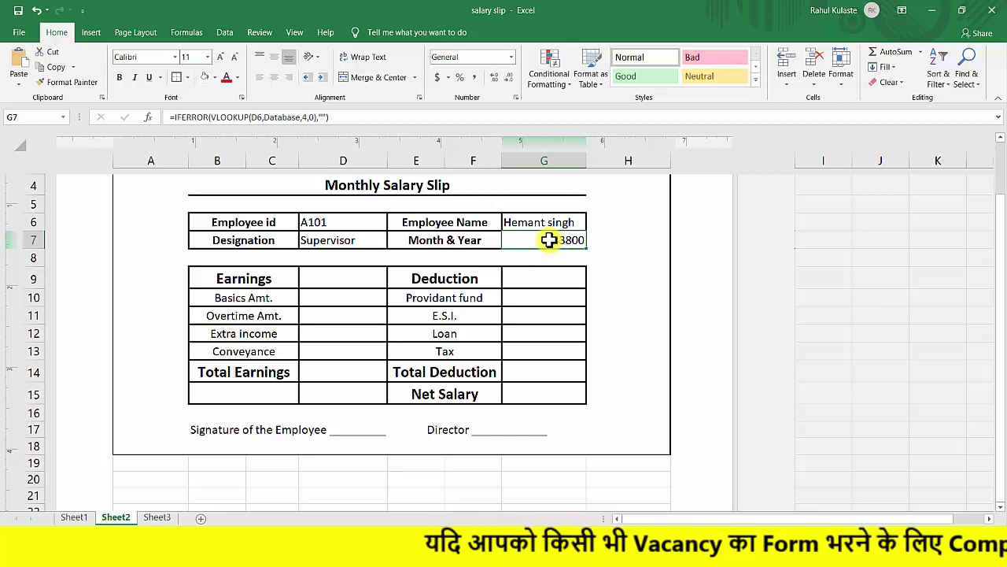
key("ctrl+shift+3")
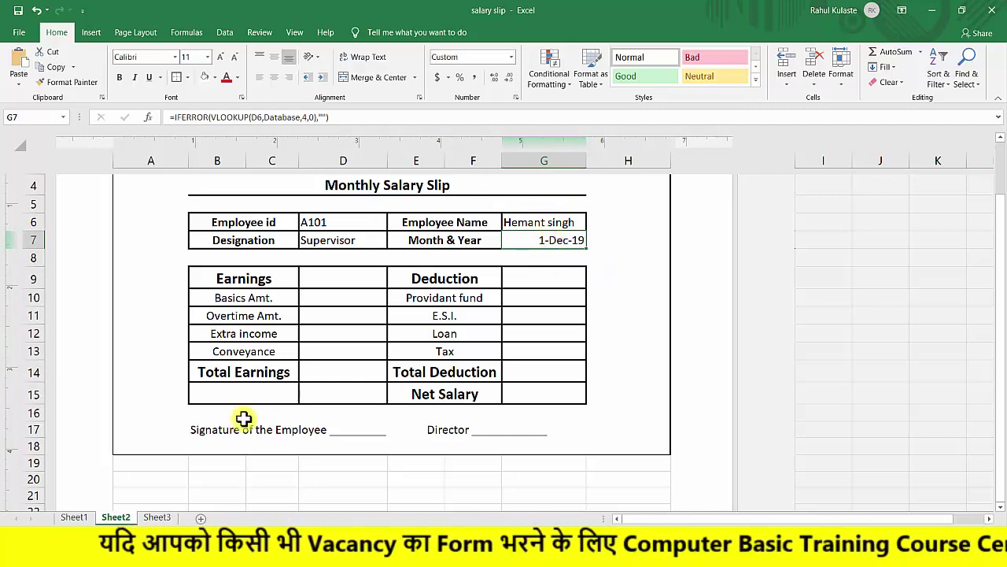
left_click(83, 517)
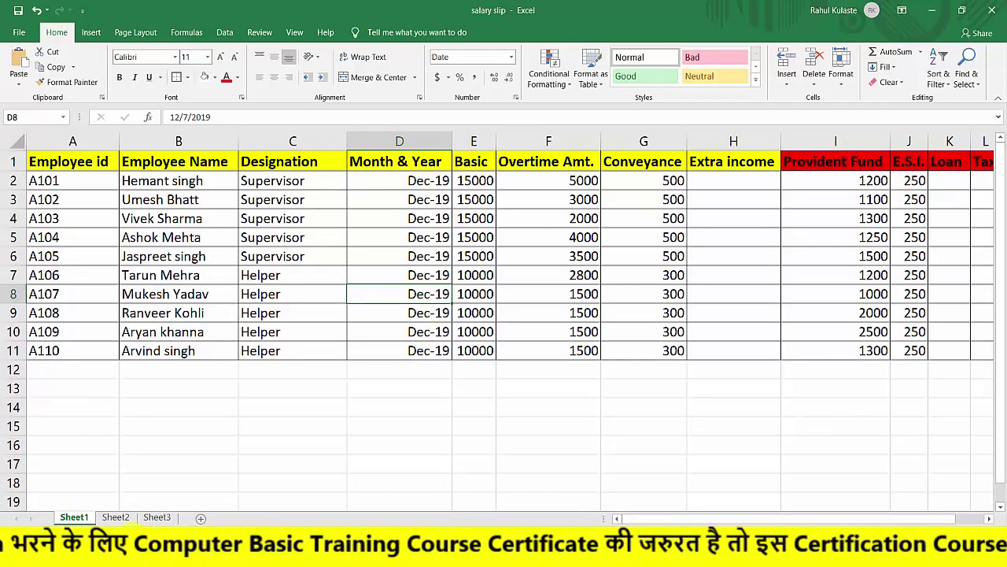
On Sheet2, reset the Month & Year value in G7 to General format.
left_click(114, 516)
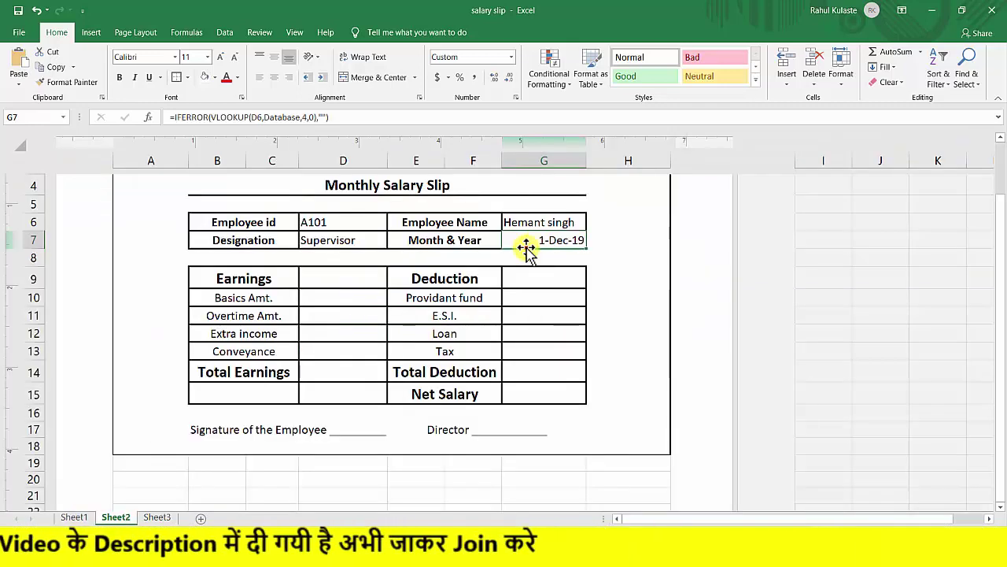
left_click(510, 59)
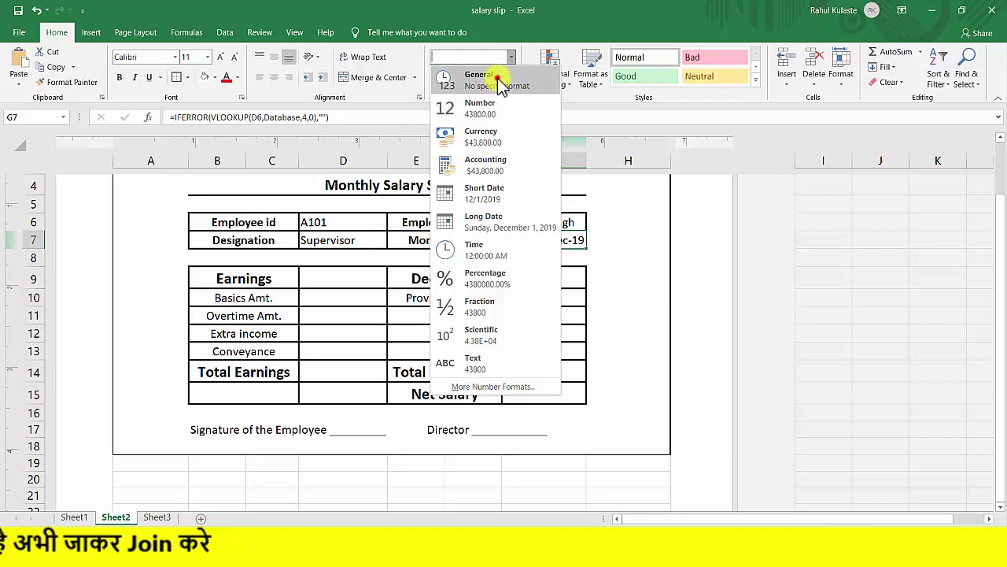
left_click(501, 83)
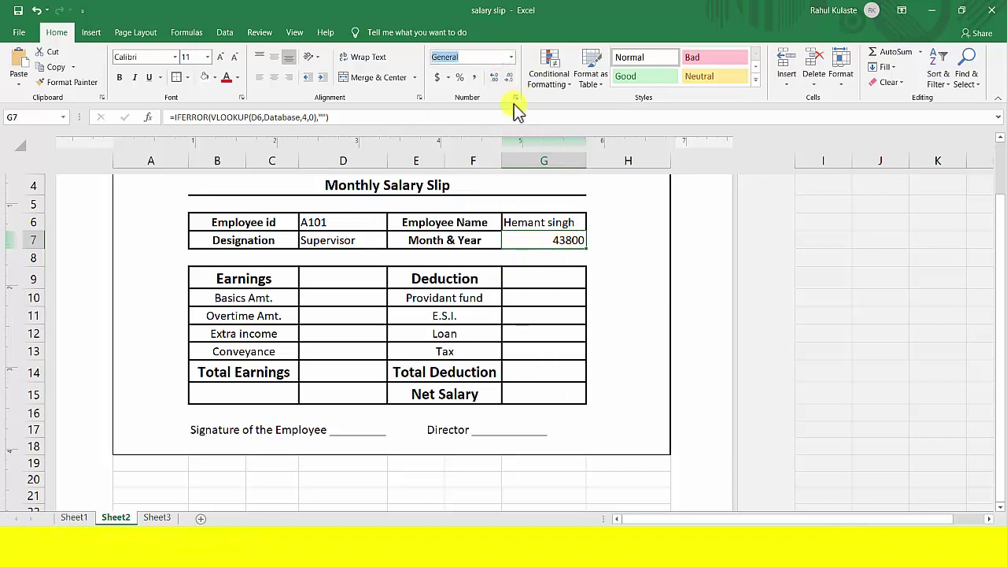
Format Month & Year with the Mar-12 date type so it reads Dec-19.
left_click(510, 57)
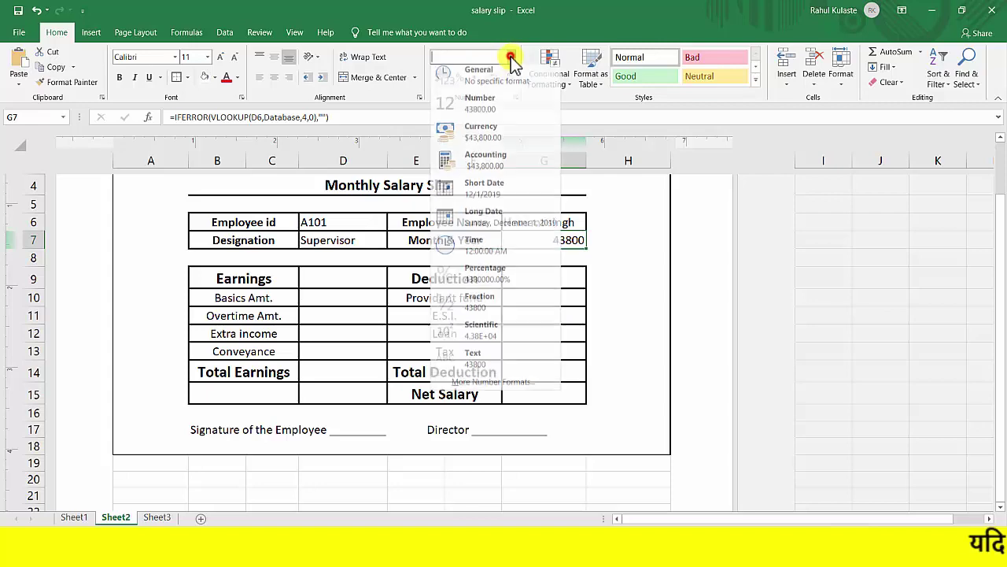
left_click(492, 385)
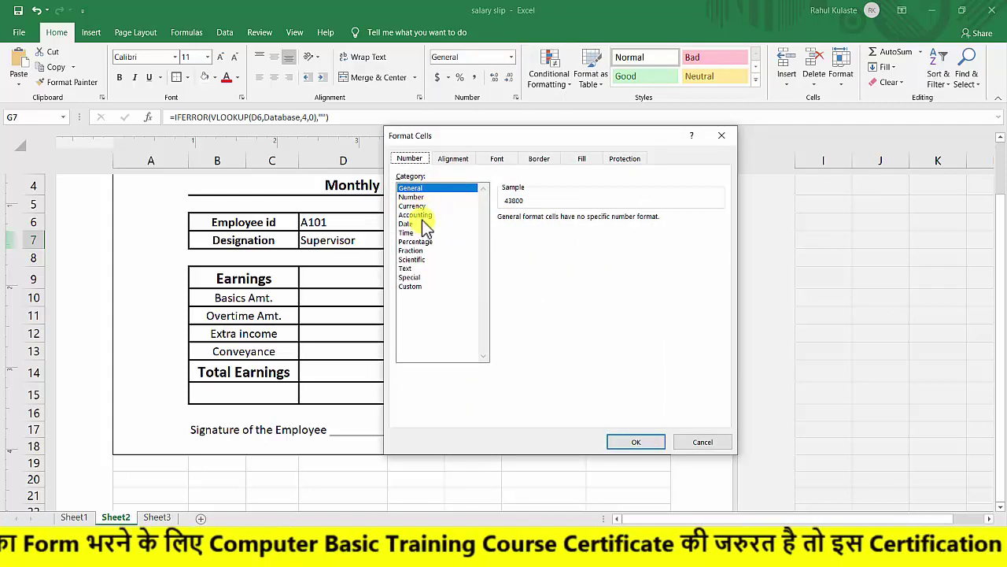
left_click(413, 251)
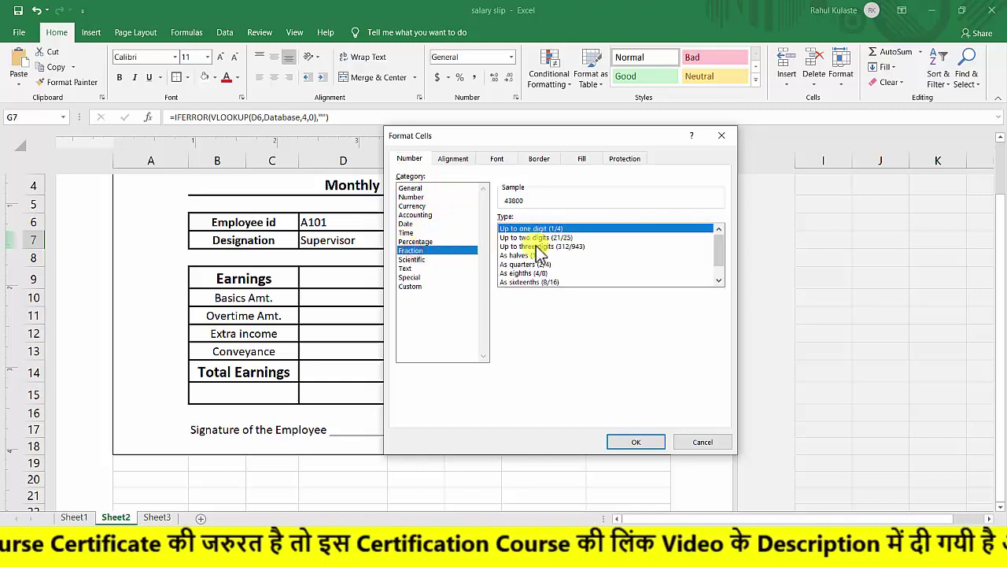
left_click(413, 241)
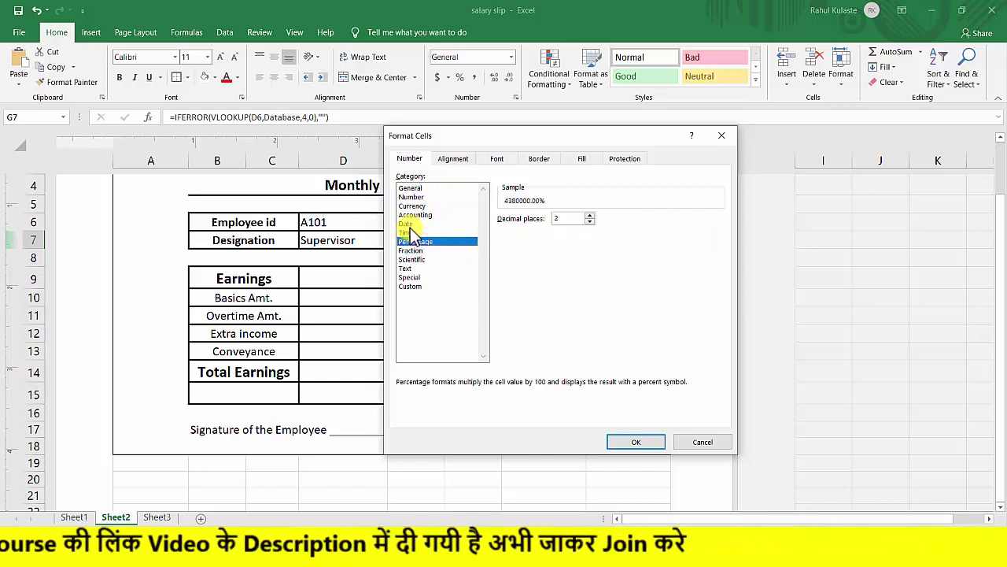
left_click(407, 224)
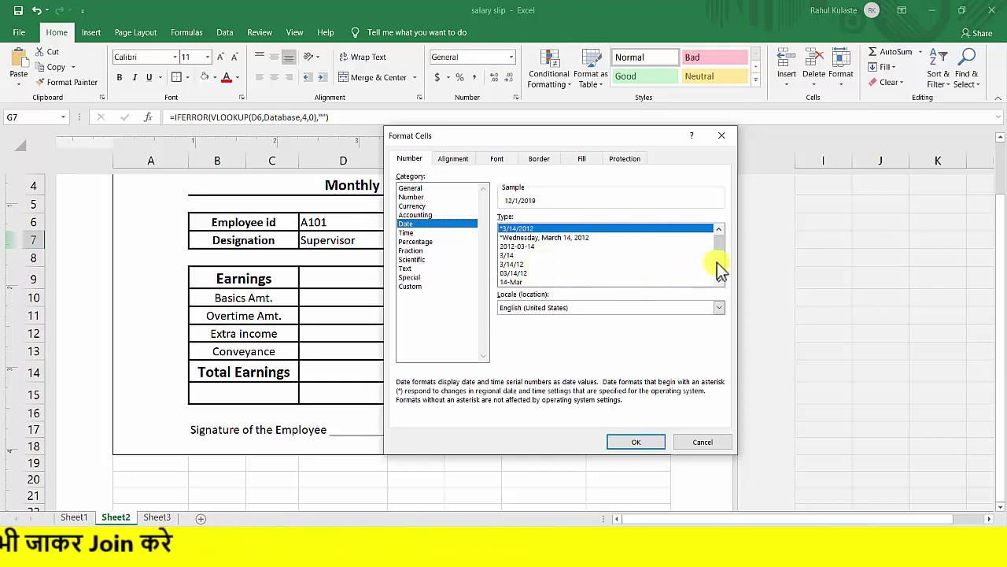
left_click_drag(717, 248, 720, 263)
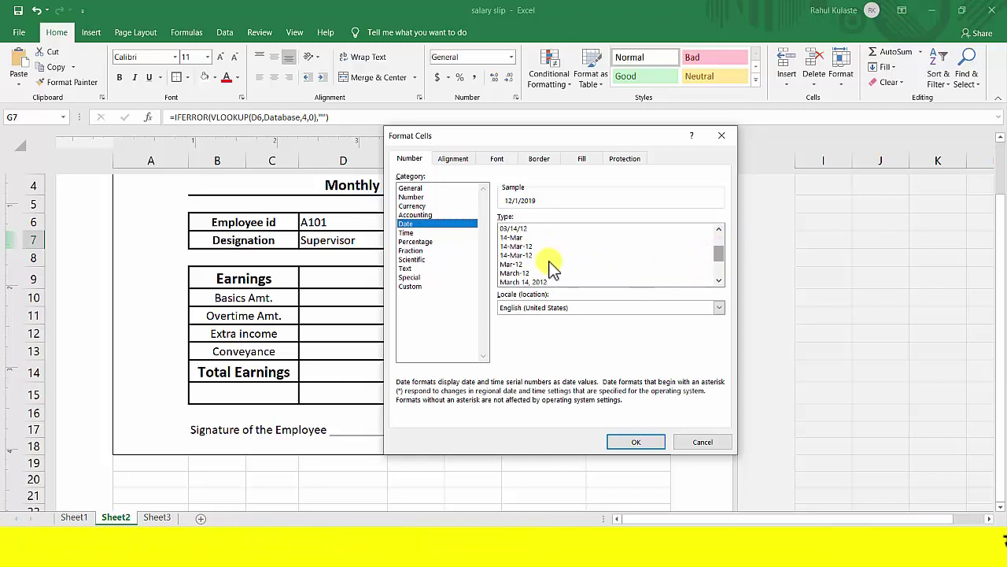
left_click(519, 264)
left_click(632, 441)
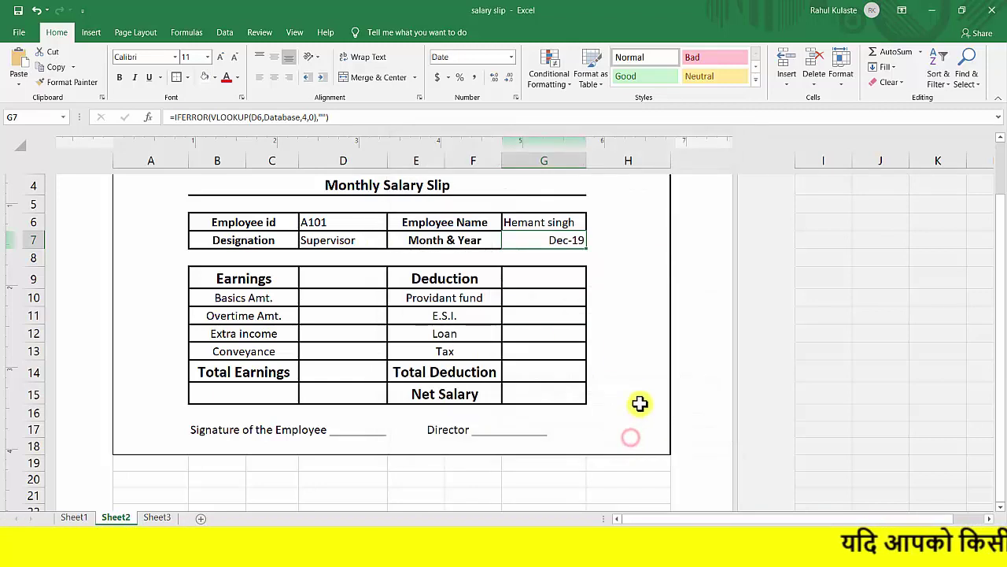
Bring the employee data on Sheet1 back into view.
left_click(543, 244)
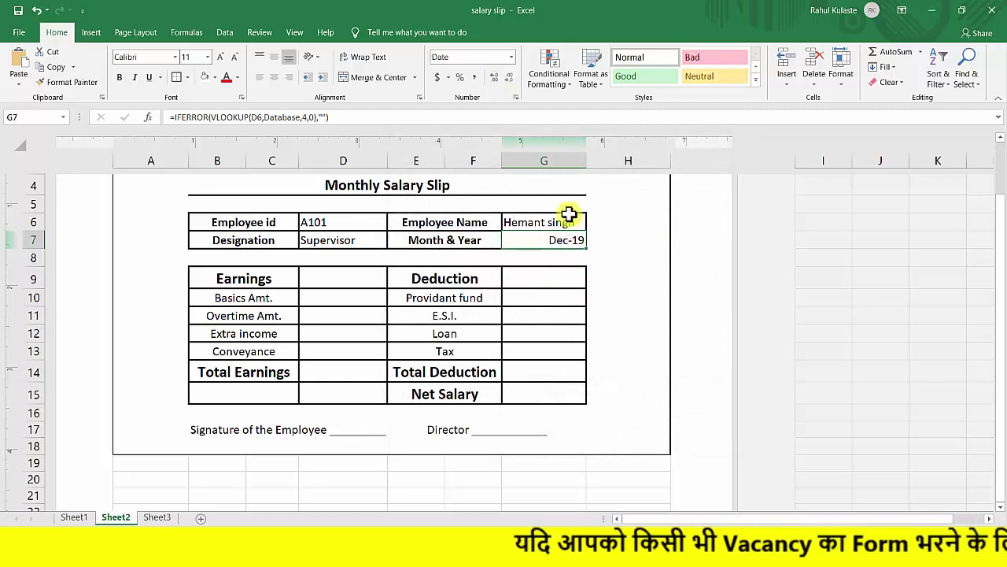
left_click(521, 240)
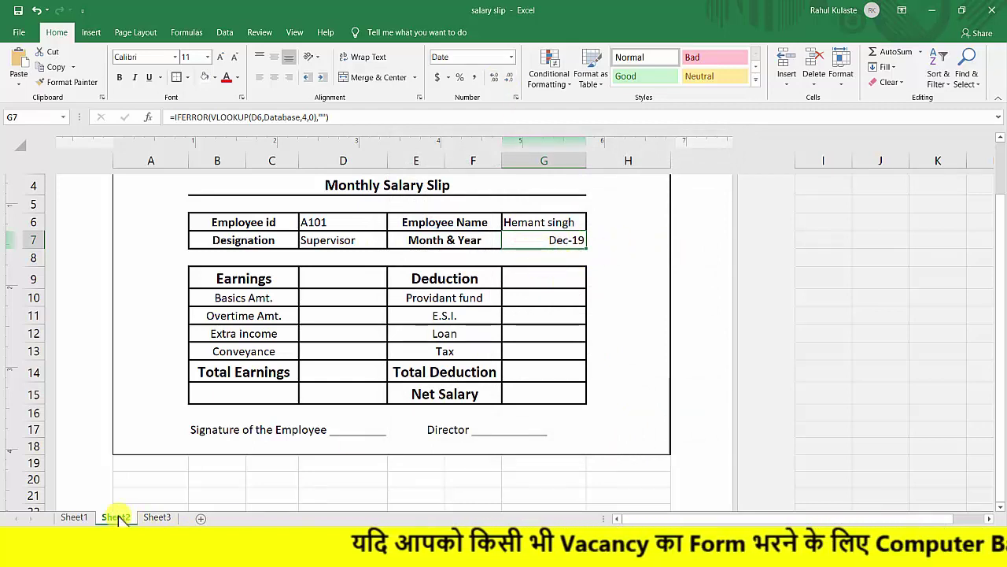
left_click(74, 517)
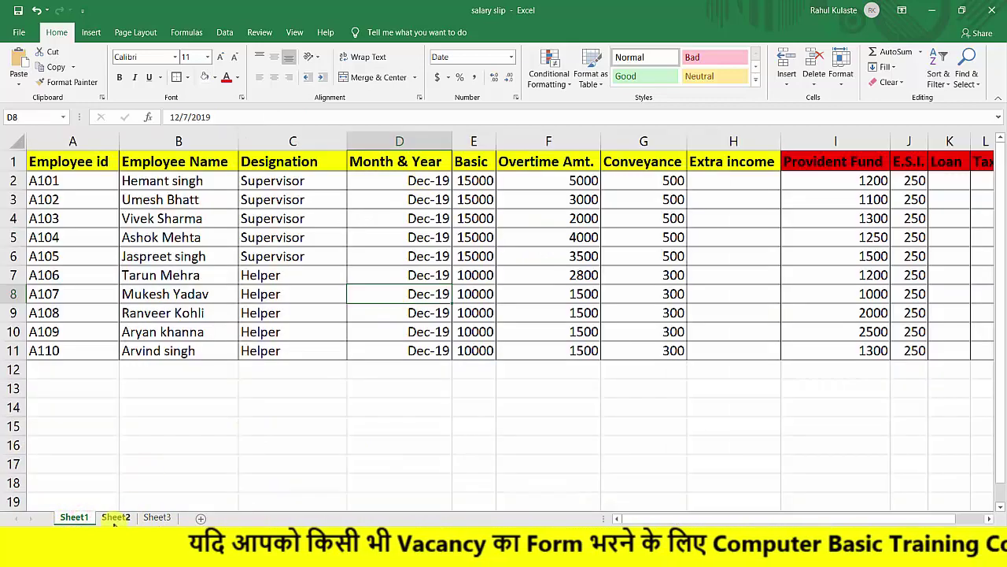
Paste the lookup into Basics Amt. D10 and set its column index to 5, showing 15000.
left_click(114, 520)
left_click(328, 277)
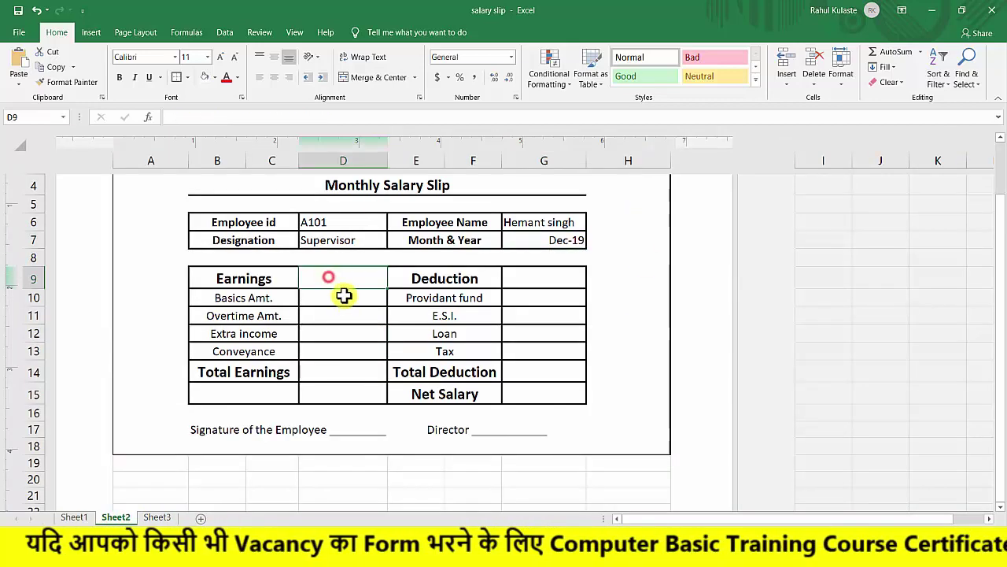
left_click(344, 296)
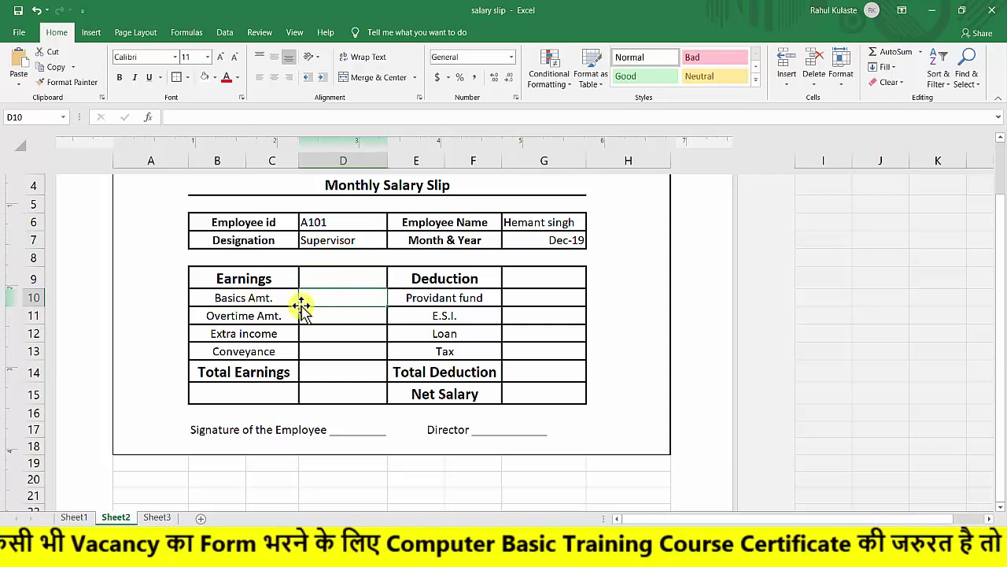
type("=IFERROR(VLOOKUP(D6,Database,2,0),\"\")")
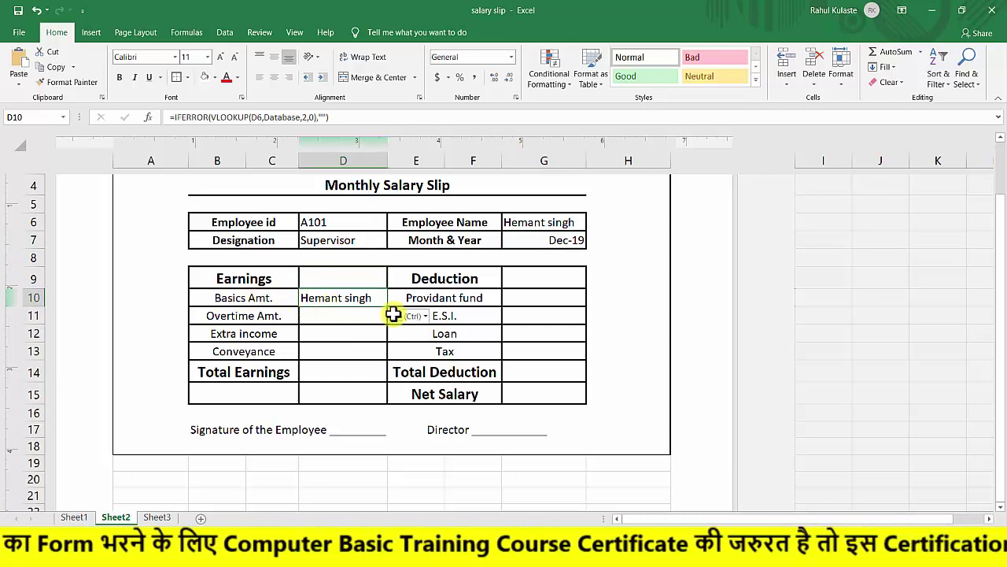
double_click(345, 297)
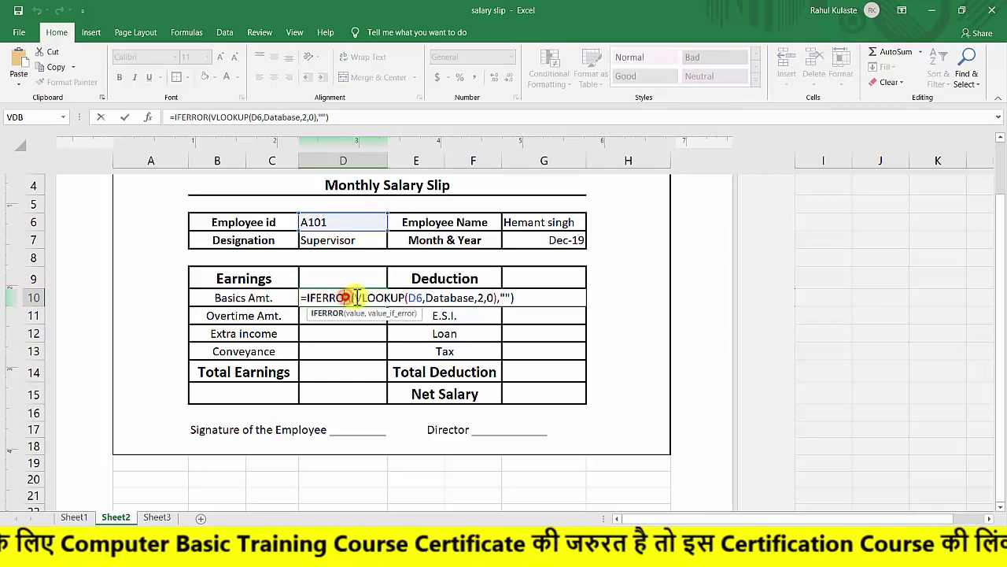
left_click(483, 298)
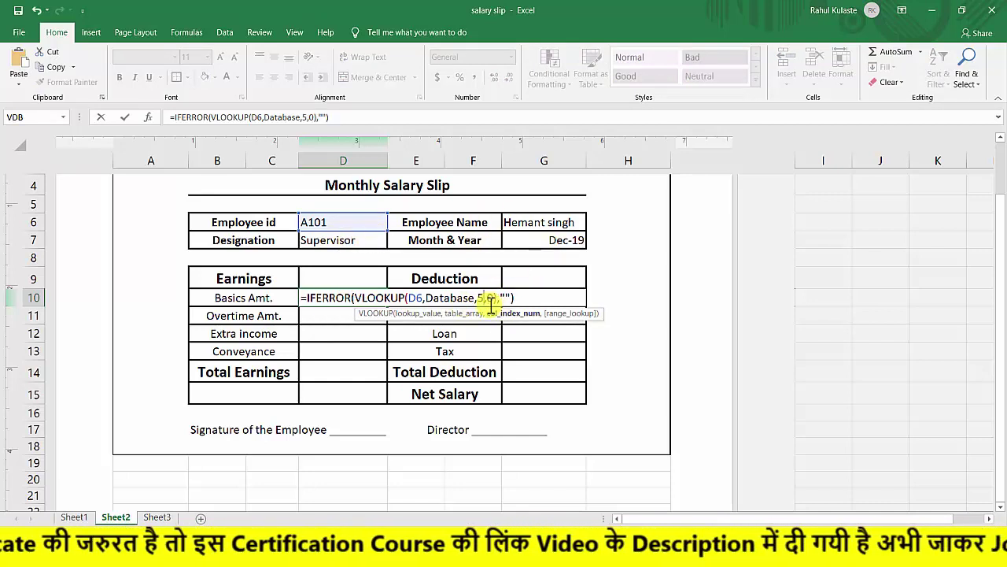
key("Return")
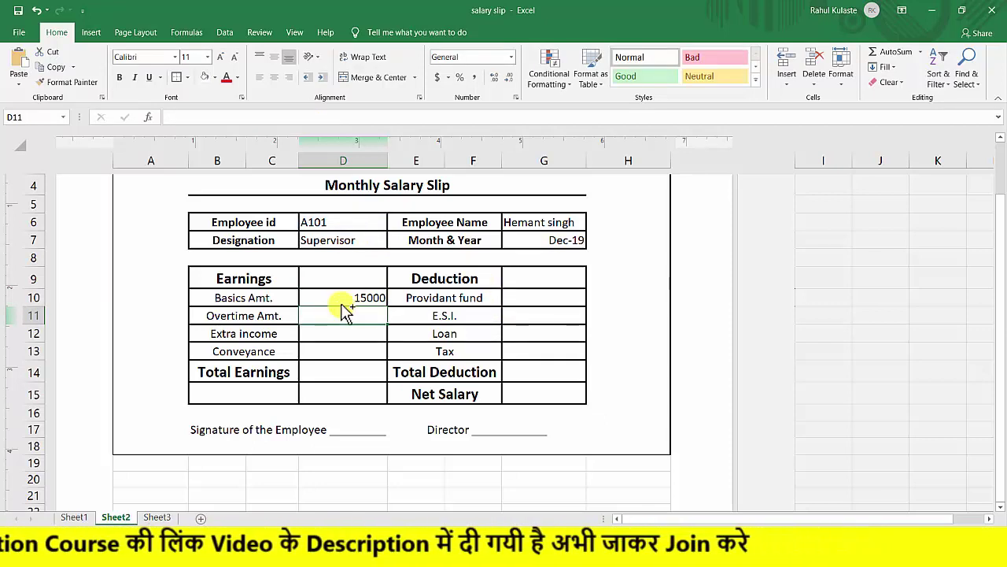
Paste the lookup formula into earnings cells D11, D12 and D13.
key("ctrl+v")
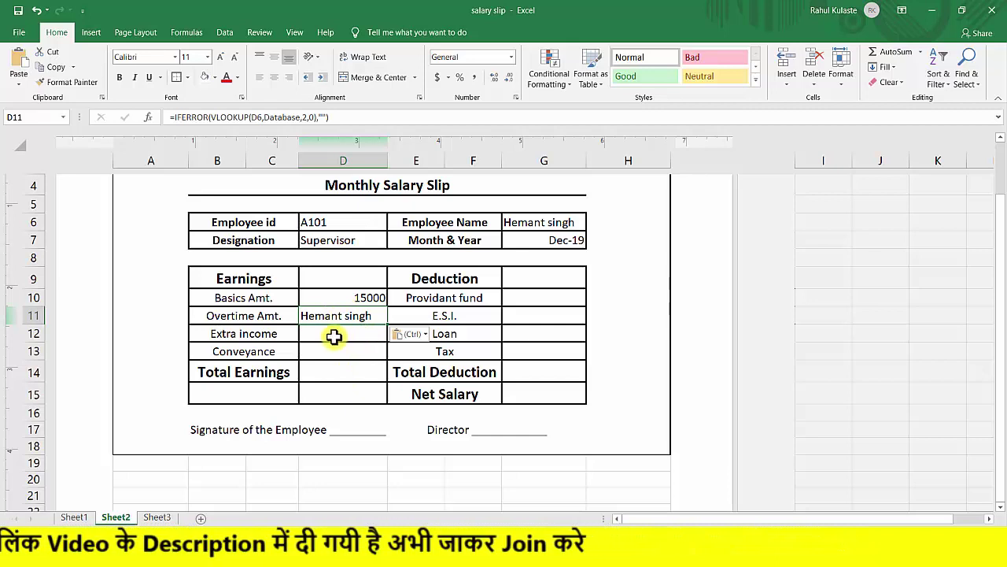
left_click(332, 335)
key("ctrl")
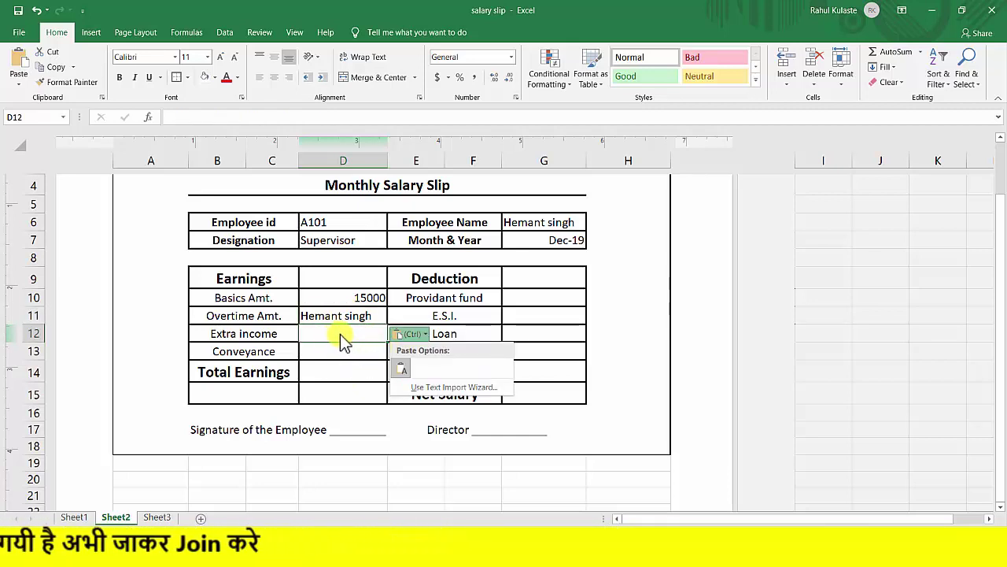
left_click(343, 334)
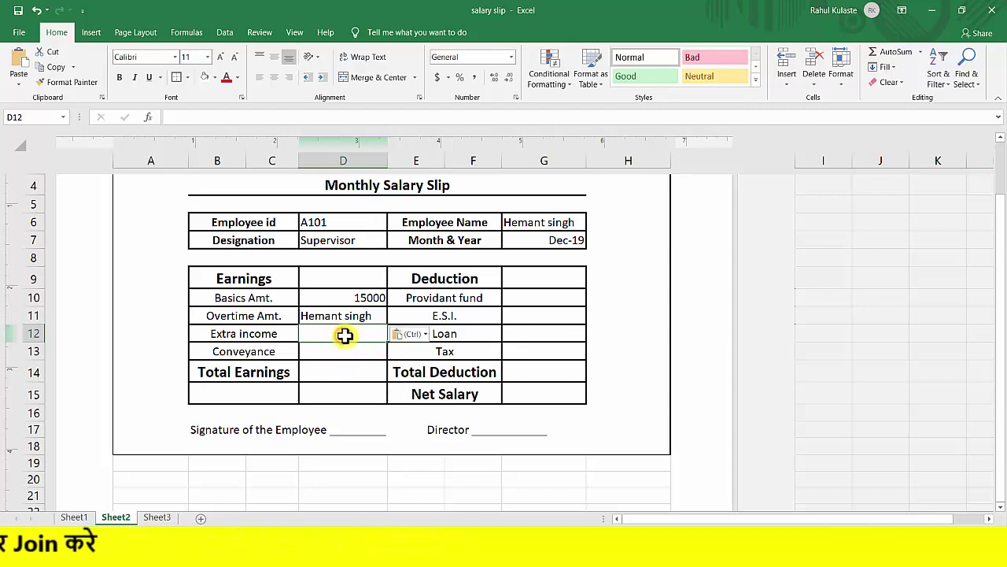
left_click(339, 351)
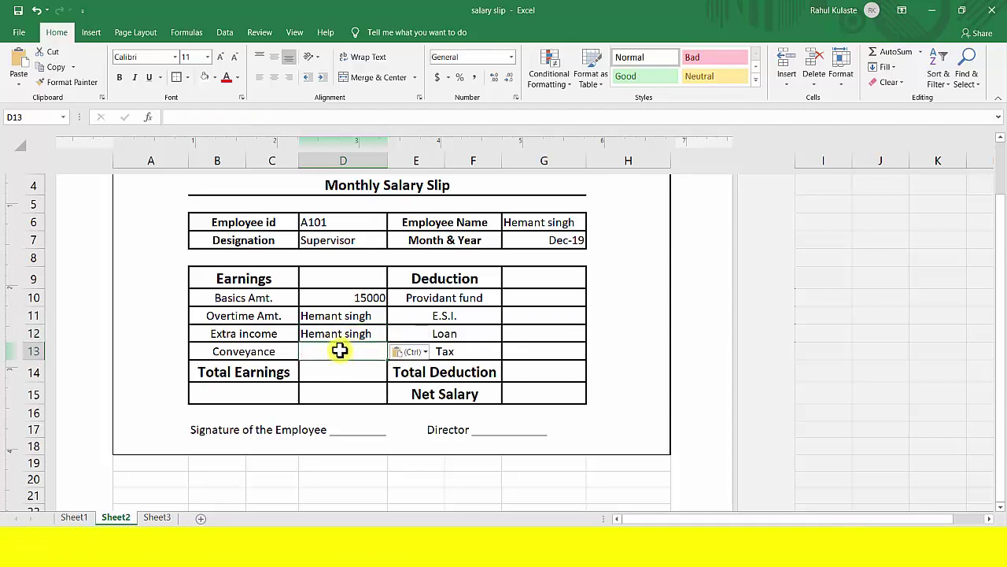
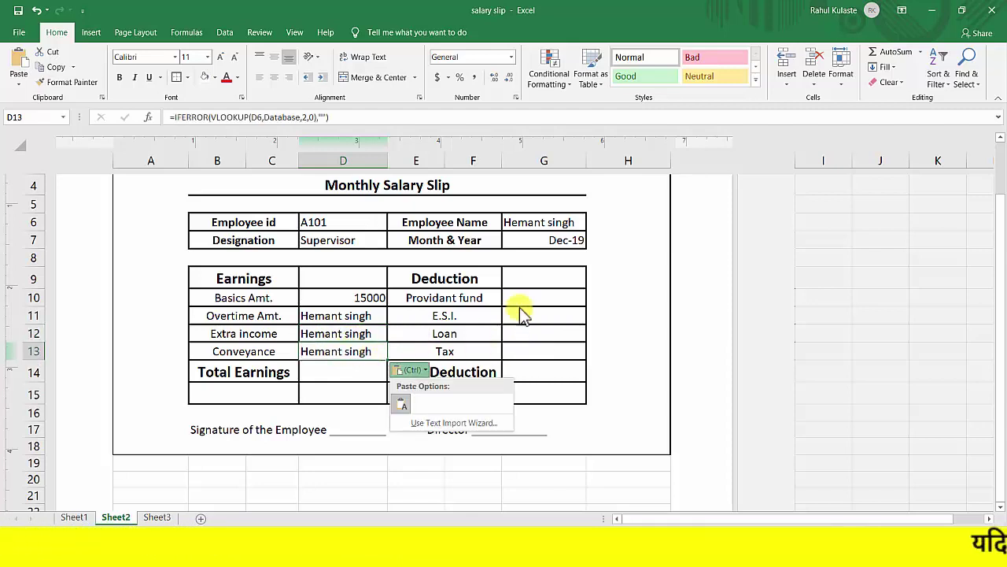
Paste the lookup formula into deduction cells G10 through G13.
left_click(525, 296)
left_click(525, 298)
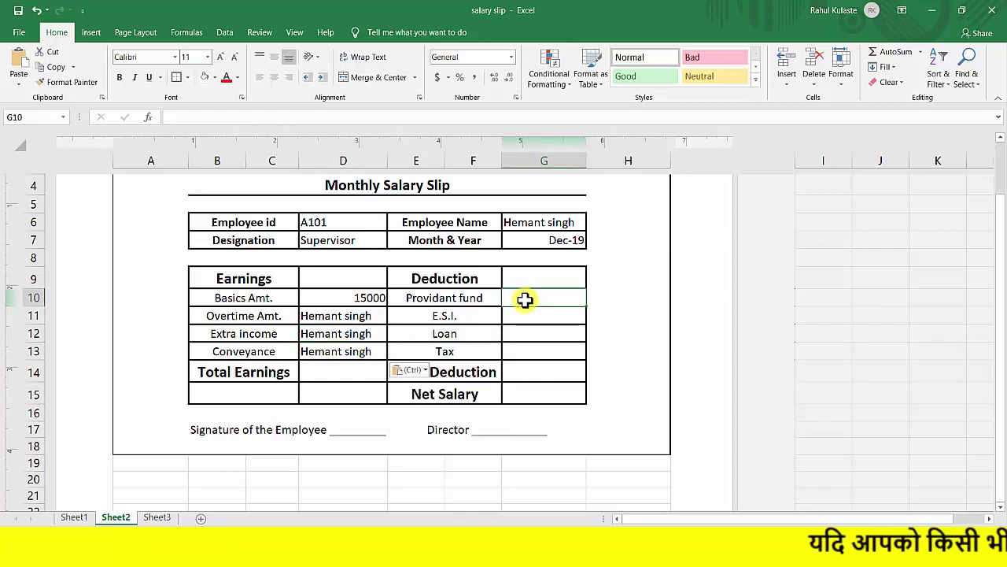
left_click(532, 316)
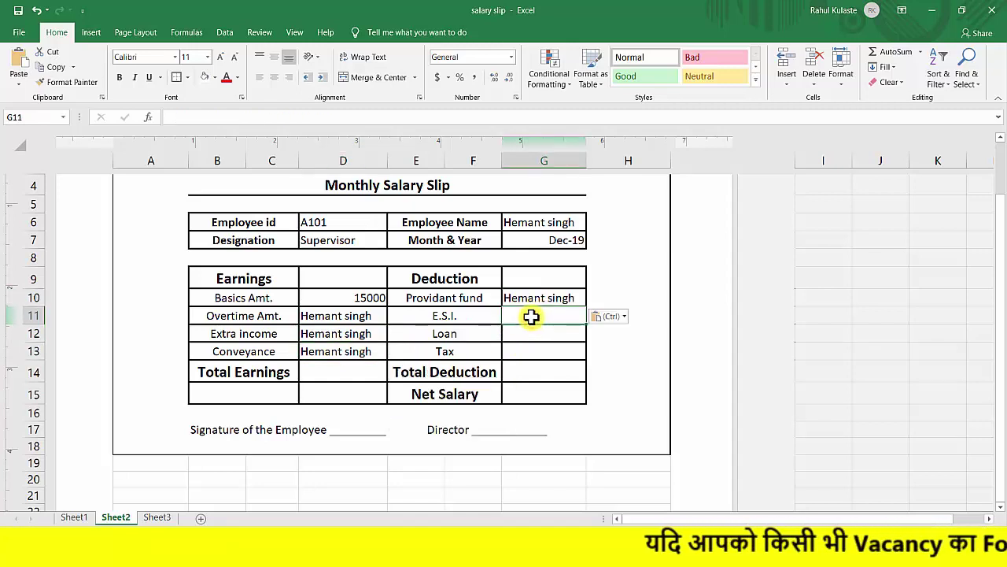
left_click(539, 332)
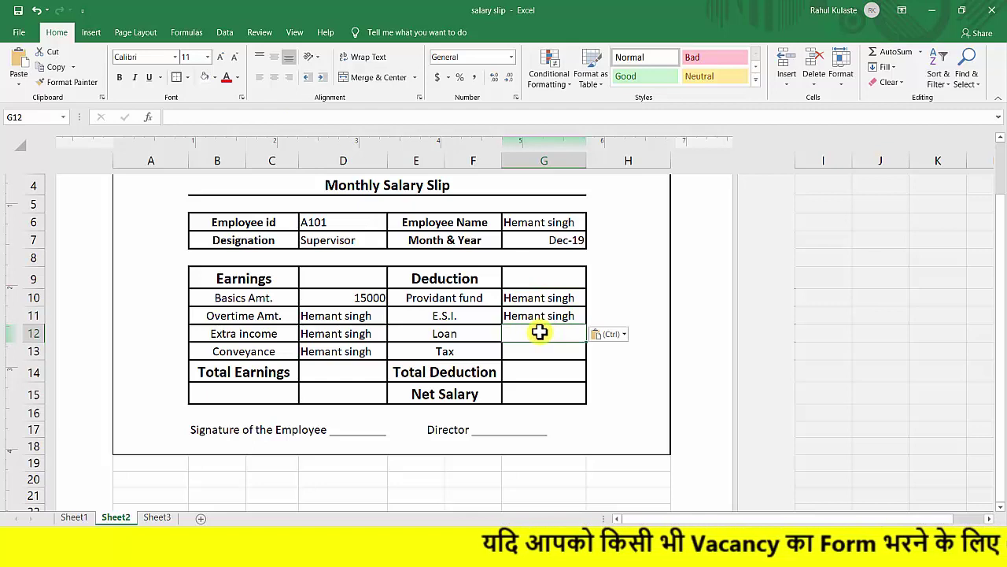
key("ctrl+v")
left_click(543, 352)
key("ctrl")
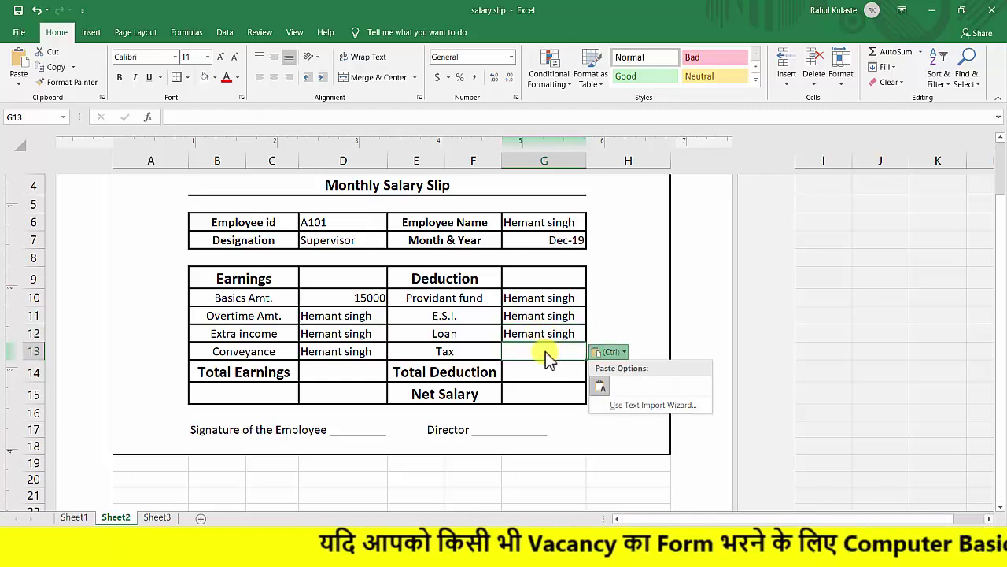
left_click(546, 352)
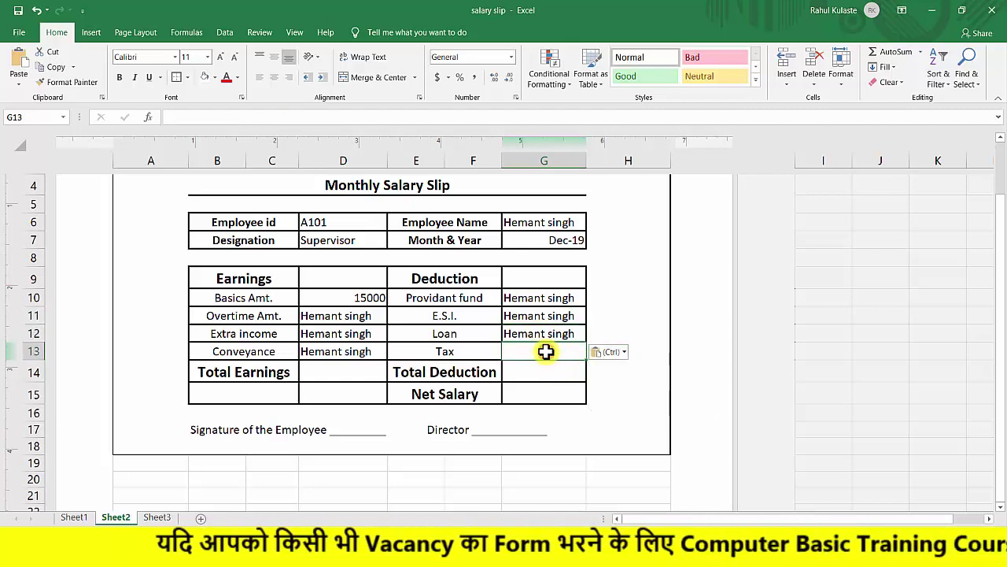
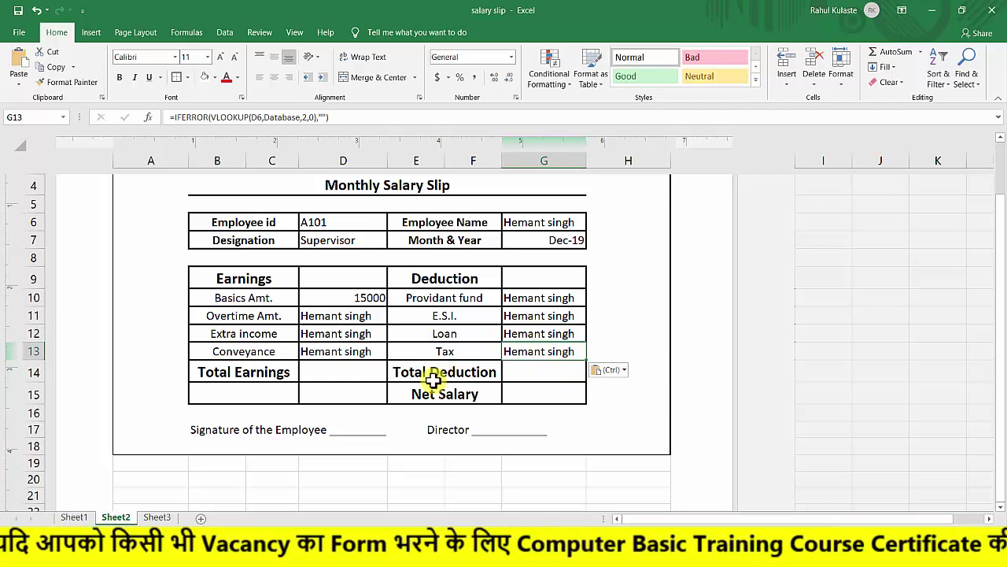
Point the D11, D12, D13 lookups at columns 6, 7, 8, showing 5000, 500 and 0.
double_click(340, 317)
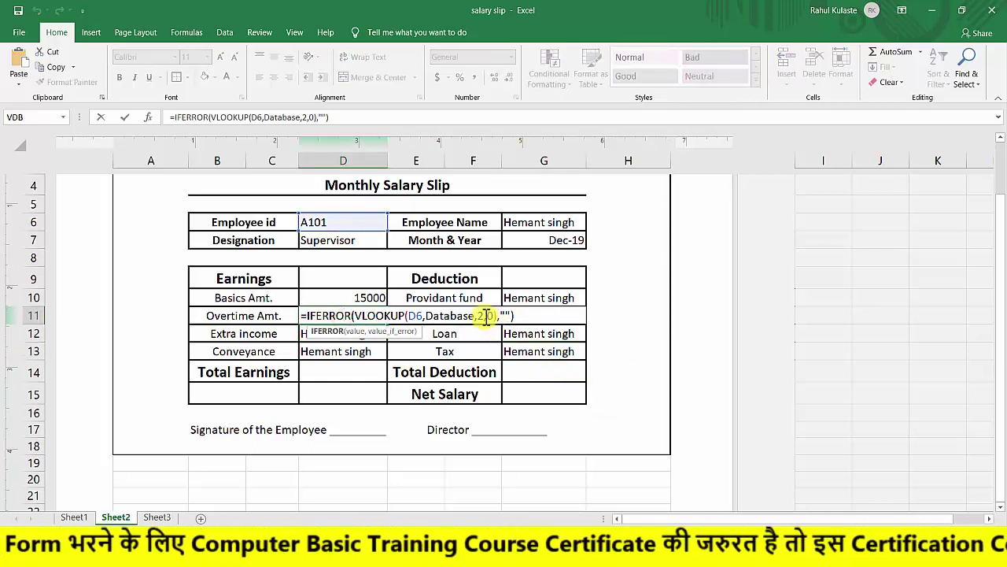
double_click(481, 316)
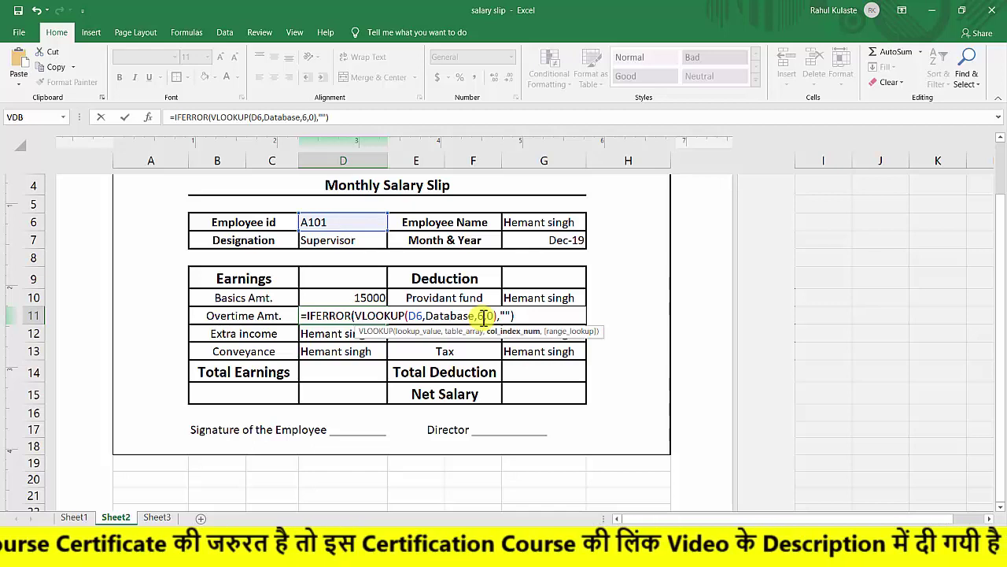
type("6")
key("Return")
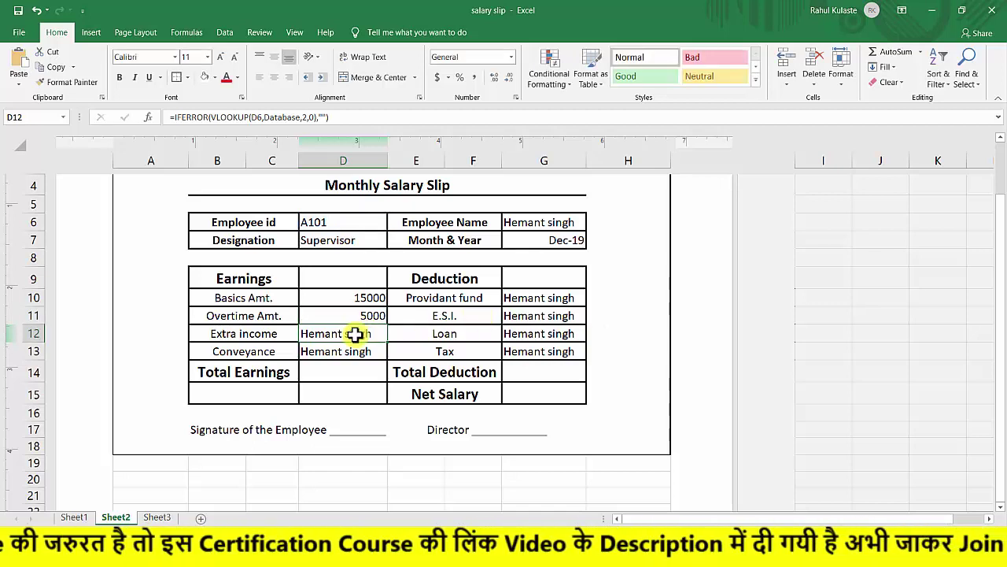
double_click(356, 334)
left_click(483, 332)
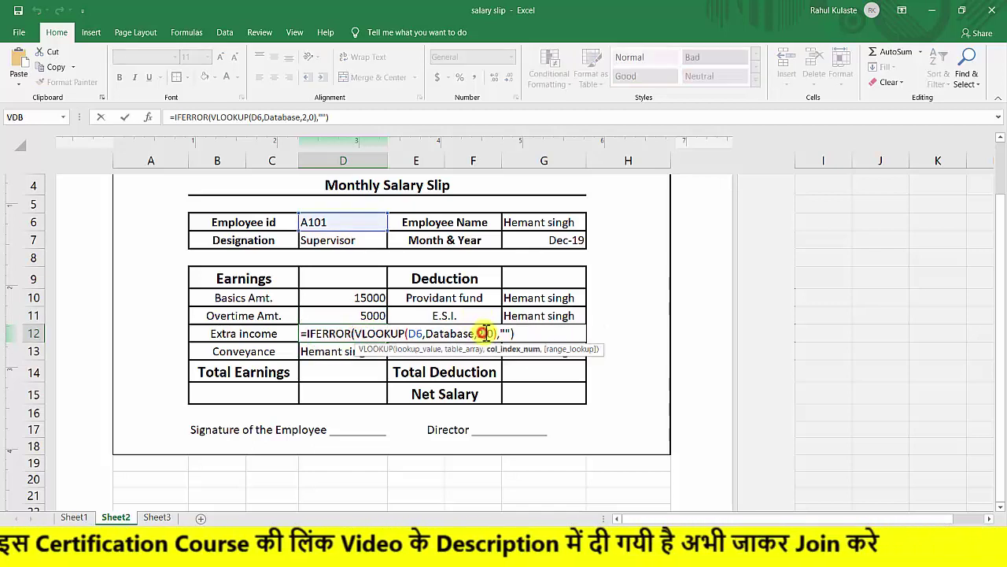
key("BackSpace")
type("7")
key("Return")
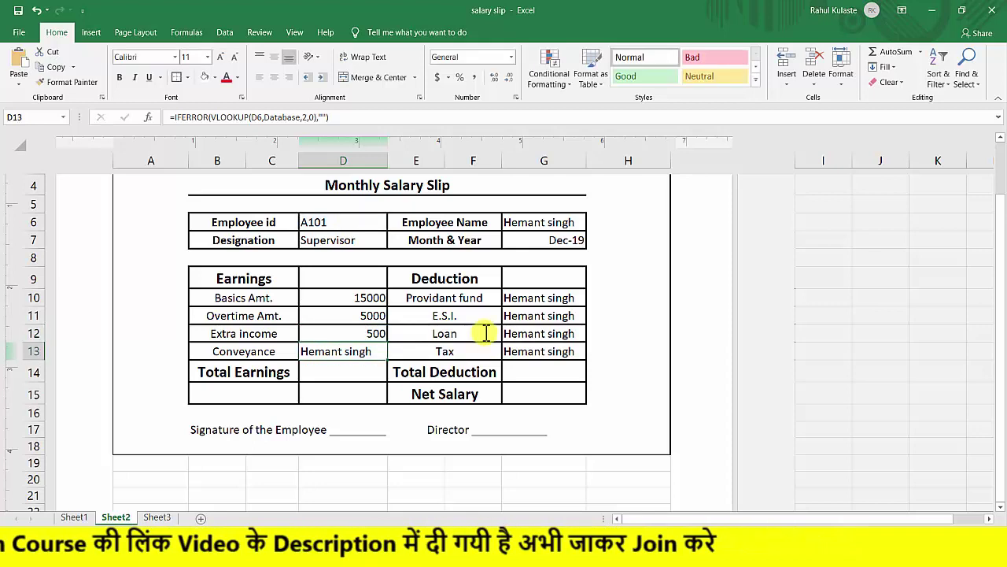
double_click(374, 354)
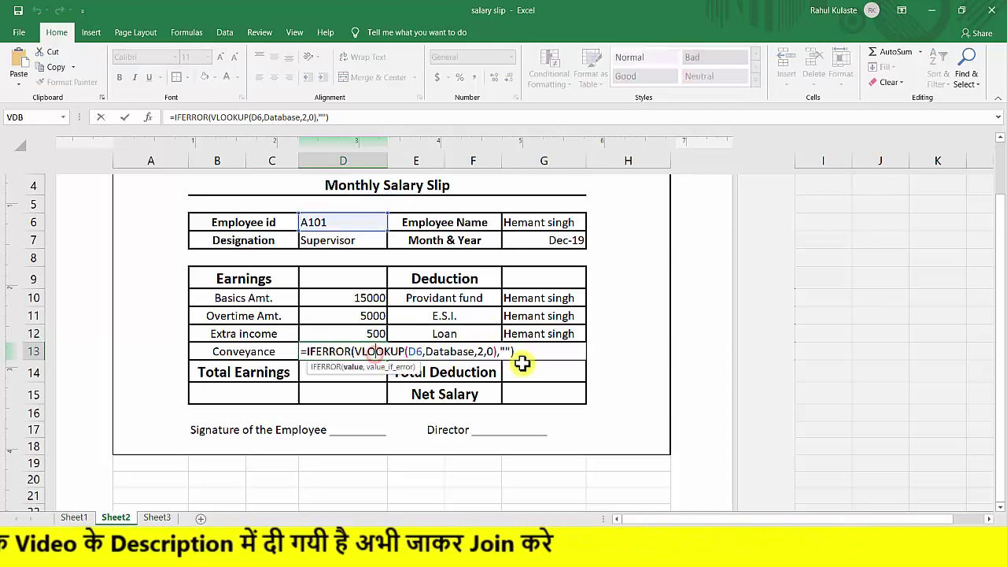
left_click(482, 351)
key("BackSpace")
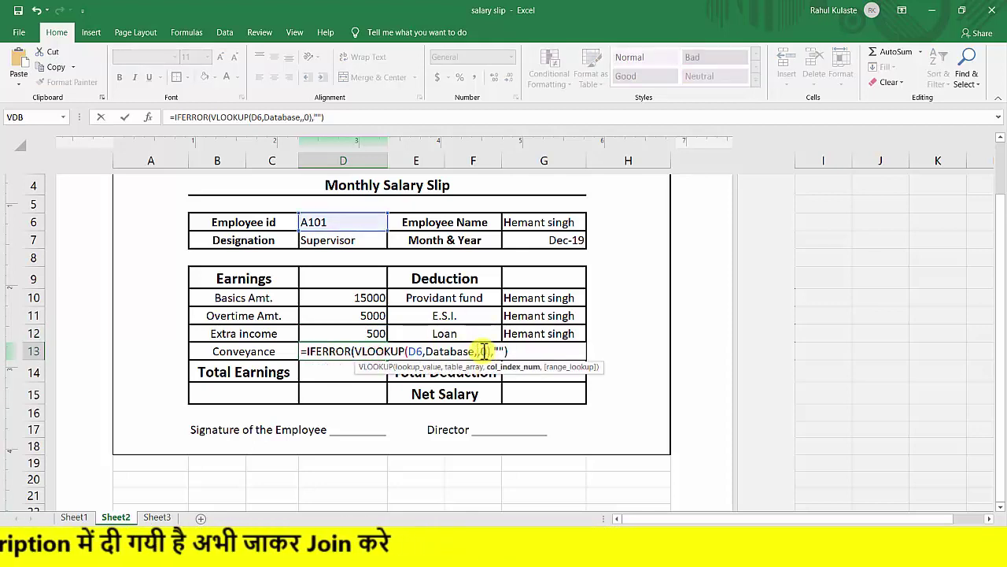
type("8")
key("Return")
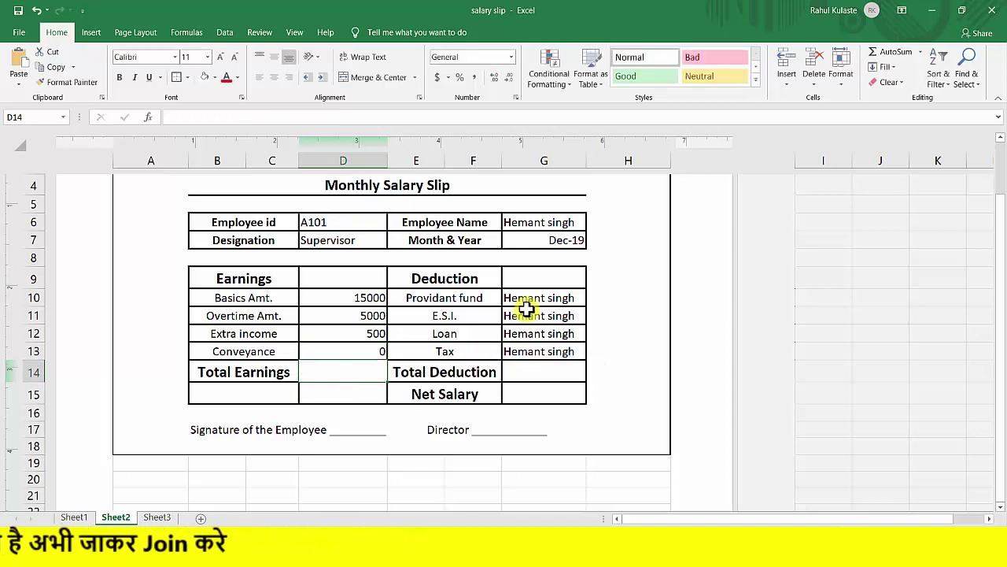
Point the G10–G13 lookups at columns 9, 10, 11, 12, showing 1200, 250, 0 and 0.
double_click(525, 304)
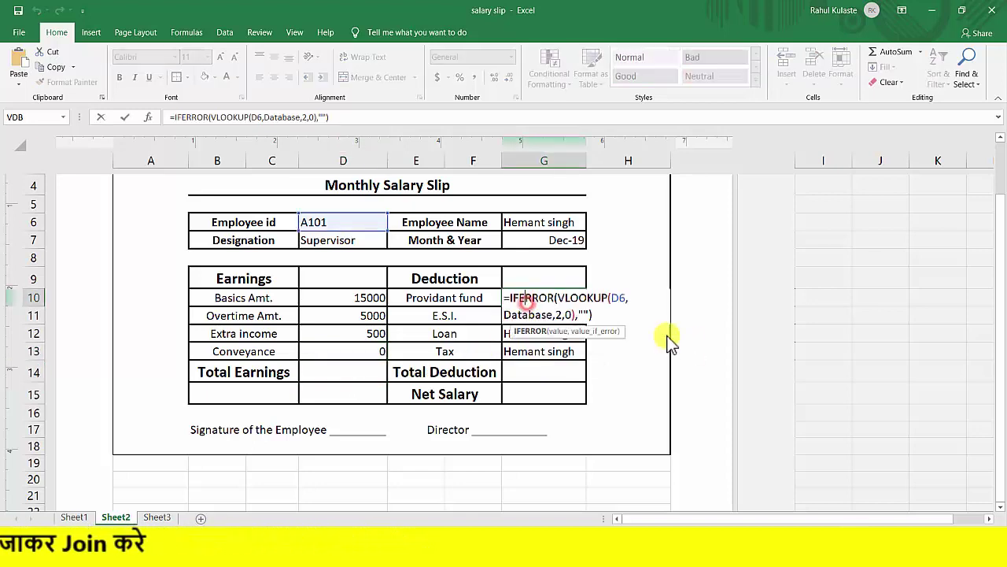
left_click(566, 315)
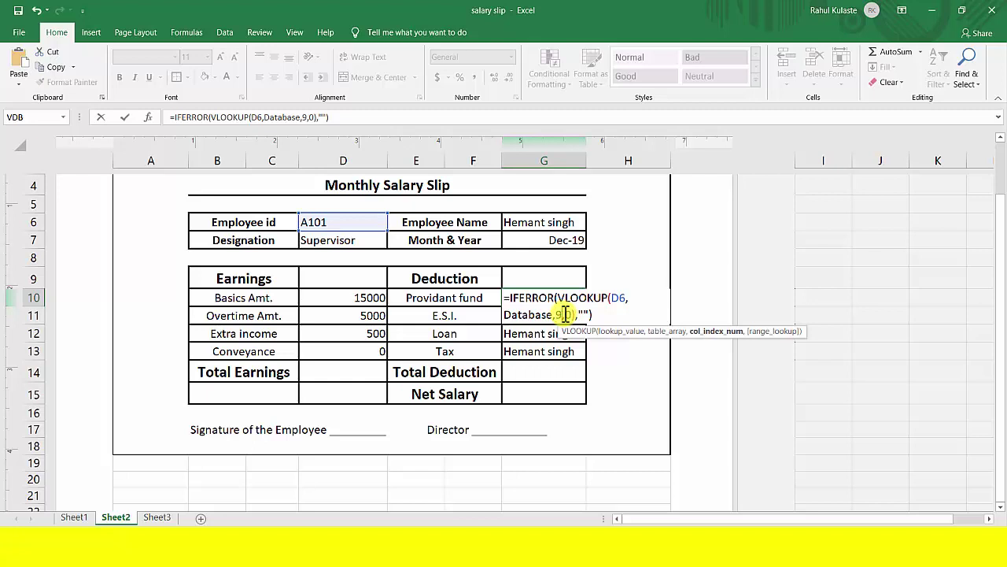
type("9")
key("Return")
double_click(563, 314)
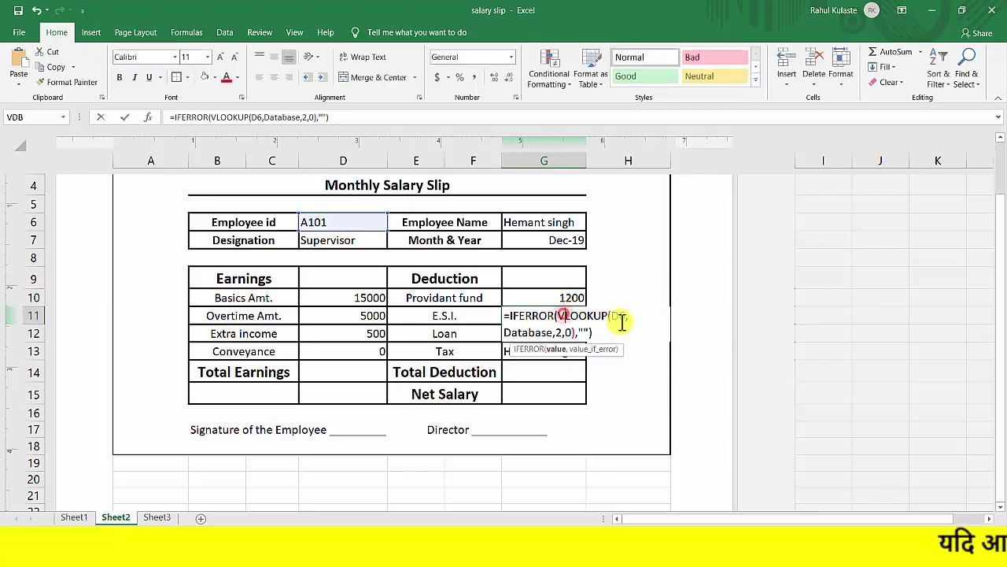
left_click(564, 333)
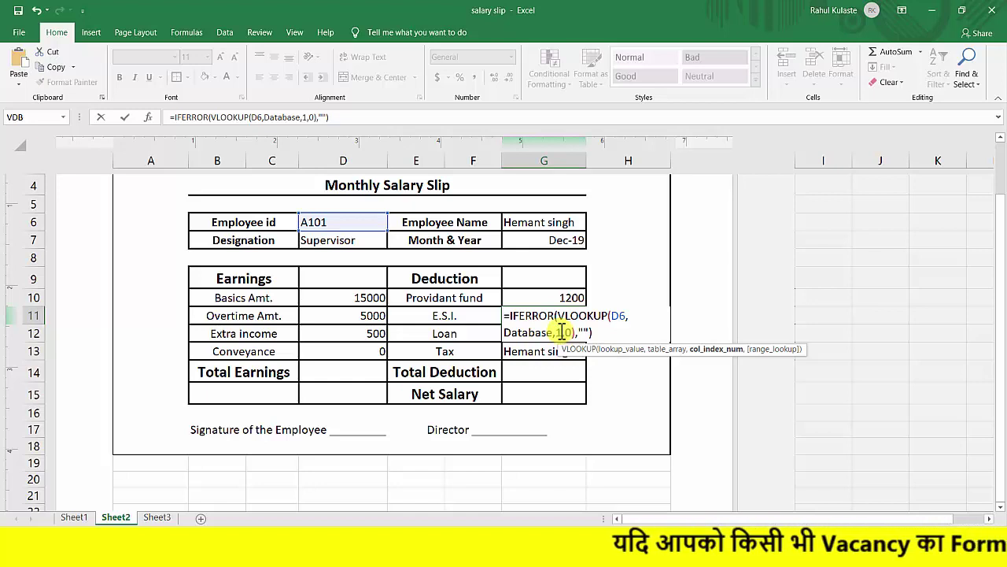
key("Return")
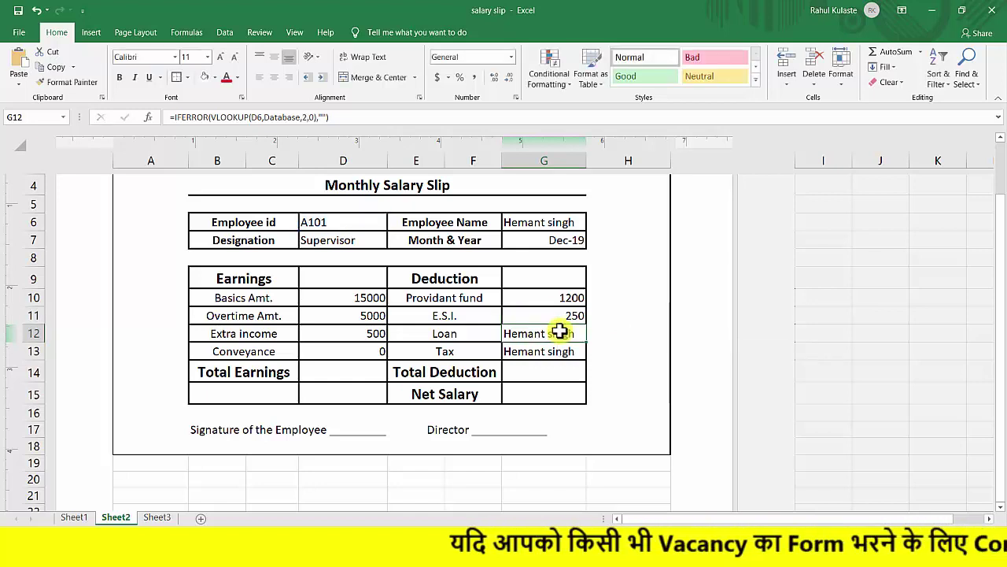
double_click(559, 331)
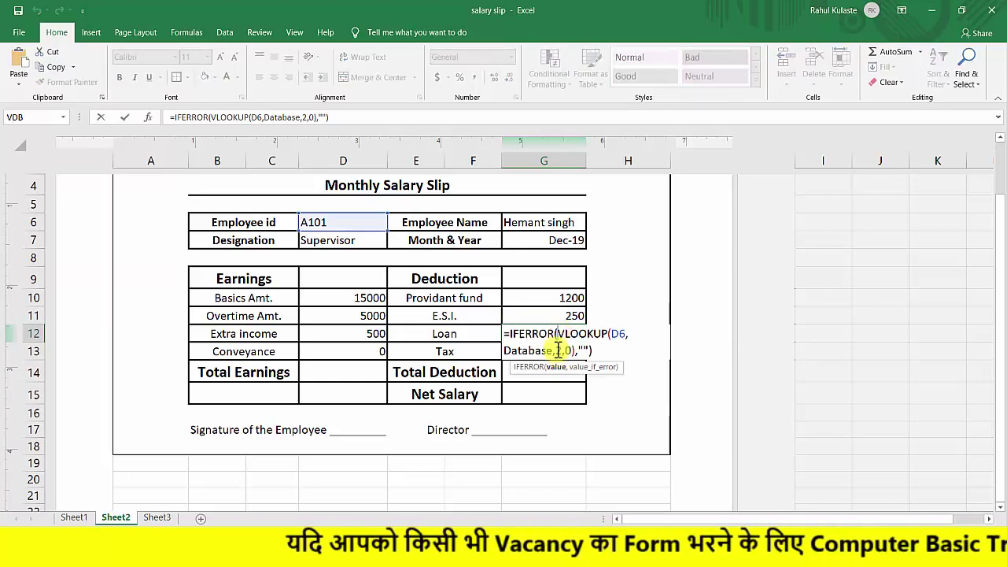
left_click(564, 349)
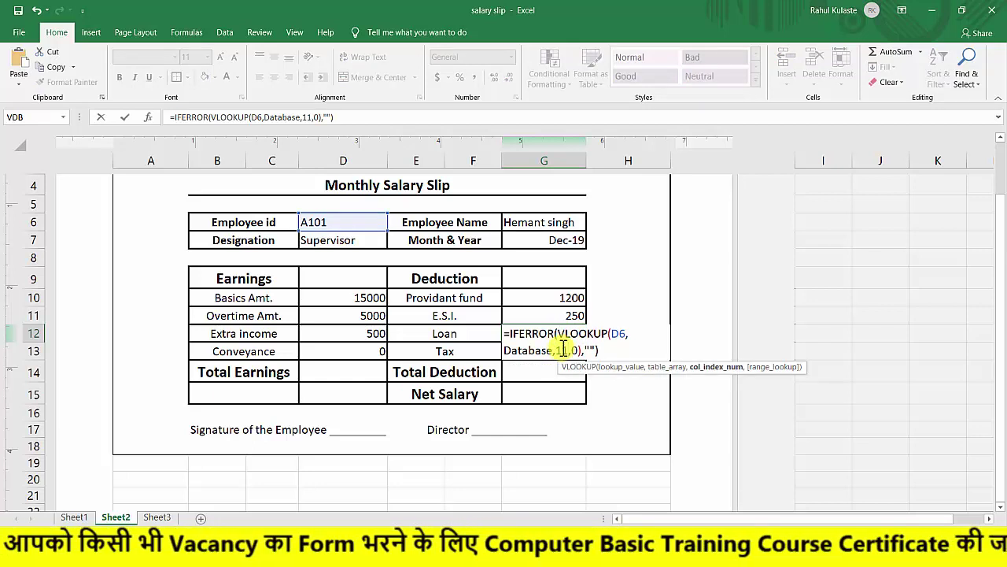
key("Return")
double_click(559, 349)
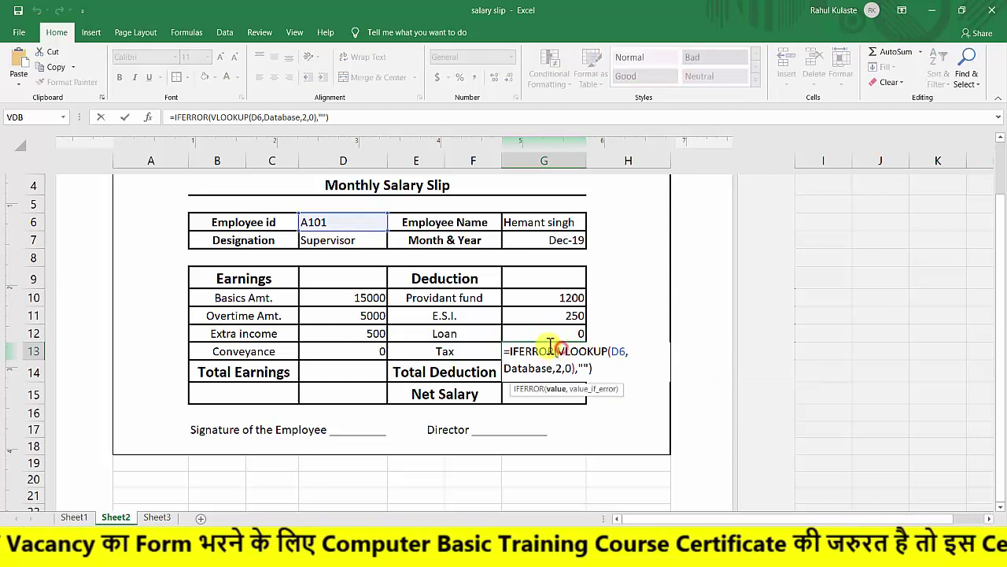
left_click(557, 368)
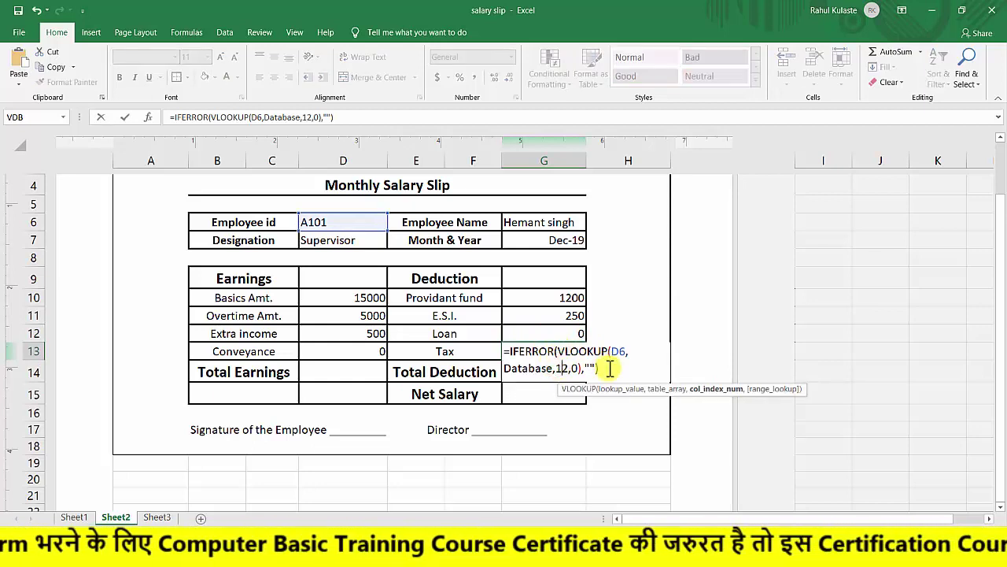
type("1")
key("Return")
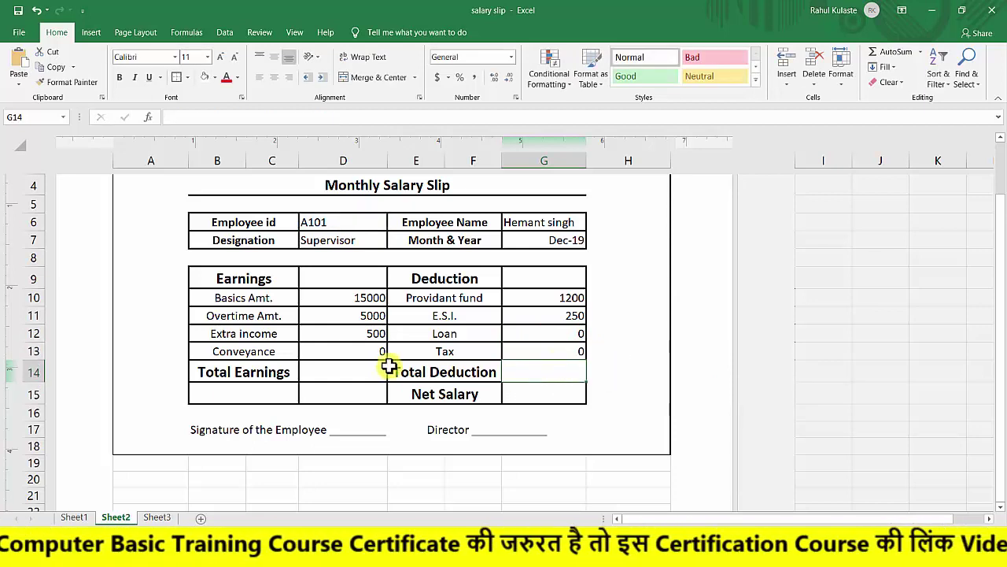
Enter =SUM(D10:D13) in Total Earnings D14, giving 20500.
left_click(341, 375)
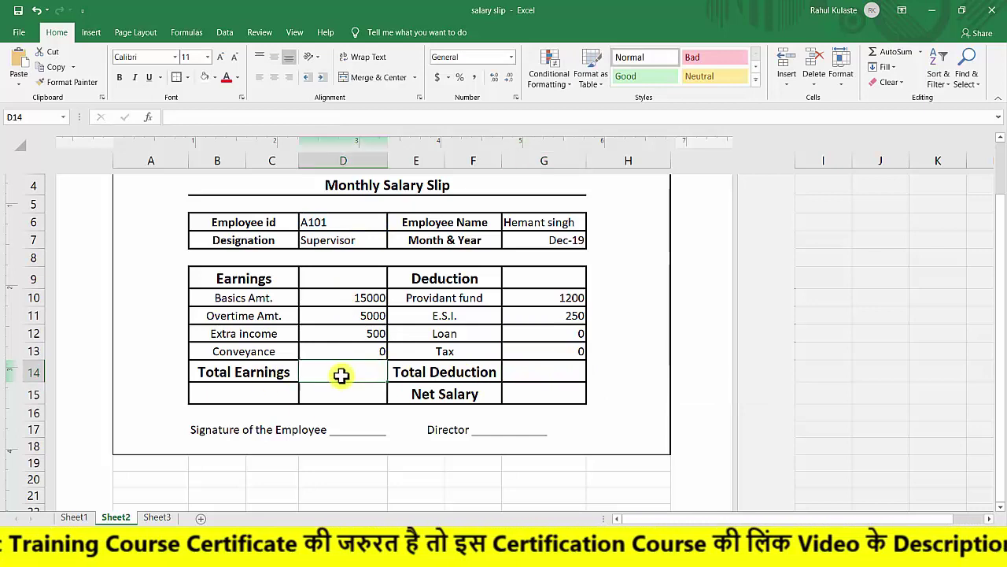
type("=")
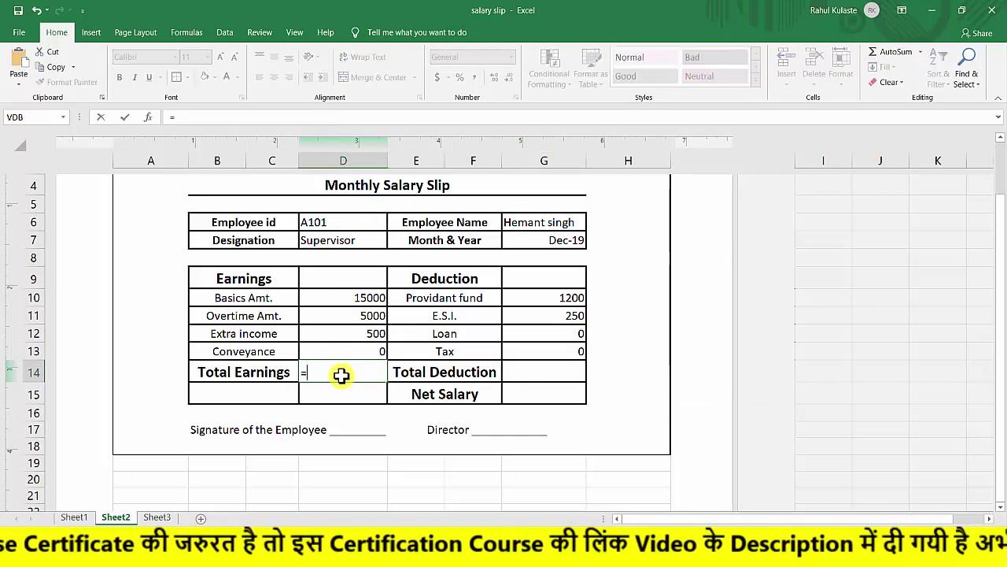
type("sum(")
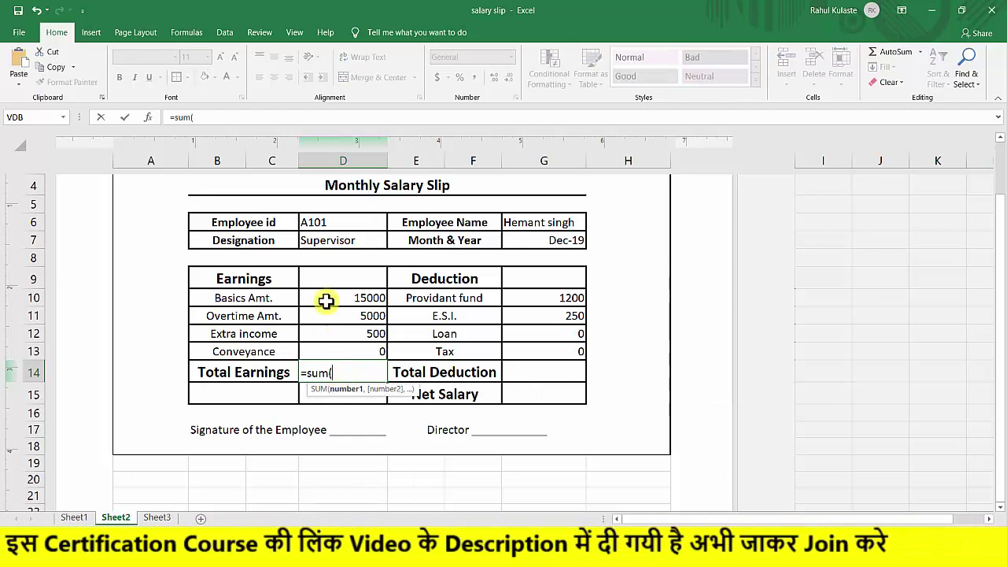
left_click_drag(325, 299, 336, 344)
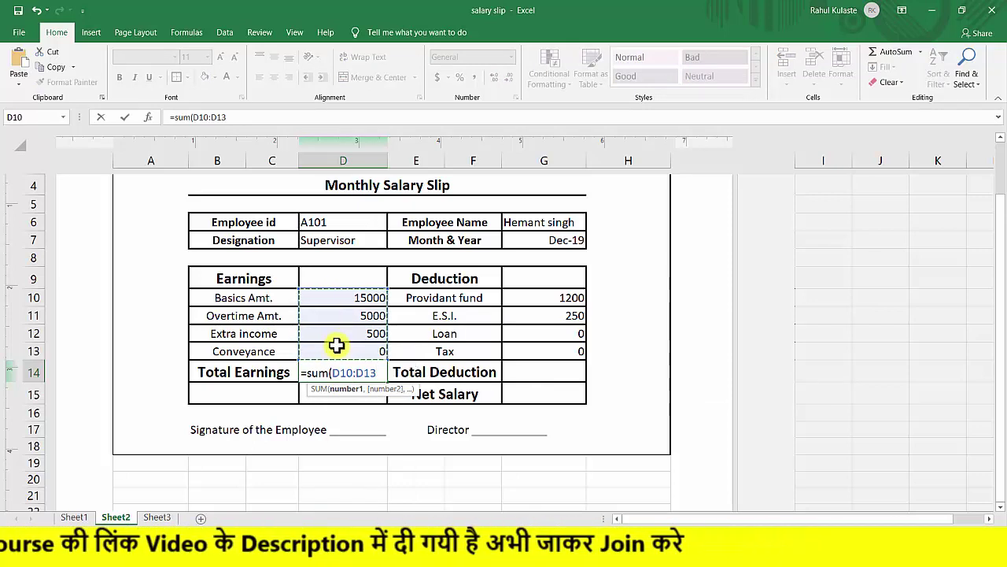
type(")")
key("Return")
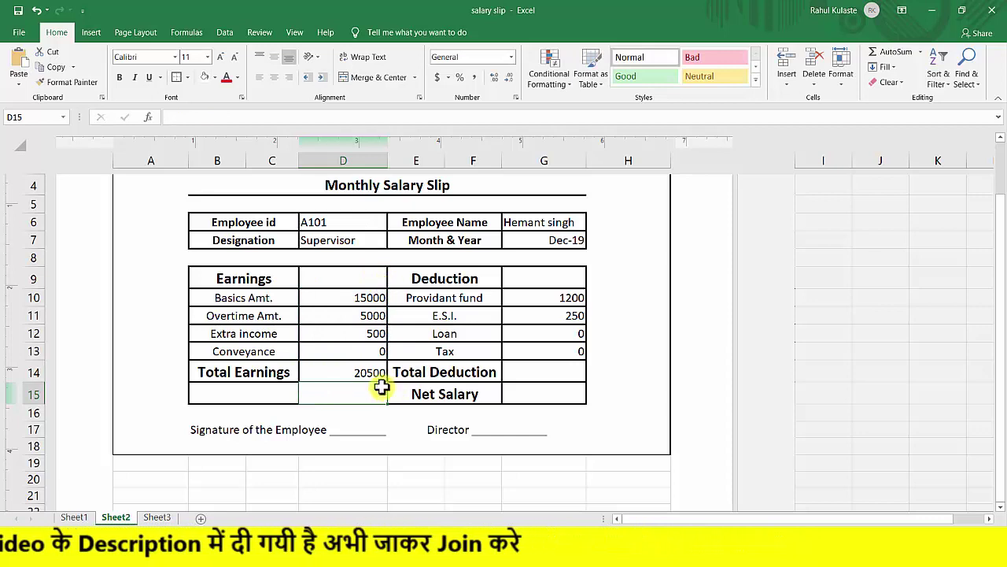
left_click(347, 374)
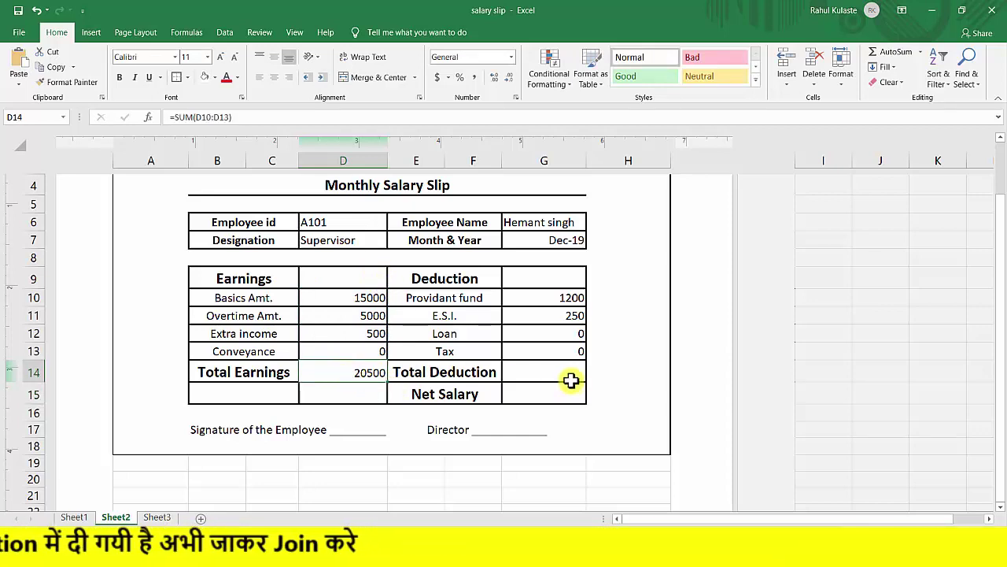
Enter =SUM(G10:G13) in Total Deduction G14, giving 1450.
left_click(538, 369)
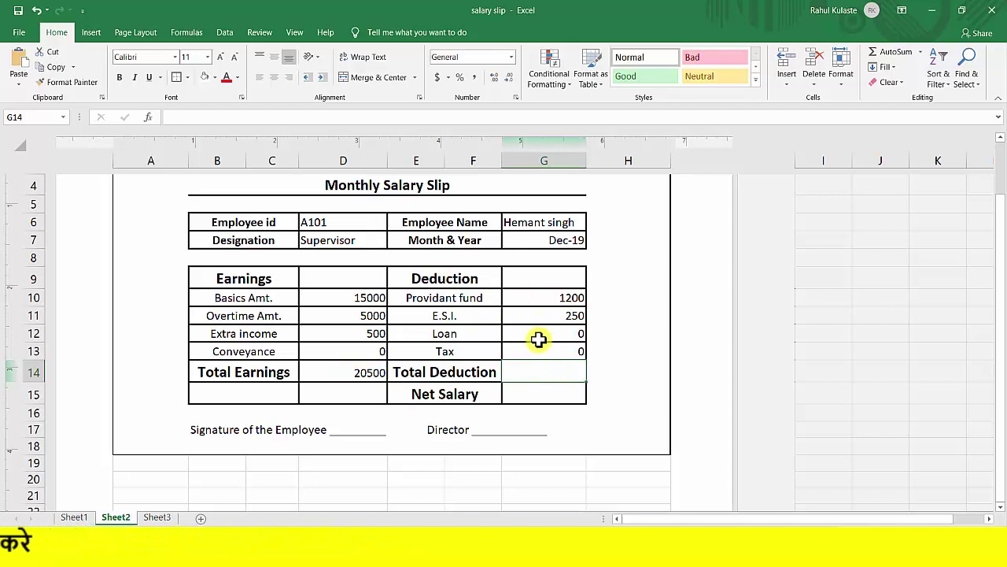
type("=sum(")
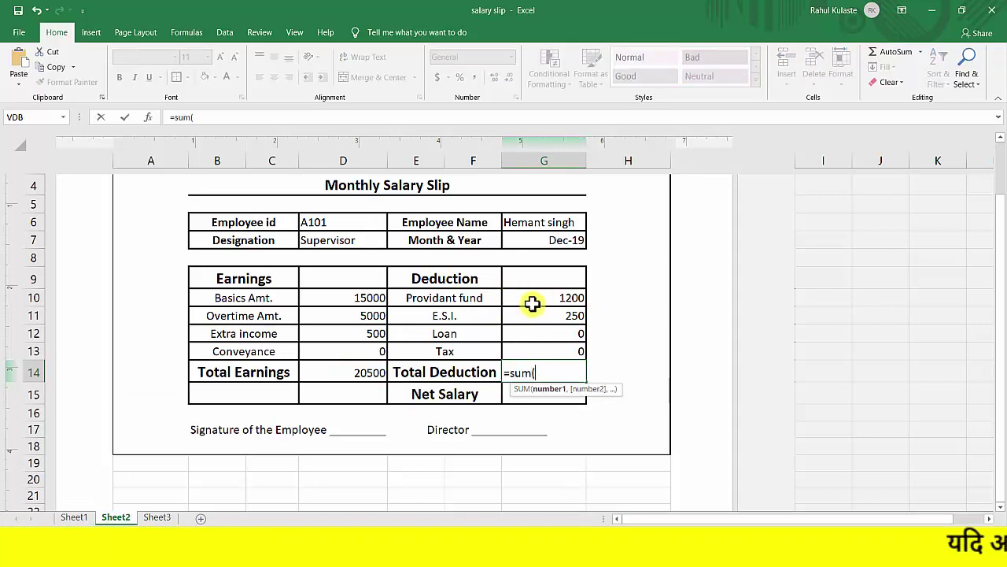
left_click_drag(530, 298, 530, 344)
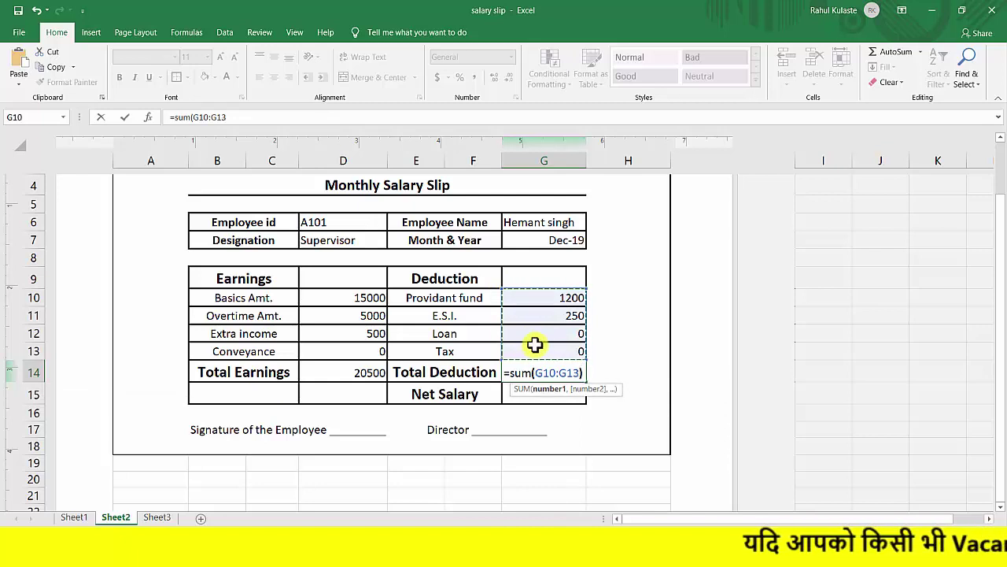
type(")")
key("Return")
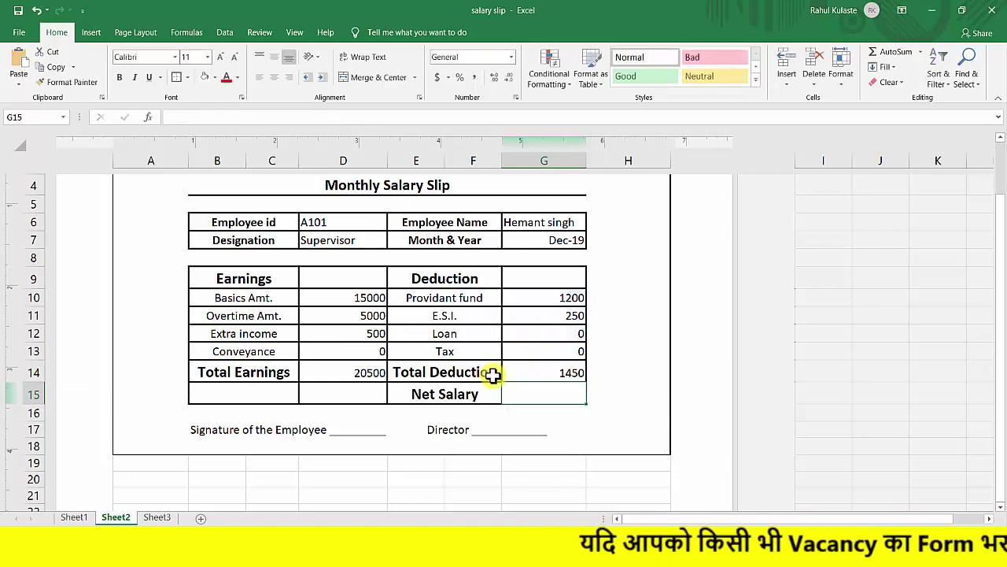
left_click(538, 372)
left_click(347, 375)
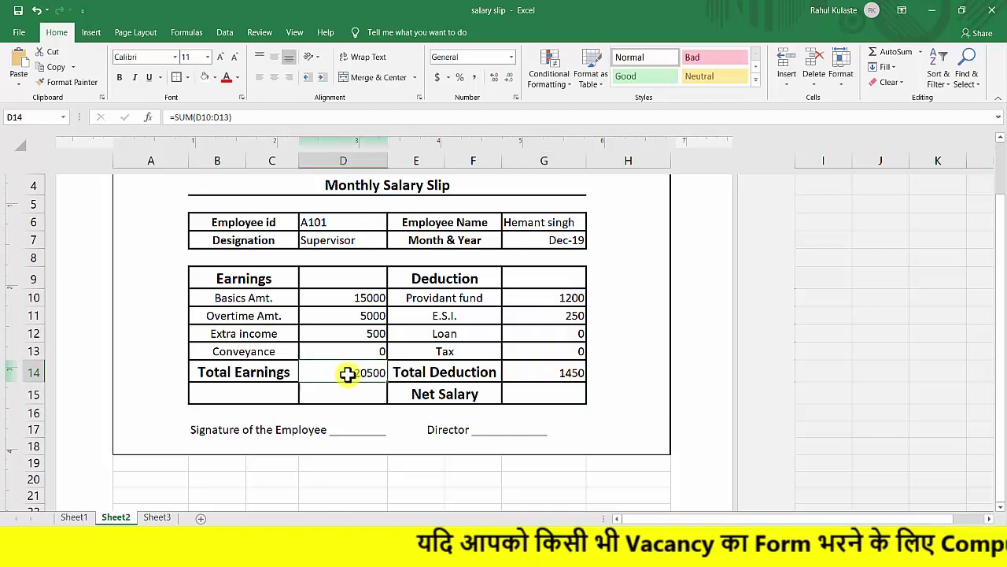
left_click(538, 394)
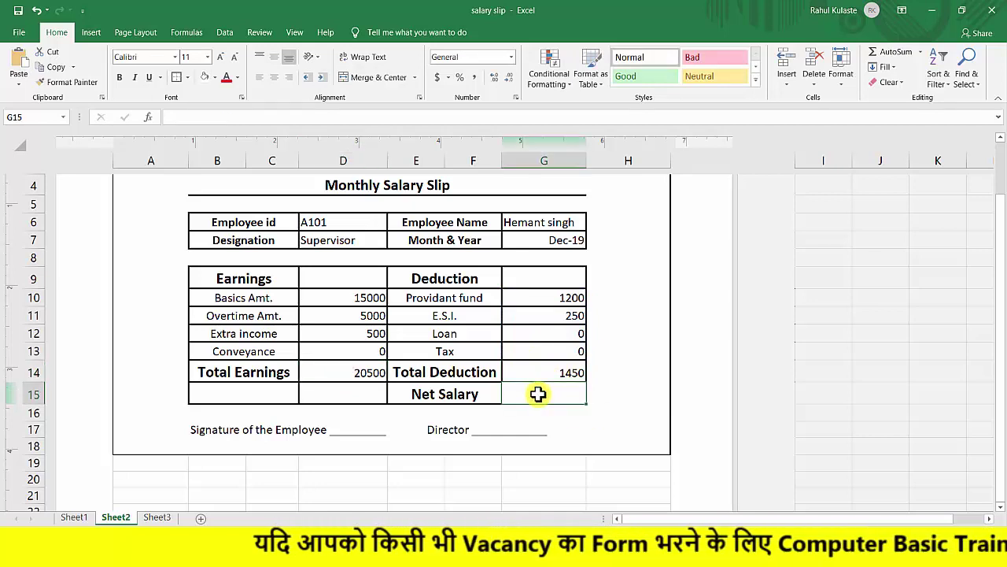
Enter =D14-G14 in Net Salary G15, giving 19050.
type("=")
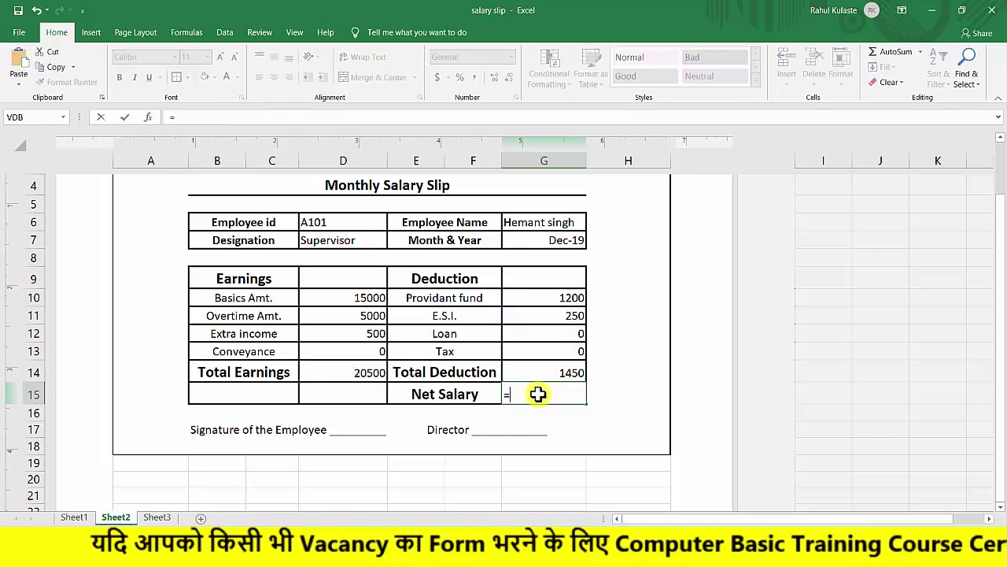
left_click(363, 376)
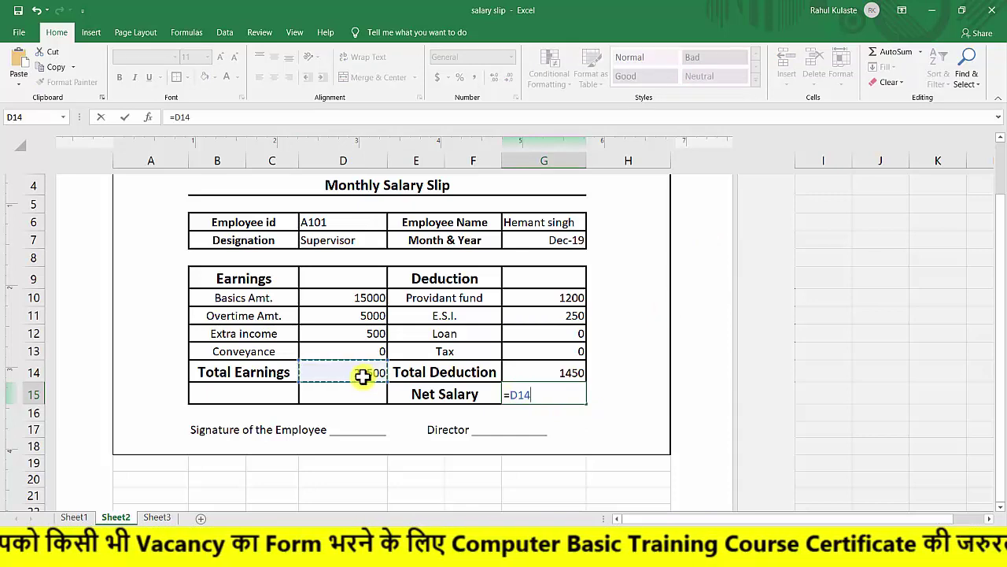
left_click(523, 369)
key("Return")
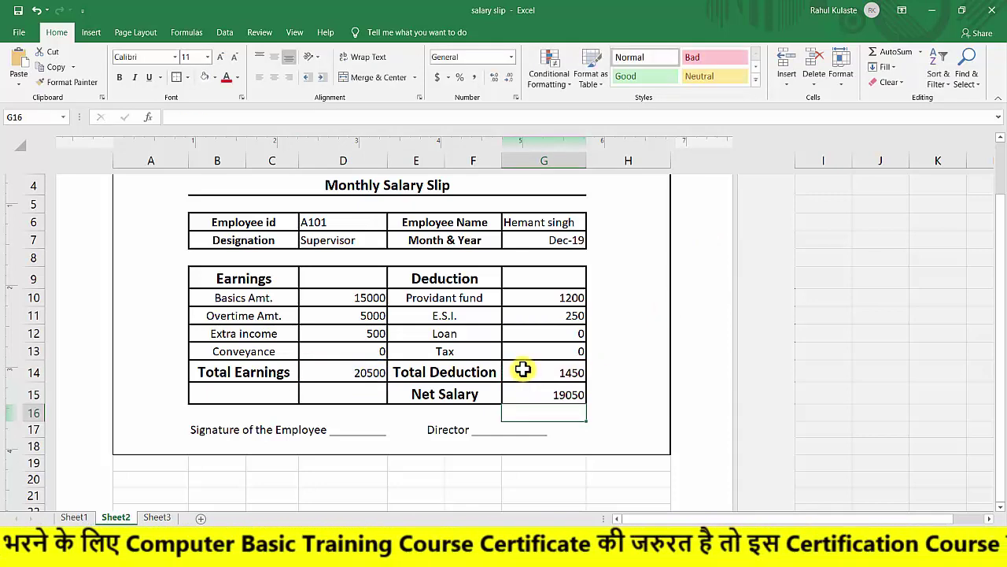
left_click(554, 396)
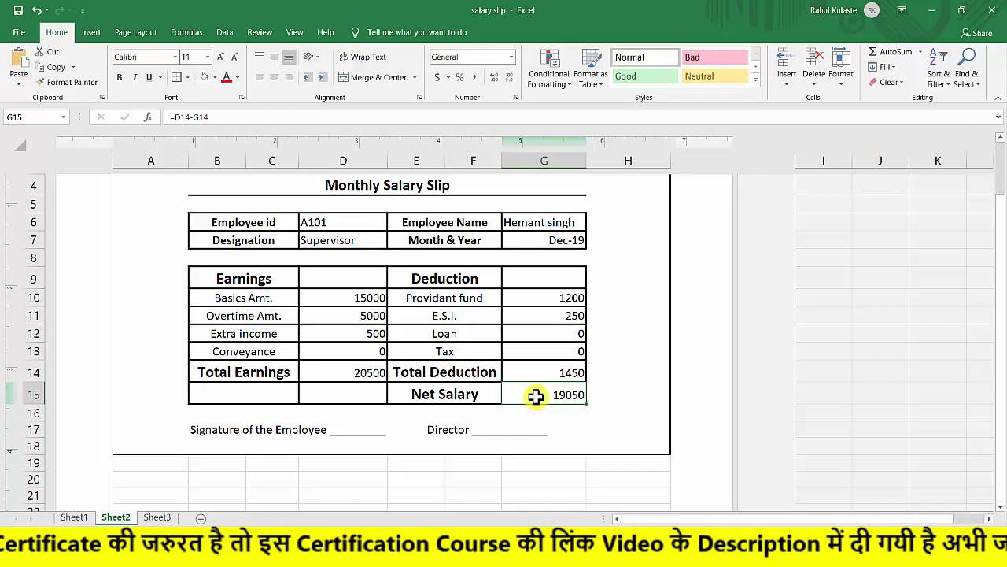
Replace Employee id A101 with A105 in D6 so the slip refills.
left_click(336, 222)
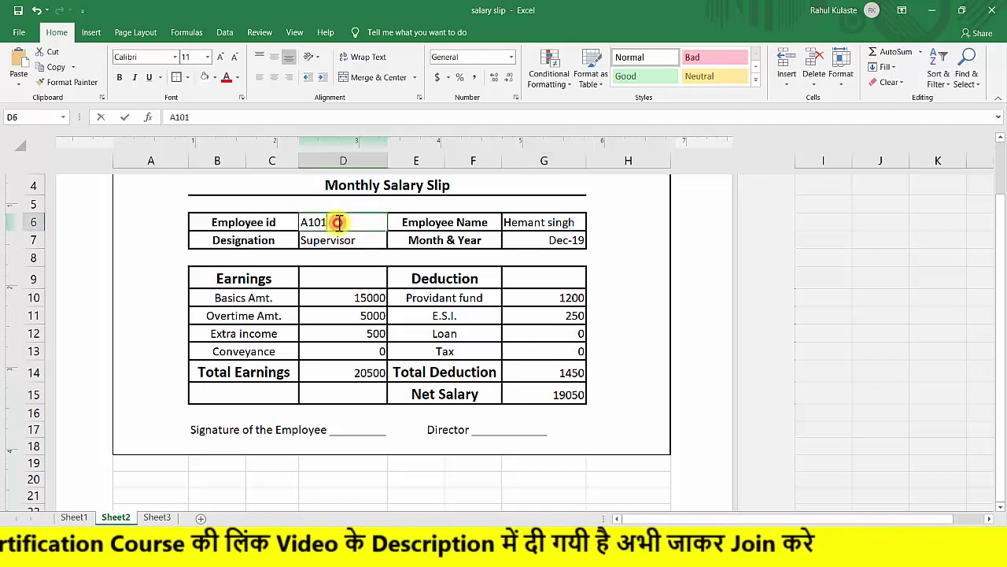
double_click(337, 222)
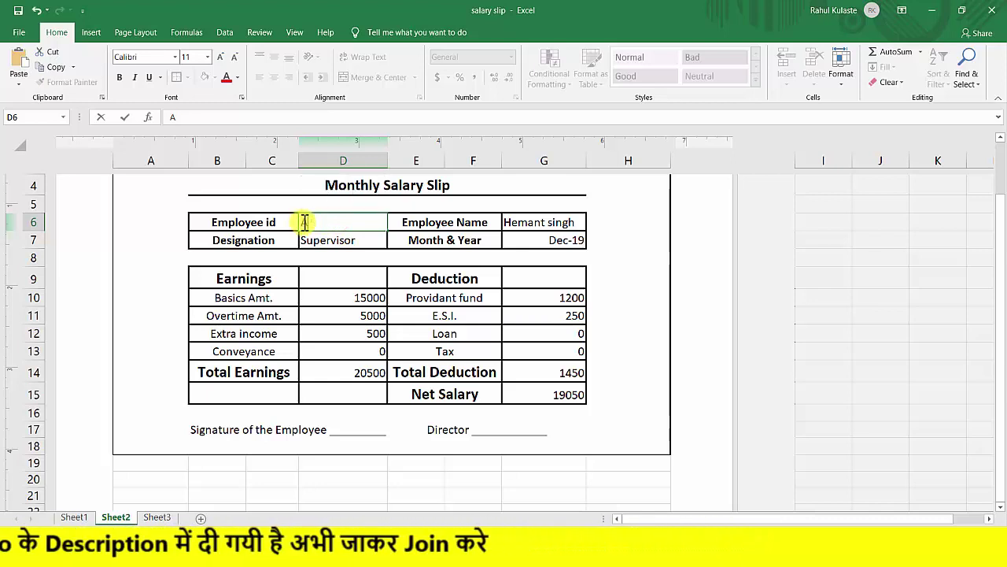
type("A105")
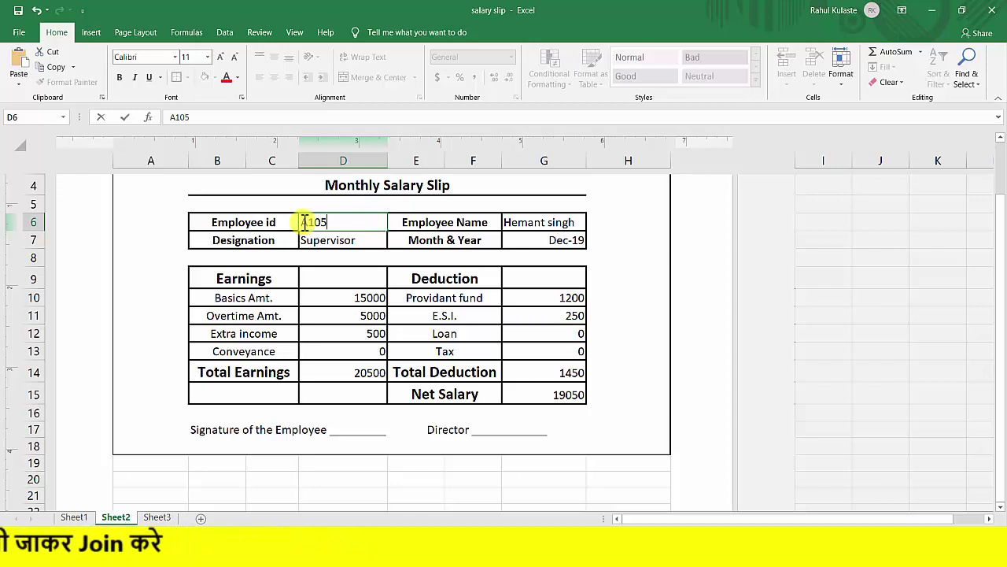
key("Return")
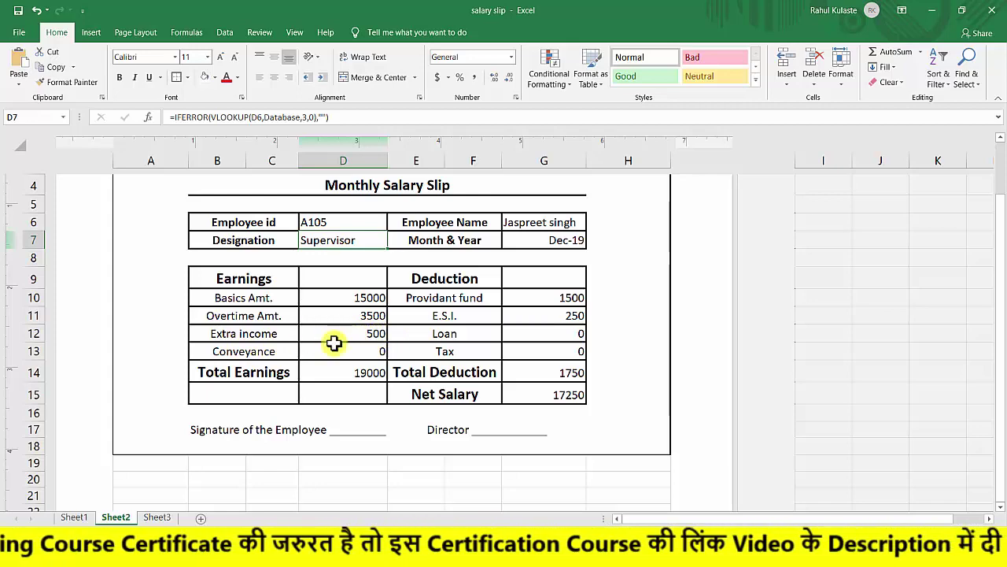
After checking Sheet1's columns, change Extra income D12's lookup column to 8.
left_click(74, 517)
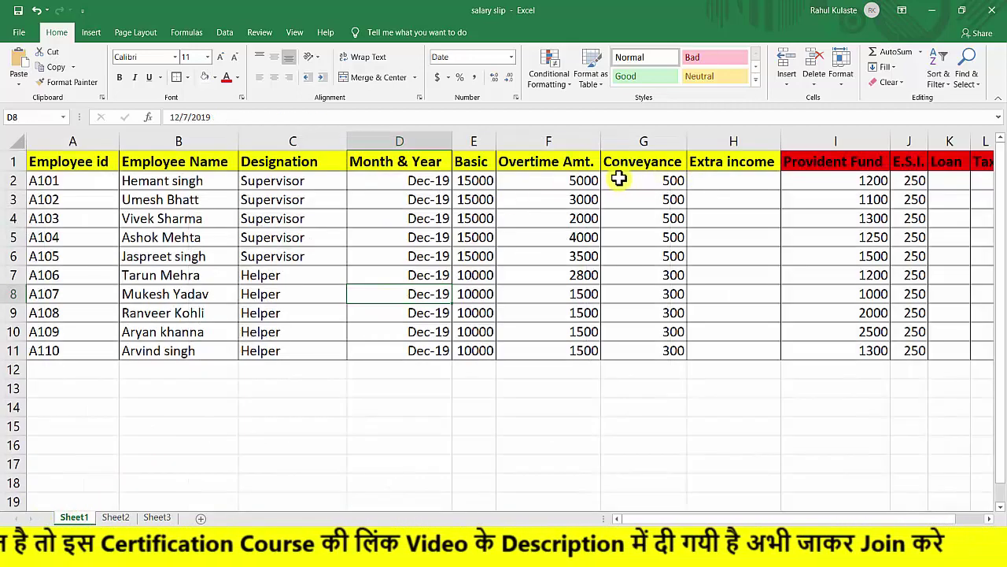
left_click(116, 517)
left_click(347, 331)
double_click(400, 333)
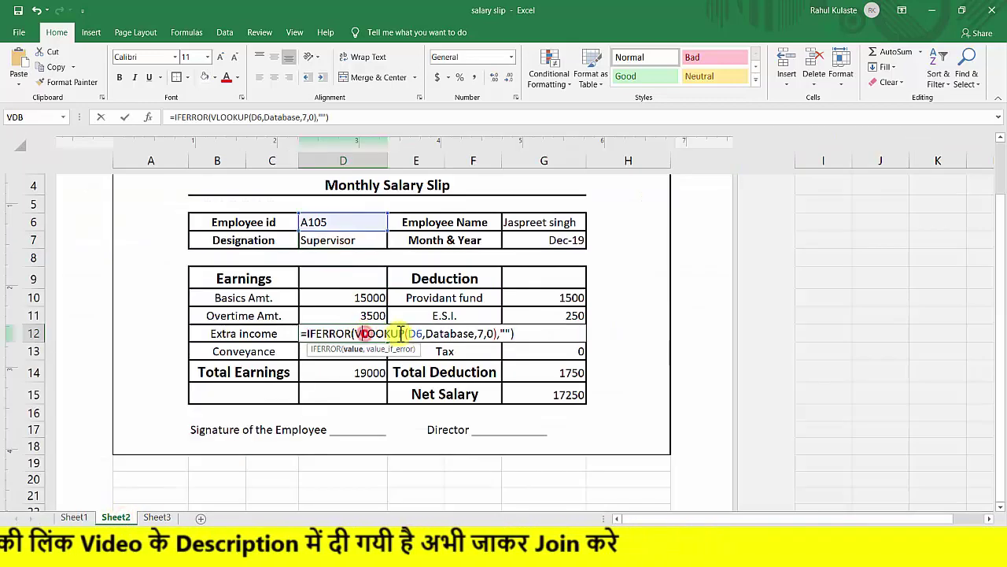
double_click(483, 333)
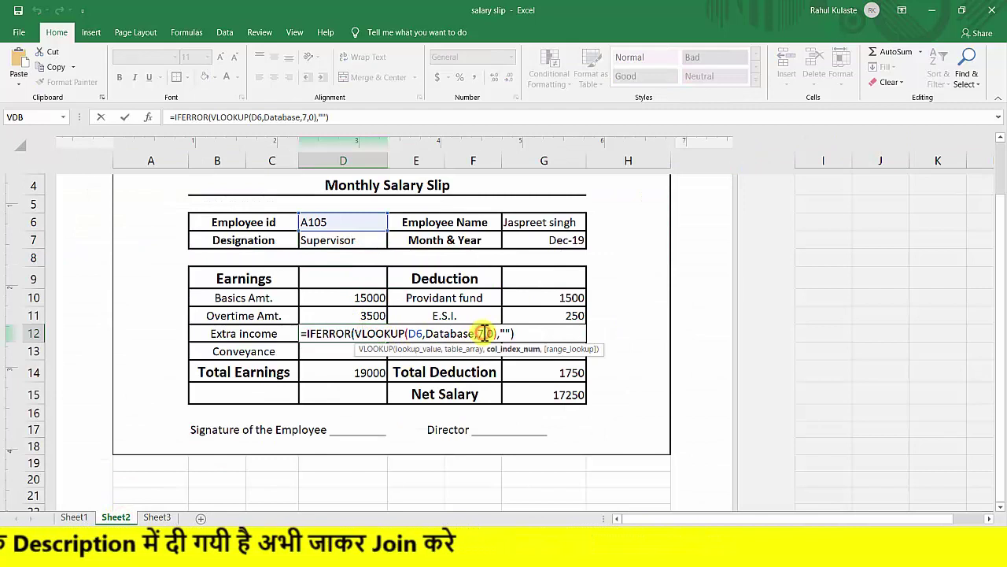
type("8")
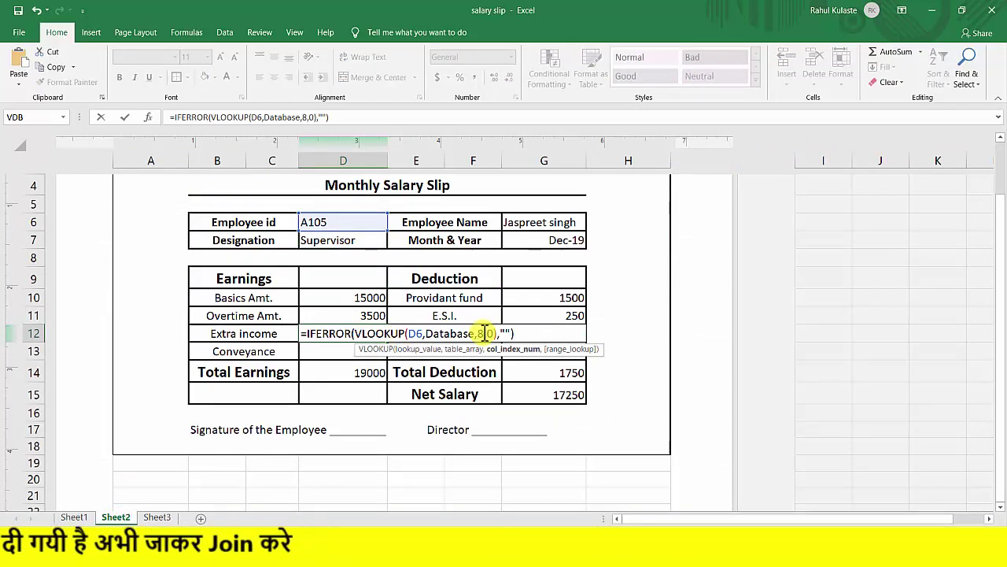
key("Return")
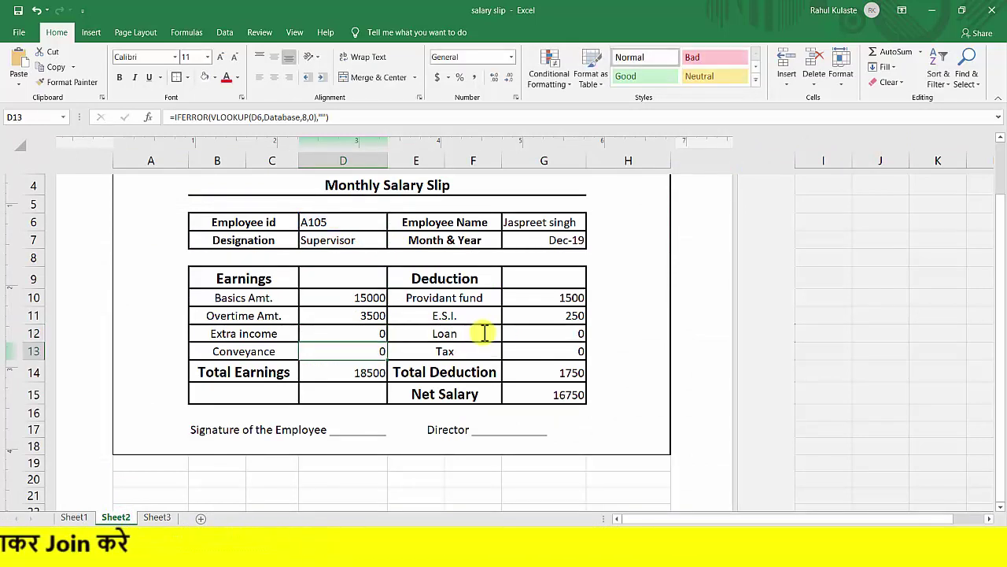
Change Conveyance D13's lookup column to 7, then review the updated formulas.
double_click(355, 351)
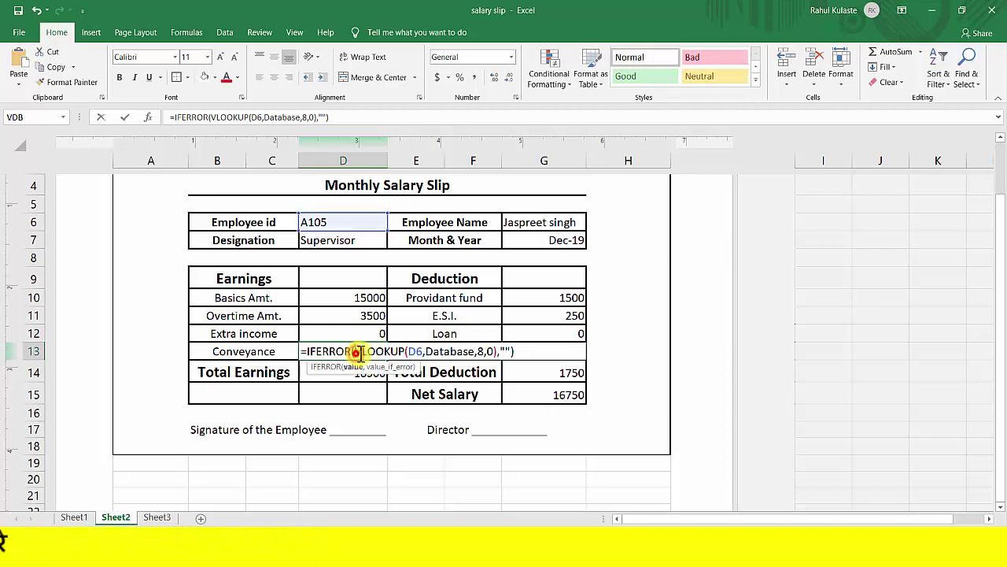
left_click(485, 351)
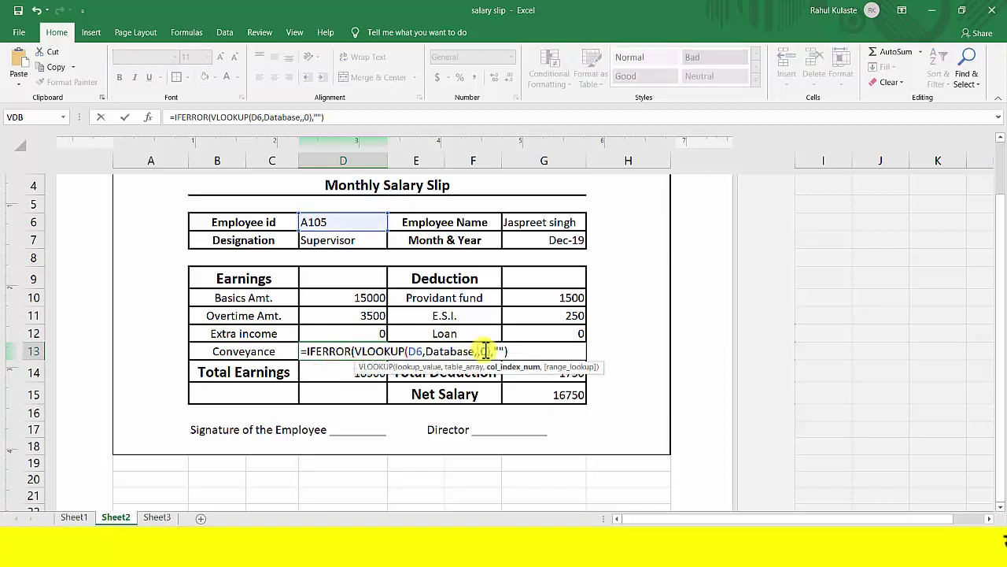
type("7")
key("Return")
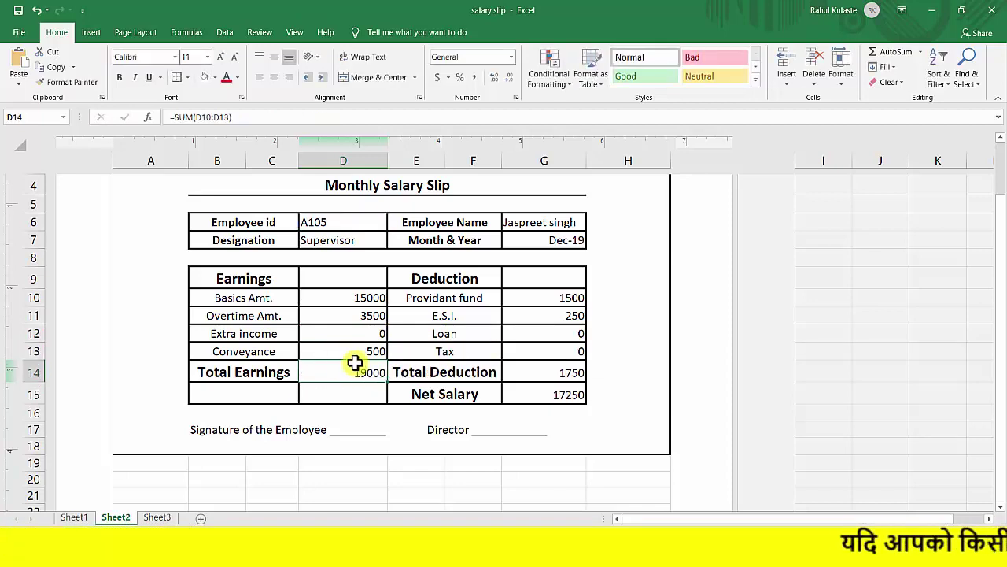
left_click(340, 352)
left_click(330, 353)
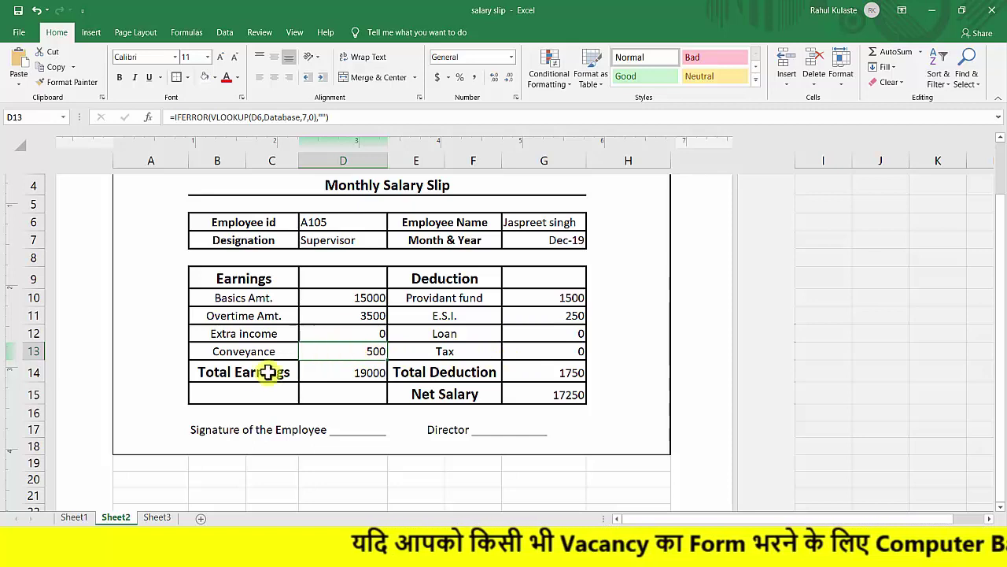
left_click(348, 332)
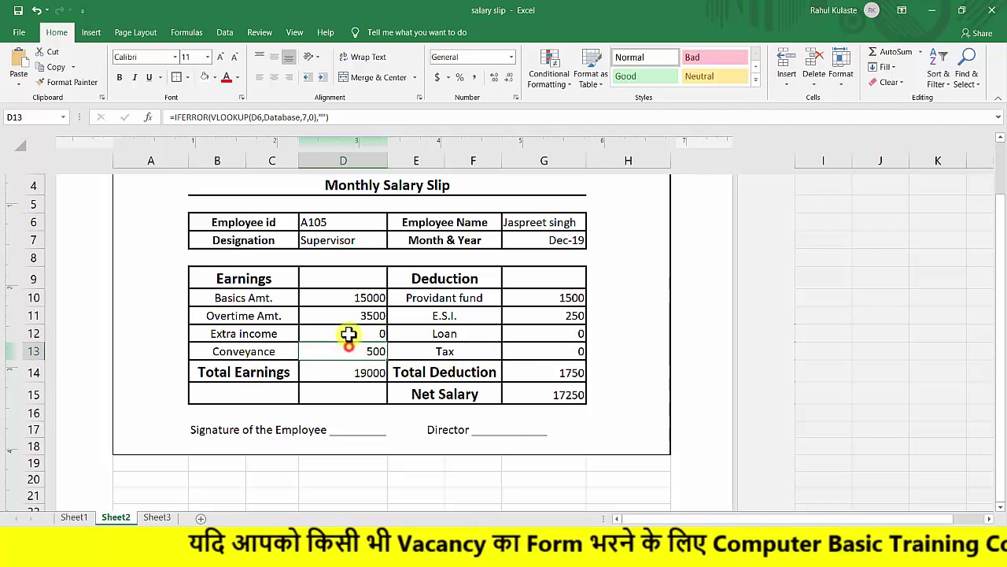
left_click(569, 347)
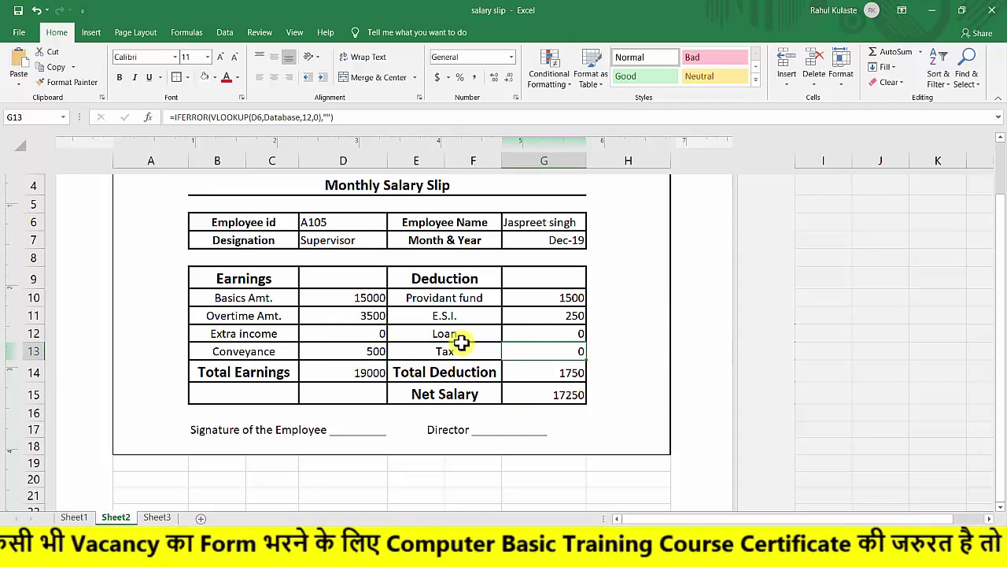
Enter employee id A109 in D6 to refresh the slip.
scroll(551, 336, "up", 2)
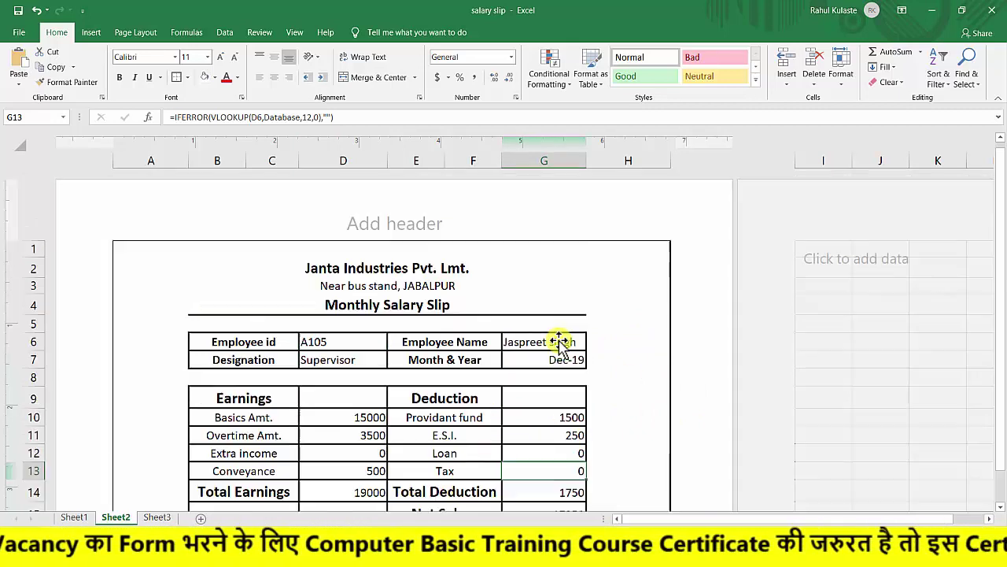
double_click(345, 343)
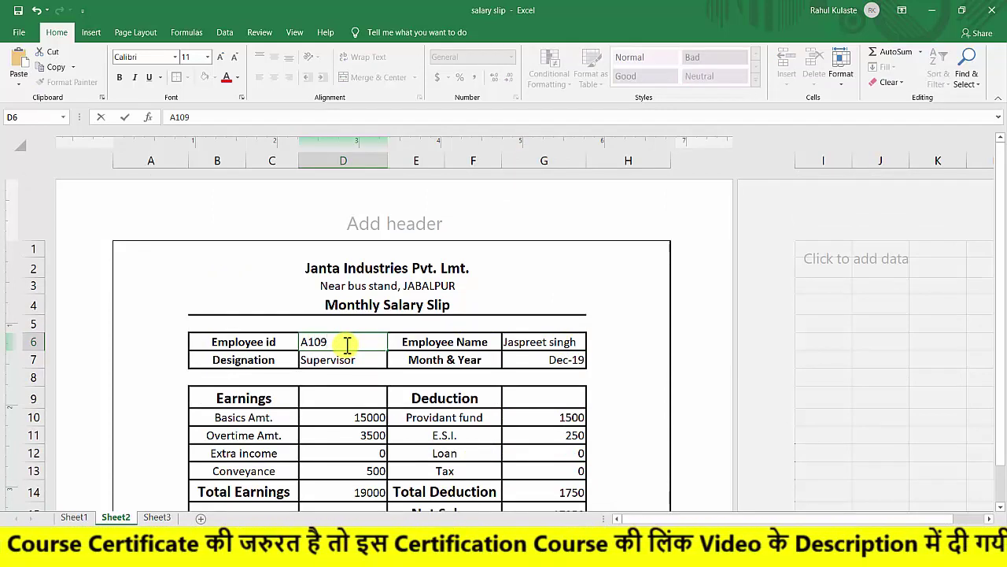
key("Return")
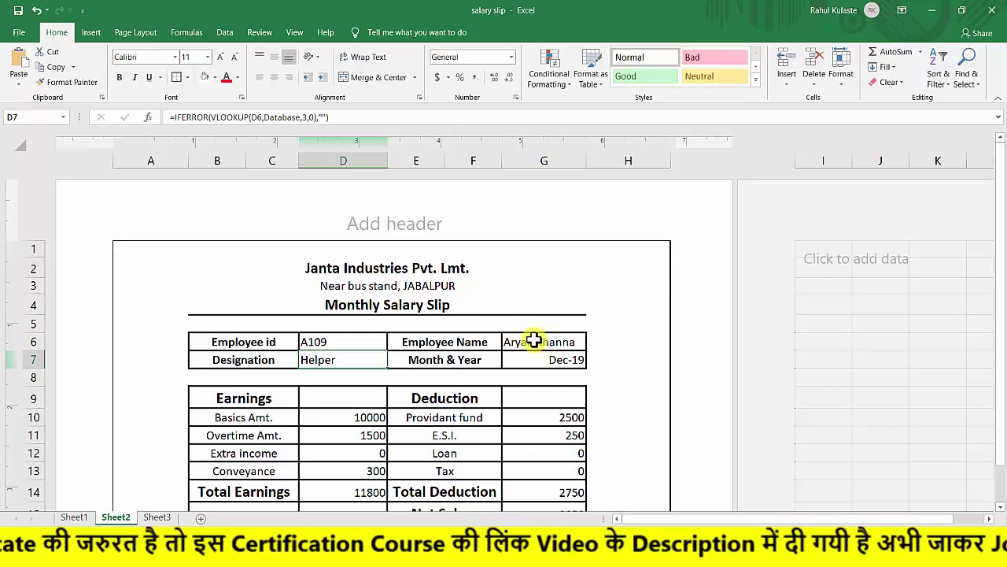
scroll(534, 340, "down", 2)
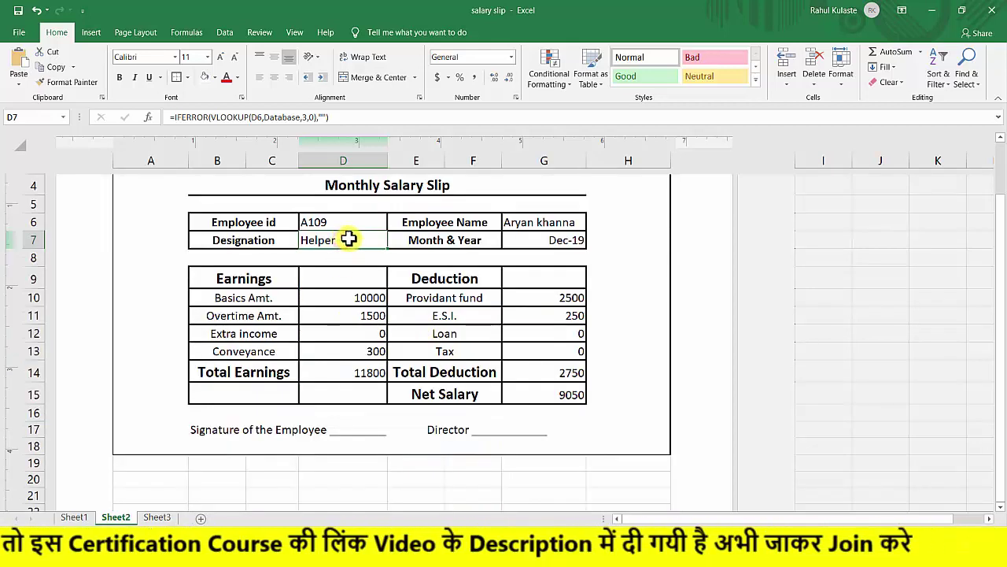
Inspect the Month & Year and earnings lookup formulas in D10–D13.
left_click(552, 240)
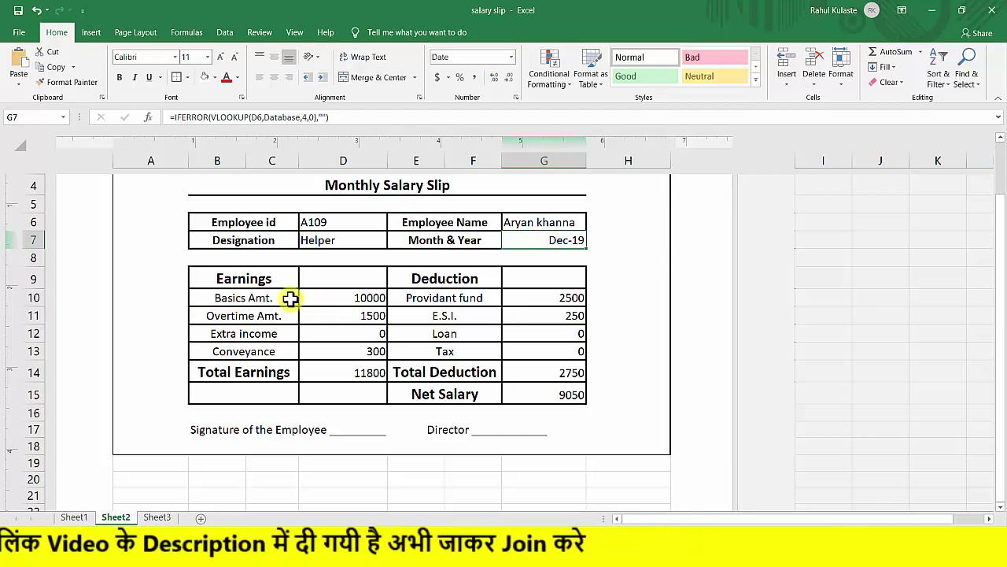
left_click(322, 298)
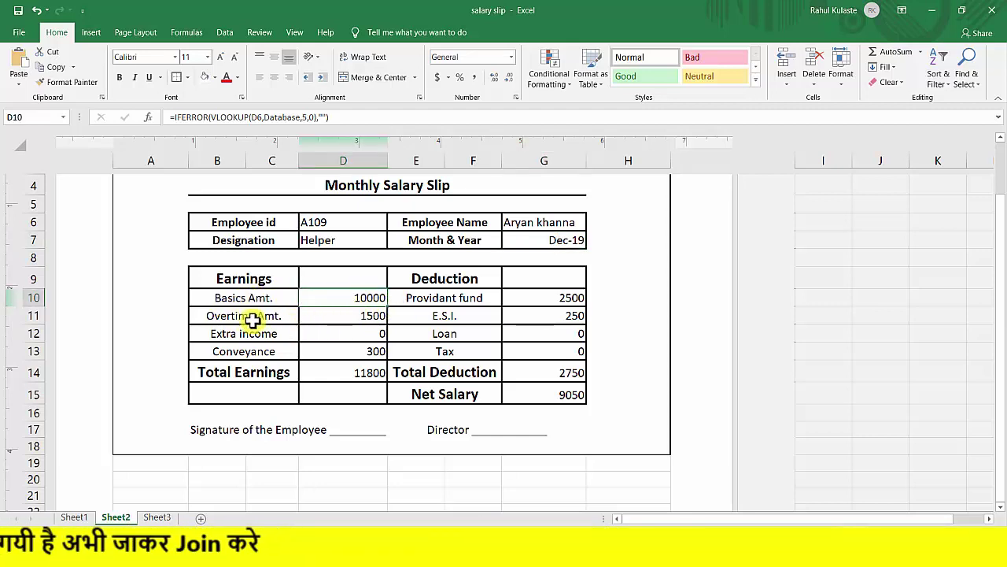
left_click(337, 316)
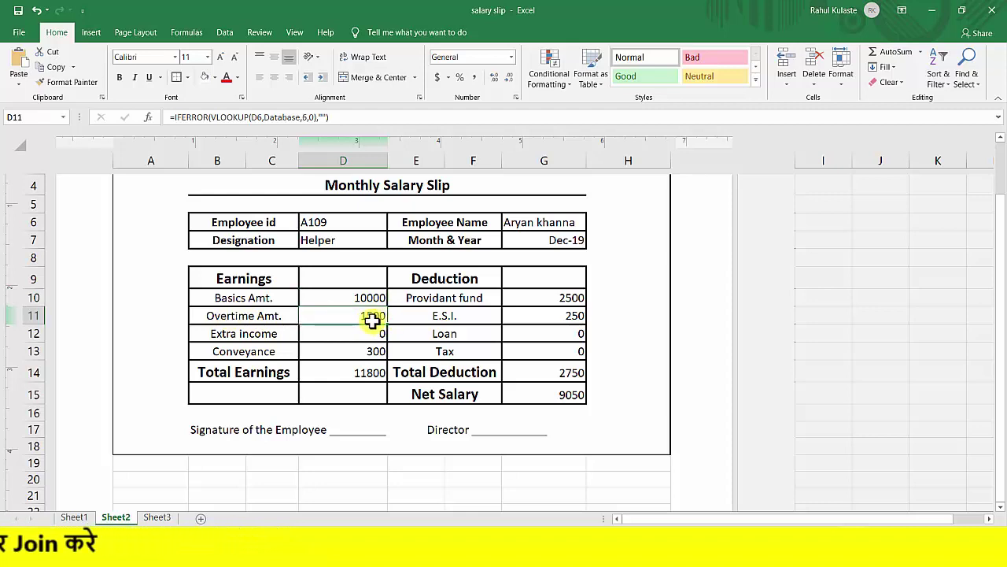
left_click(241, 333)
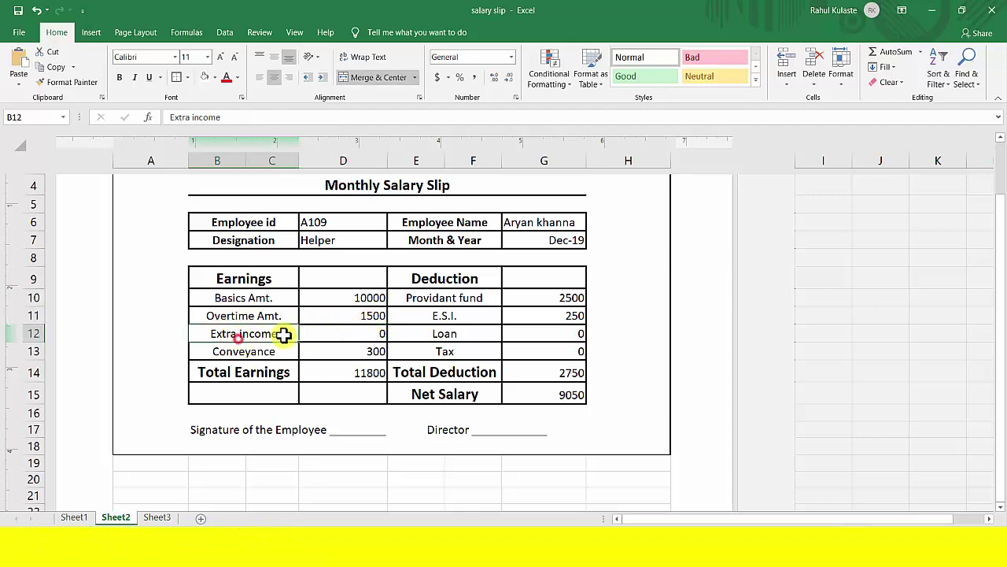
left_click(337, 334)
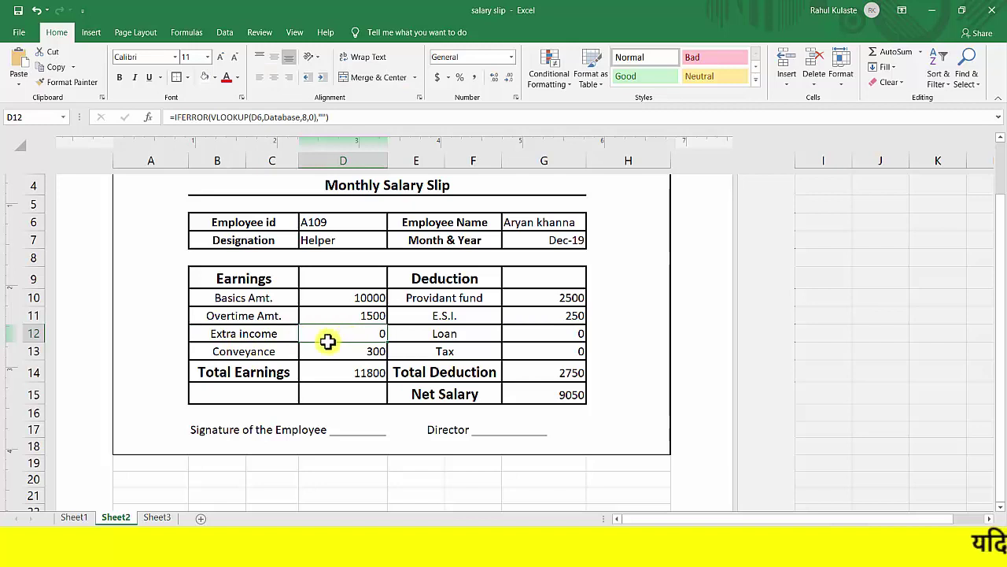
left_click(261, 355)
left_click(327, 356)
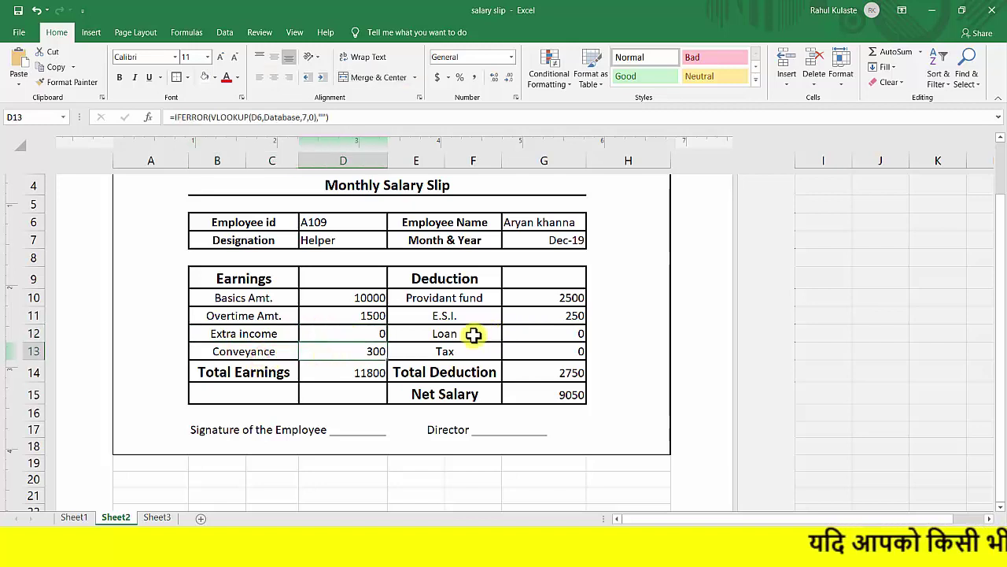
Inspect the Provident fund, E.S.I., Loan and Tax lookup formulas.
left_click(544, 299)
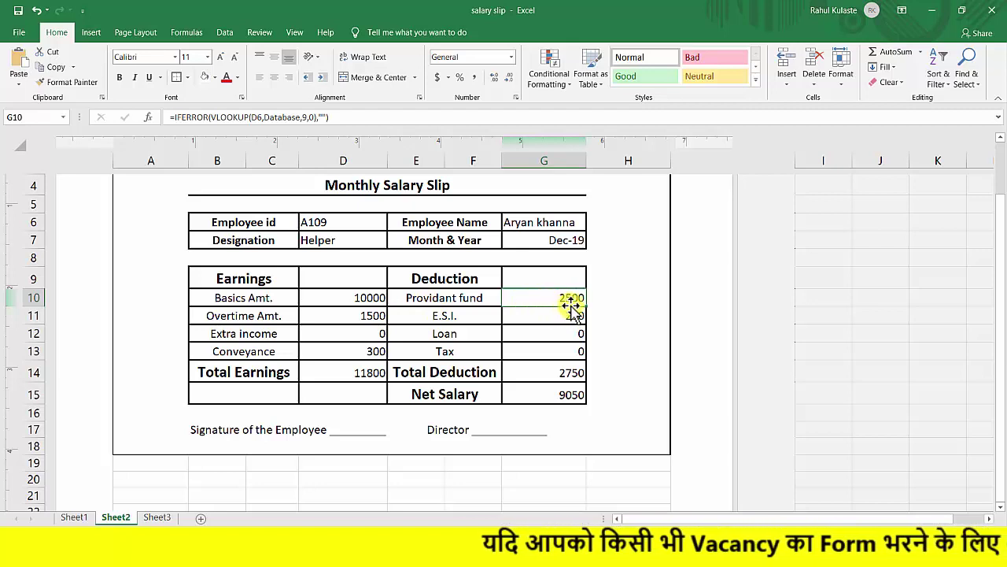
left_click(436, 319)
left_click(528, 317)
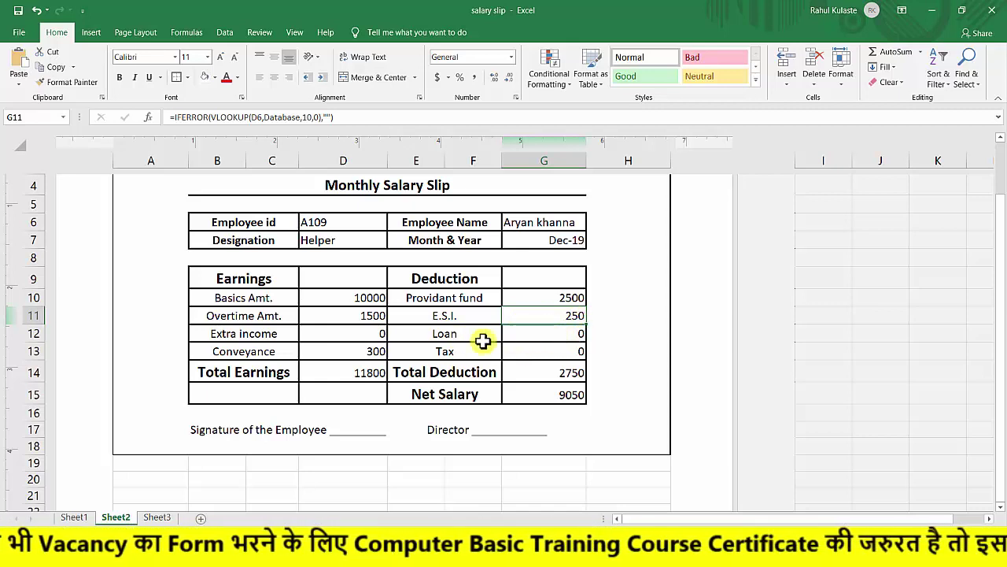
left_click(446, 336)
left_click(539, 335)
left_click(562, 348)
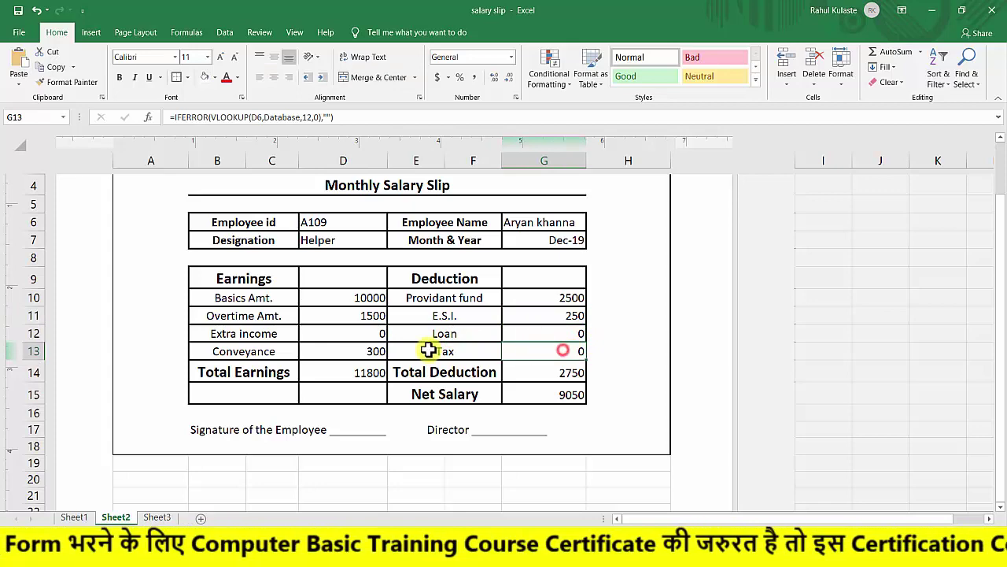
left_click(587, 352)
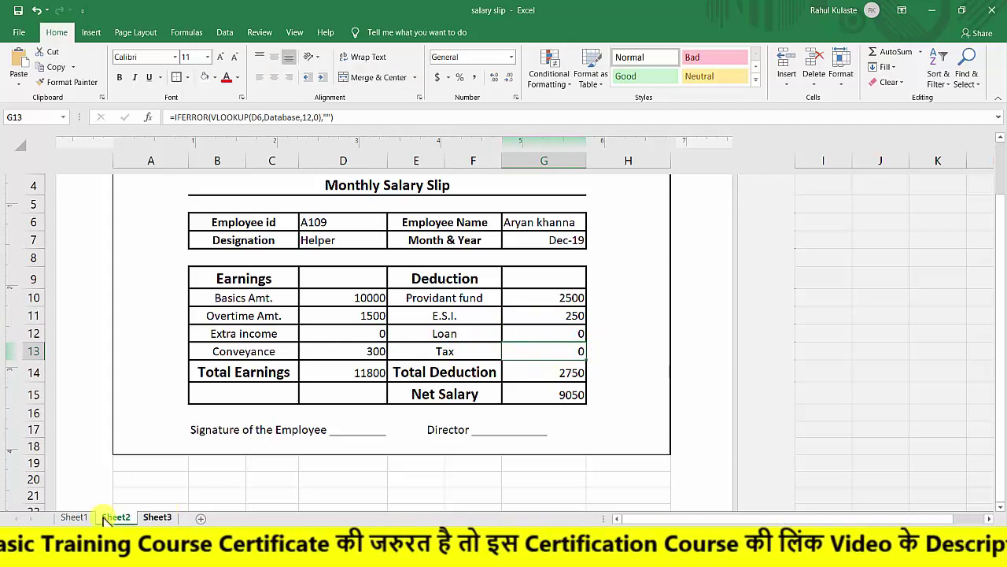
left_click(74, 517)
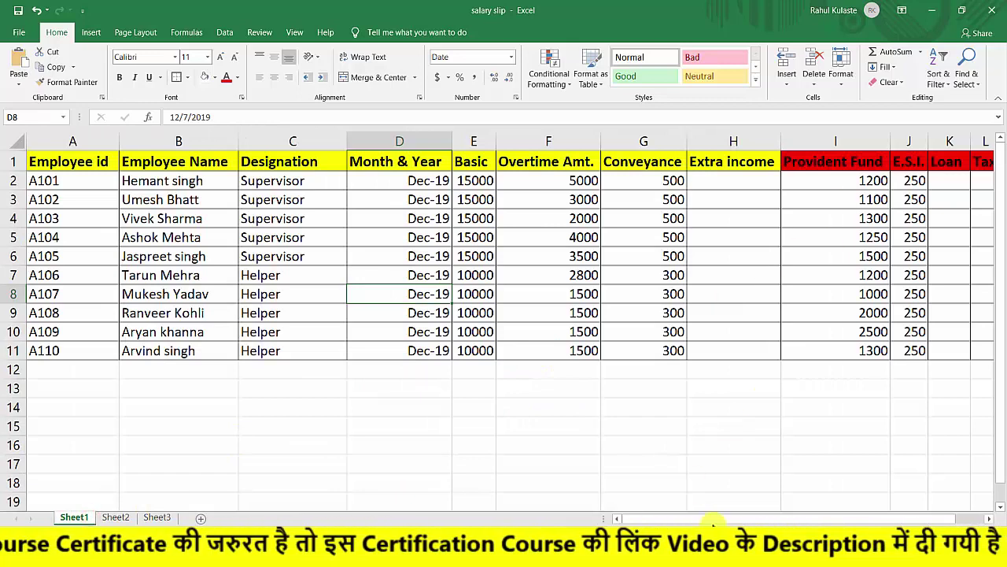
left_click_drag(724, 520, 734, 519)
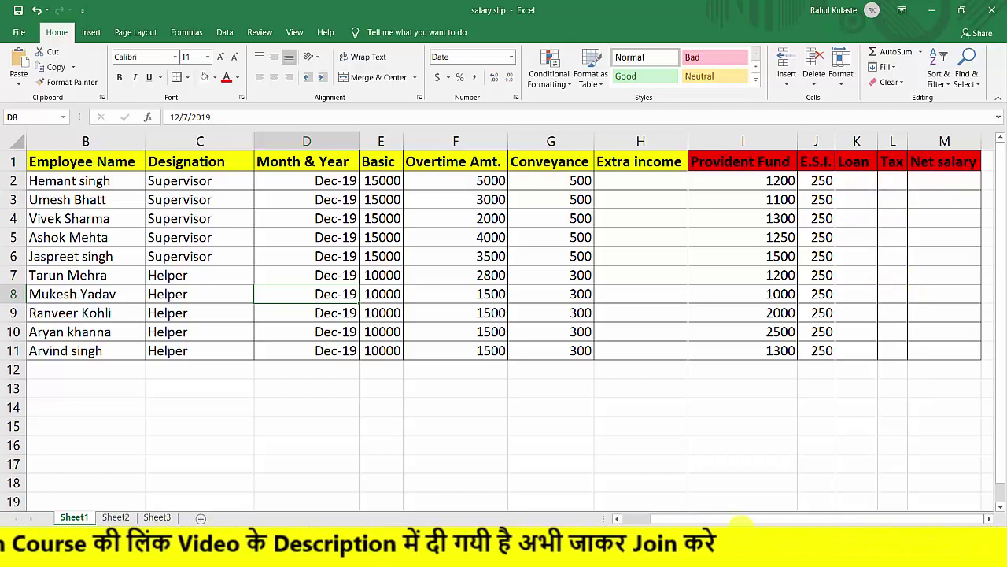
left_click_drag(685, 519, 45, 521)
left_click(114, 517)
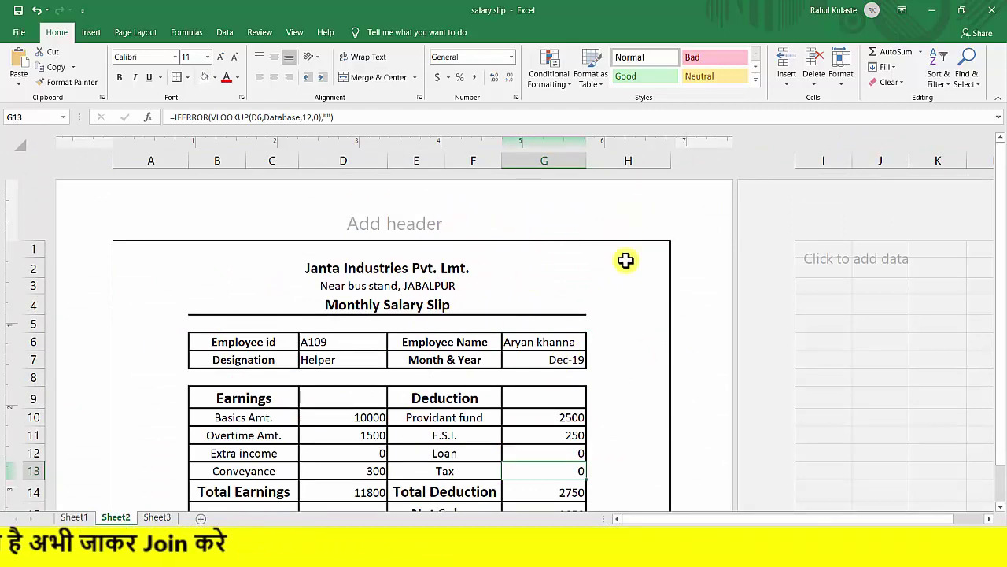
scroll(625, 260, "down", 2)
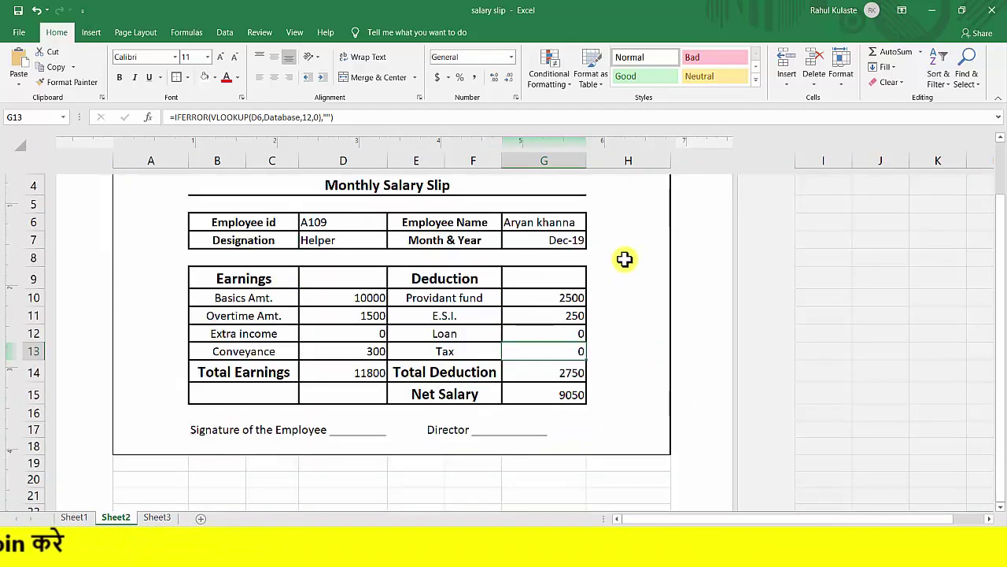
scroll(592, 259, "up", 2)
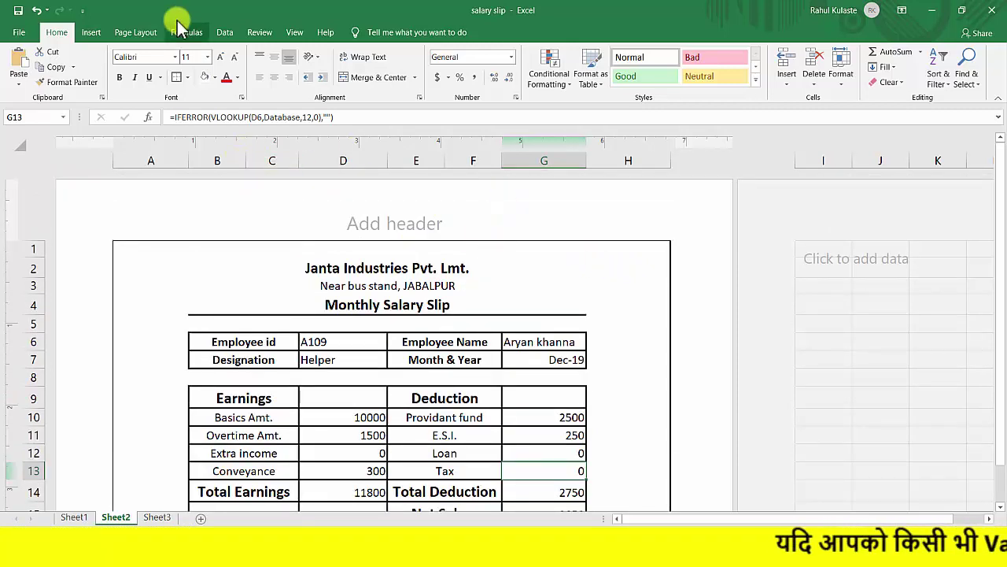
Set the salary slip range as the print area and open the print preview.
left_click(129, 36)
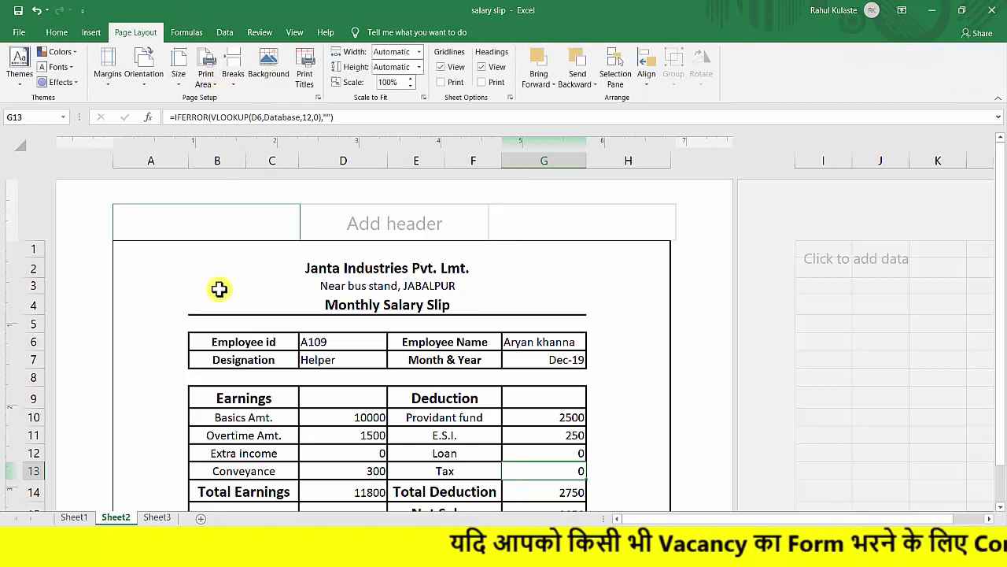
left_click_drag(126, 246, 648, 489)
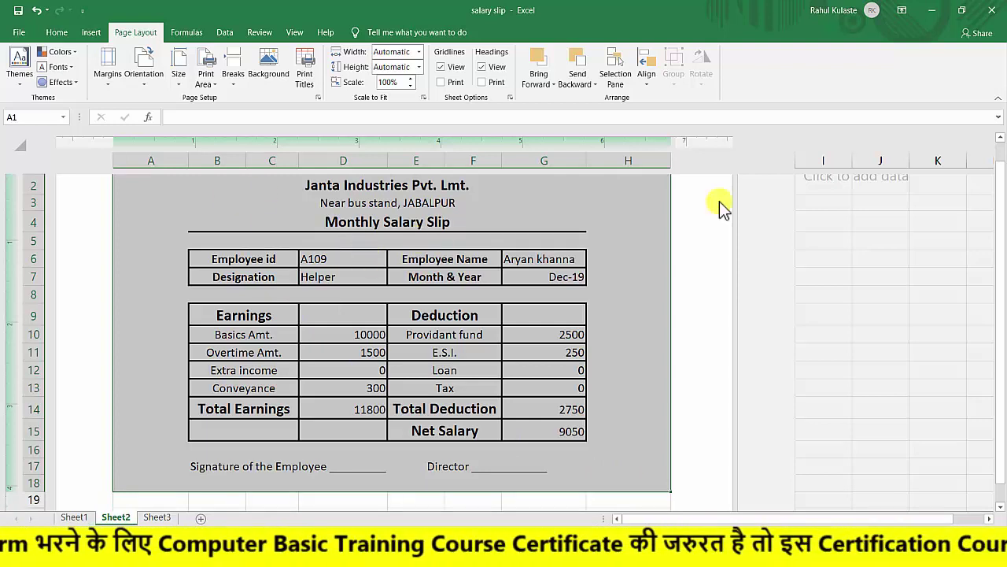
scroll(386, 225, "up", 1)
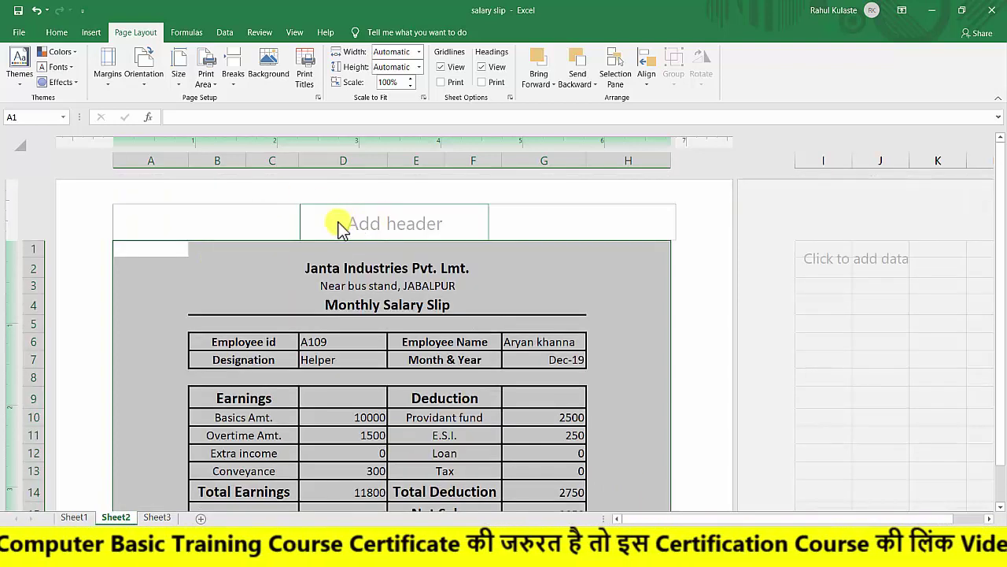
left_click(215, 85)
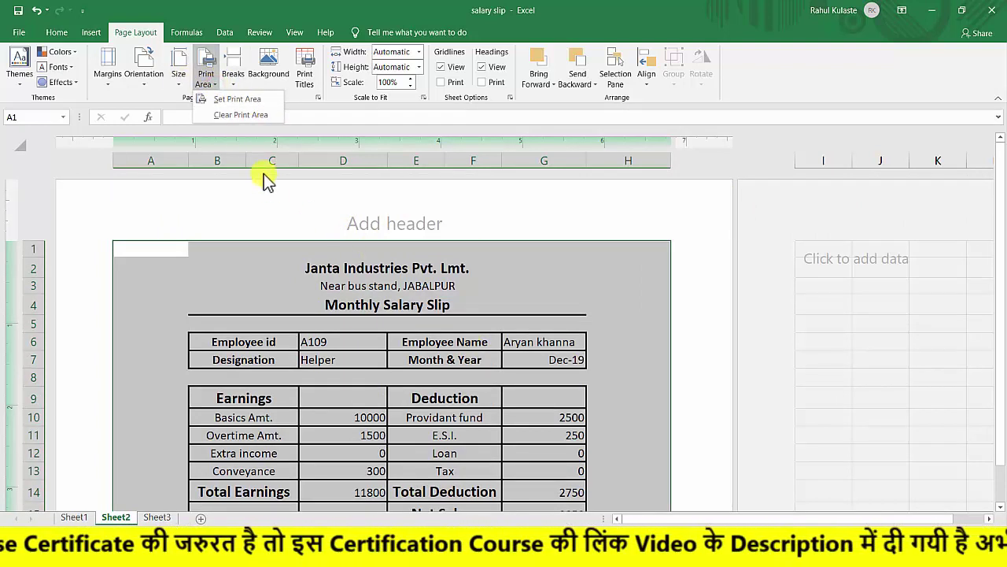
left_click(237, 100)
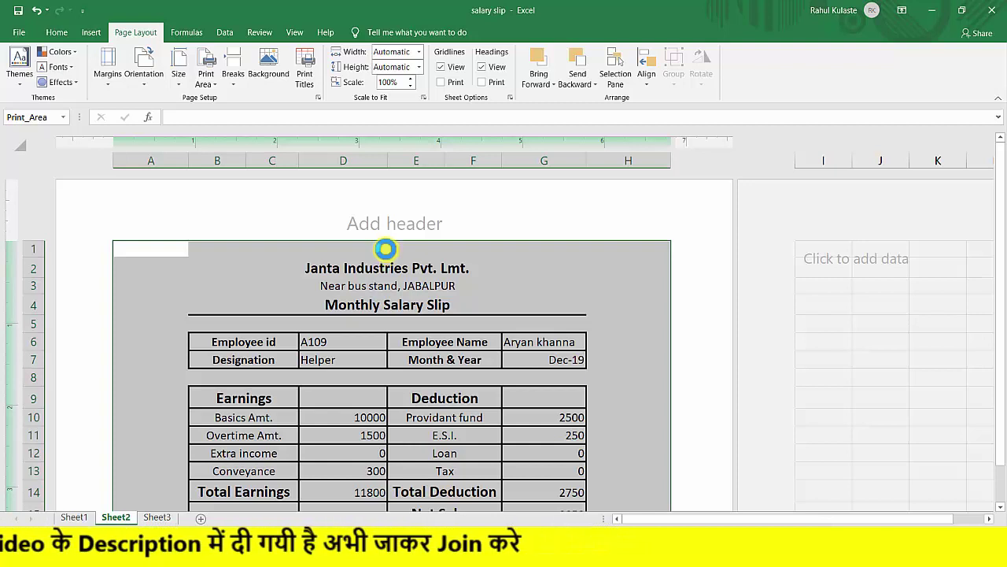
key("ctrl+p")
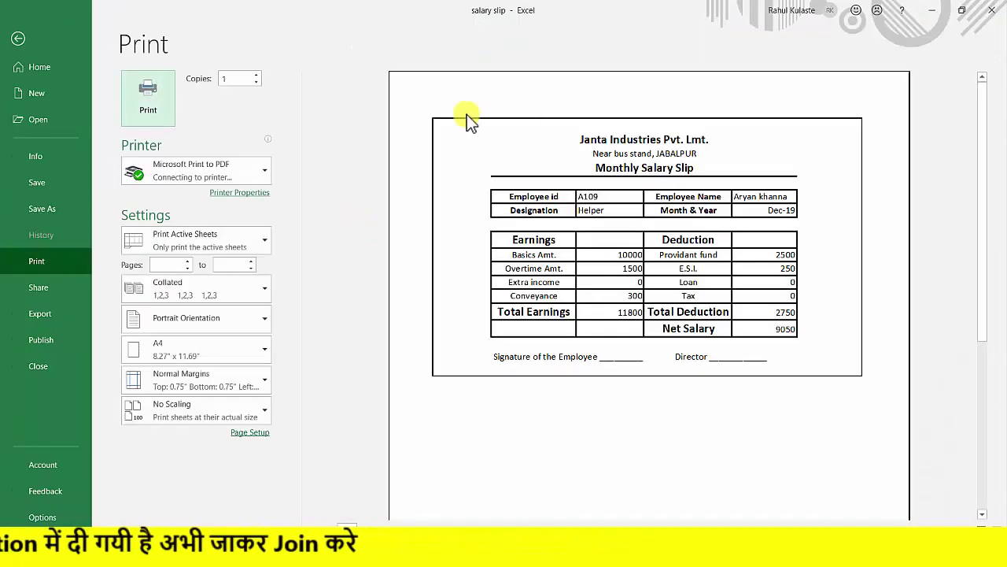